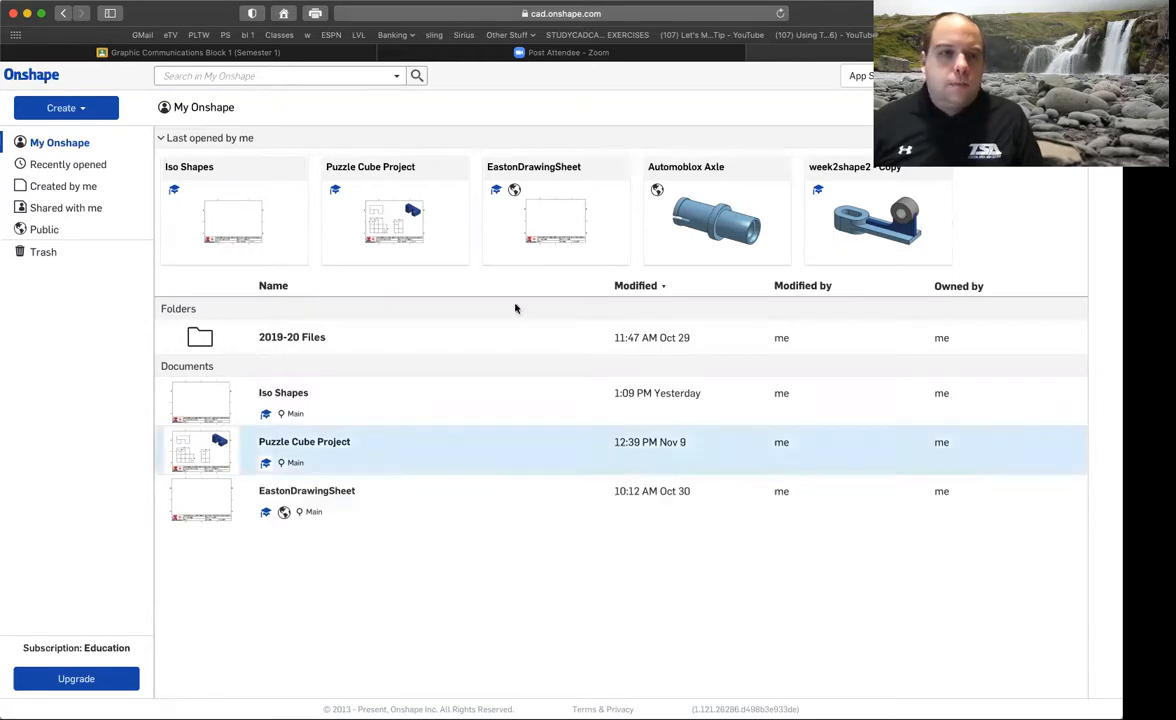
Create a new document named "demo"
{"action": "left_click", "coordinate": [68, 110]}
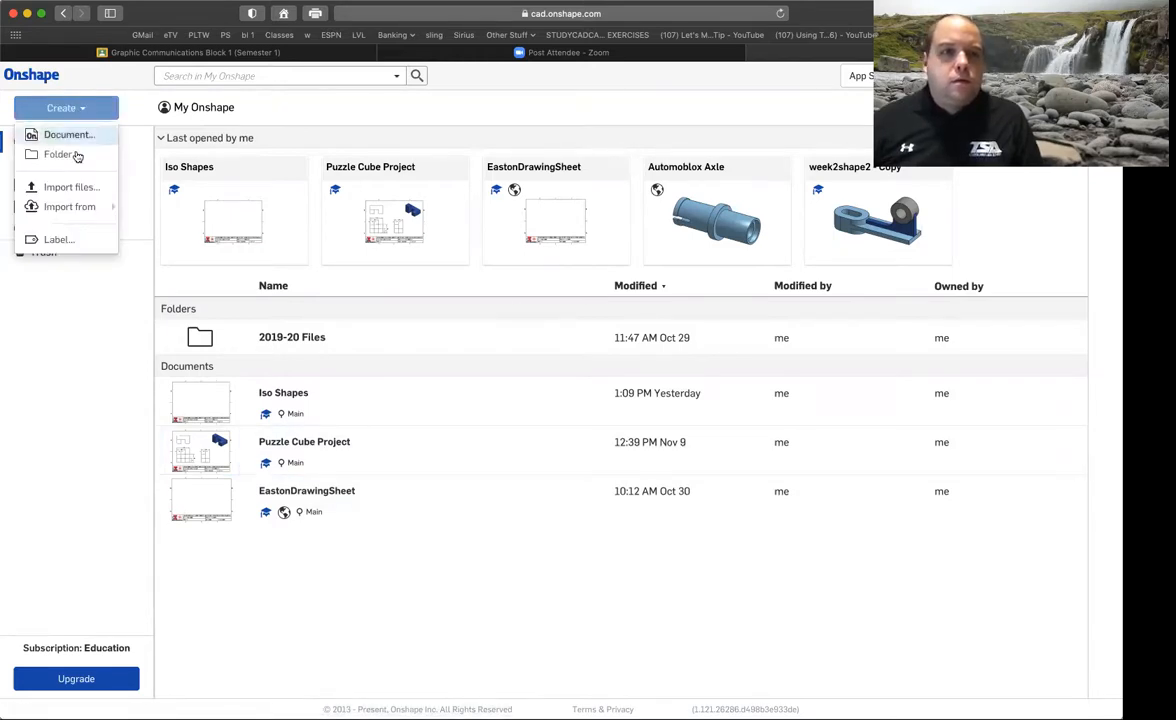
{"action": "left_click", "coordinate": [77, 138]}
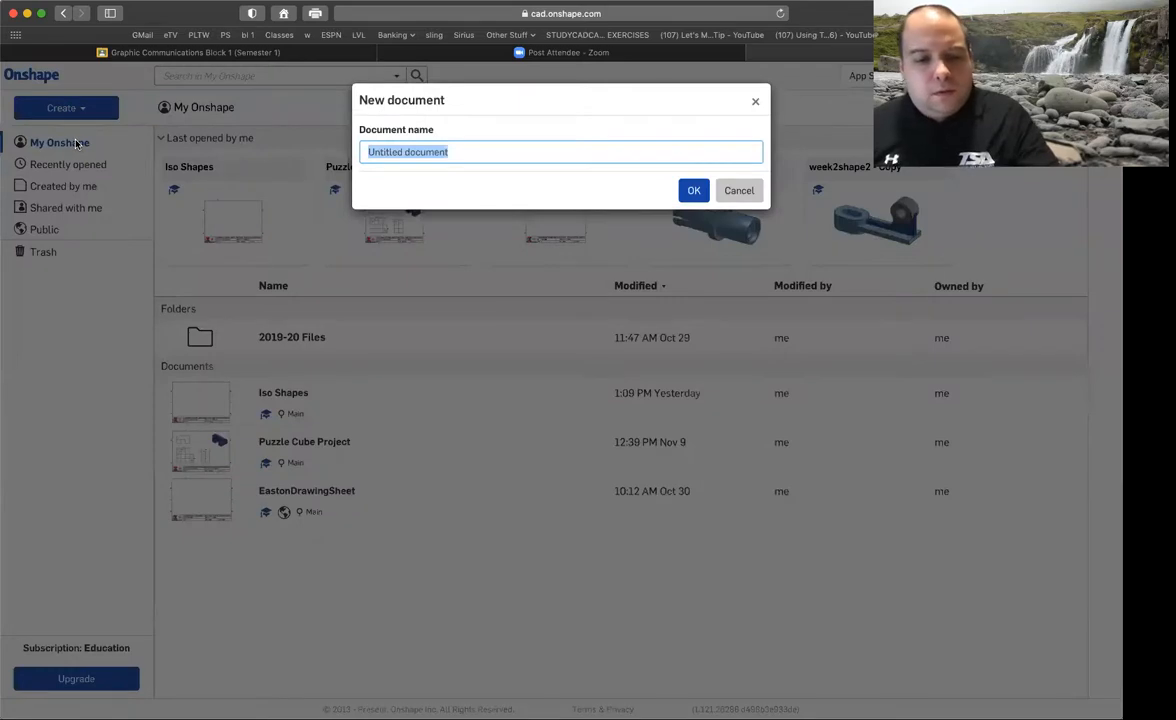
{"action": "type", "text": "demo"}
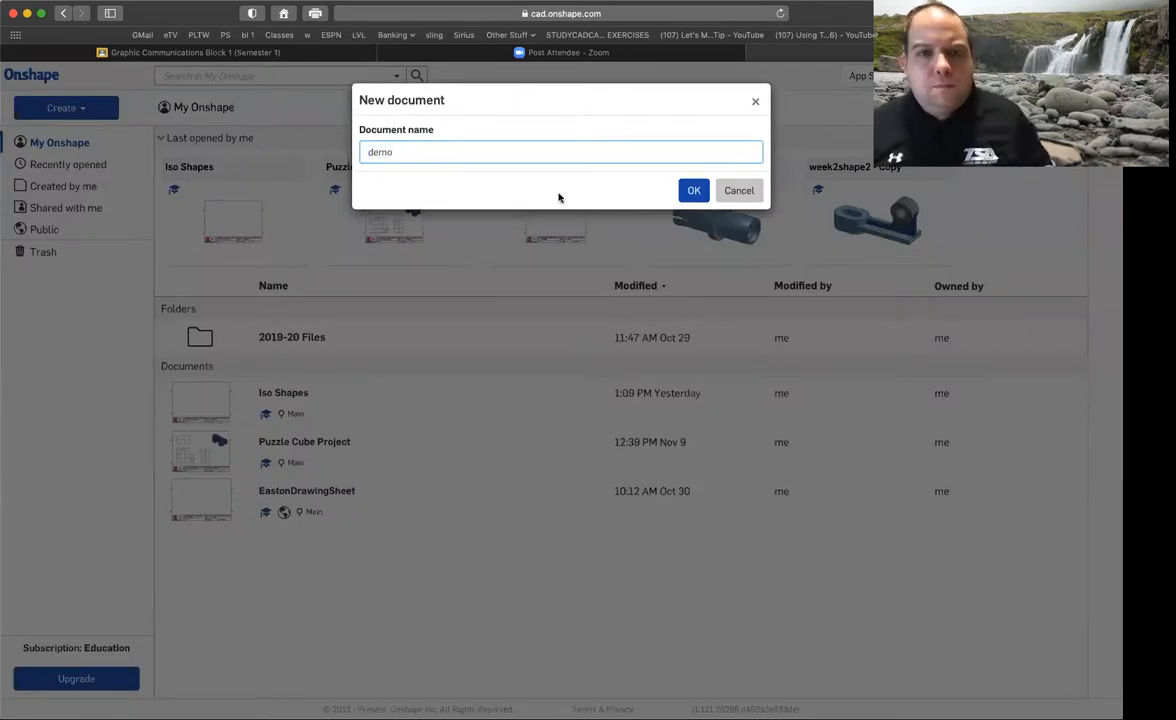
{"action": "left_click", "coordinate": [693, 191]}
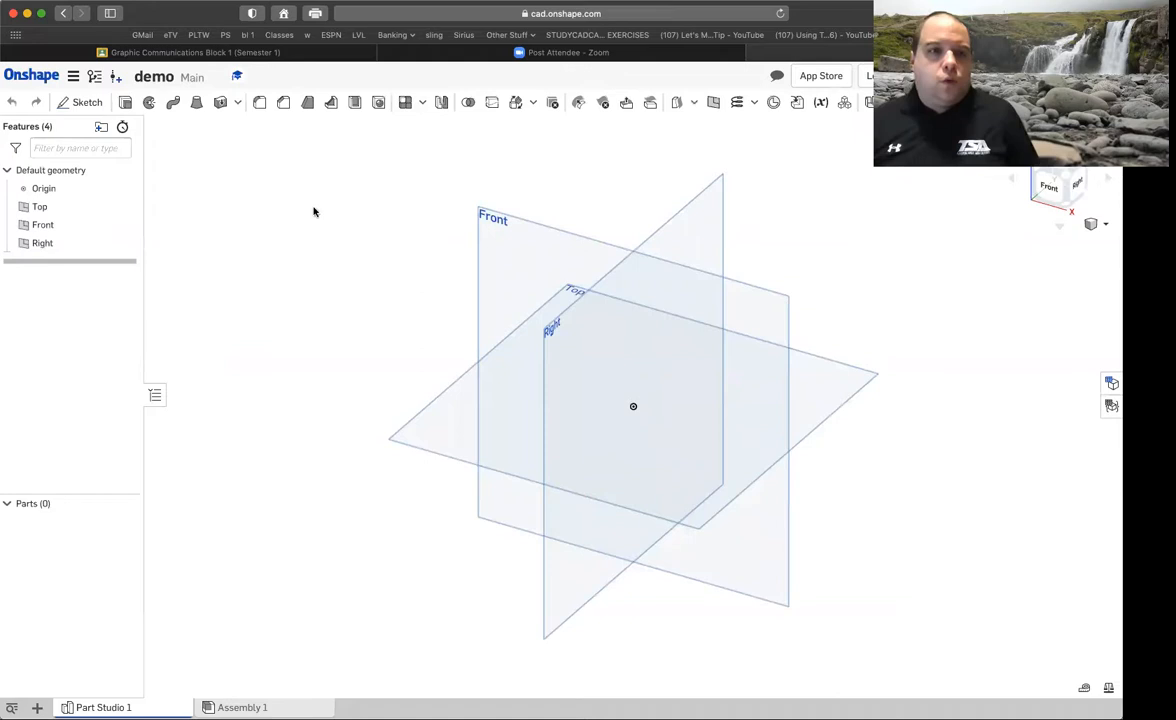
Hide the Top and Right planes and start a sketch on the Front plane, viewed straight on
{"action": "left_click", "coordinate": [126, 207]}
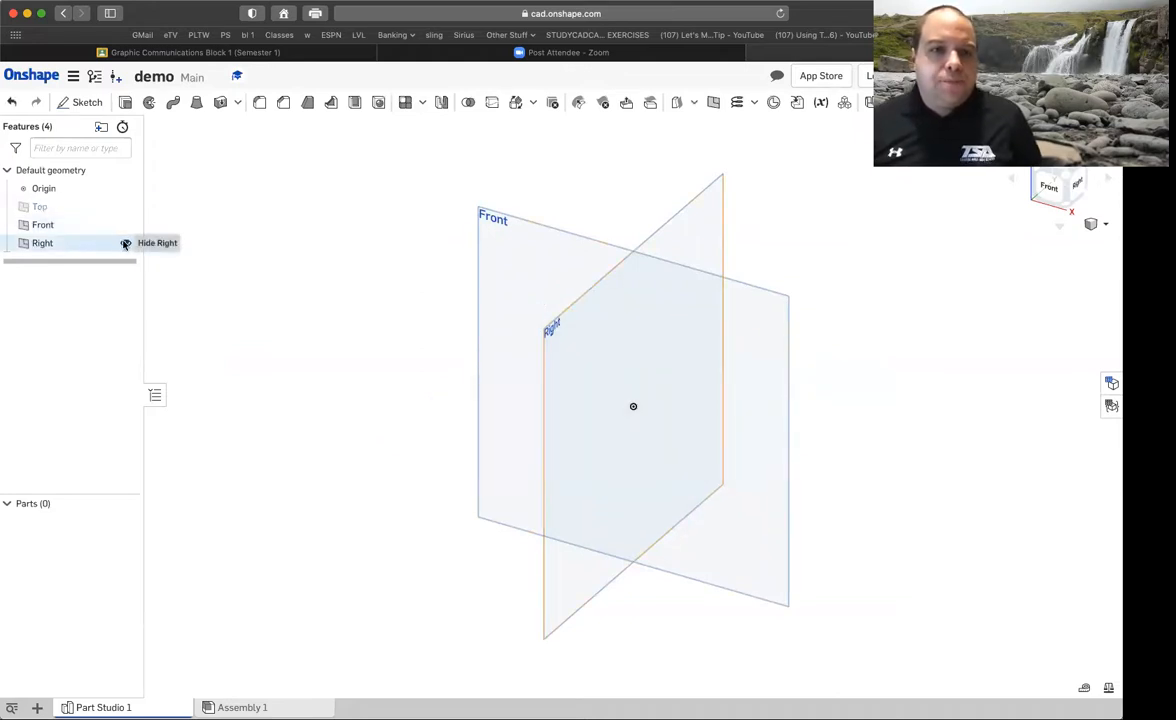
{"action": "left_click", "coordinate": [125, 243]}
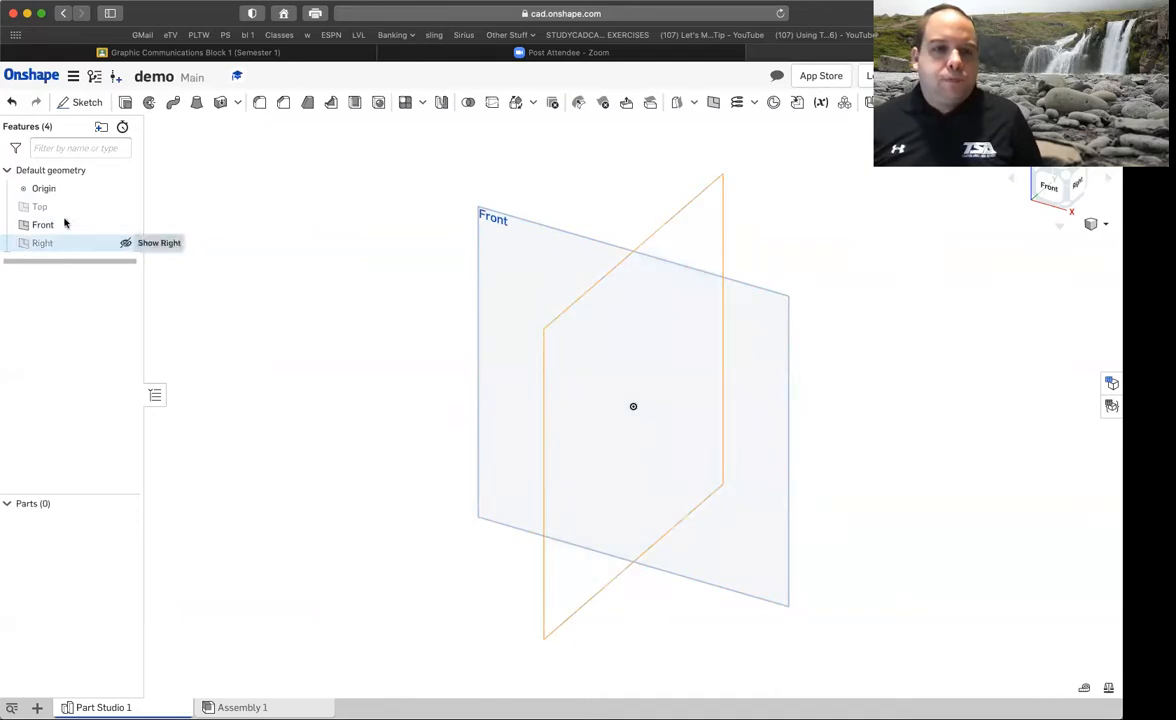
{"action": "left_click", "coordinate": [81, 102]}
{"action": "left_click", "coordinate": [518, 283]}
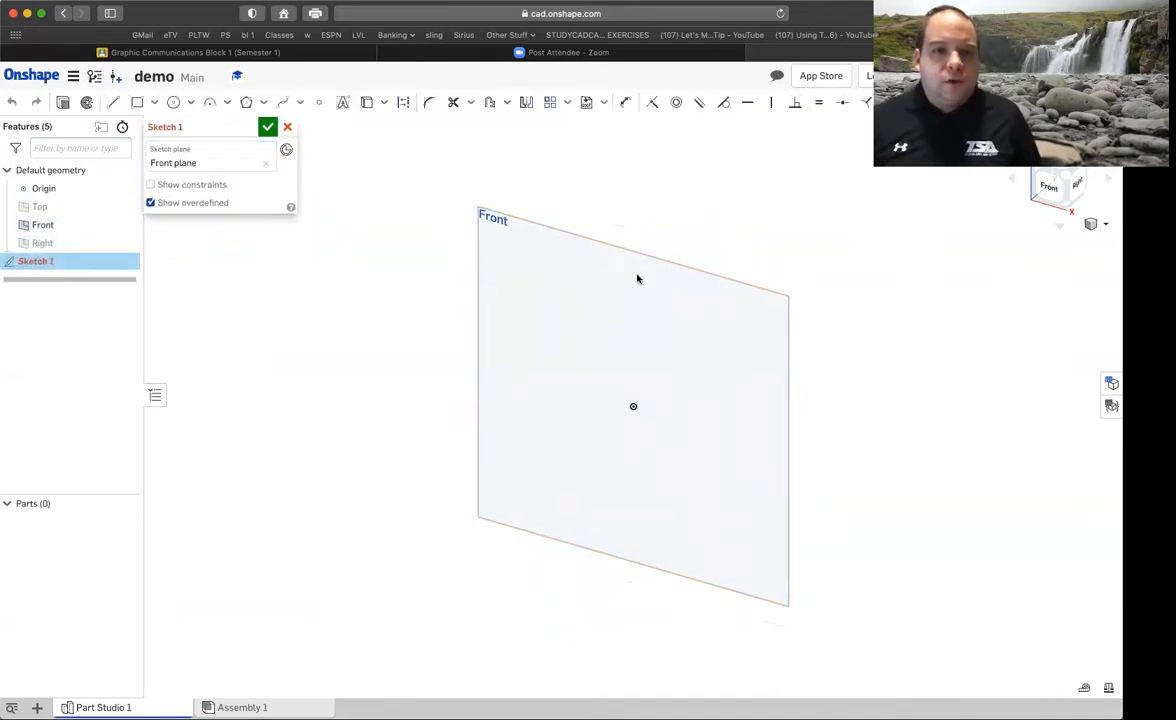
{"action": "left_click", "coordinate": [1047, 190]}
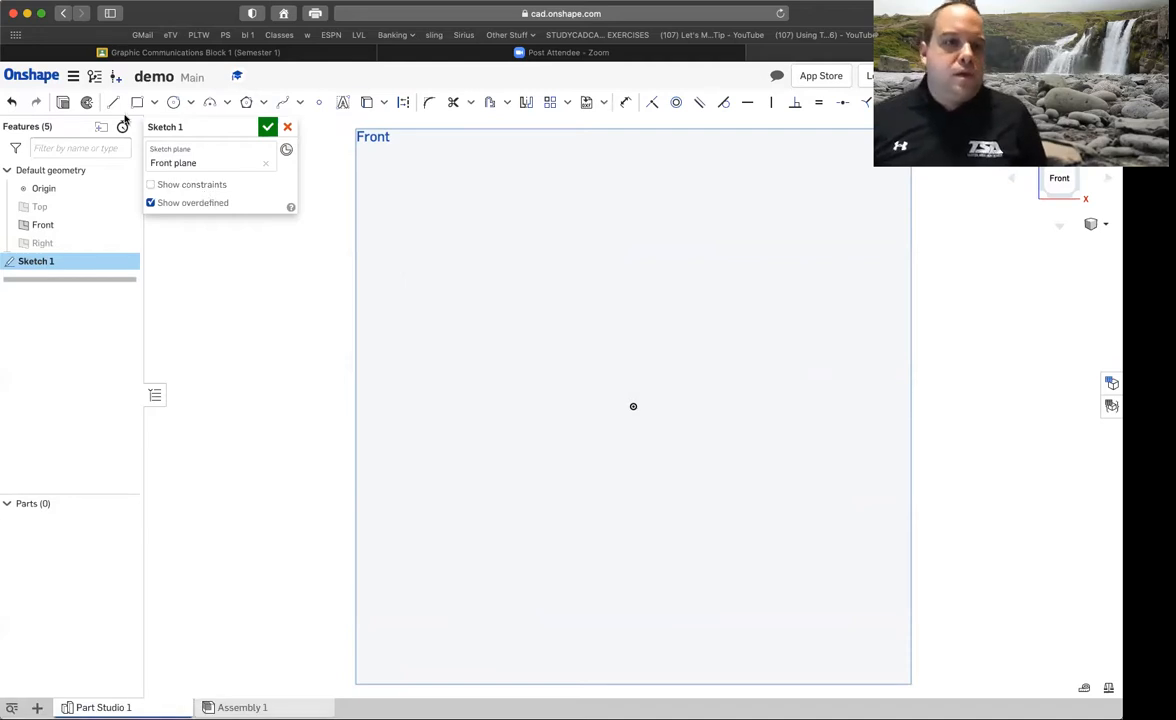
Sketch an open-topped U from three lines: left side about 1.32 in, base about 1.97 in, right side about 1.35 in
{"action": "key", "text": "l"}
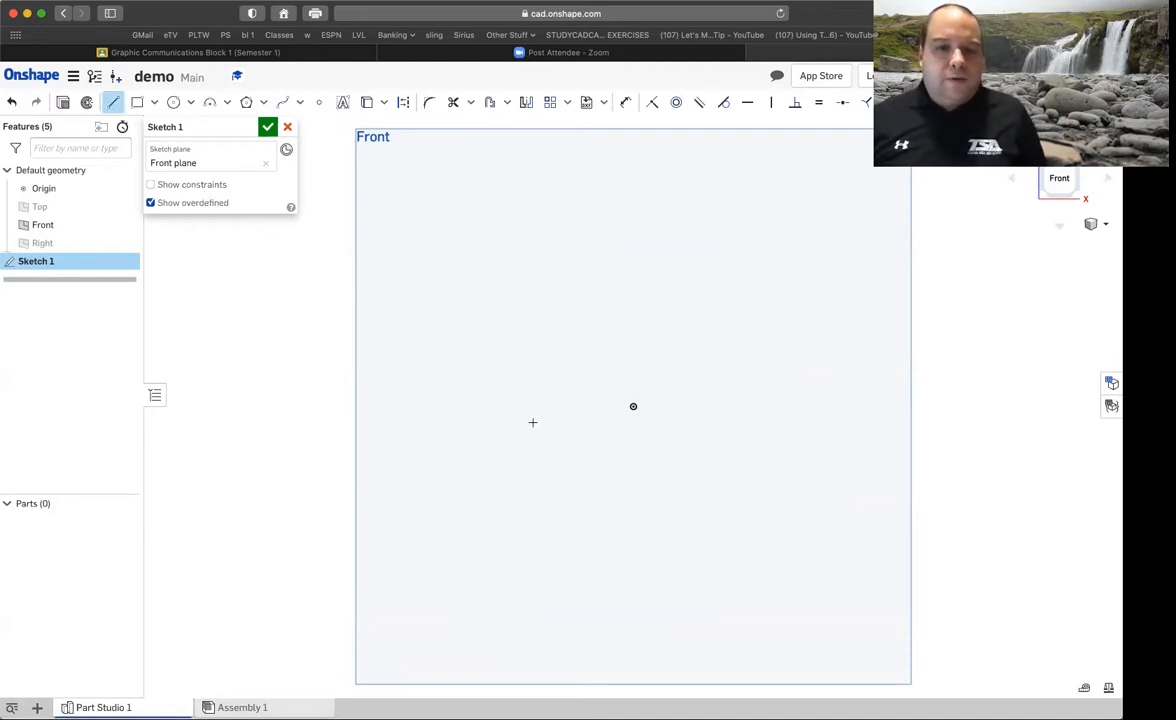
{"action": "left_click", "coordinate": [520, 384]}
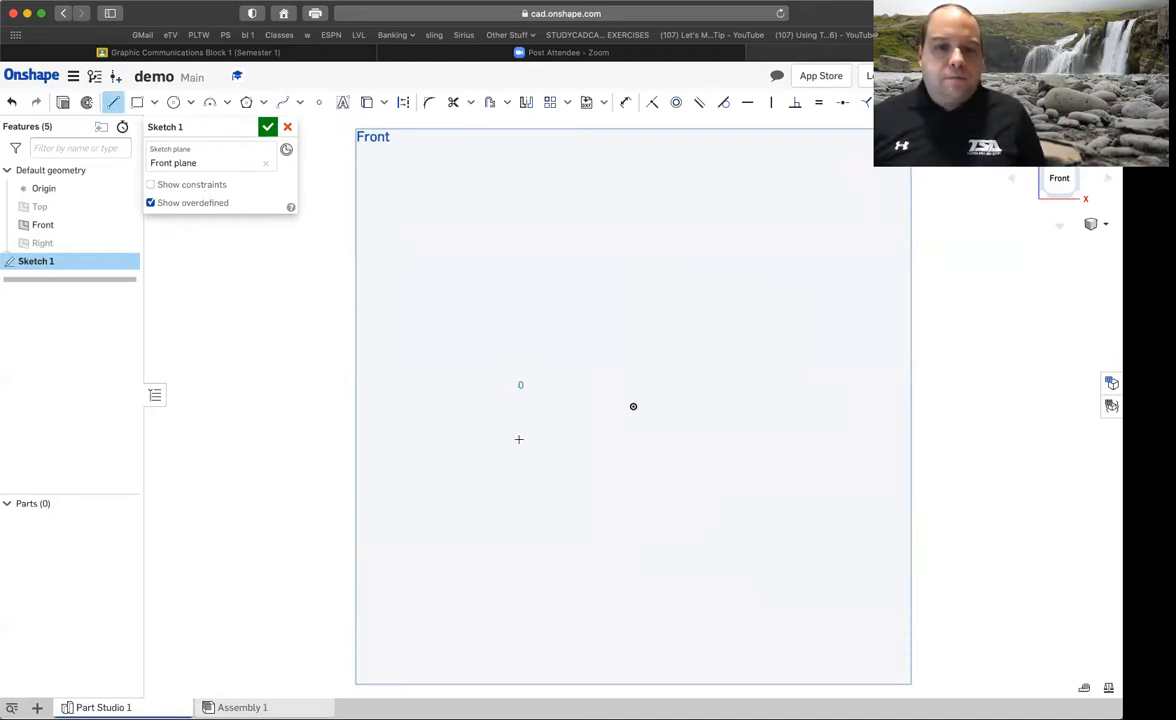
{"action": "left_click", "coordinate": [520, 506]}
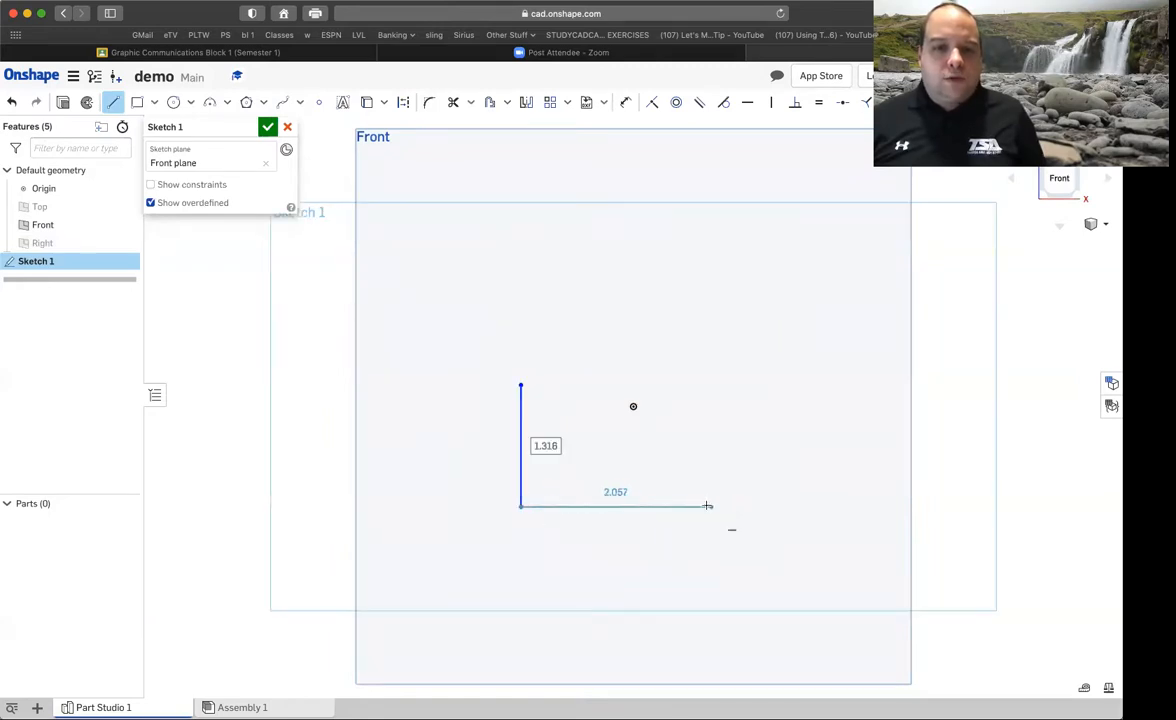
{"action": "left_click", "coordinate": [703, 507]}
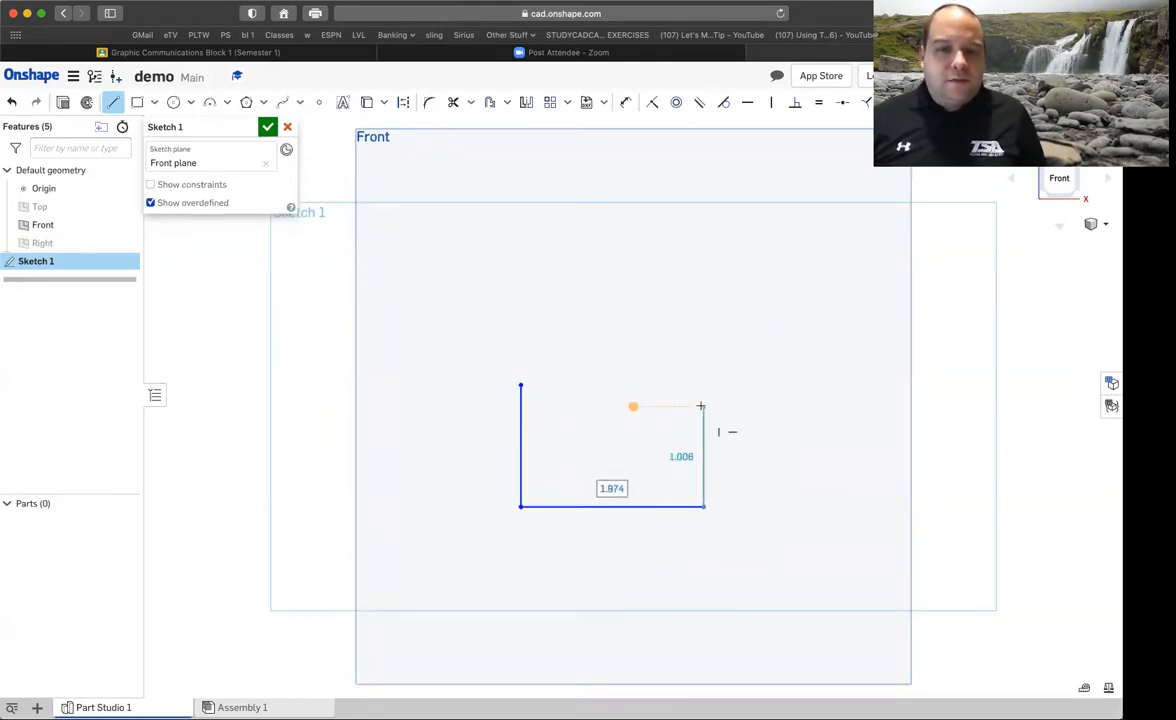
{"action": "left_click", "coordinate": [703, 381]}
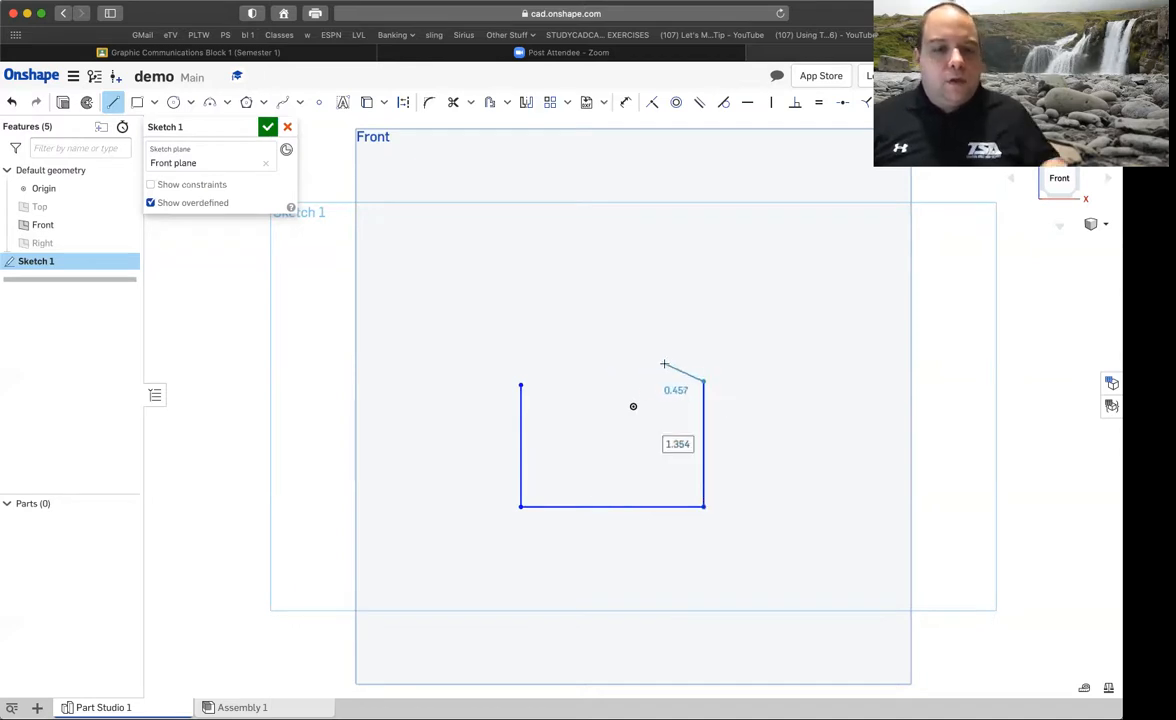
{"action": "key", "text": "Escape"}
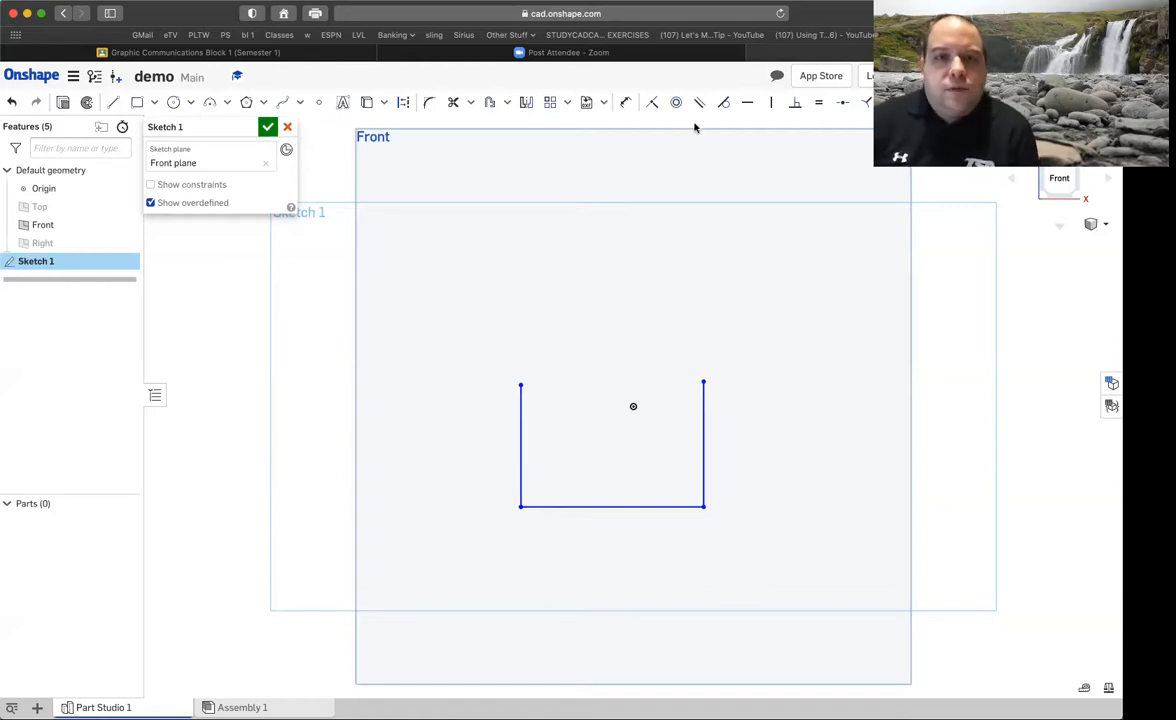
Dimension the left vertical line of the U to 0.75 in
{"action": "left_click", "coordinate": [625, 102]}
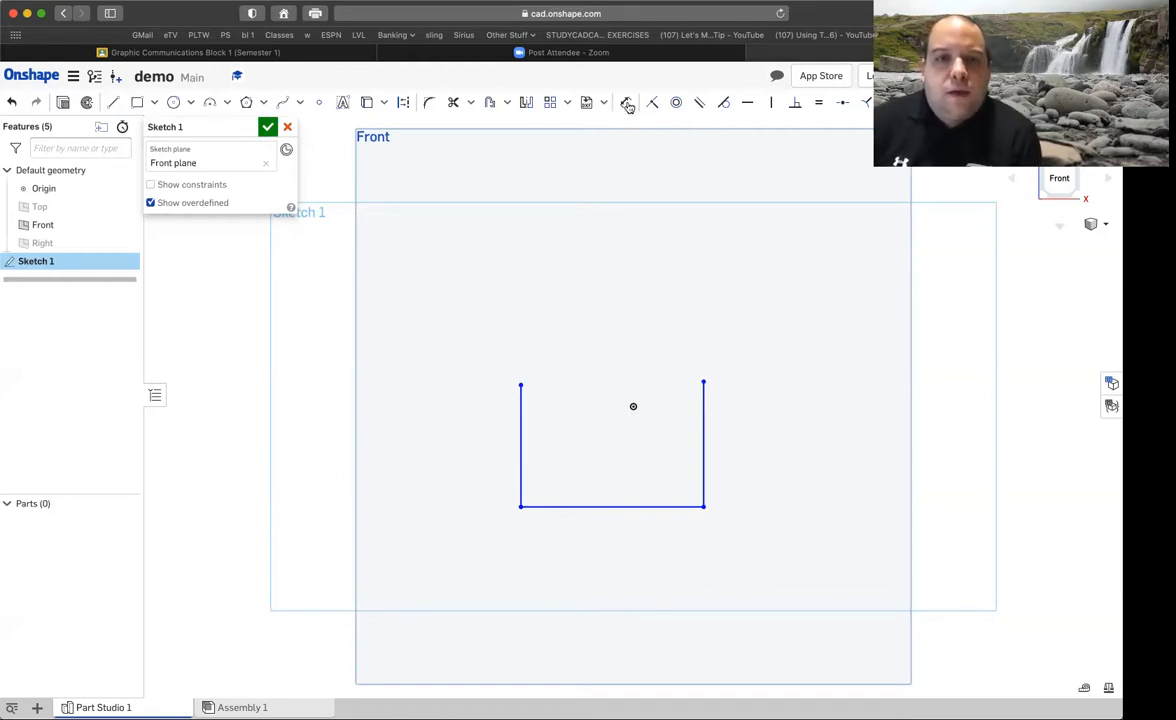
{"action": "left_click", "coordinate": [521, 425]}
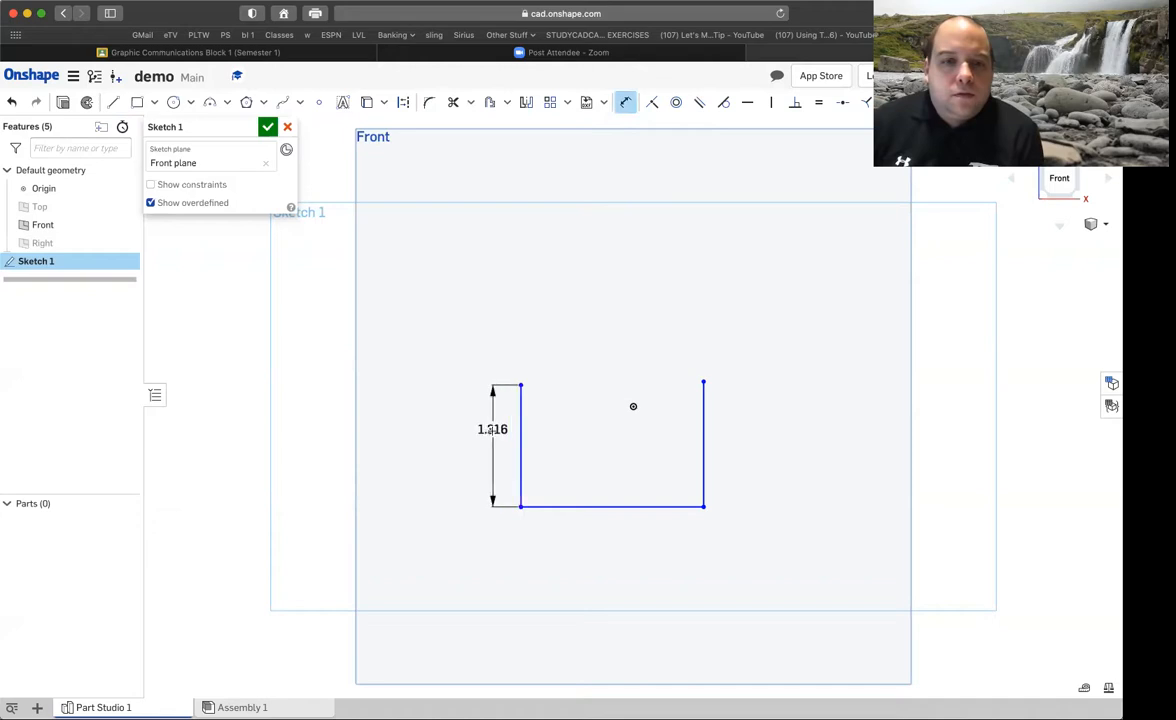
{"action": "left_click", "coordinate": [468, 445]}
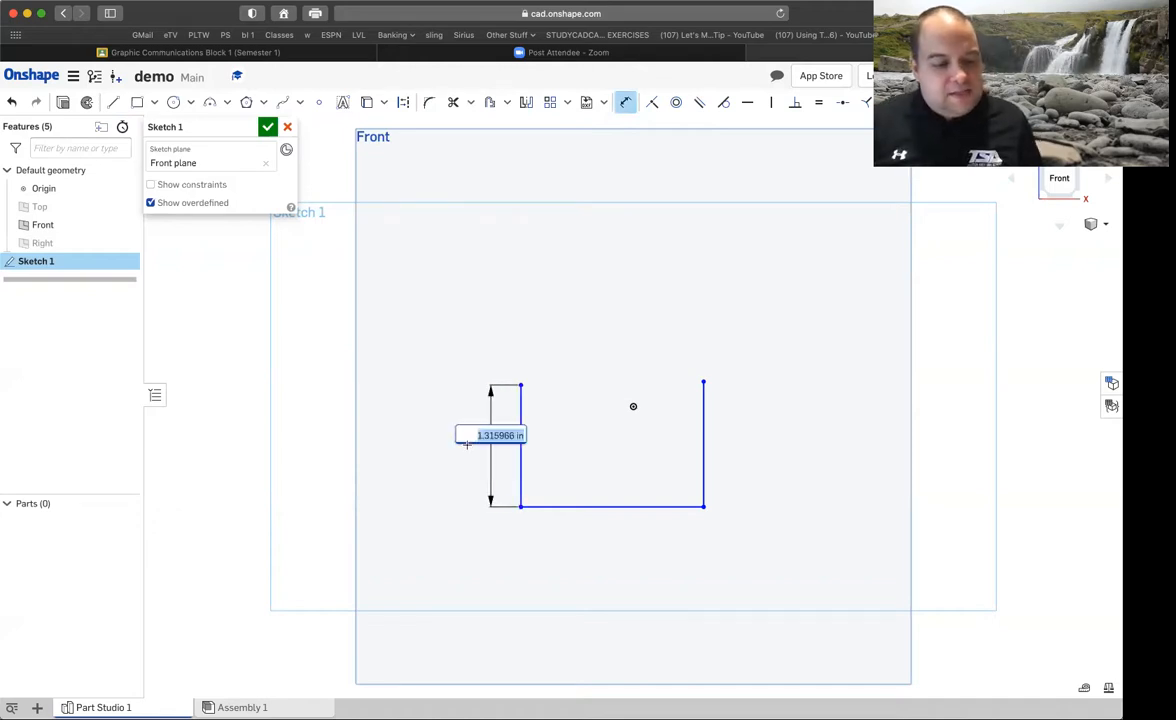
{"action": "key", "text": "BackSpace"}
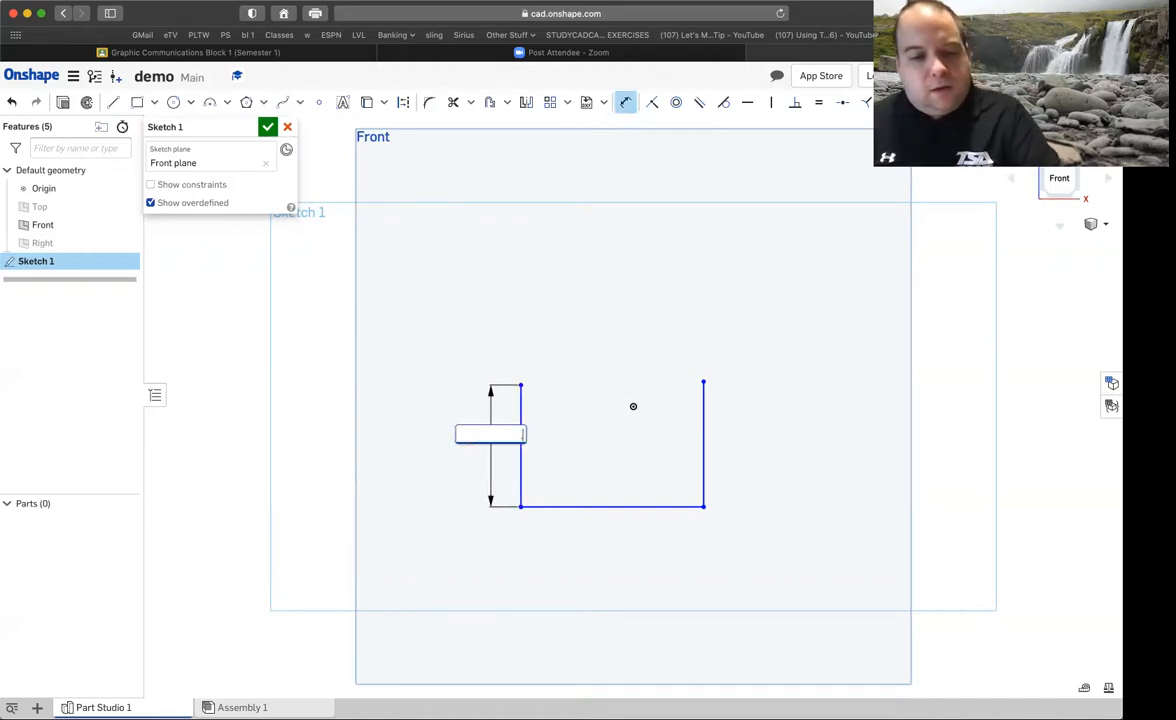
{"action": "type", "text": ".75"}
{"action": "key", "text": "Return"}
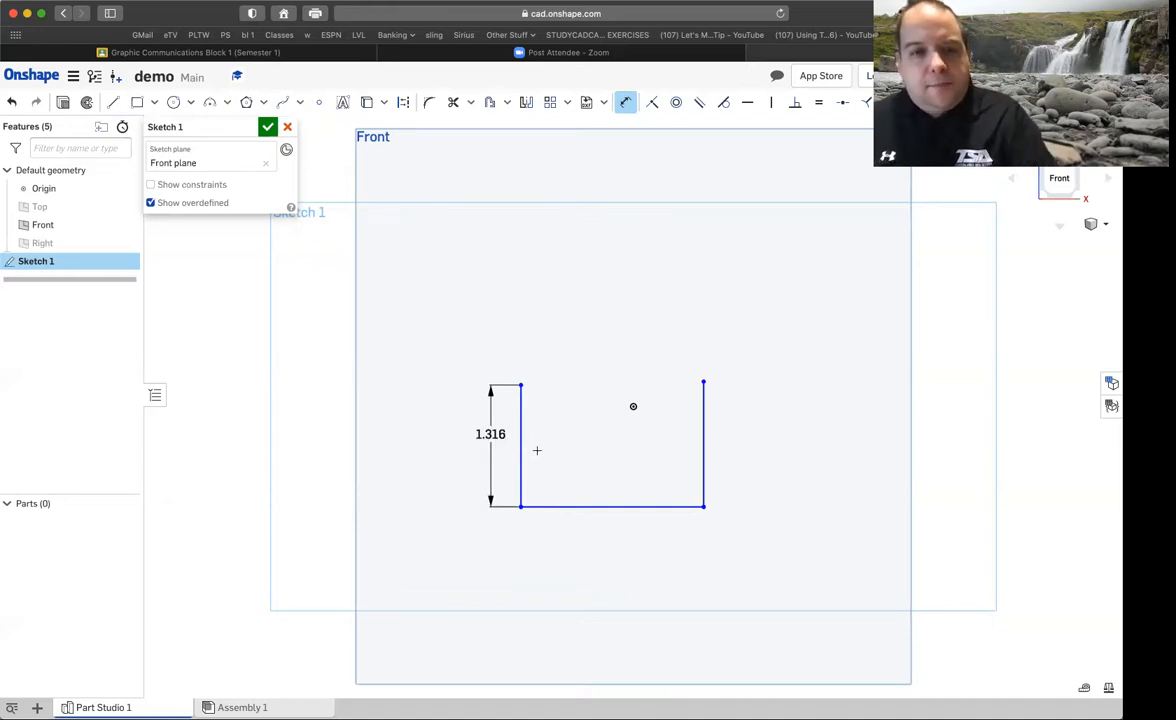
Dimension the right vertical line of the U to 0.75 in
{"action": "left_click", "coordinate": [665, 449]}
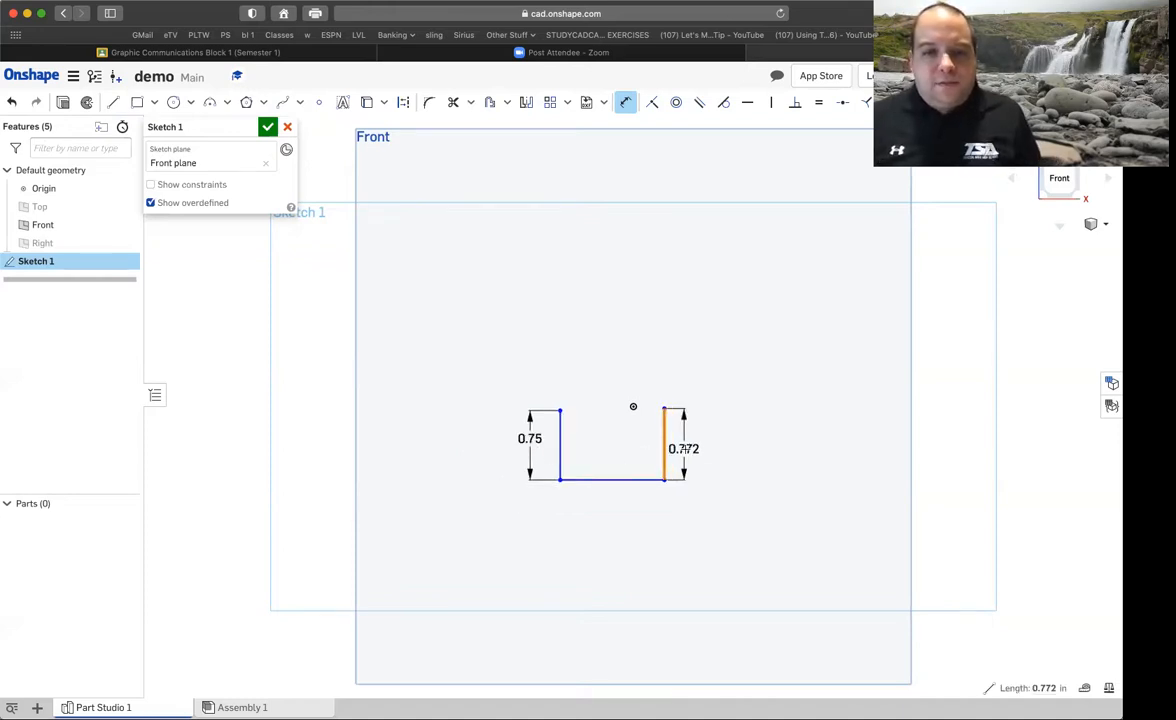
{"action": "left_click", "coordinate": [667, 455]}
{"action": "key", "text": "BackSpace"}
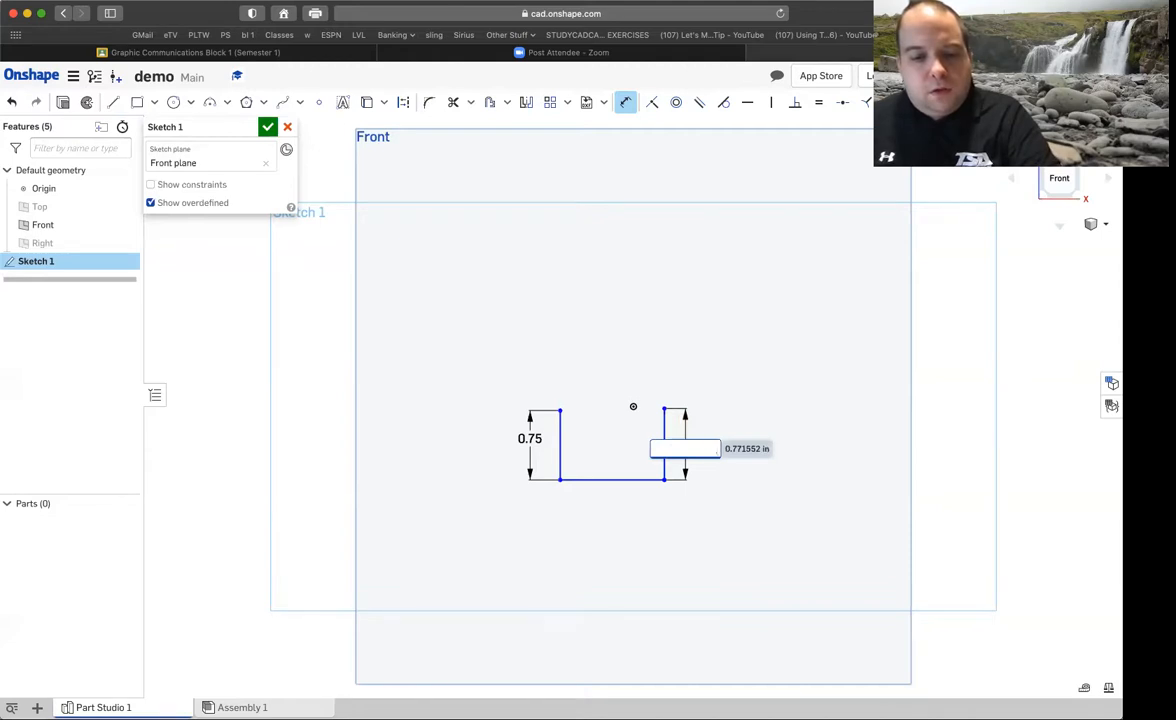
{"action": "key", "text": "Return"}
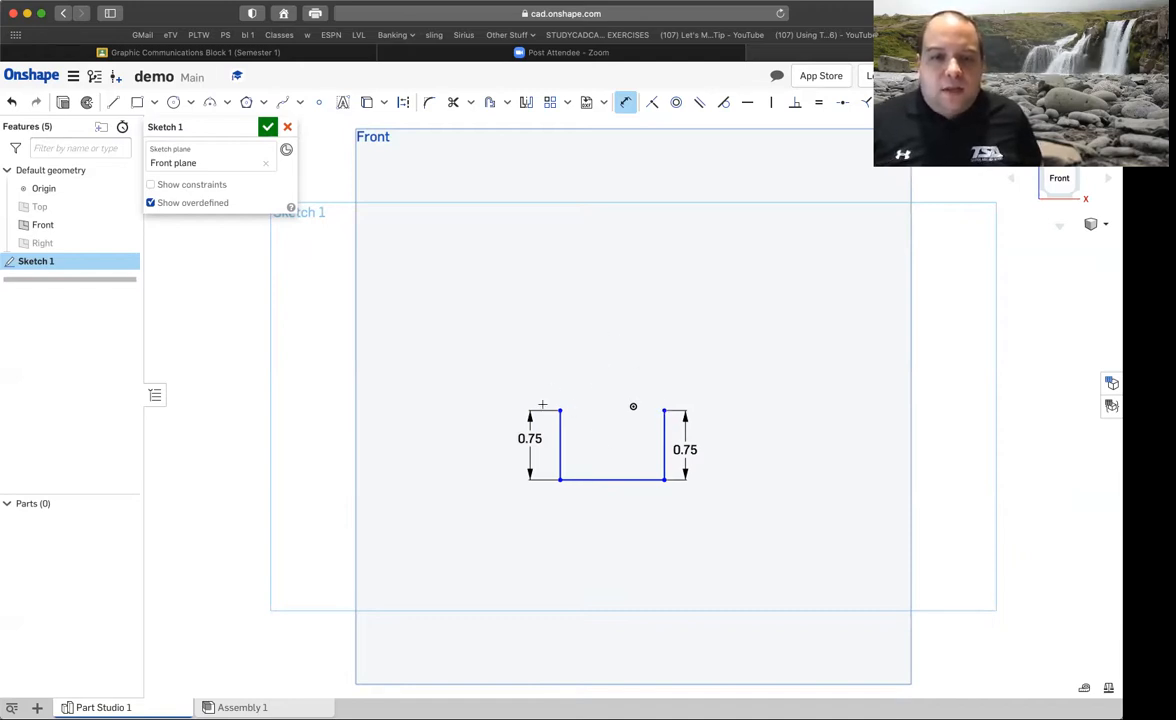
{"action": "left_click", "coordinate": [608, 478]}
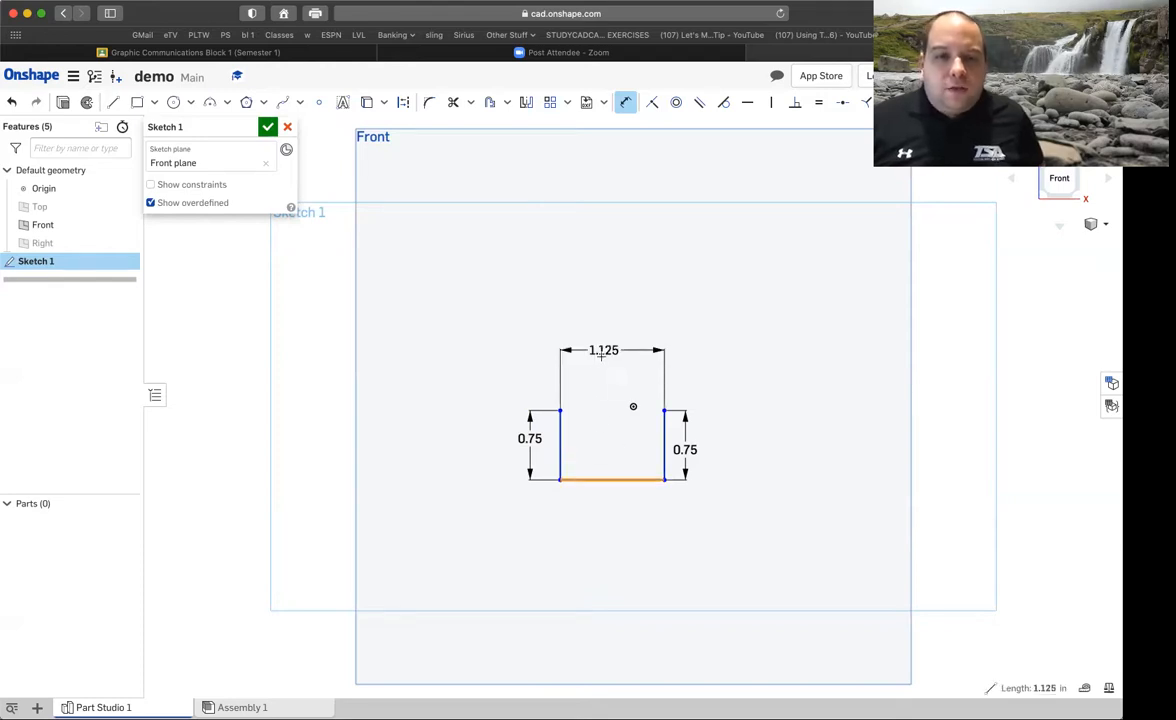
{"action": "key", "text": "Escape"}
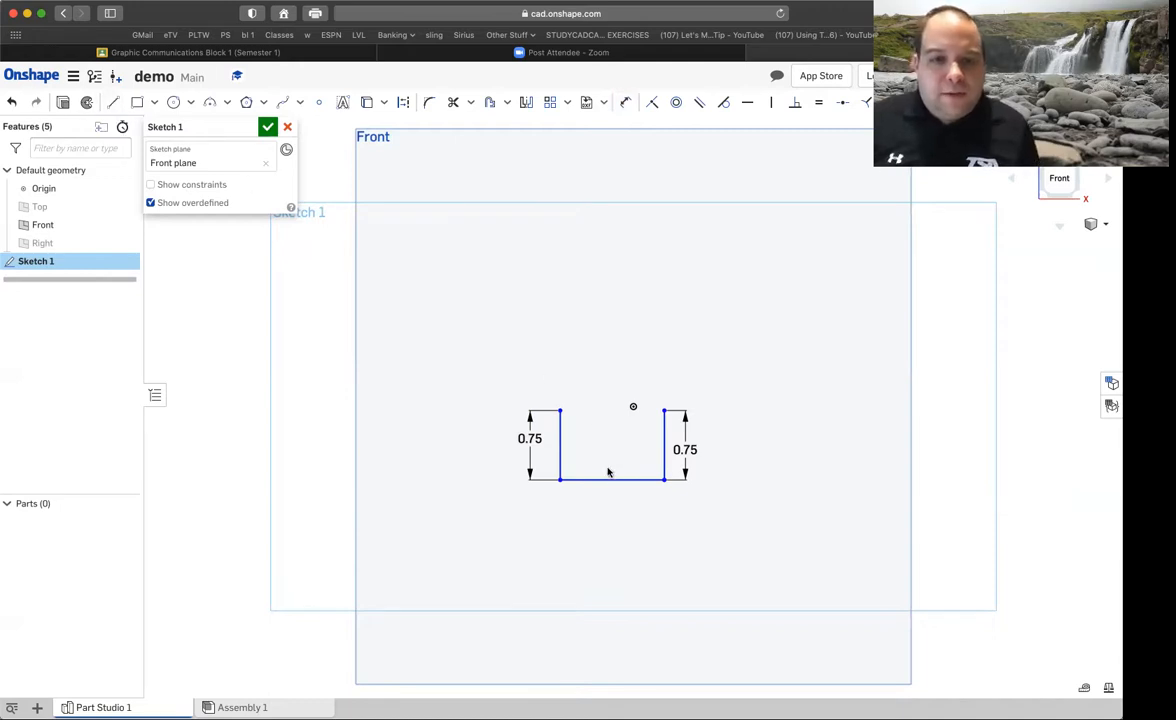
Draw a vertical line about 1.76 in long upward from the midpoint of the base line
{"action": "left_click", "coordinate": [113, 102]}
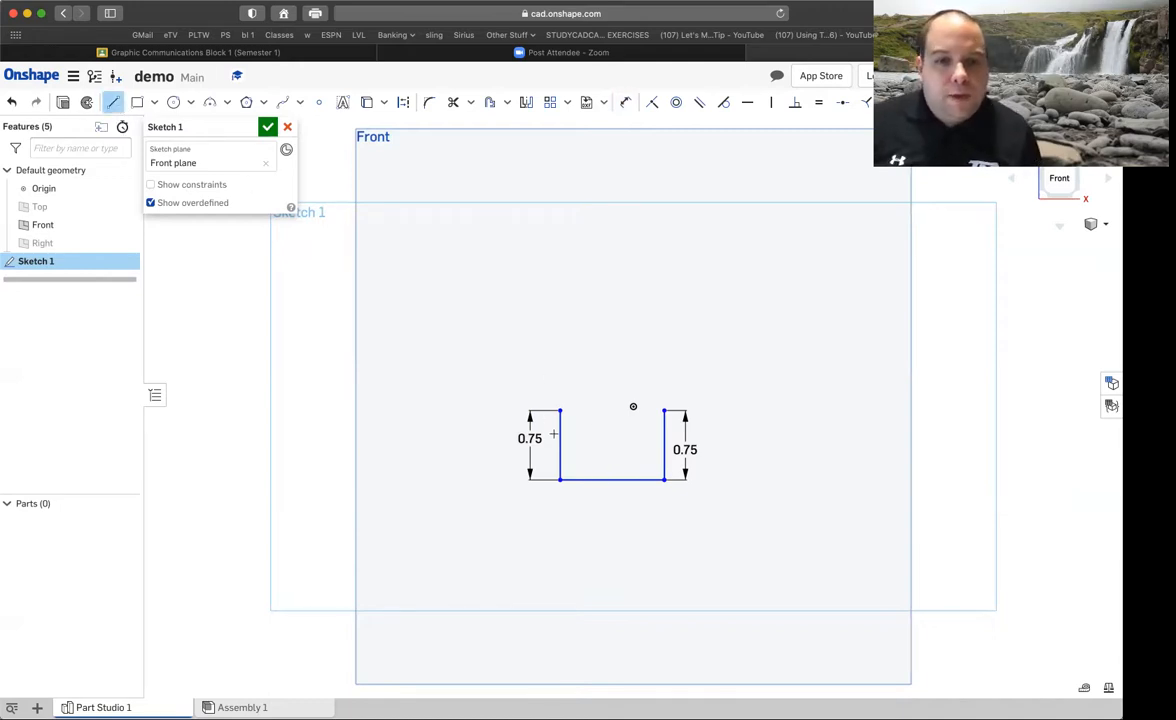
{"action": "left_click", "coordinate": [610, 480]}
{"action": "left_click", "coordinate": [611, 318]}
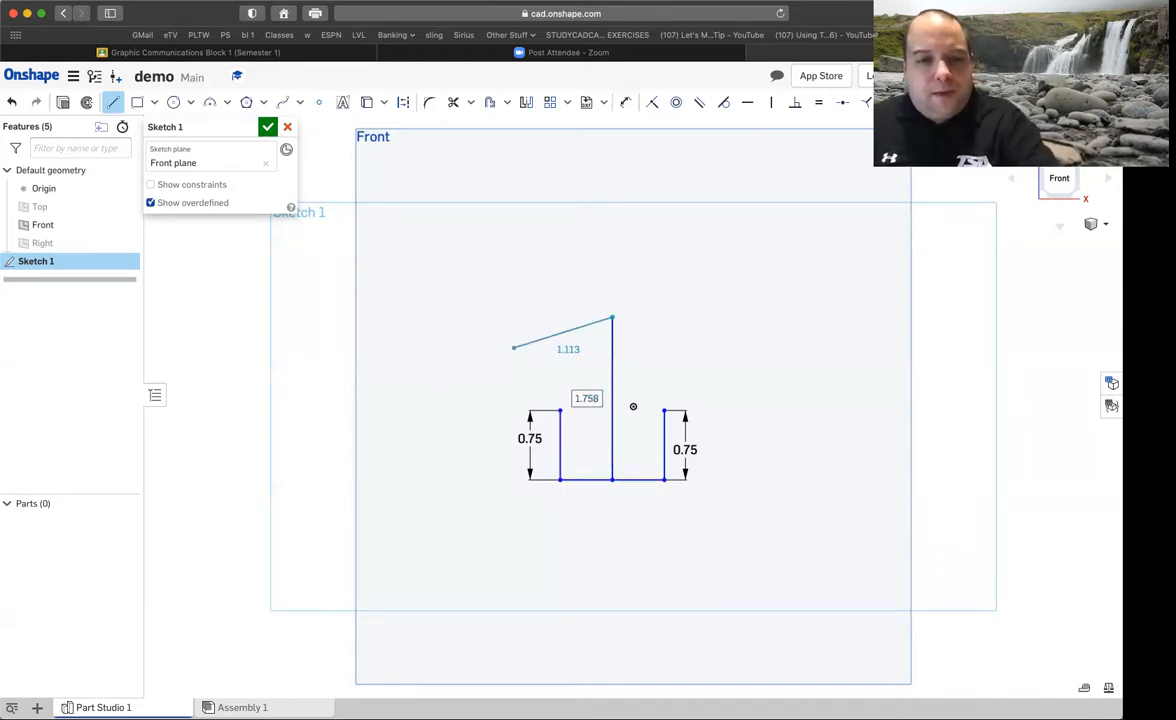
{"action": "key", "text": "Escape"}
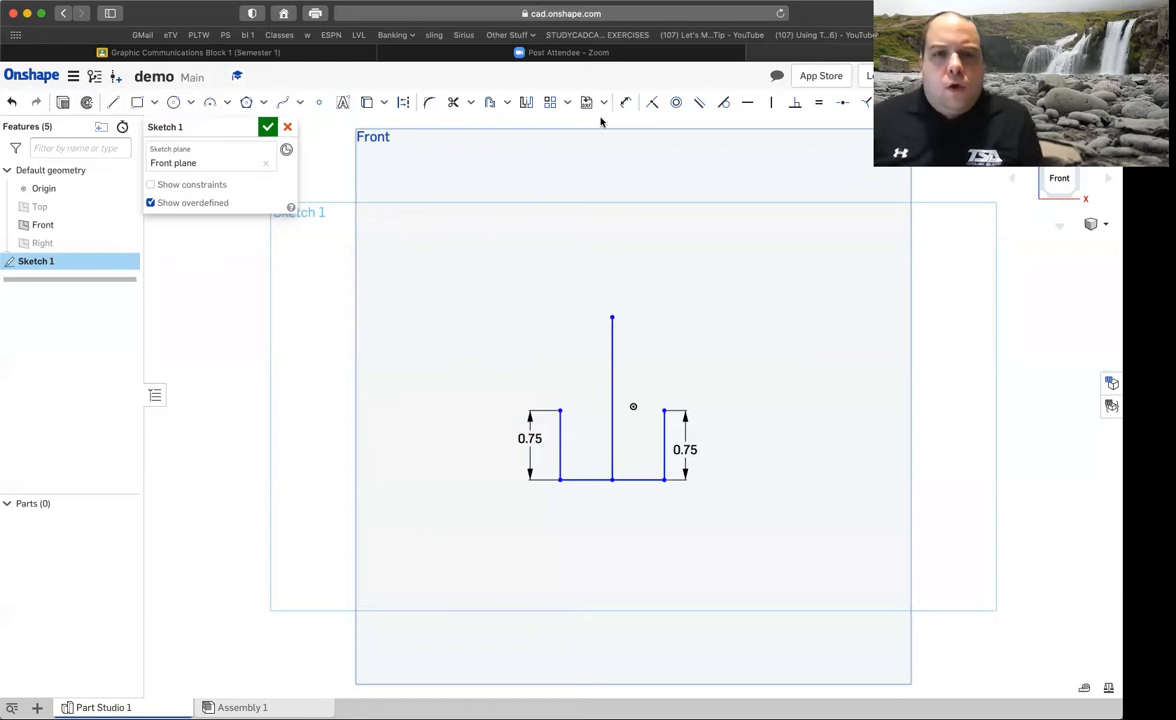
Dimension the base line's full width below the profile using the expression 6*.25
{"action": "left_click", "coordinate": [580, 482]}
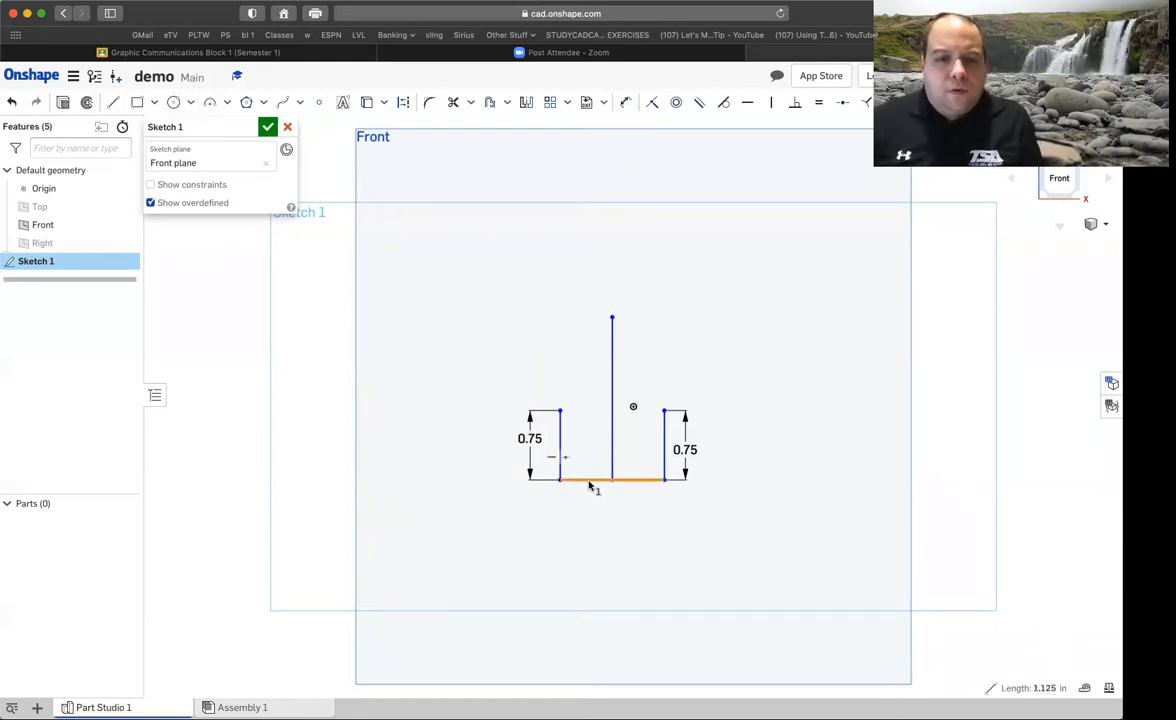
{"action": "left_click", "coordinate": [598, 548]}
{"action": "left_click", "coordinate": [625, 102]}
{"action": "left_click", "coordinate": [594, 480]}
{"action": "left_click", "coordinate": [598, 514]}
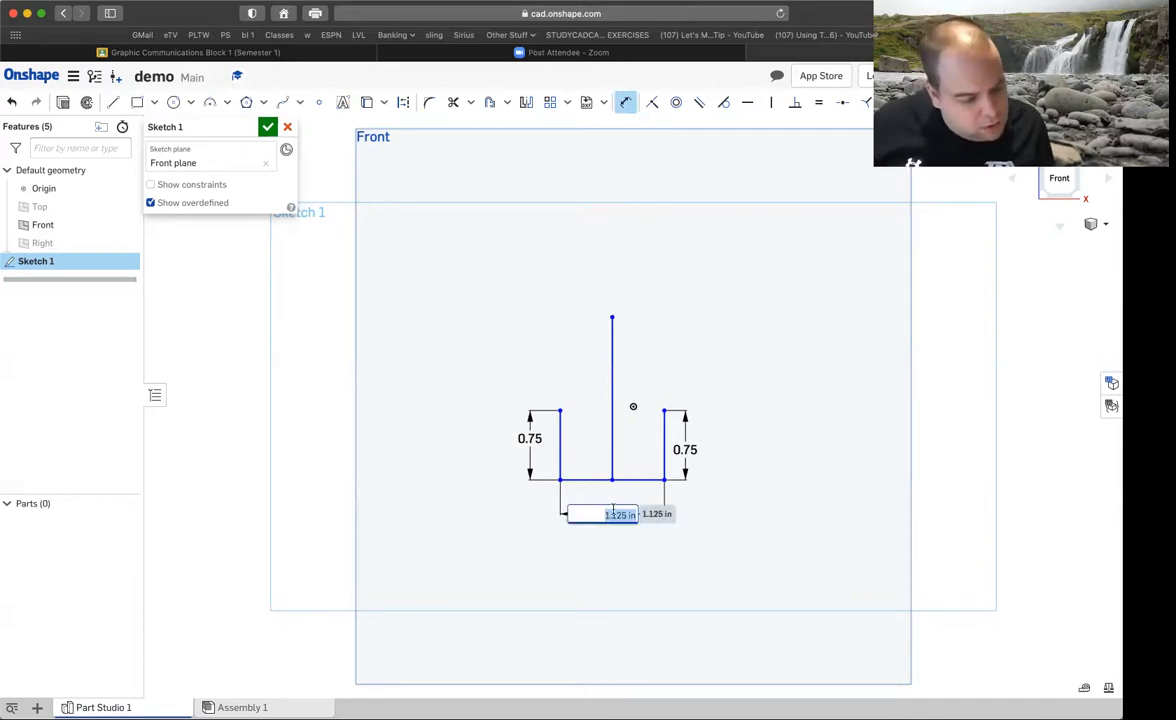
{"action": "type", "text": "6"}
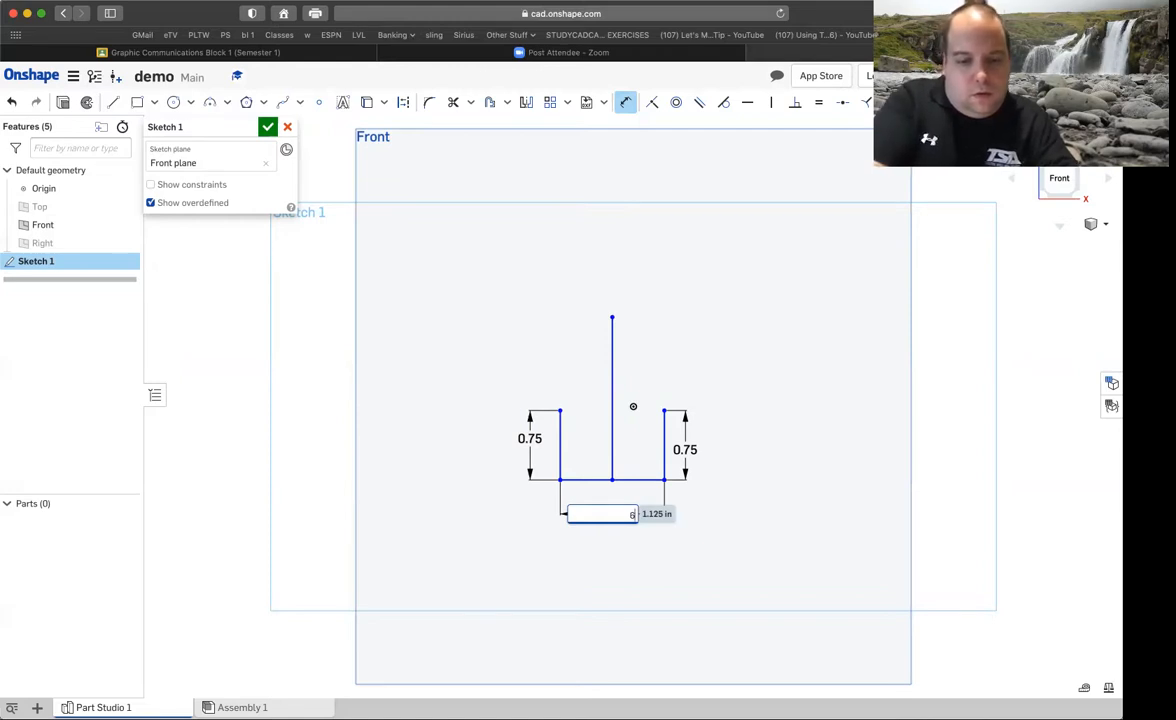
{"action": "type", "text": "*.2"}
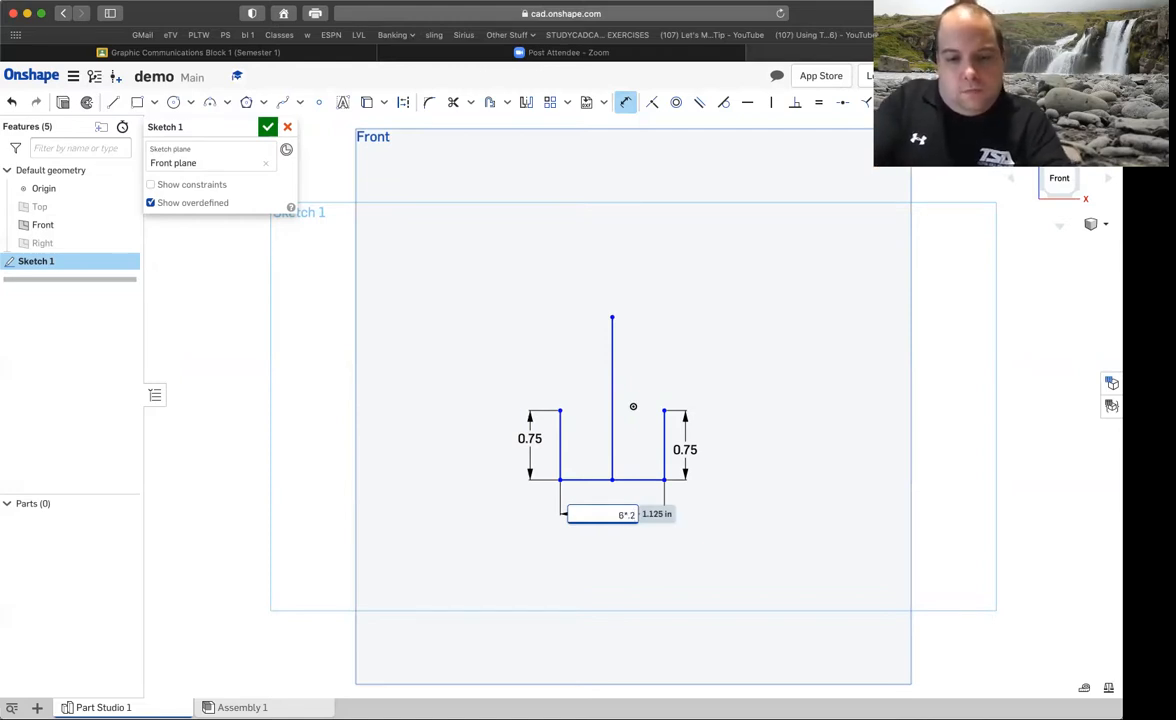
{"action": "type", "text": "5"}
{"action": "key", "text": "Return"}
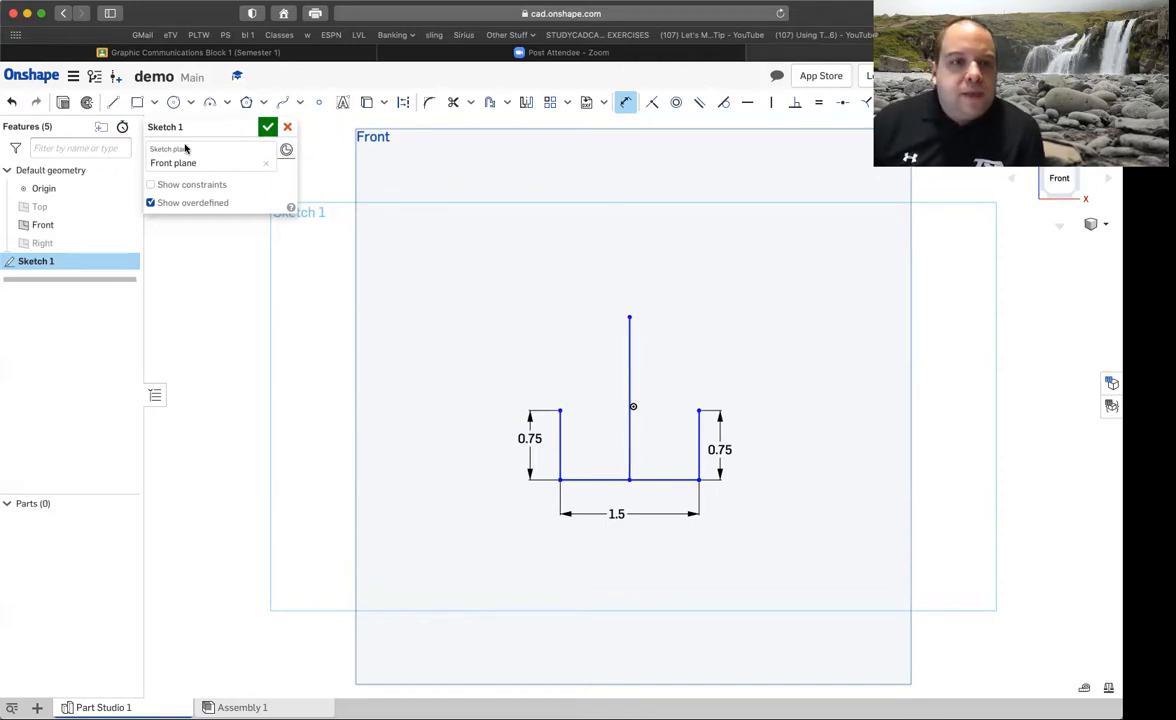
Convert the vertical line rising from the base's midpoint to construction geometry
{"action": "right_click", "coordinate": [628, 370]}
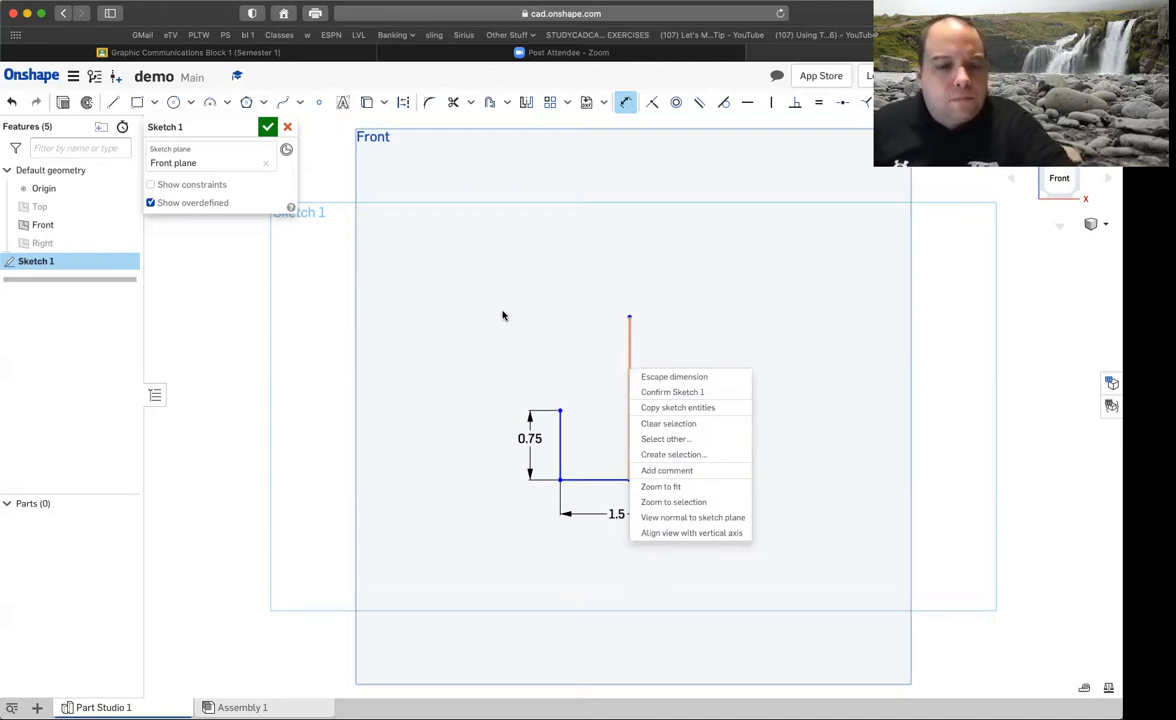
{"action": "left_click", "coordinate": [583, 351]}
{"action": "right_click", "coordinate": [629, 342]}
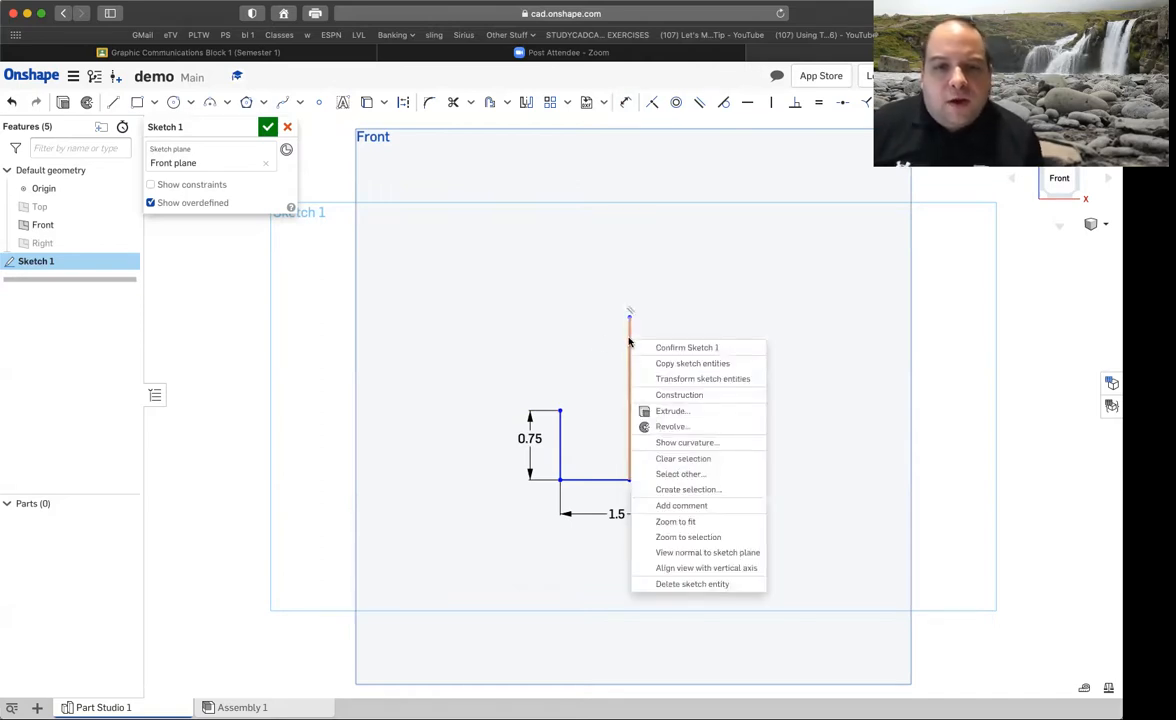
{"action": "left_click", "coordinate": [670, 394]}
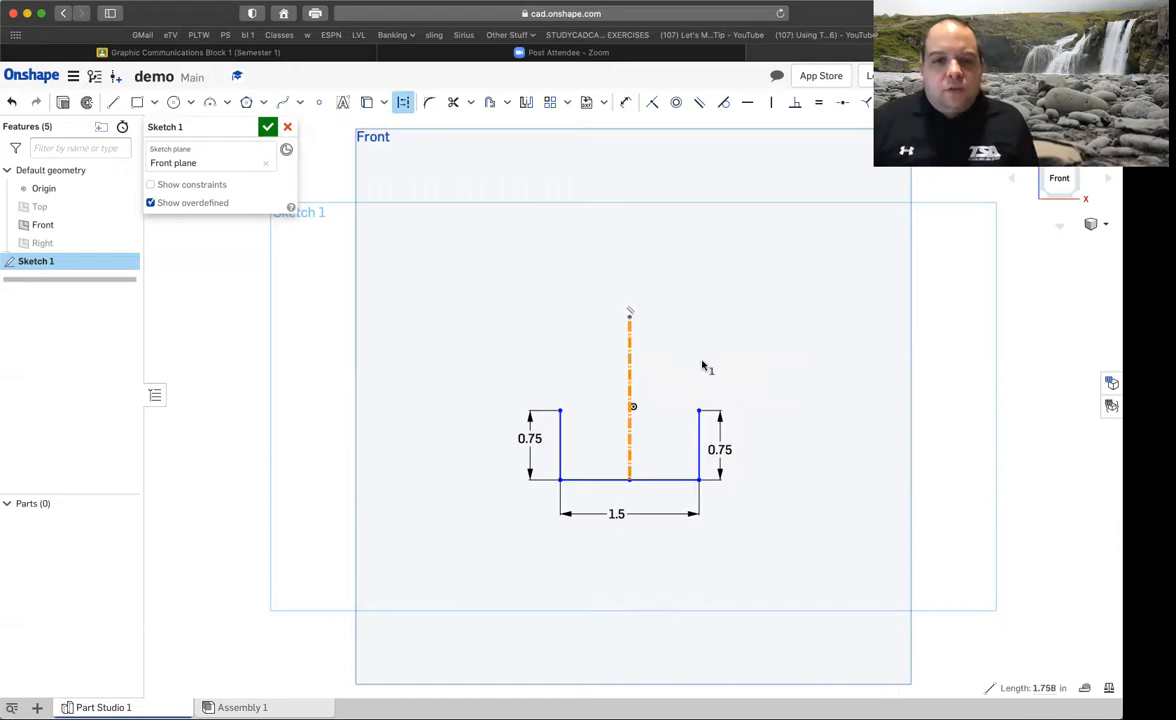
Dimension the vertical construction centreline's length to 1.25 in
{"action": "key", "text": "Escape"}
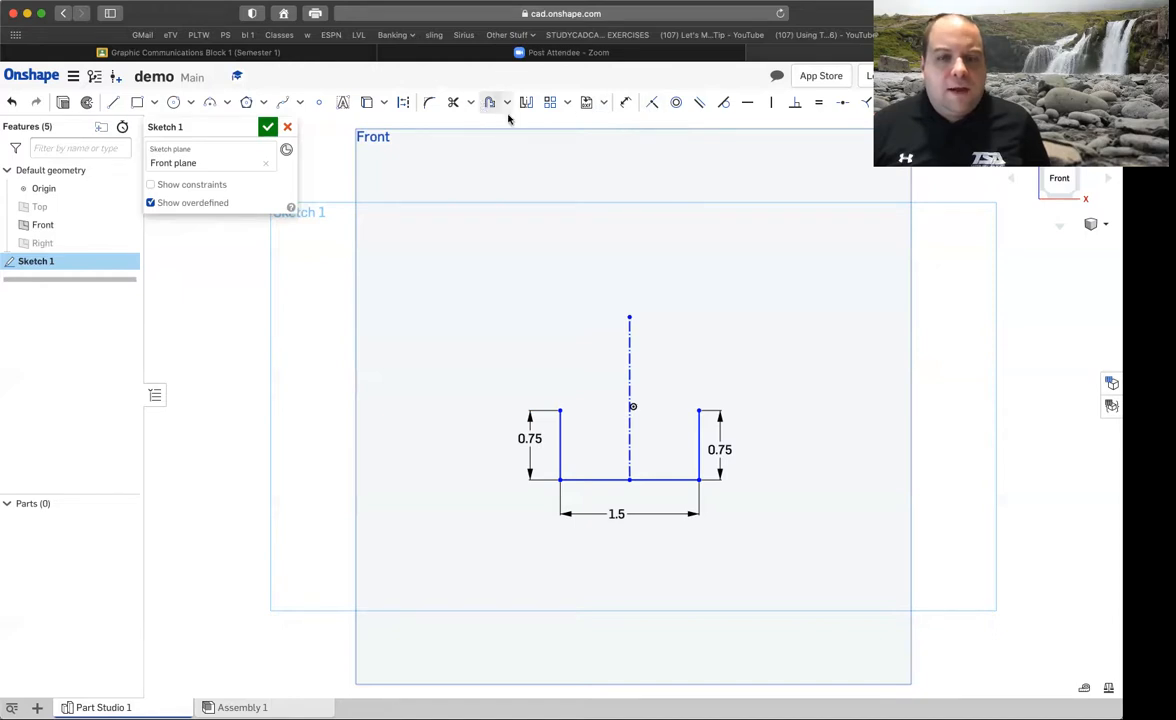
{"action": "left_click", "coordinate": [625, 103]}
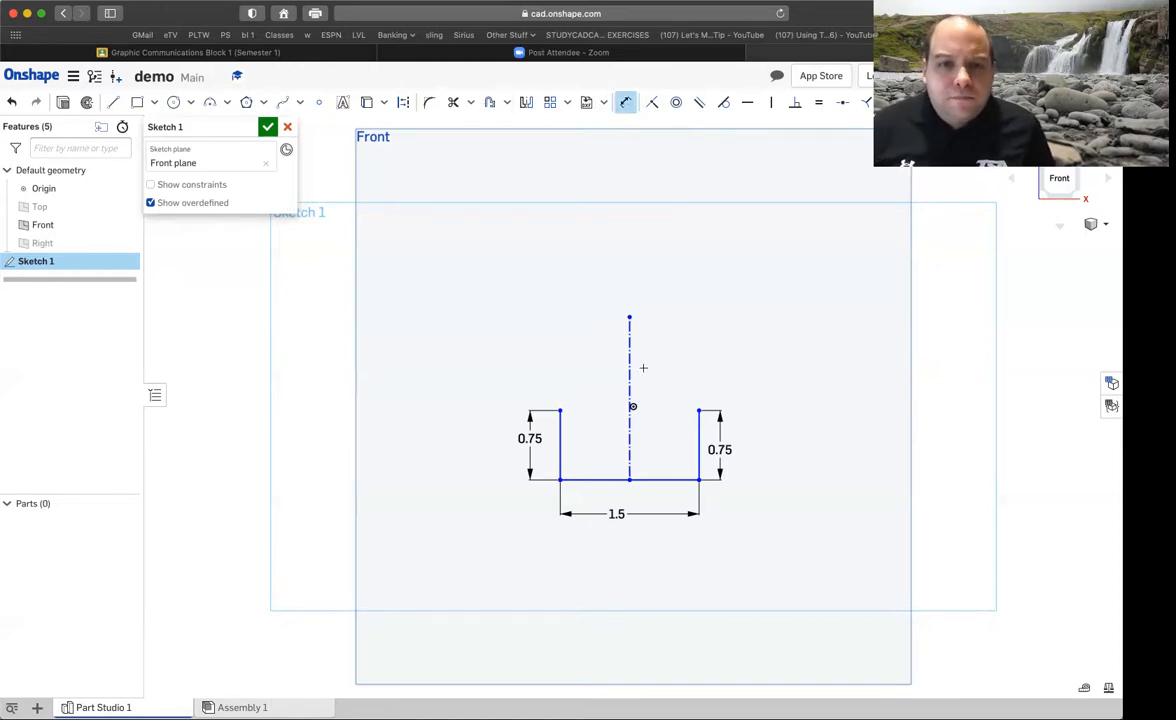
{"action": "left_click", "coordinate": [630, 362]}
{"action": "left_click", "coordinate": [660, 365]}
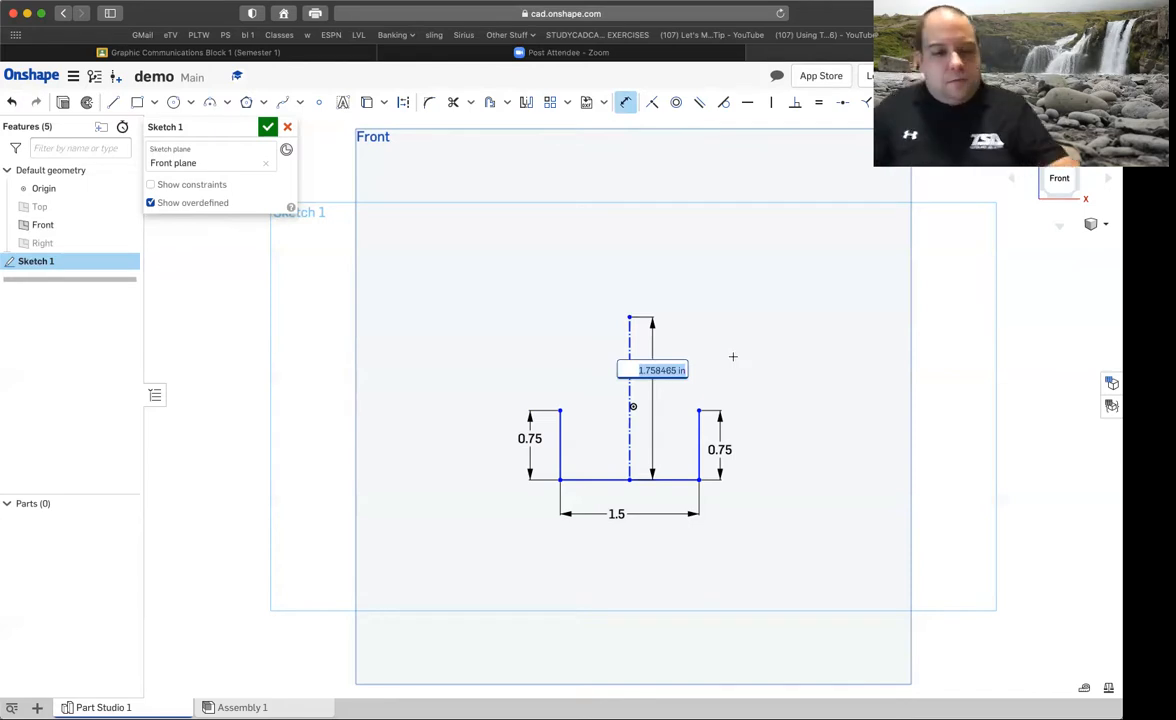
{"action": "type", "text": "1.25"}
{"action": "key", "text": "Return"}
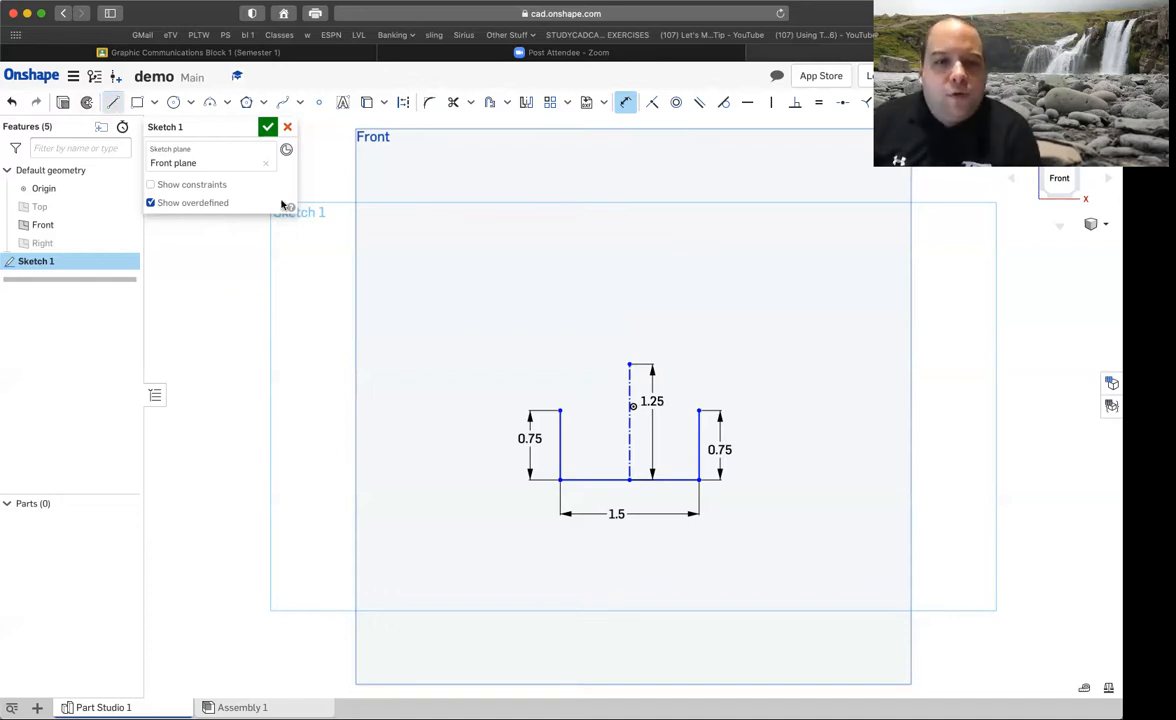
Draw two sloped lines joining the upper ends of both side lines to the centreline's upper end, and finish the sketch
{"action": "left_click", "coordinate": [113, 102]}
{"action": "left_click", "coordinate": [560, 410]}
{"action": "left_click", "coordinate": [628, 364]}
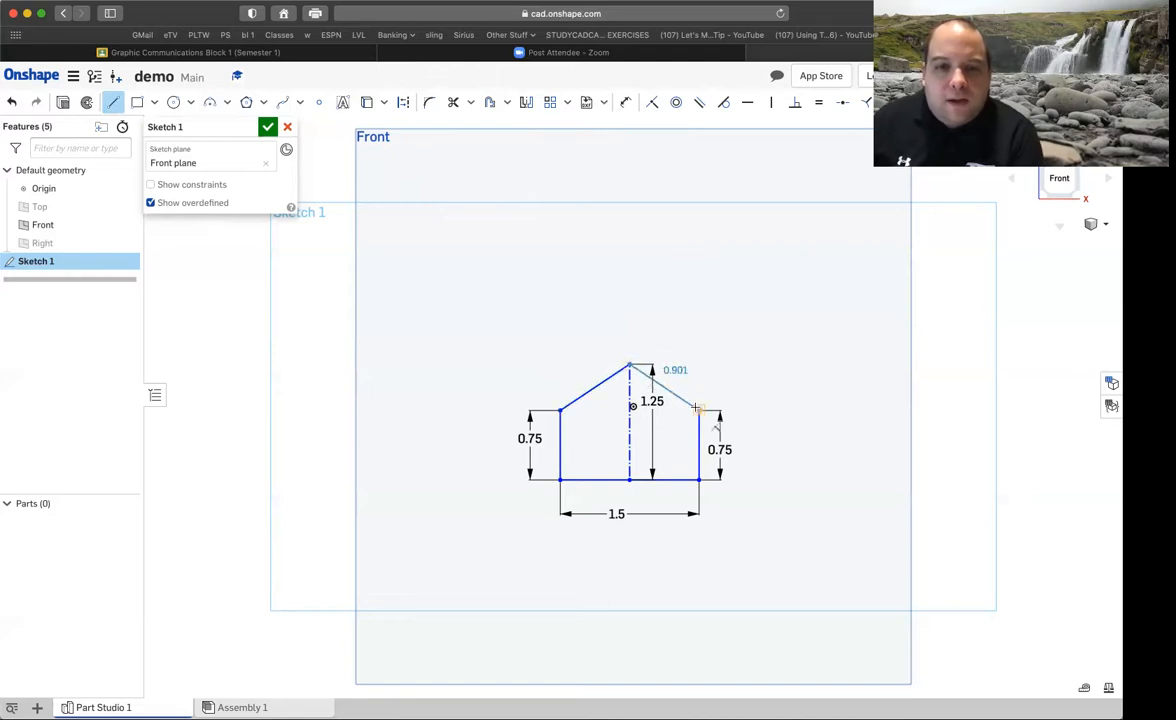
{"action": "left_click", "coordinate": [698, 410]}
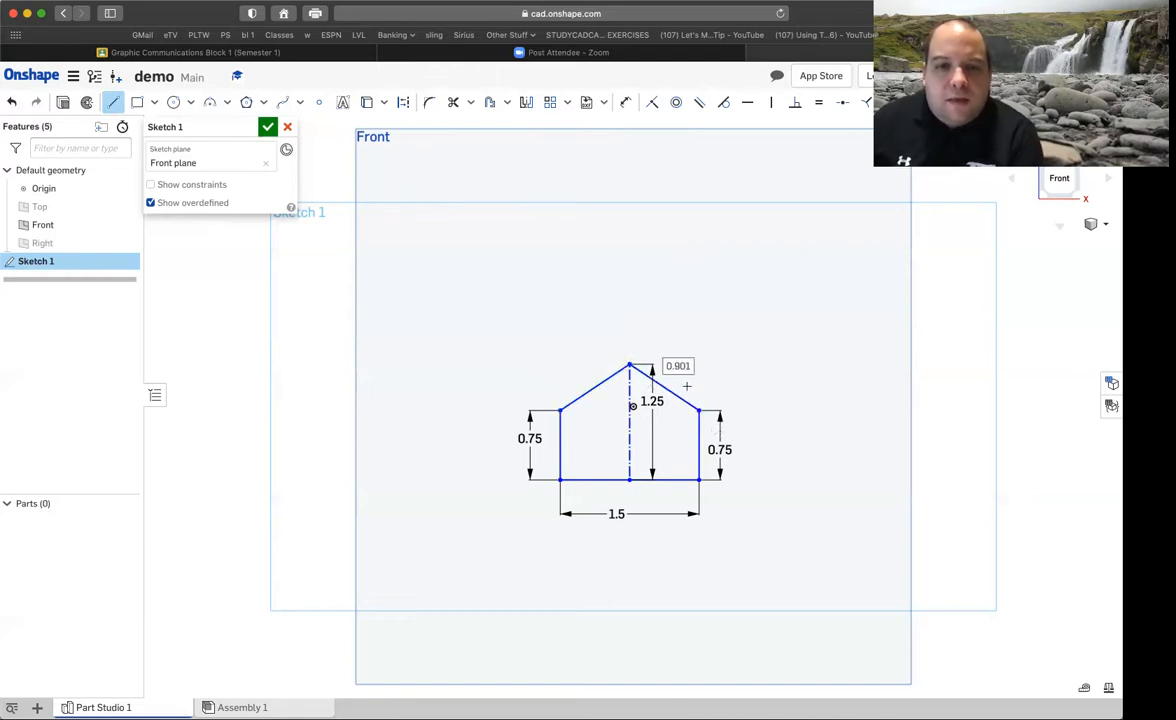
{"action": "left_click", "coordinate": [267, 127]}
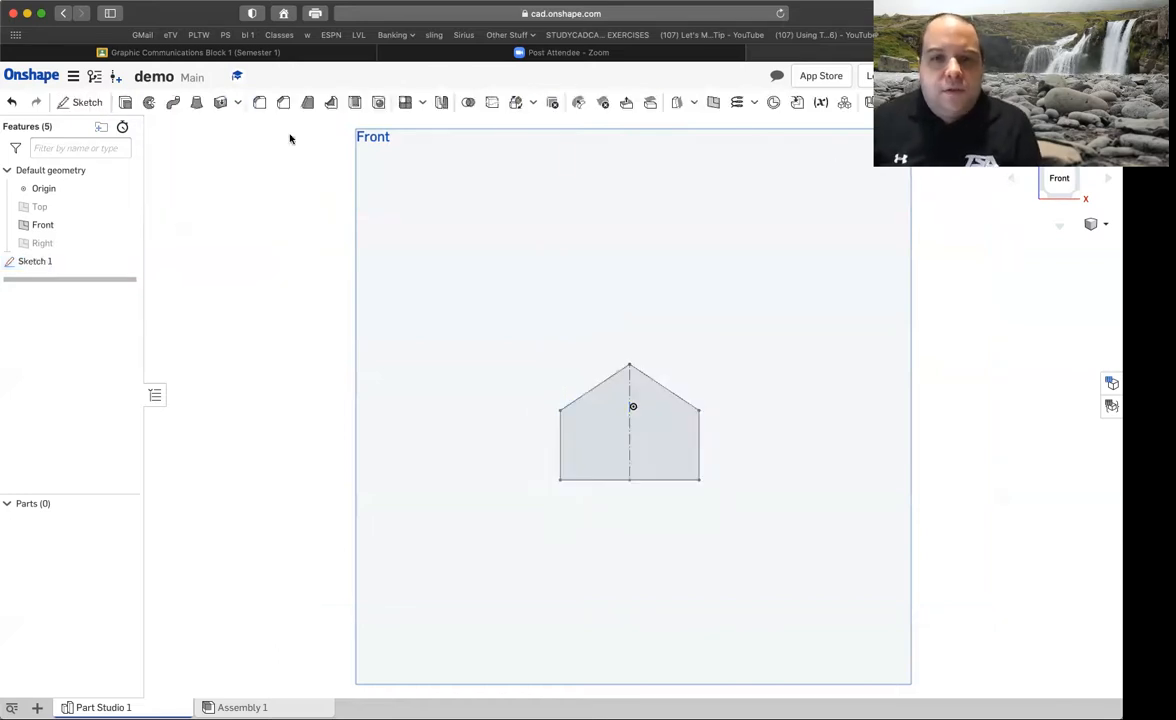
Extrude the house-shaped profile as a new solid with a blind depth of 2 in, flipped to run backward from the Front plane
{"action": "left_click", "coordinate": [1074, 167]}
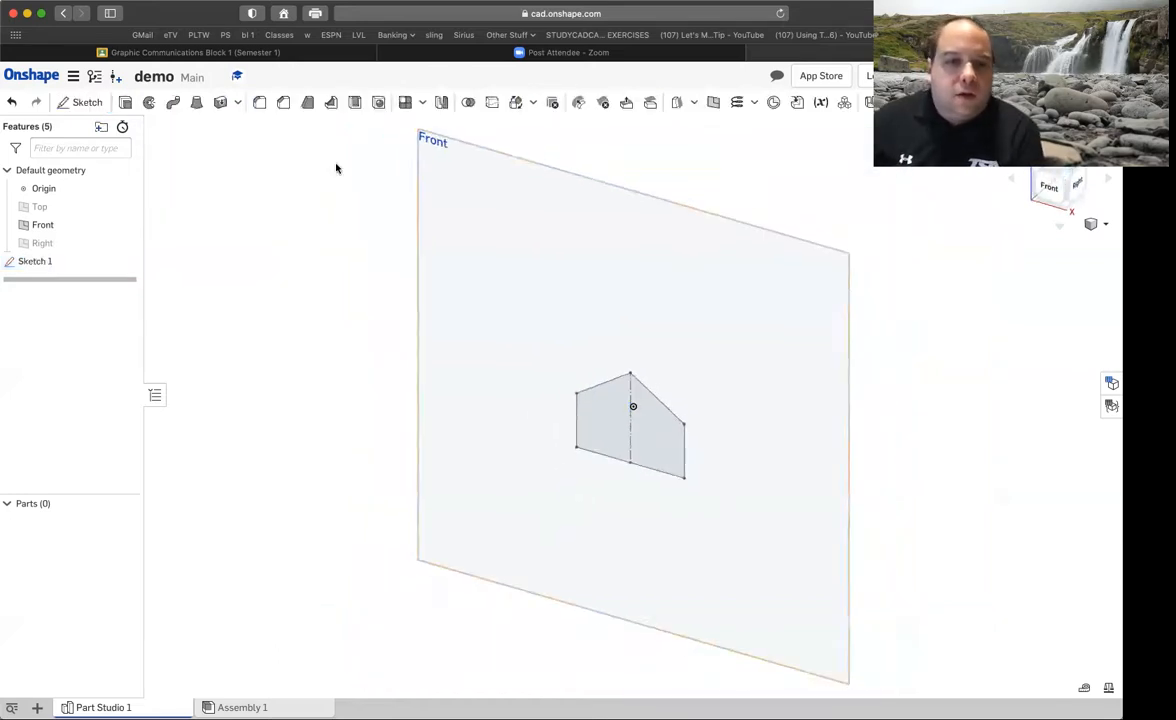
{"action": "left_click", "coordinate": [125, 102]}
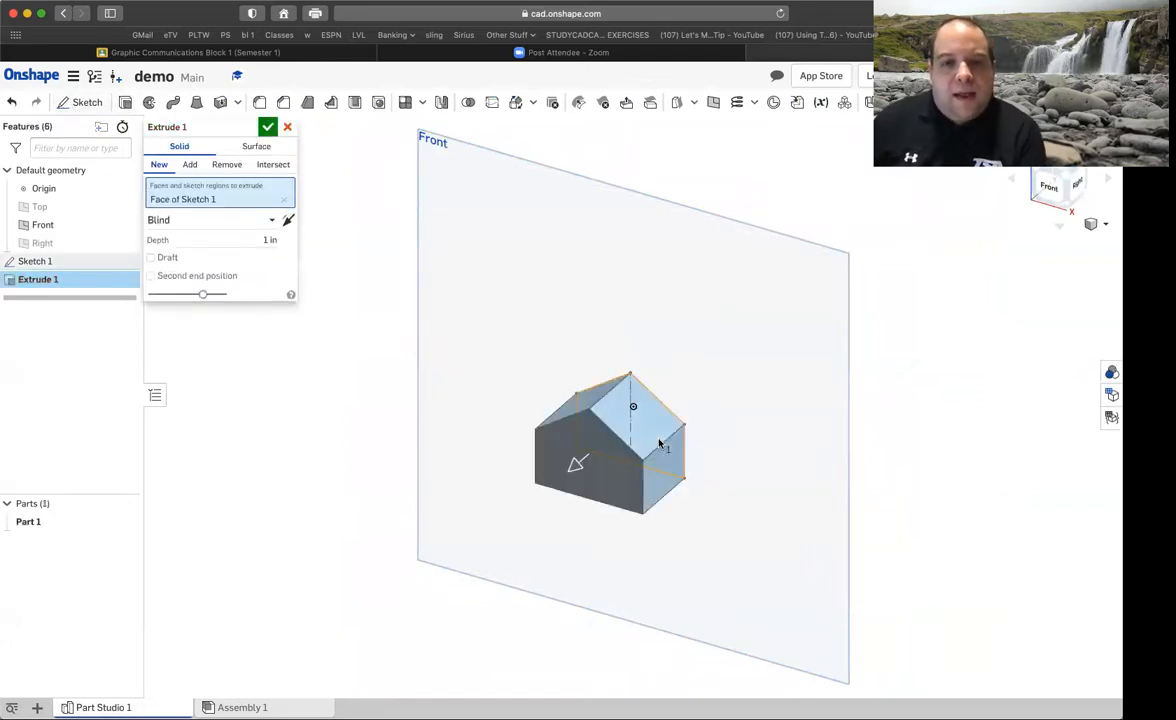
{"action": "left_click", "coordinate": [288, 223]}
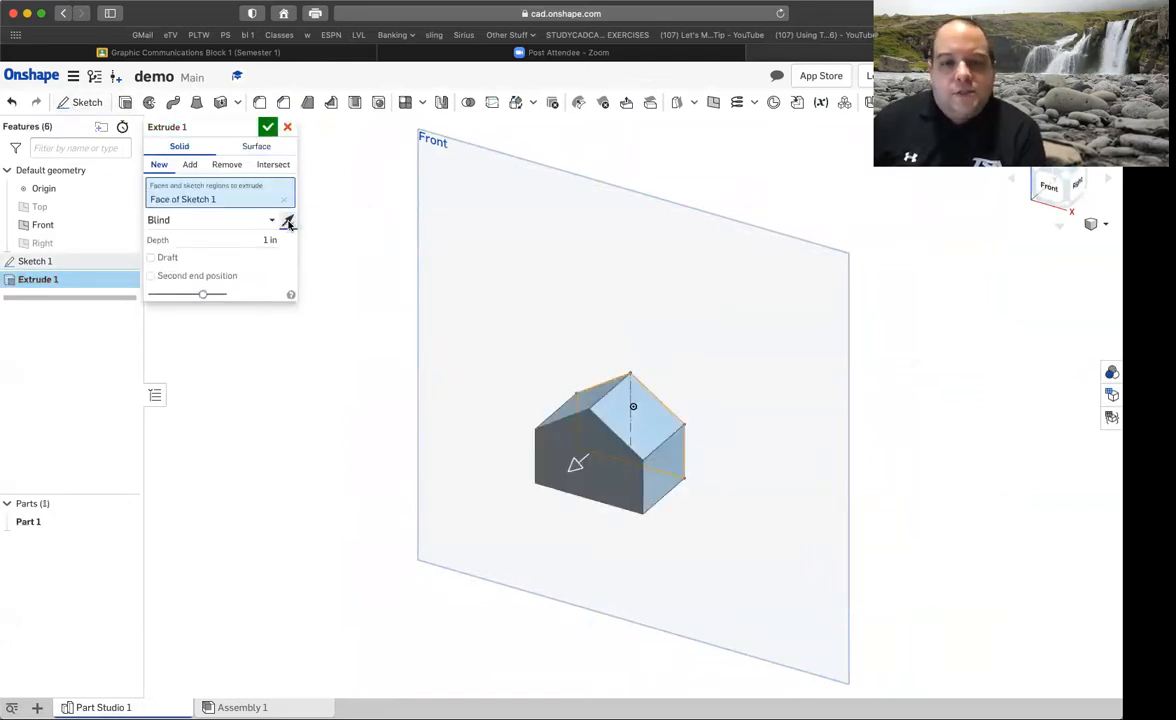
{"action": "left_click", "coordinate": [288, 224]}
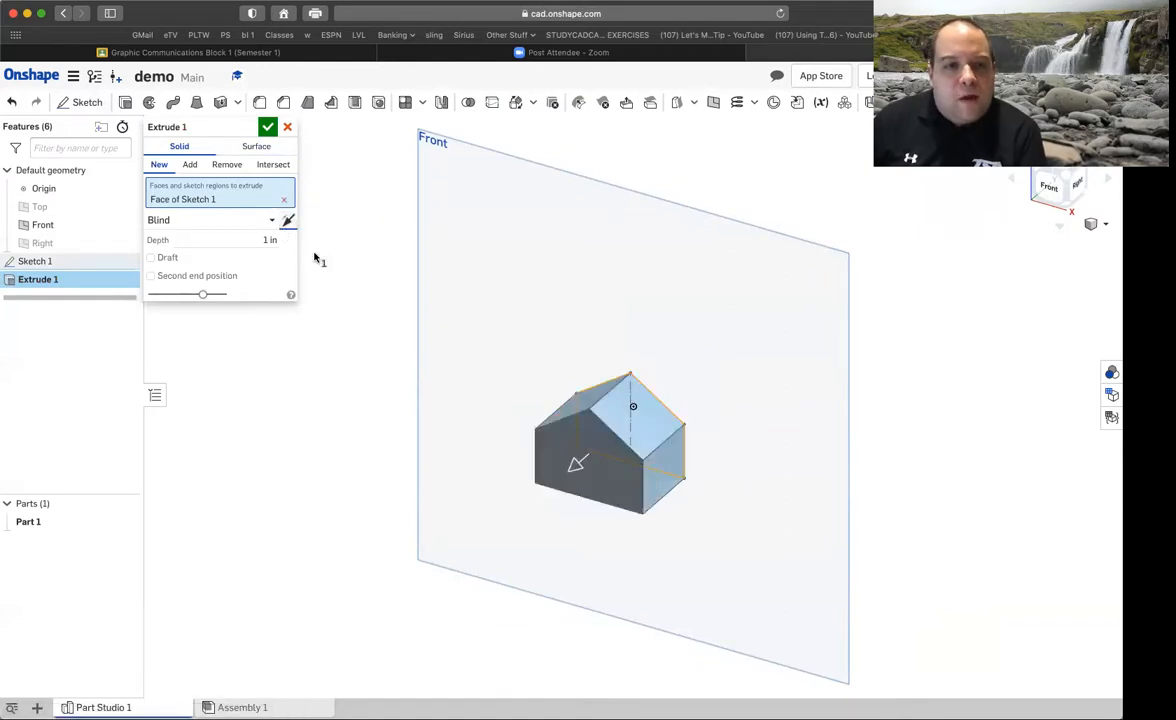
{"action": "left_click", "coordinate": [286, 223]}
{"action": "left_click", "coordinate": [286, 223]}
{"action": "left_click", "coordinate": [286, 223]}
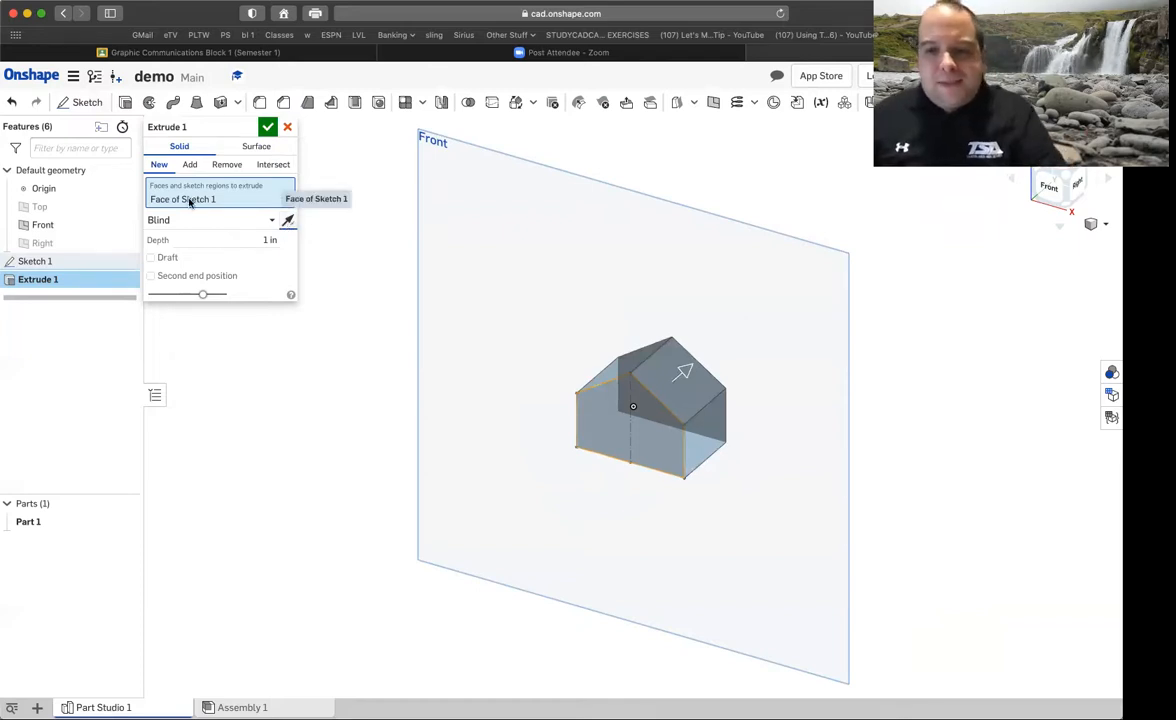
{"action": "left_click", "coordinate": [268, 240]}
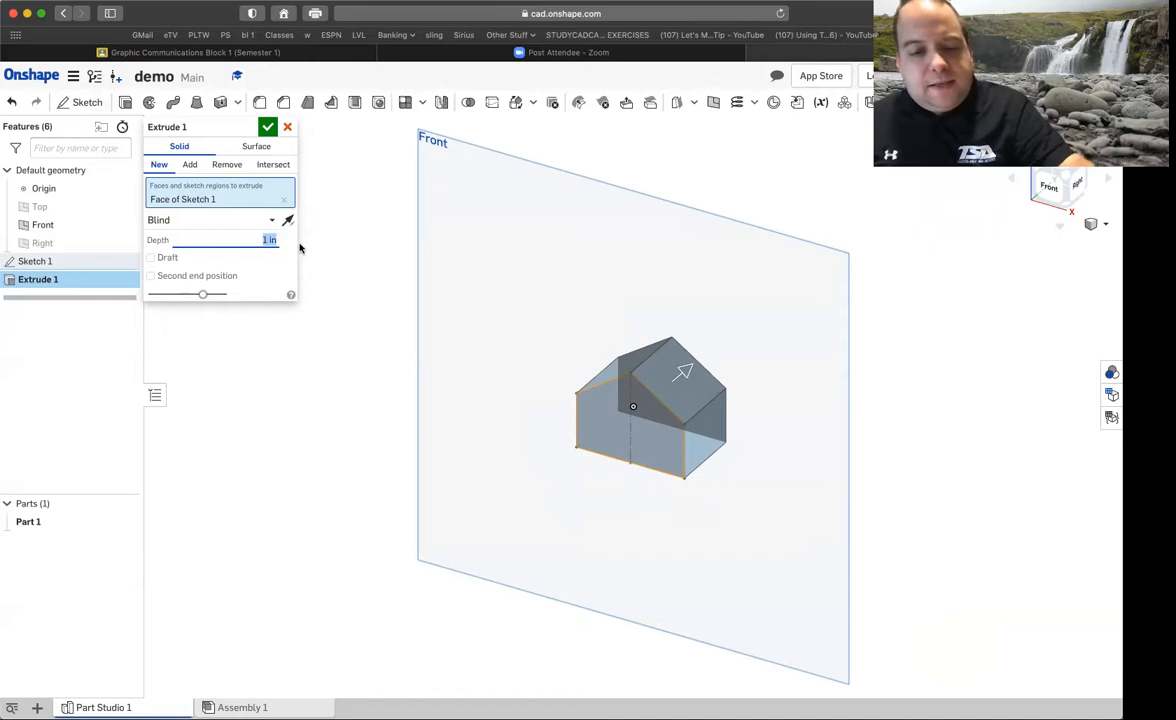
{"action": "type", "text": "2"}
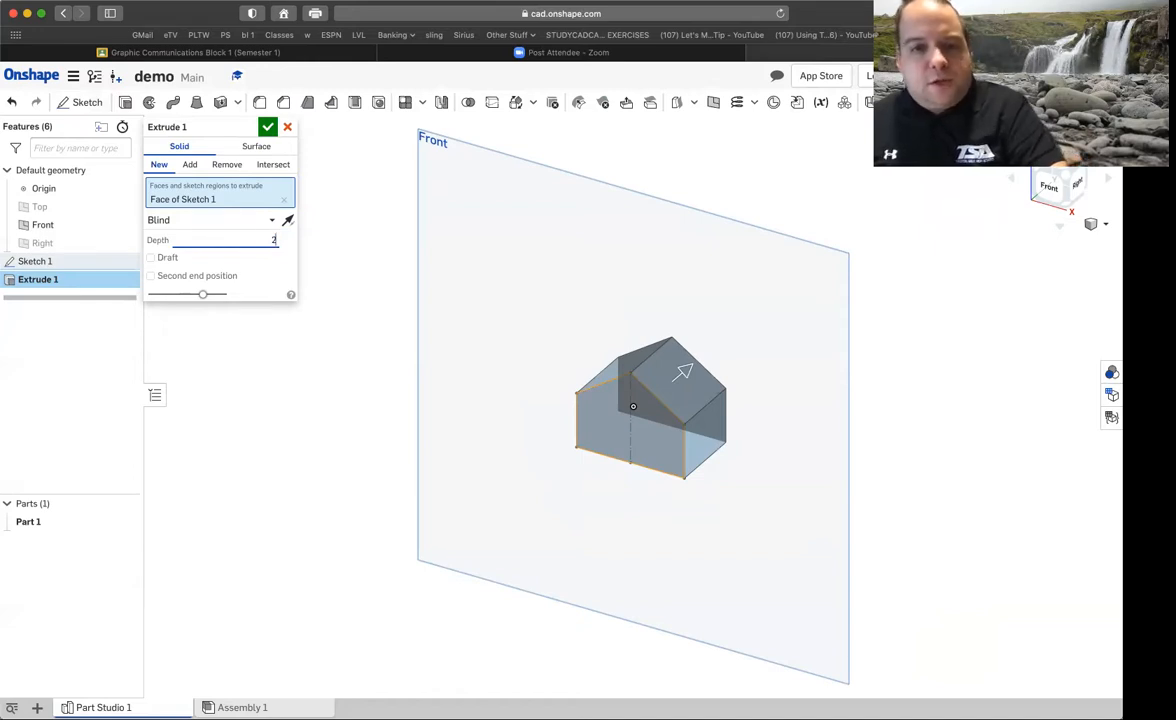
{"action": "key", "text": "Return"}
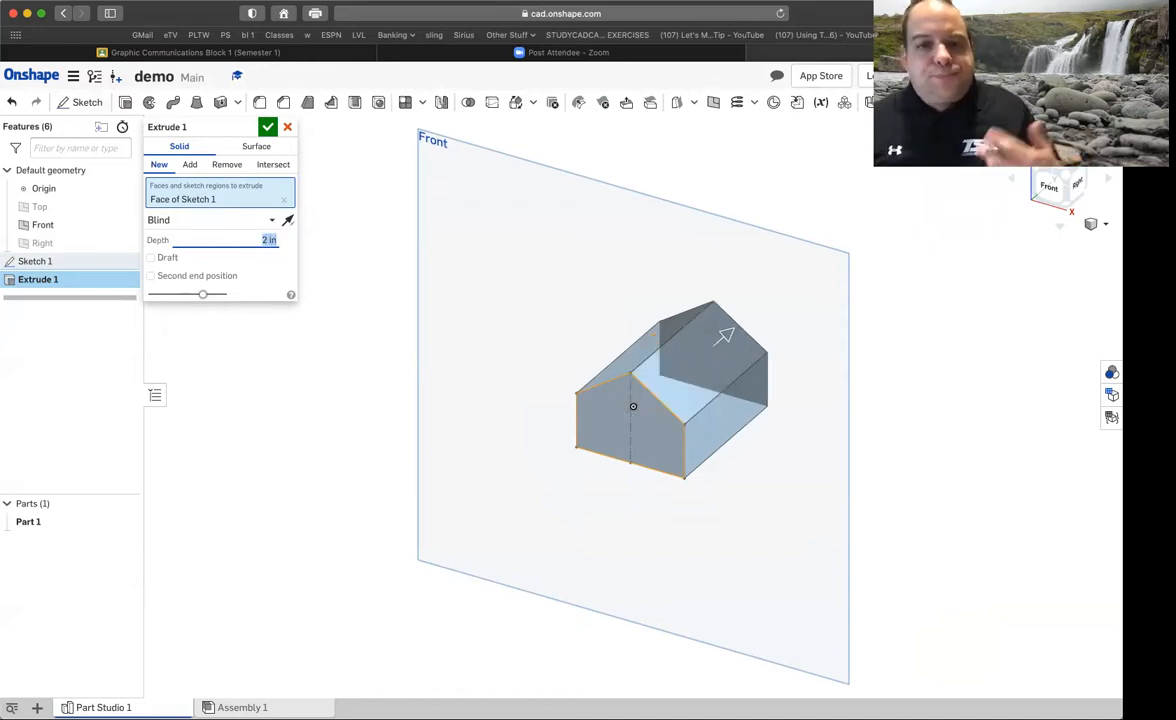
{"action": "left_click", "coordinate": [268, 128]}
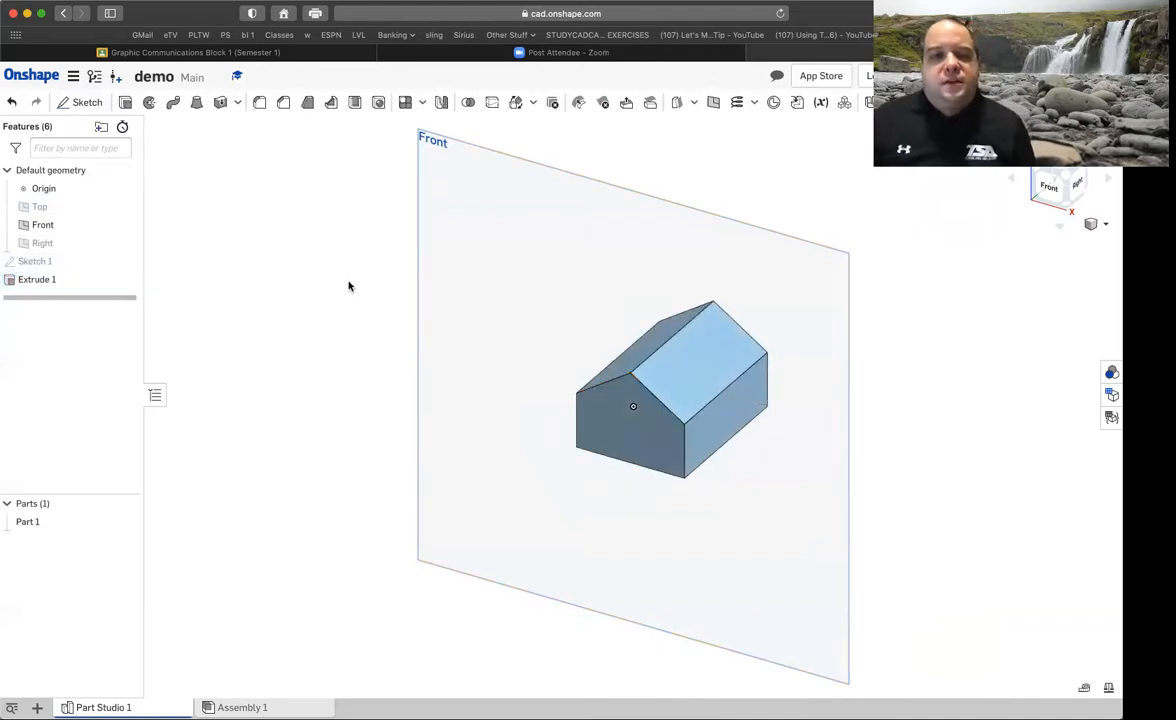
Hide the Front plane
{"action": "left_click", "coordinate": [125, 225]}
{"action": "left_click", "coordinate": [125, 225]}
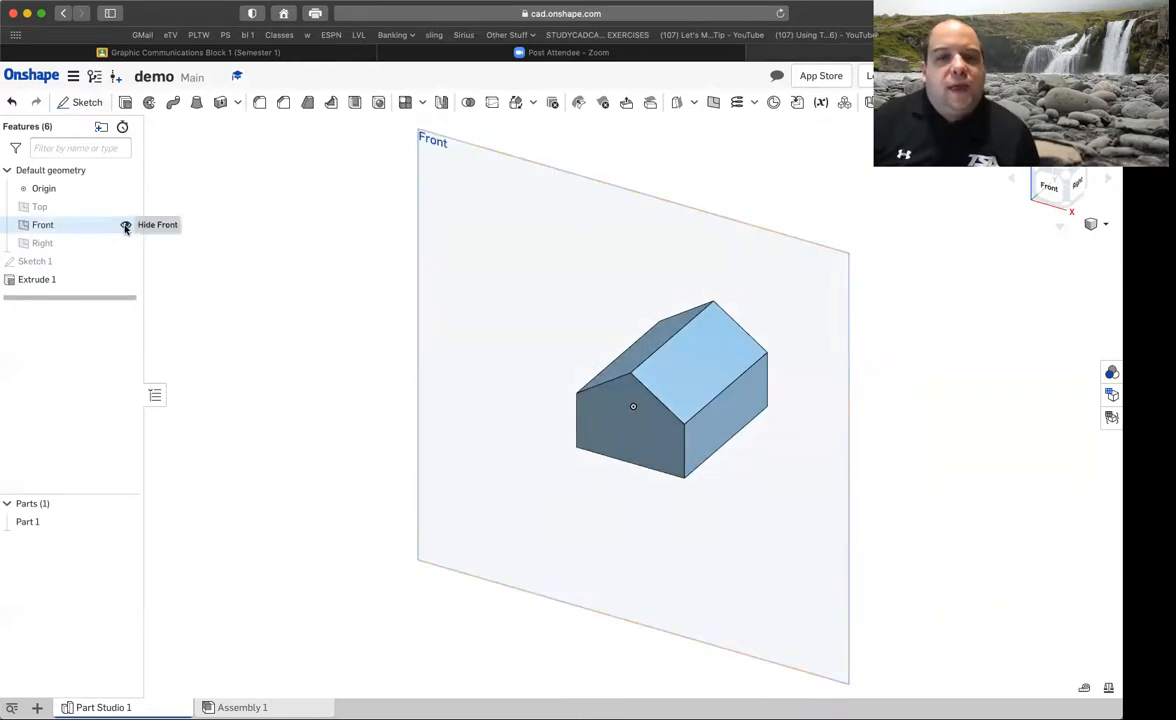
{"action": "left_click", "coordinate": [125, 225]}
Start a new sketch on the house's right side wall and view it from the Right
{"action": "right_click_drag", "start_coordinate": [646, 252], "coordinate": [428, 231]}
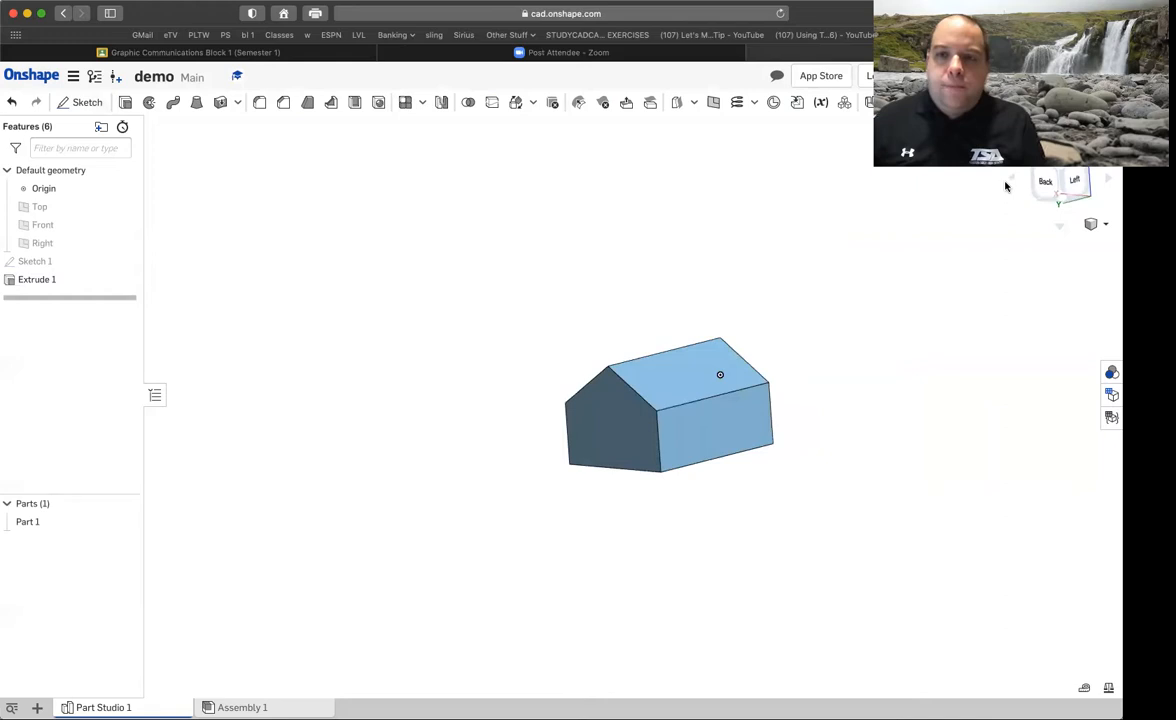
{"action": "left_click", "coordinate": [1036, 169]}
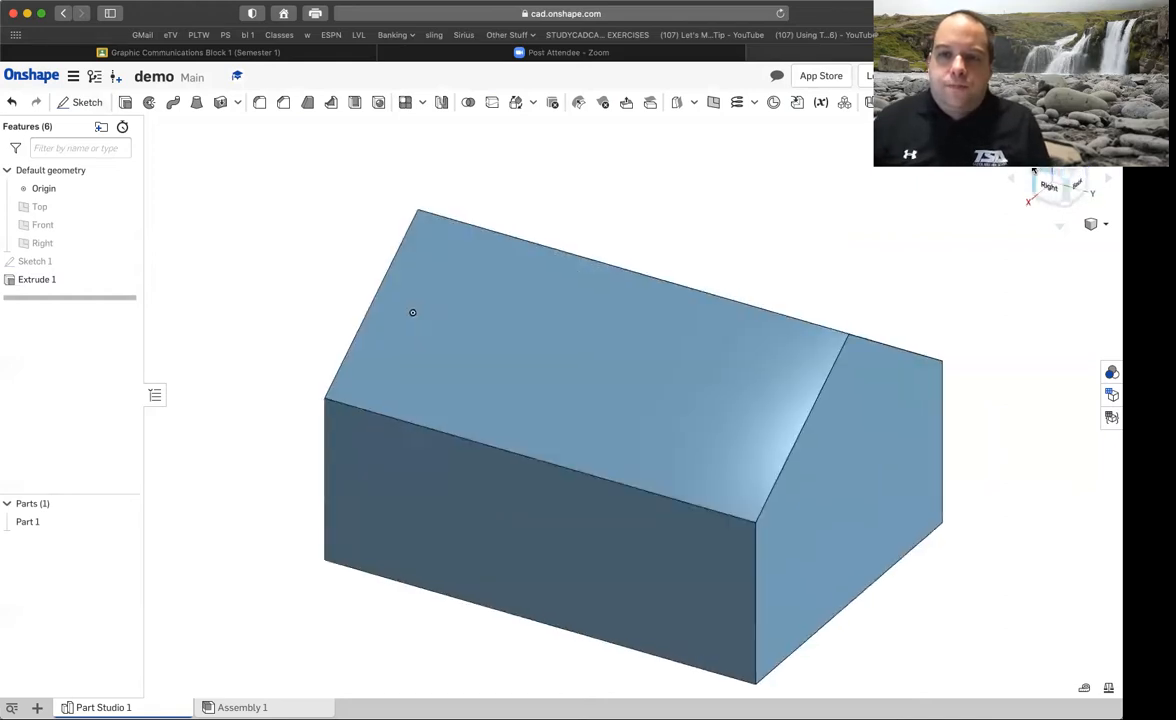
{"action": "left_click", "coordinate": [1036, 169]}
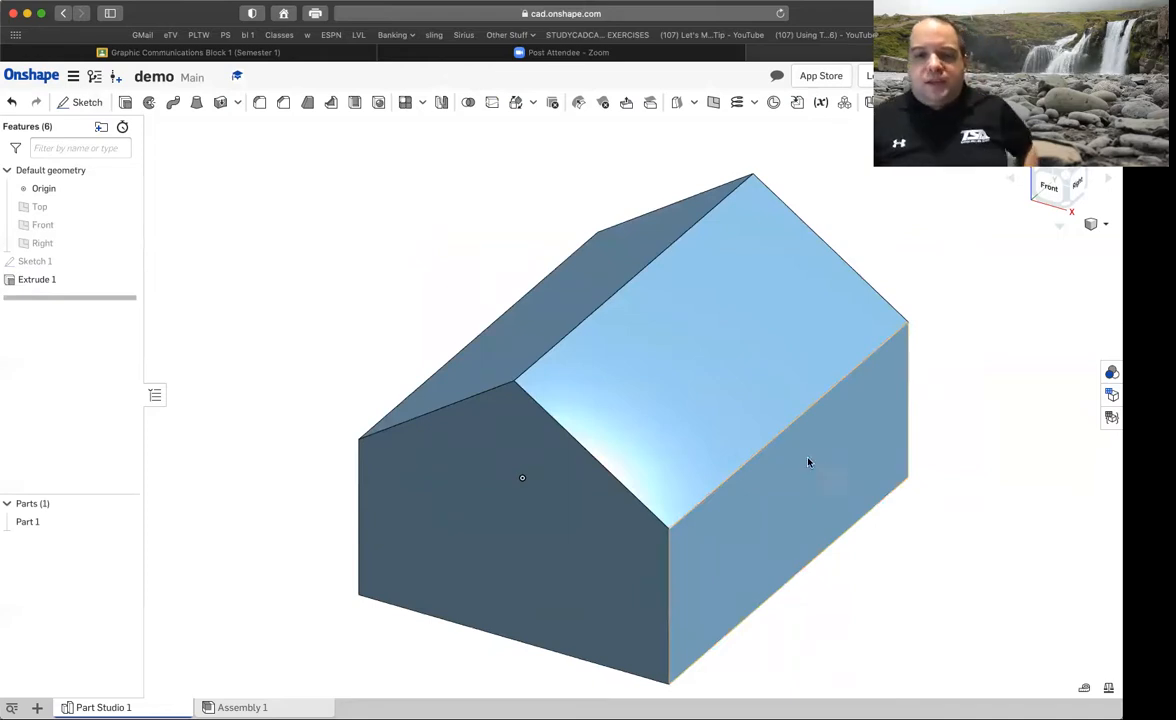
{"action": "mouse_move", "coordinate": [806, 480]}
{"action": "right_mouse_down"}
{"action": "mouse_move", "coordinate": [748, 452]}
{"action": "mouse_move", "coordinate": [802, 482]}
{"action": "mouse_move", "coordinate": [795, 475]}
{"action": "right_mouse_up"}
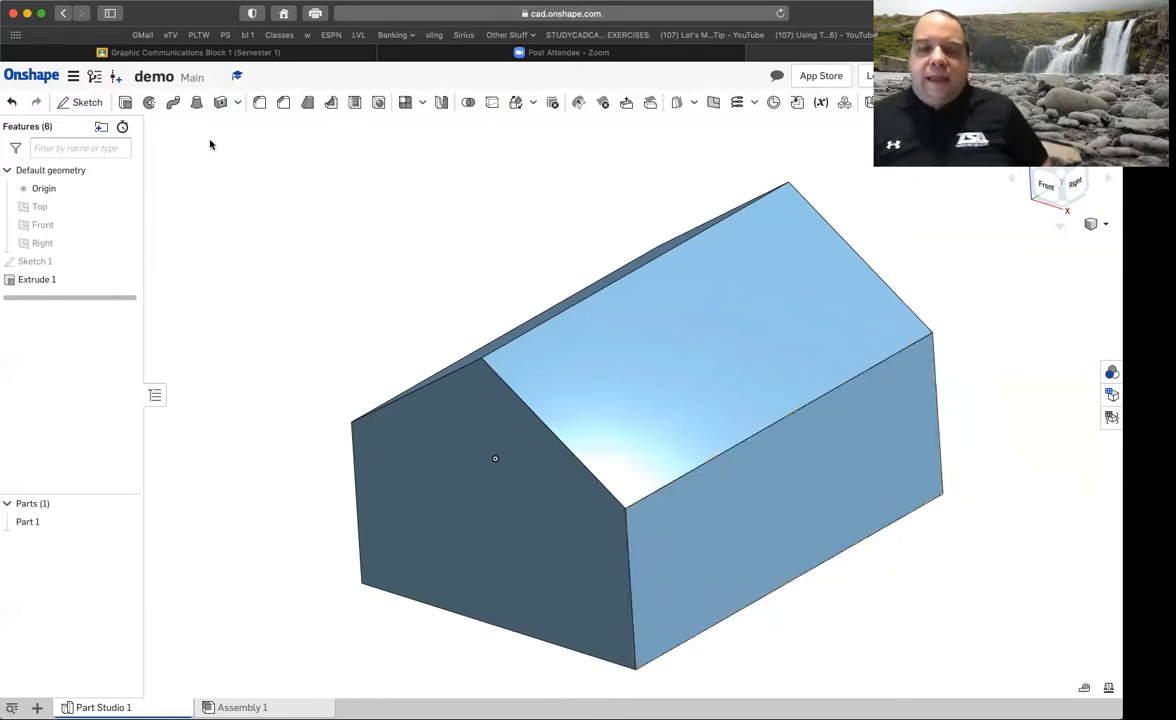
{"action": "left_click", "coordinate": [84, 102]}
{"action": "left_click", "coordinate": [806, 473]}
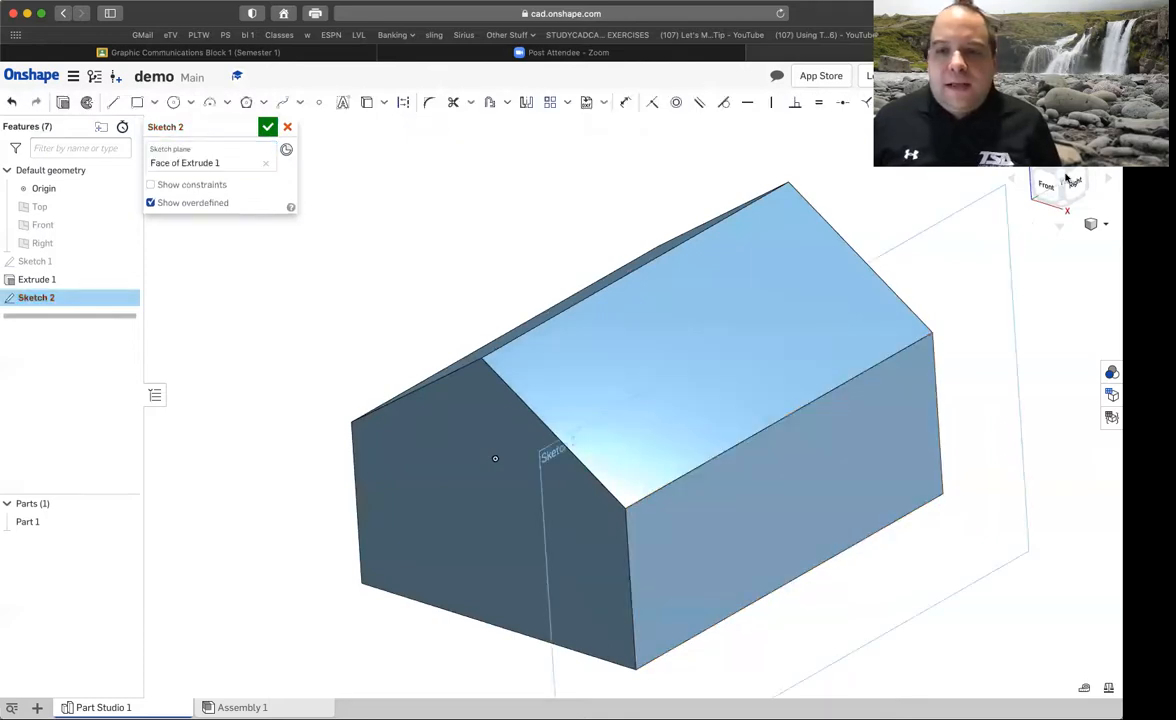
{"action": "left_click", "coordinate": [1078, 182]}
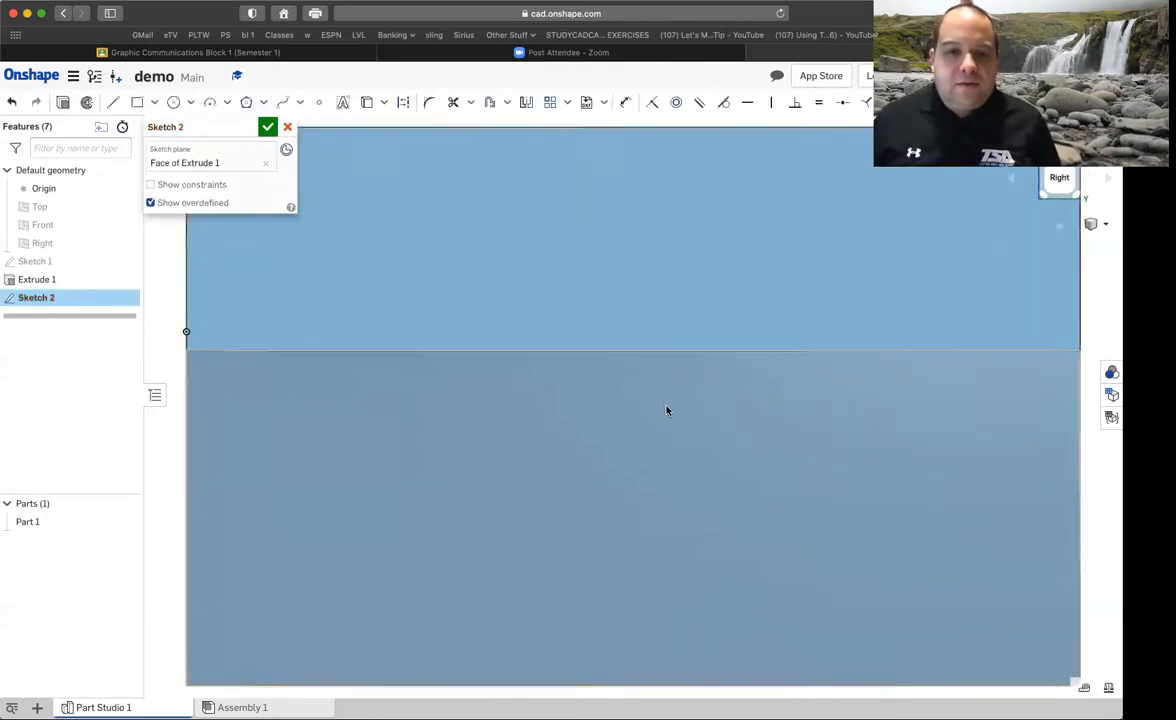
{"action": "scroll", "coordinate": [665, 418], "scroll_direction": "down", "scroll_amount": 5}
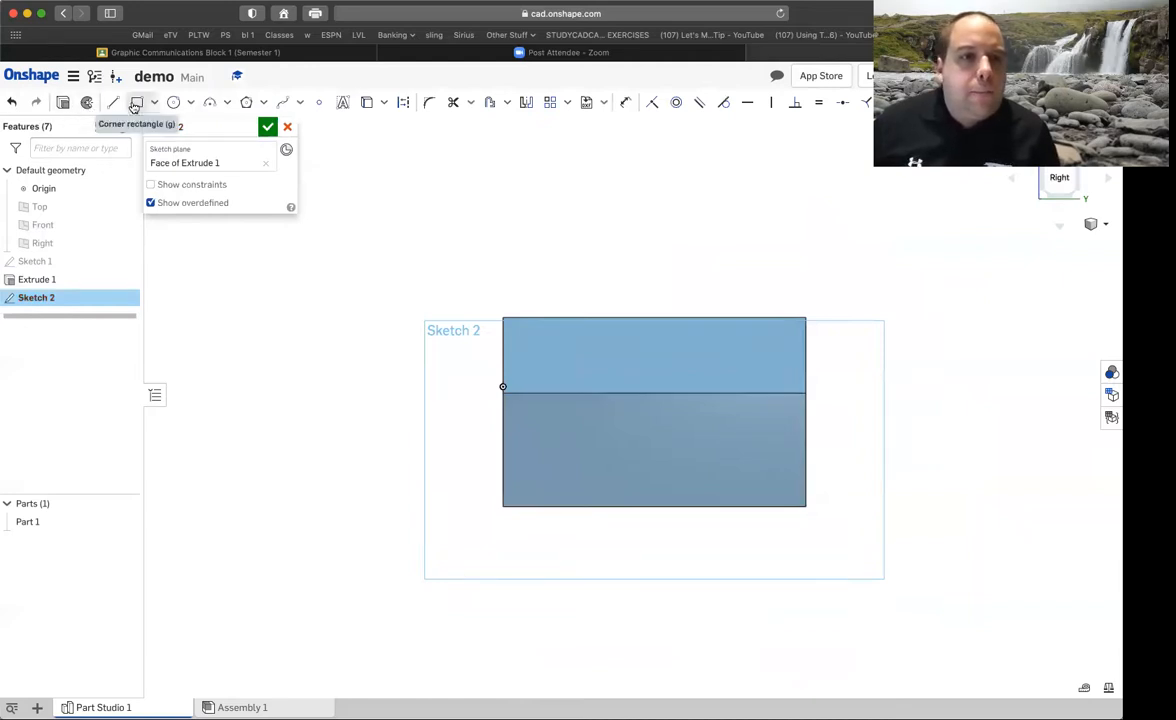
Draw a corner rectangle about 0.615 in wide and 0.836 in high from the wall's bottom edge to just above the eave
{"action": "left_click", "coordinate": [136, 106]}
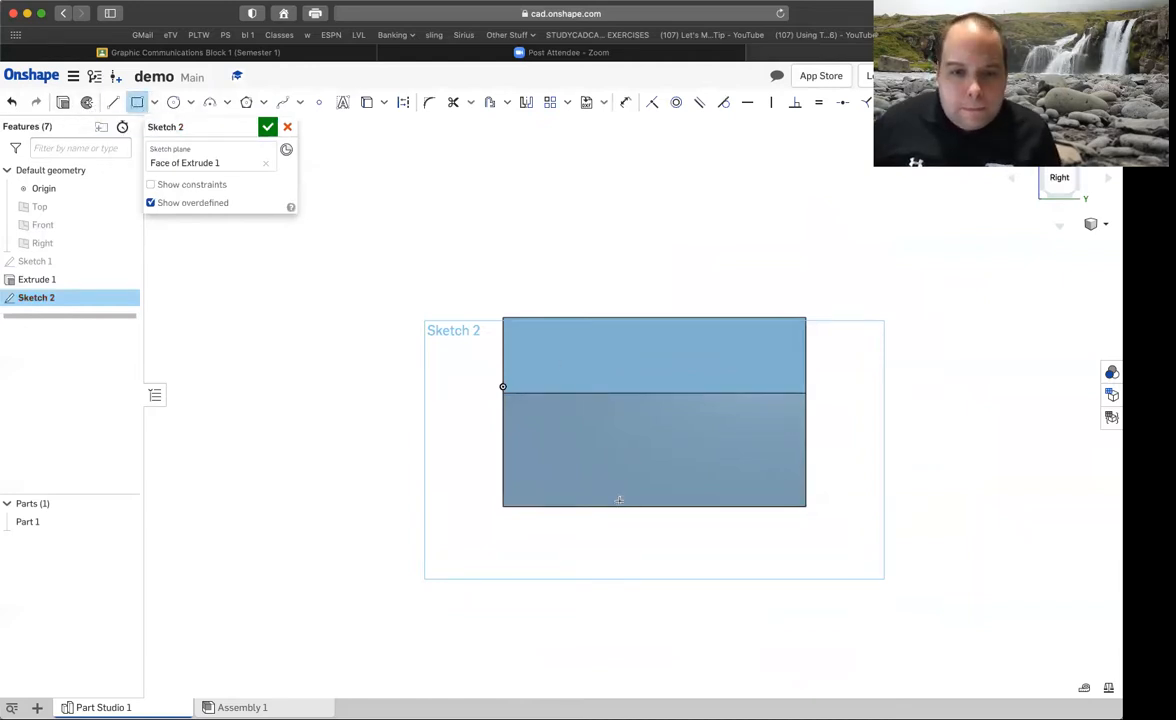
{"action": "left_click", "coordinate": [609, 505]}
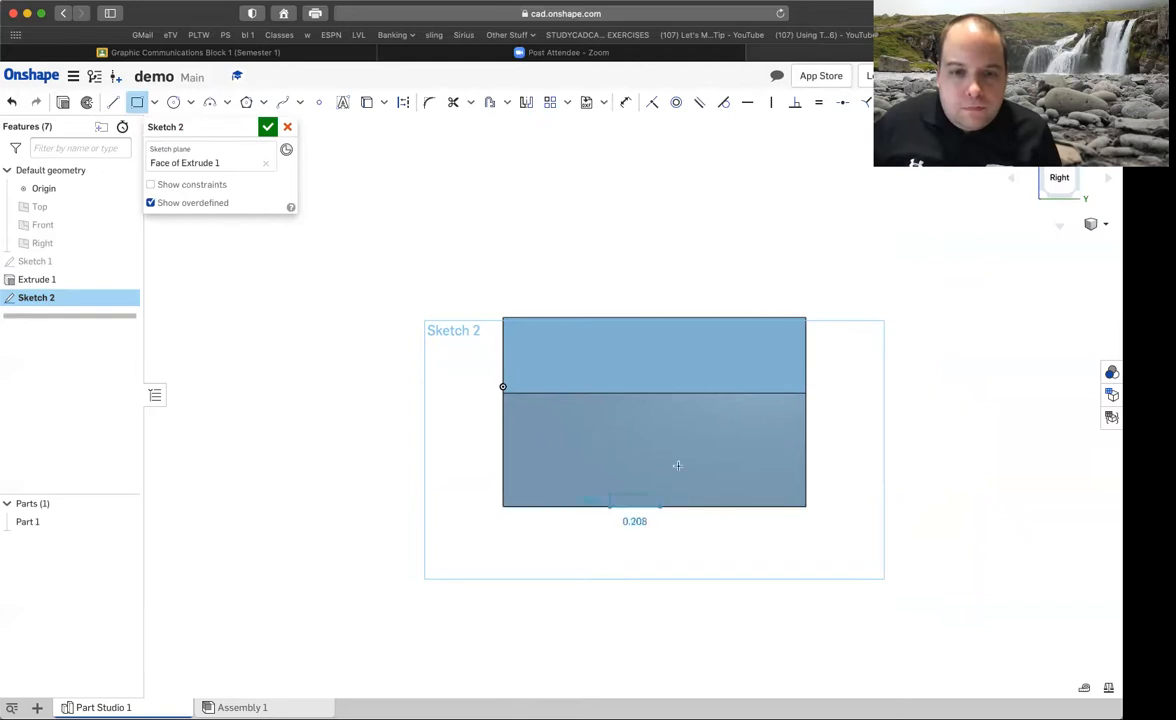
{"action": "left_click", "coordinate": [703, 380]}
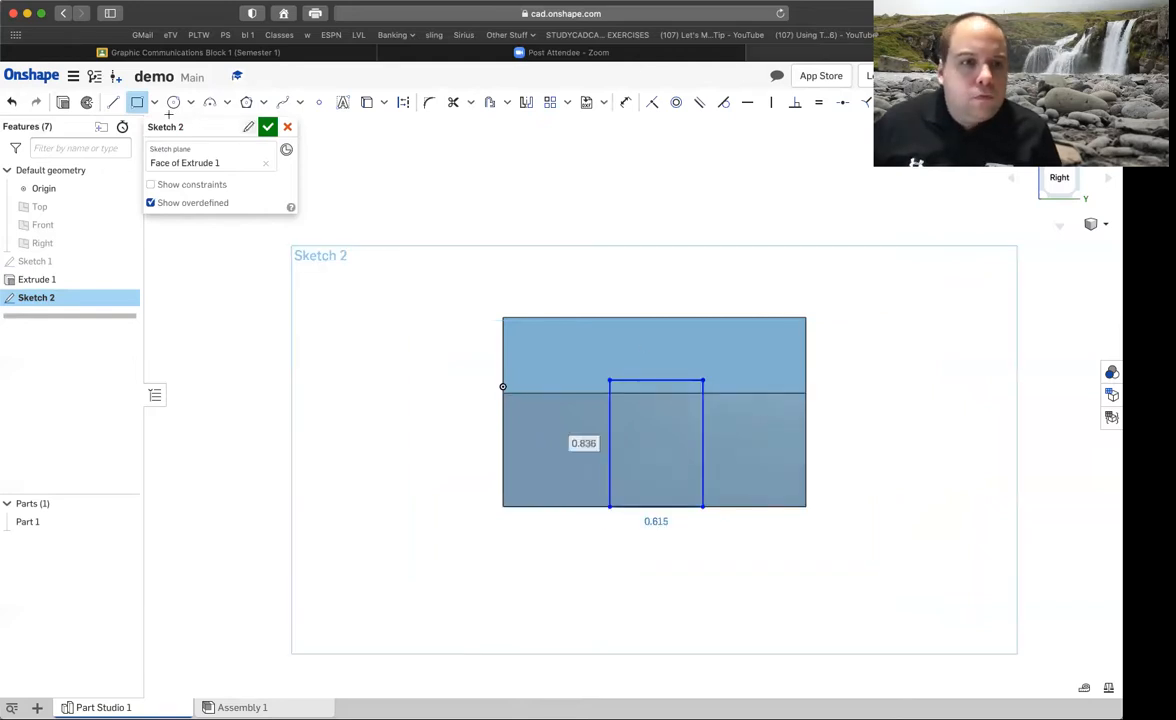
Draw two sloped lines, about 0.39 and 0.41 in long, from the rectangle's upper corners to a peak, and finish the sketch
{"action": "left_click", "coordinate": [115, 103]}
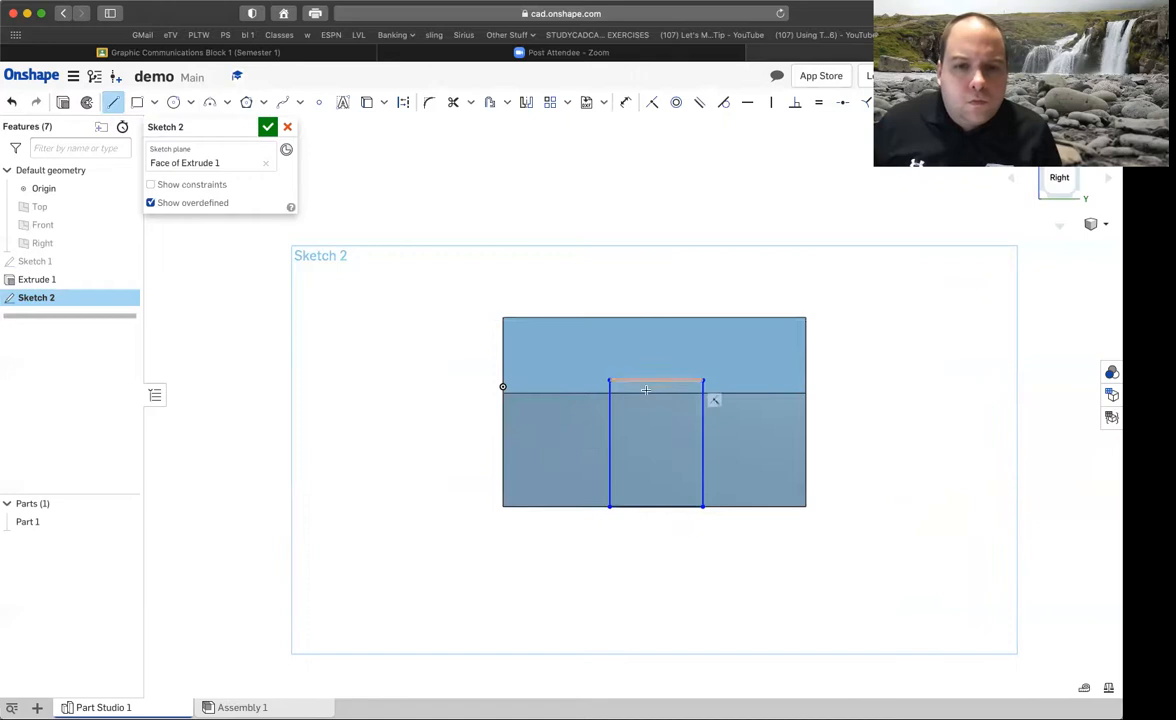
{"action": "left_click", "coordinate": [609, 380]}
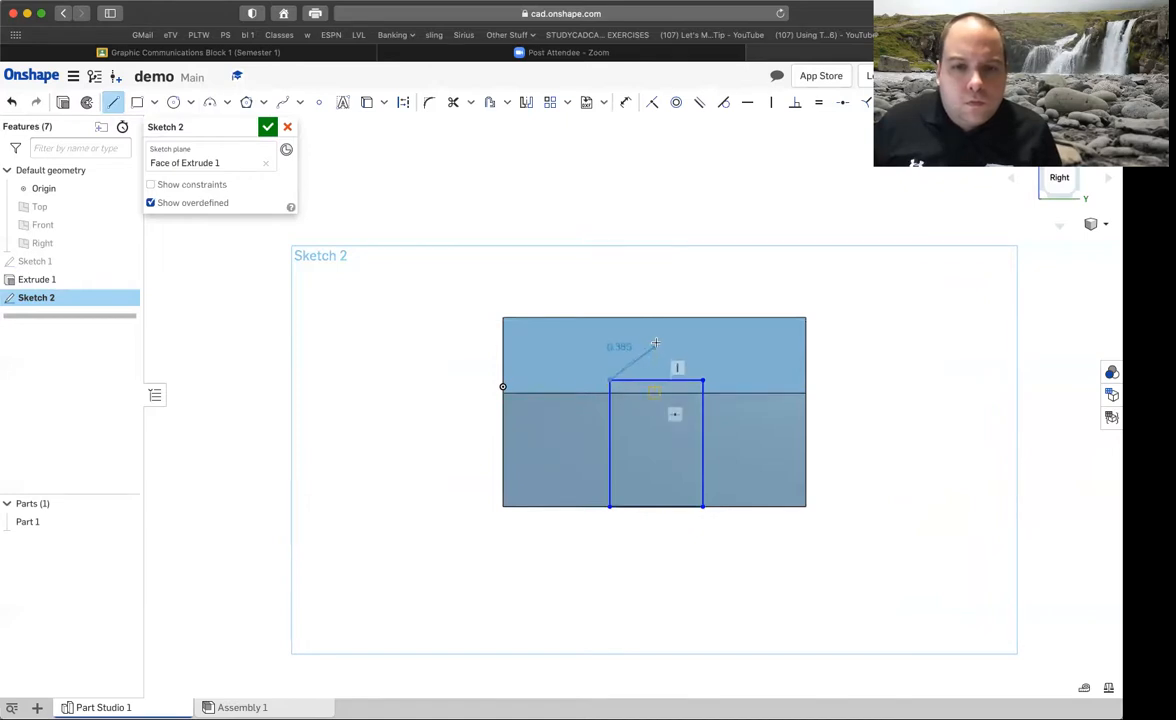
{"action": "left_click", "coordinate": [653, 342]}
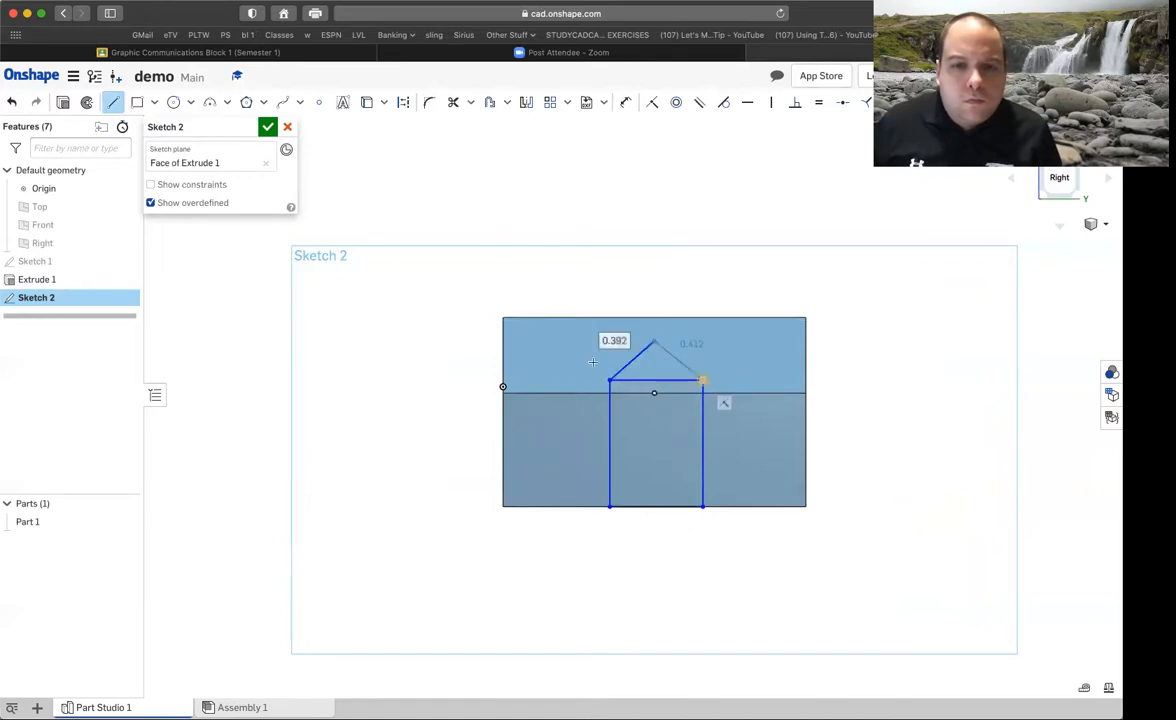
{"action": "left_click", "coordinate": [703, 380]}
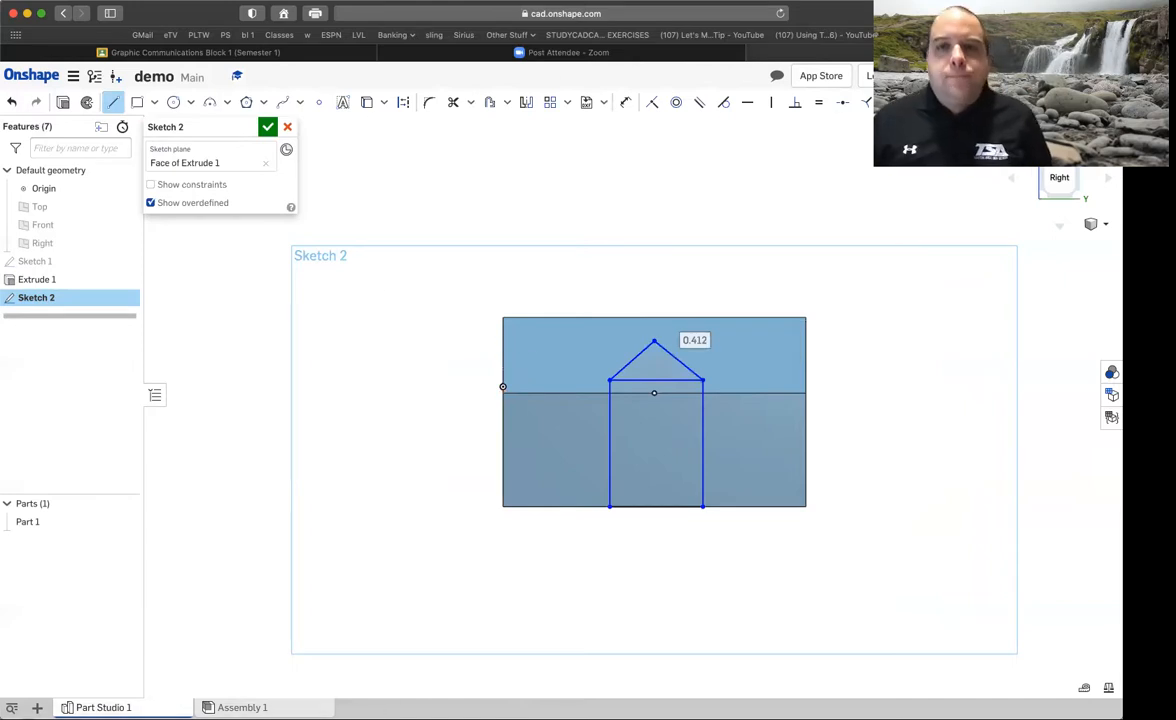
{"action": "left_click", "coordinate": [269, 127]}
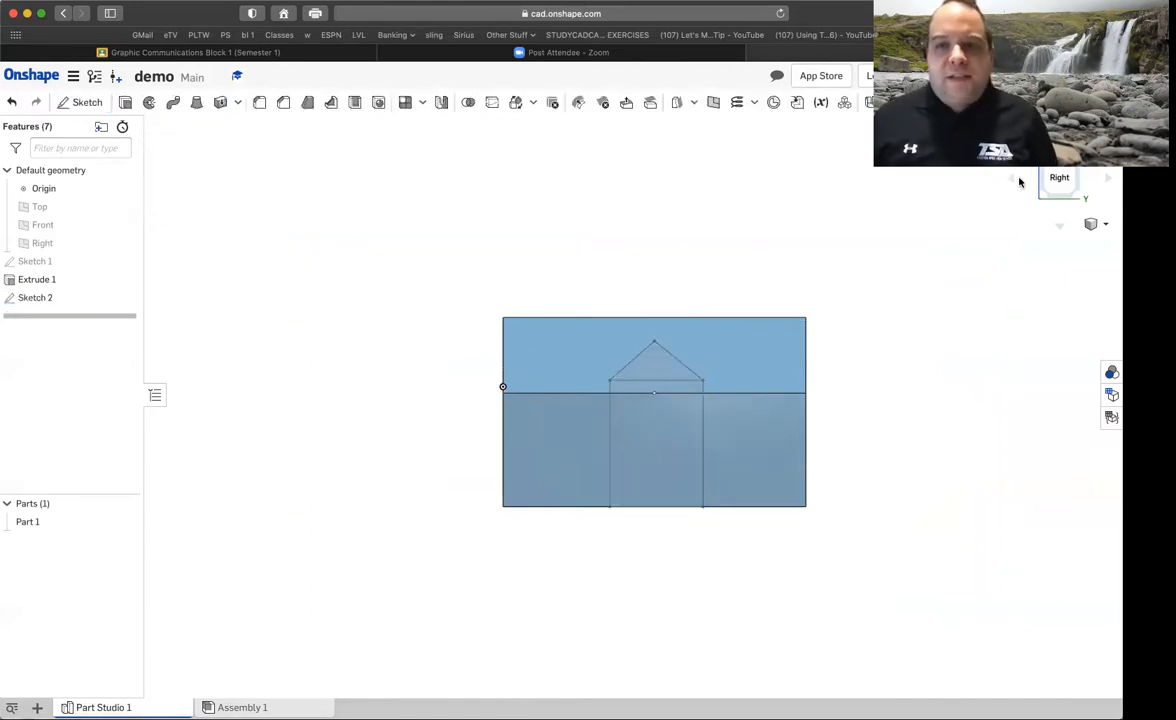
Try to extrude all regions of the gabled side-wall sketch 1 in outward, added to the house, and check the overlap from the Front
{"action": "left_click", "coordinate": [1042, 173]}
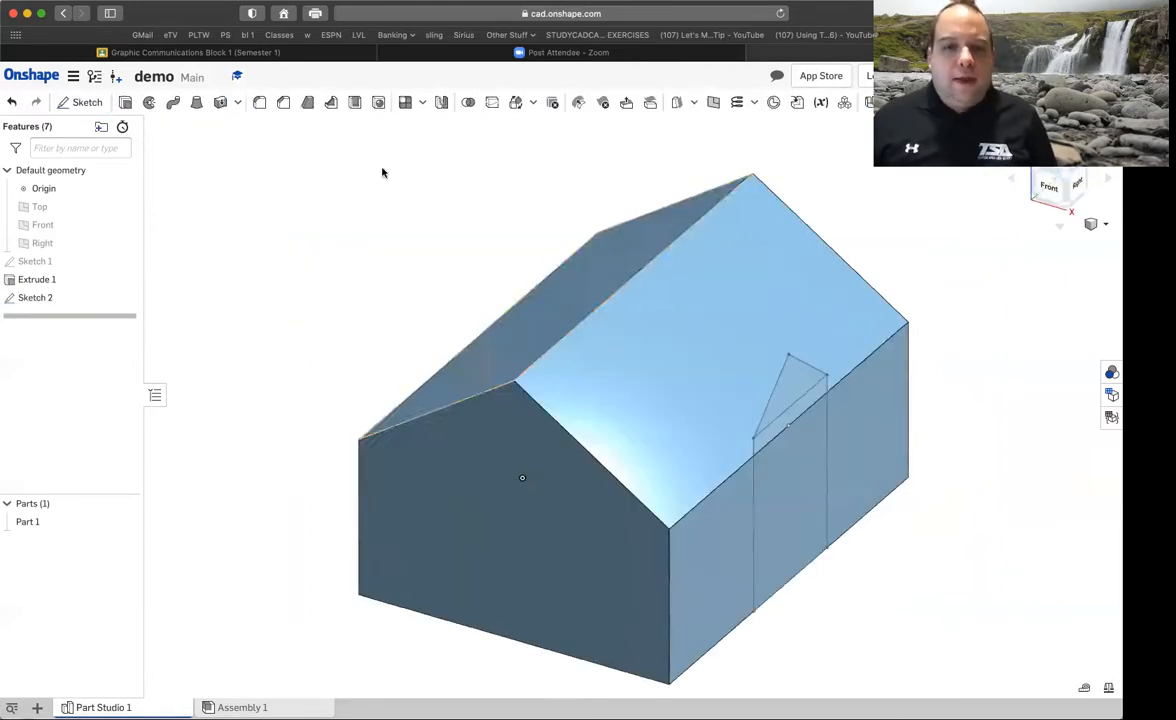
{"action": "left_click", "coordinate": [125, 103]}
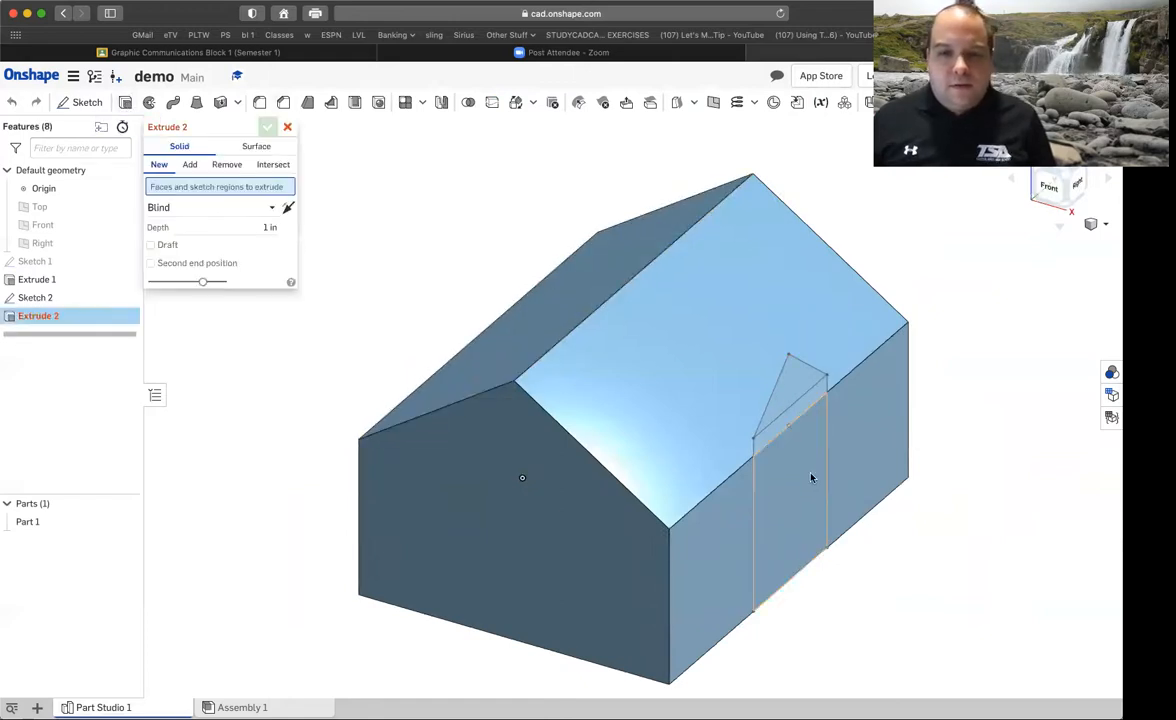
{"action": "left_click", "coordinate": [812, 470]}
{"action": "left_click", "coordinate": [804, 385]}
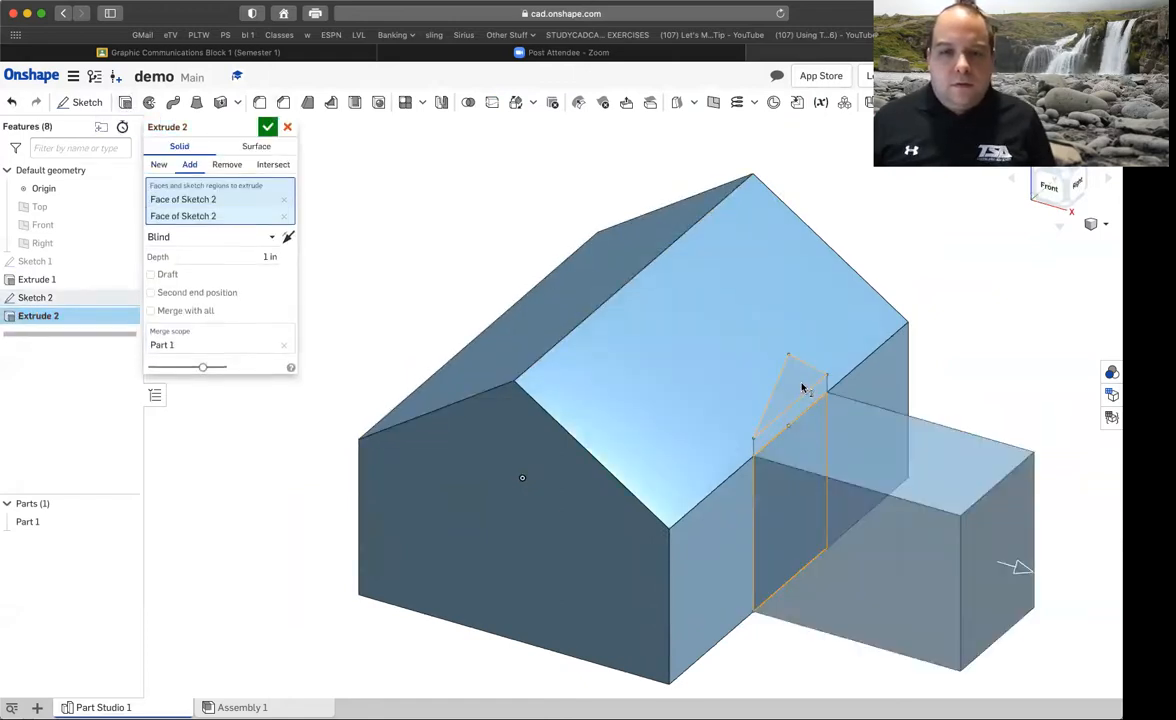
{"action": "left_click", "coordinate": [759, 450]}
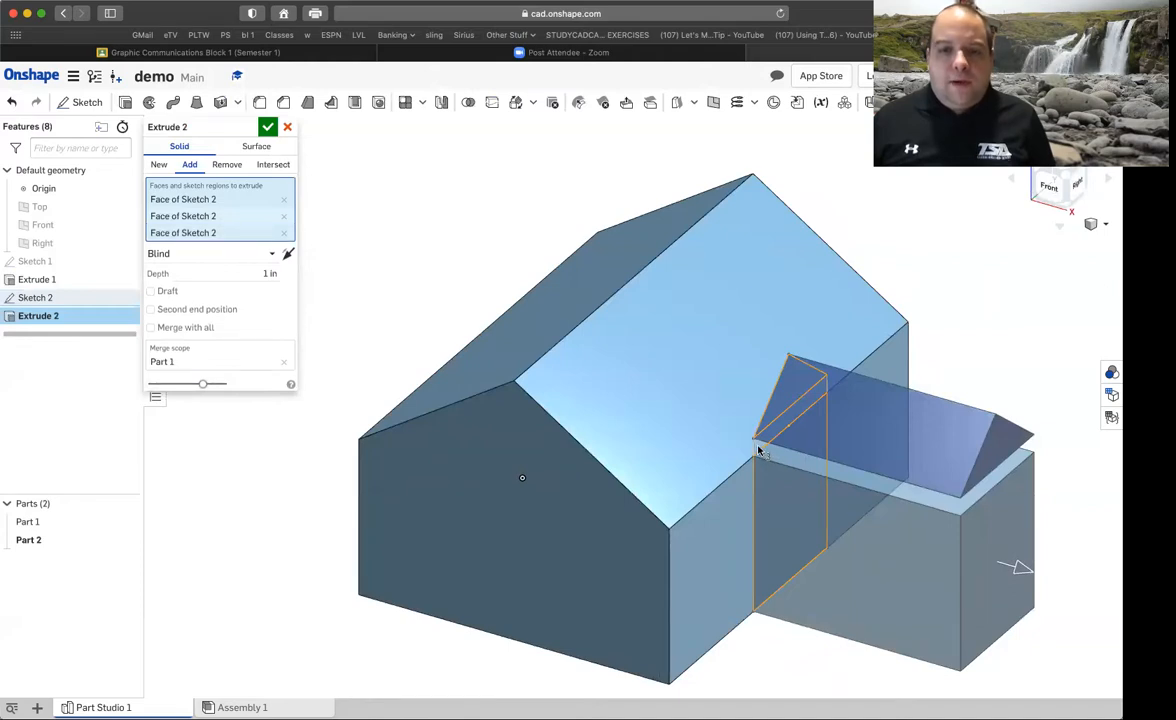
{"action": "left_click", "coordinate": [1047, 191]}
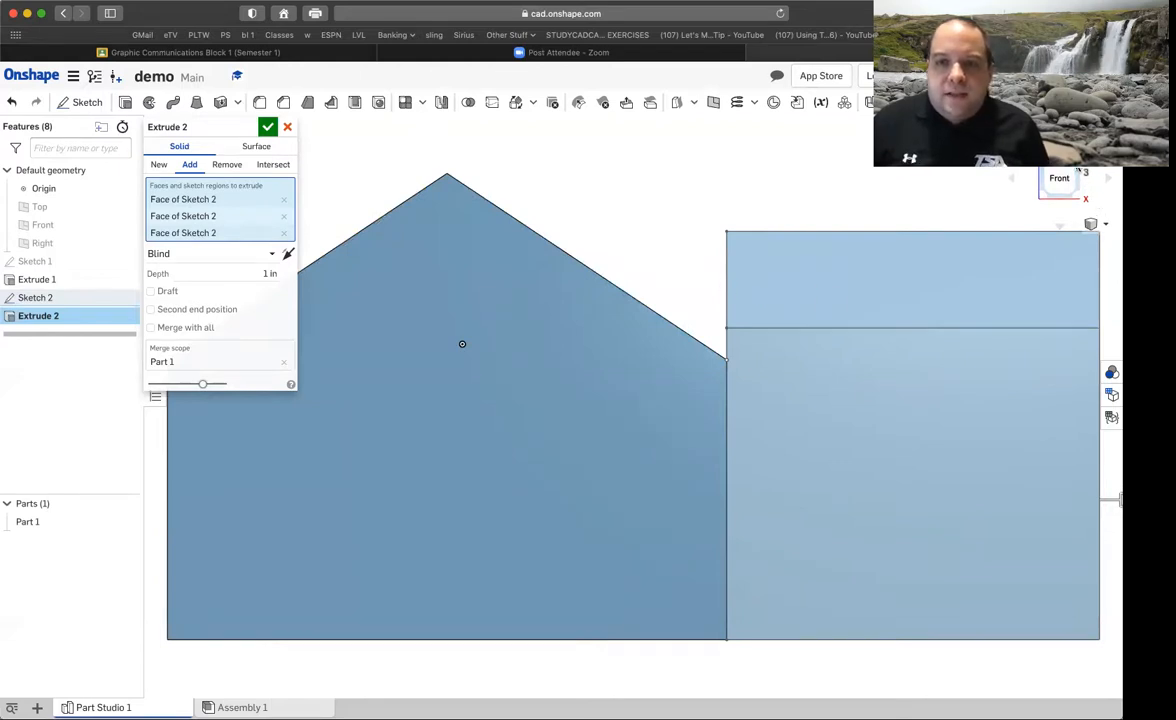
{"action": "left_click", "coordinate": [1078, 177]}
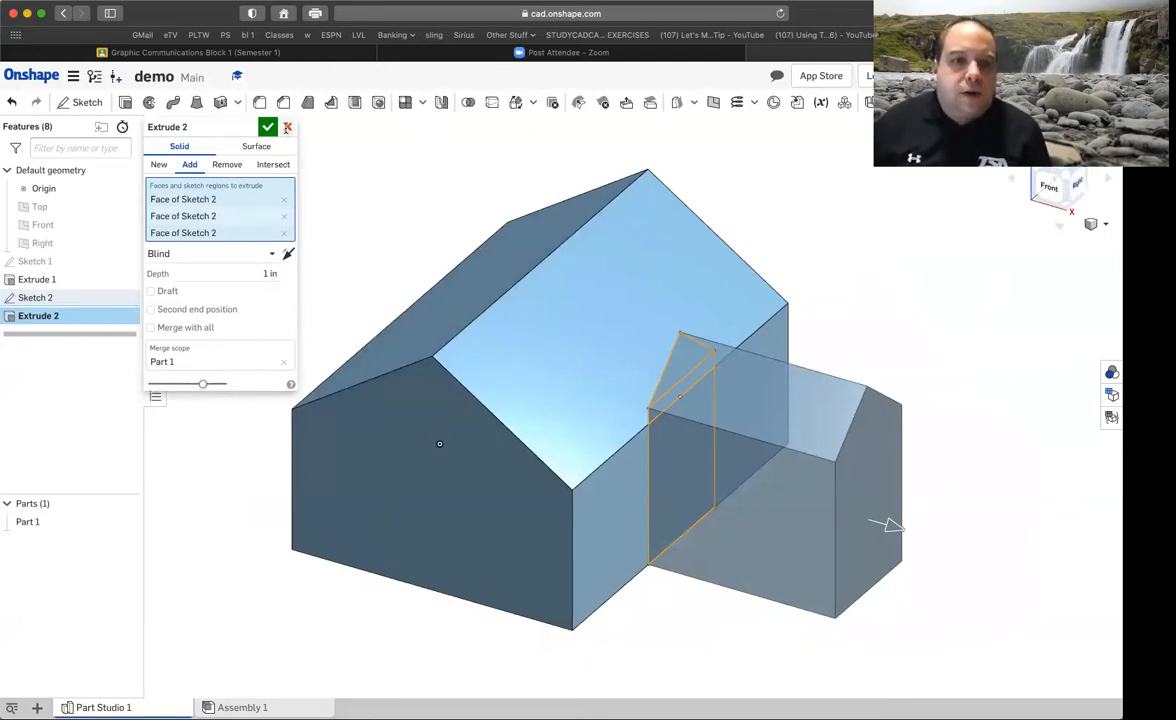
Cancel the extrusion and undo the gabled sketch on the right side wall
{"action": "left_click", "coordinate": [287, 127]}
{"action": "left_click", "coordinate": [12, 103]}
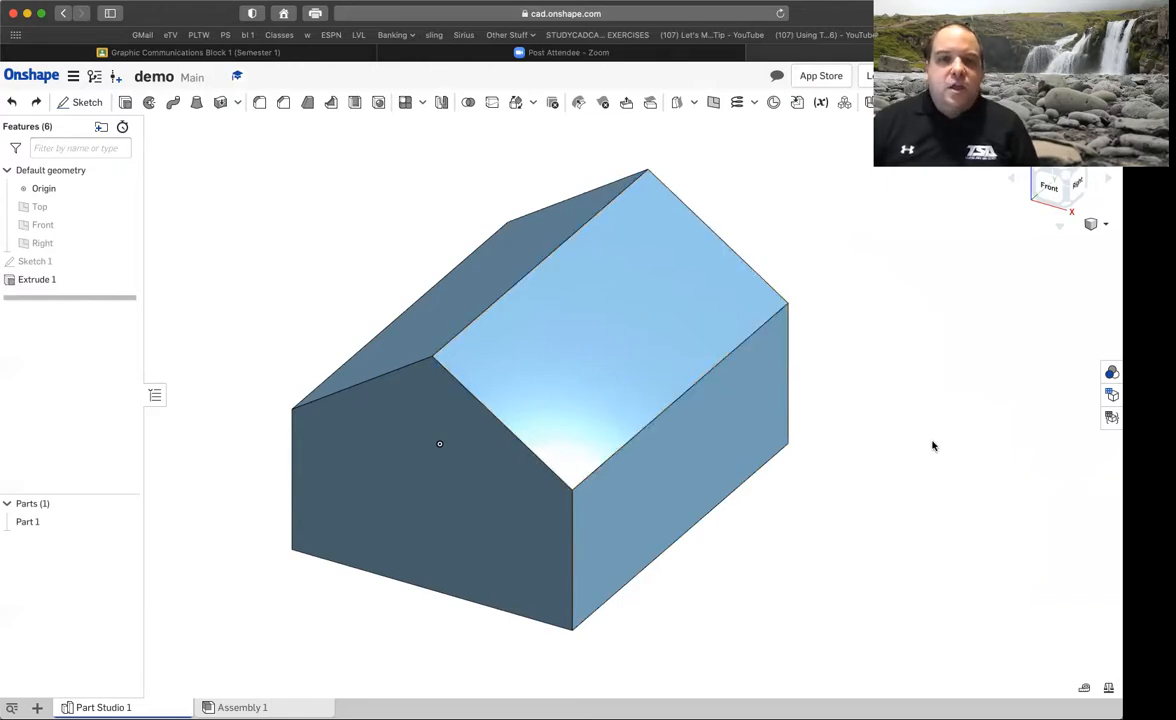
Create a plane offset 0.5 in outward from the house's right side wall
{"action": "left_click", "coordinate": [713, 104]}
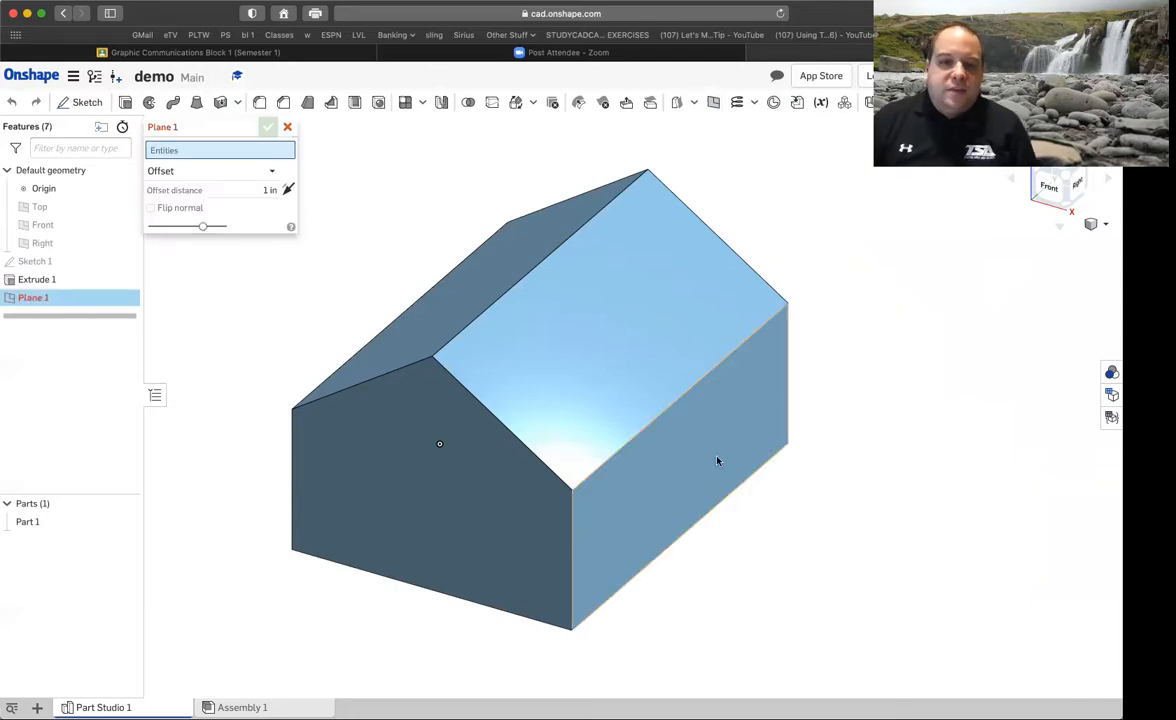
{"action": "left_click", "coordinate": [686, 445]}
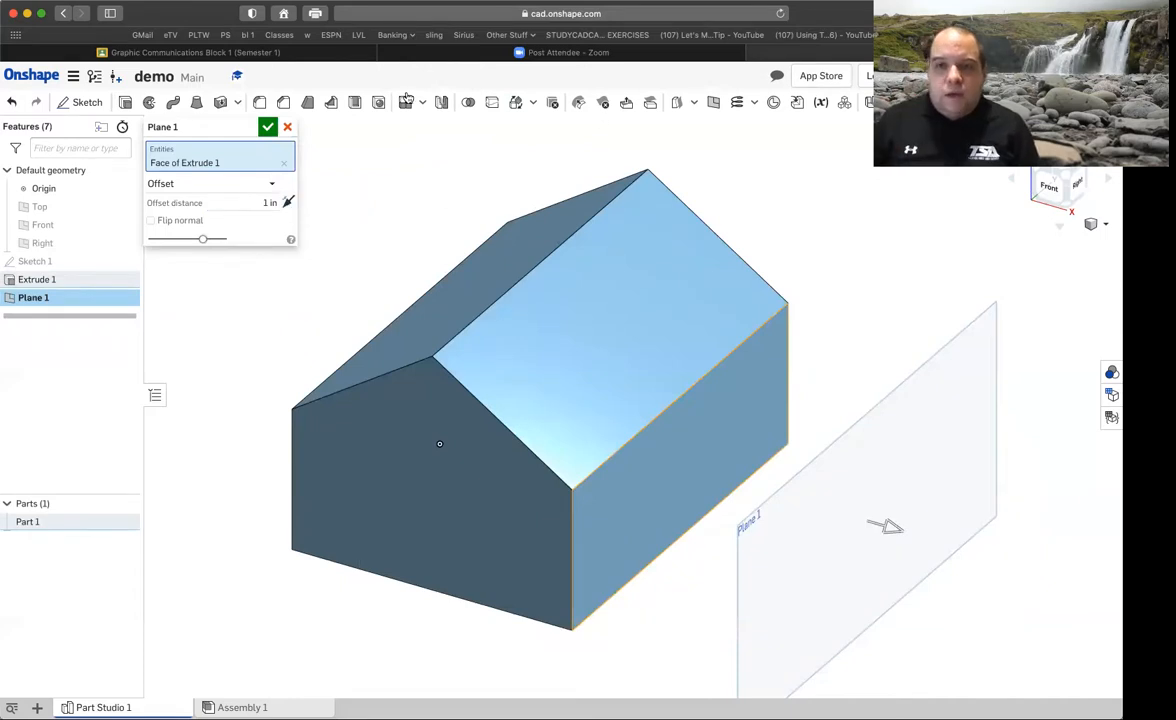
{"action": "mouse_move", "coordinate": [892, 248]}
{"action": "right_mouse_down"}
{"action": "mouse_move", "coordinate": [932, 241]}
{"action": "mouse_move", "coordinate": [869, 236]}
{"action": "mouse_move", "coordinate": [945, 239]}
{"action": "mouse_move", "coordinate": [879, 236]}
{"action": "right_mouse_up"}
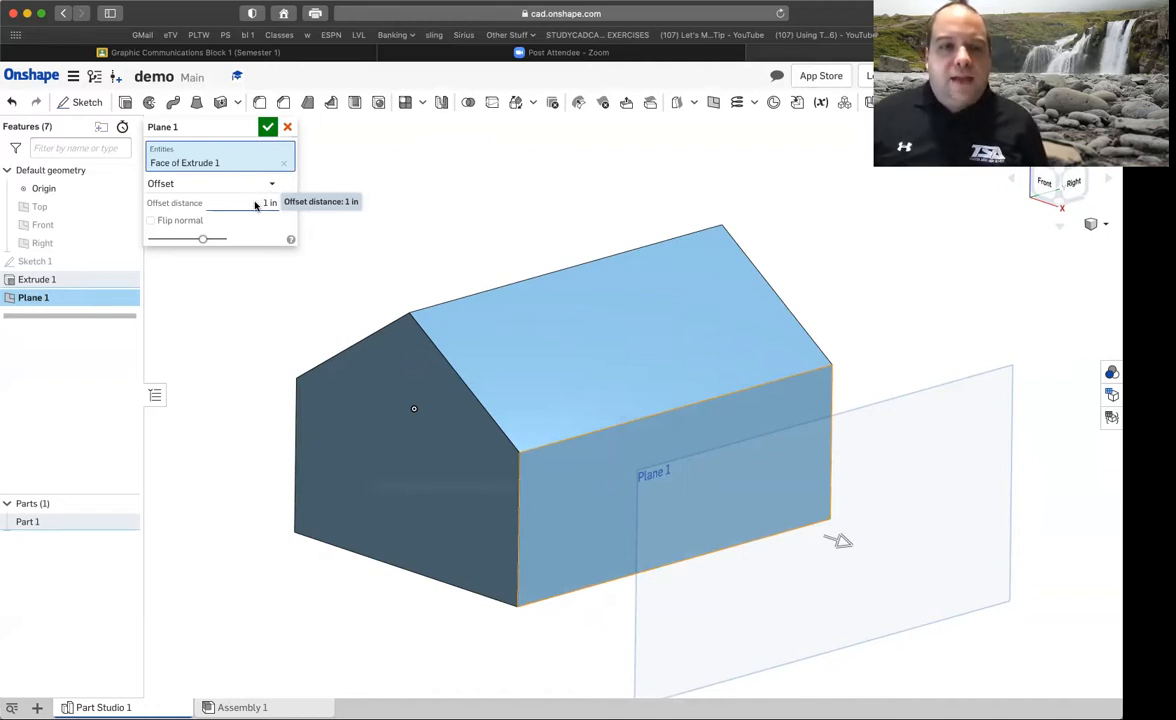
{"action": "left_click", "coordinate": [260, 204]}
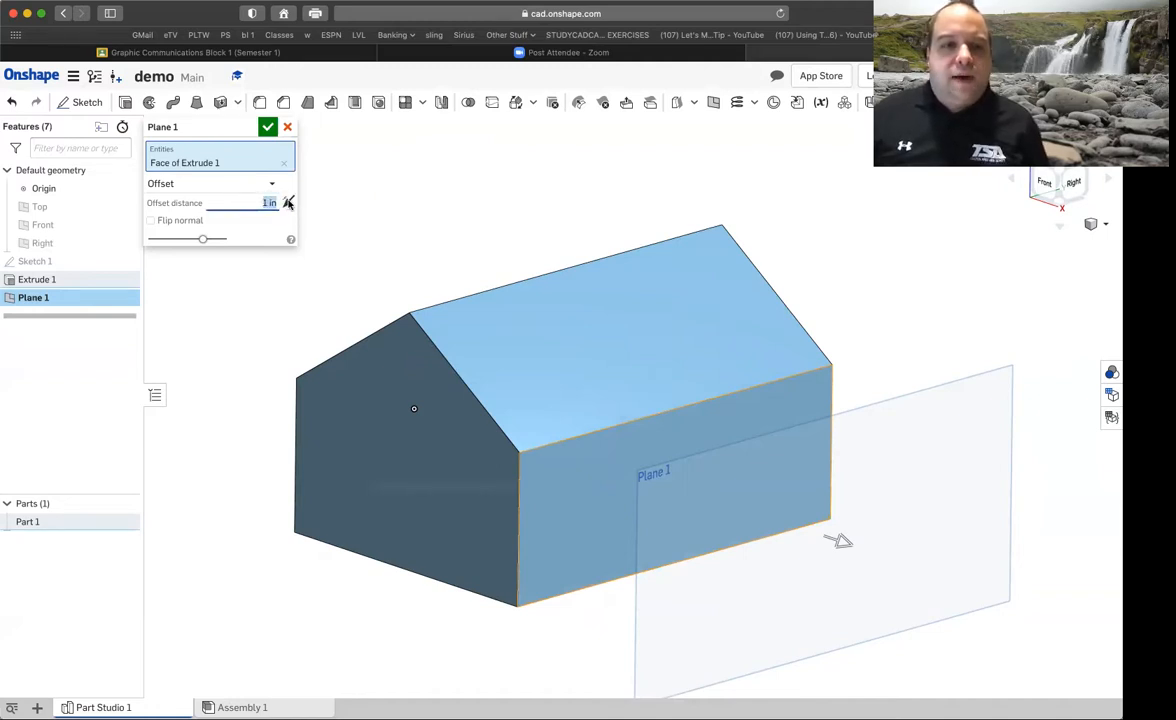
{"action": "key", "text": "BackSpace"}
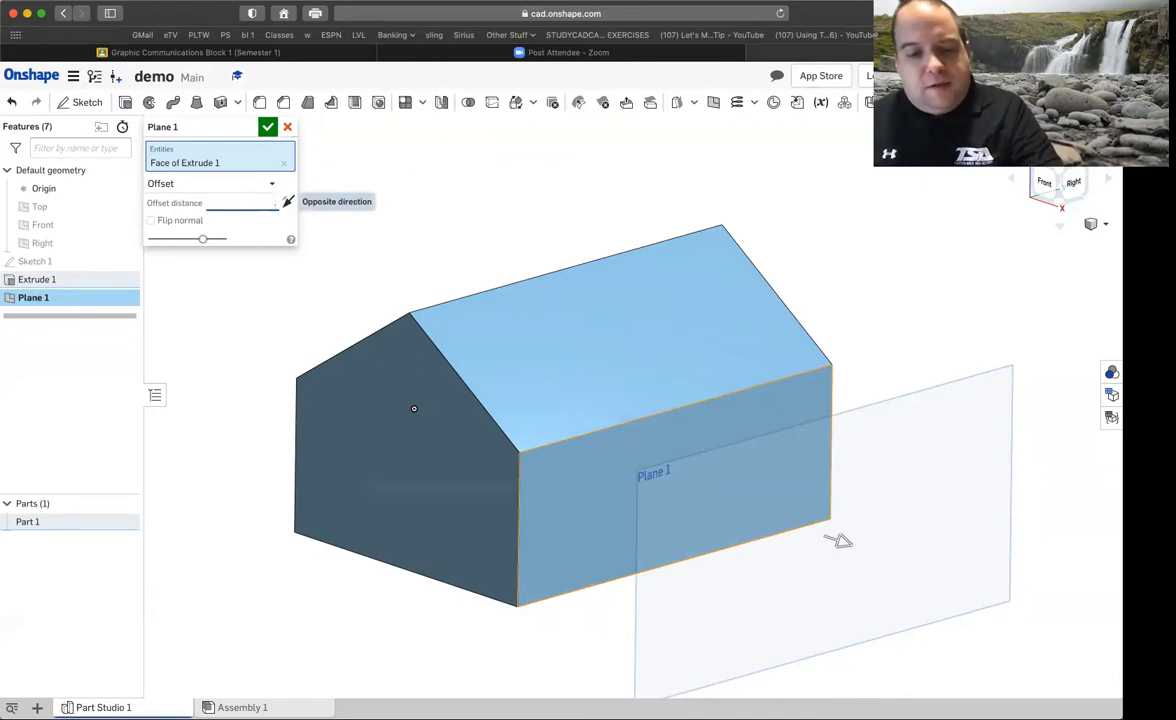
{"action": "key", "text": "Return"}
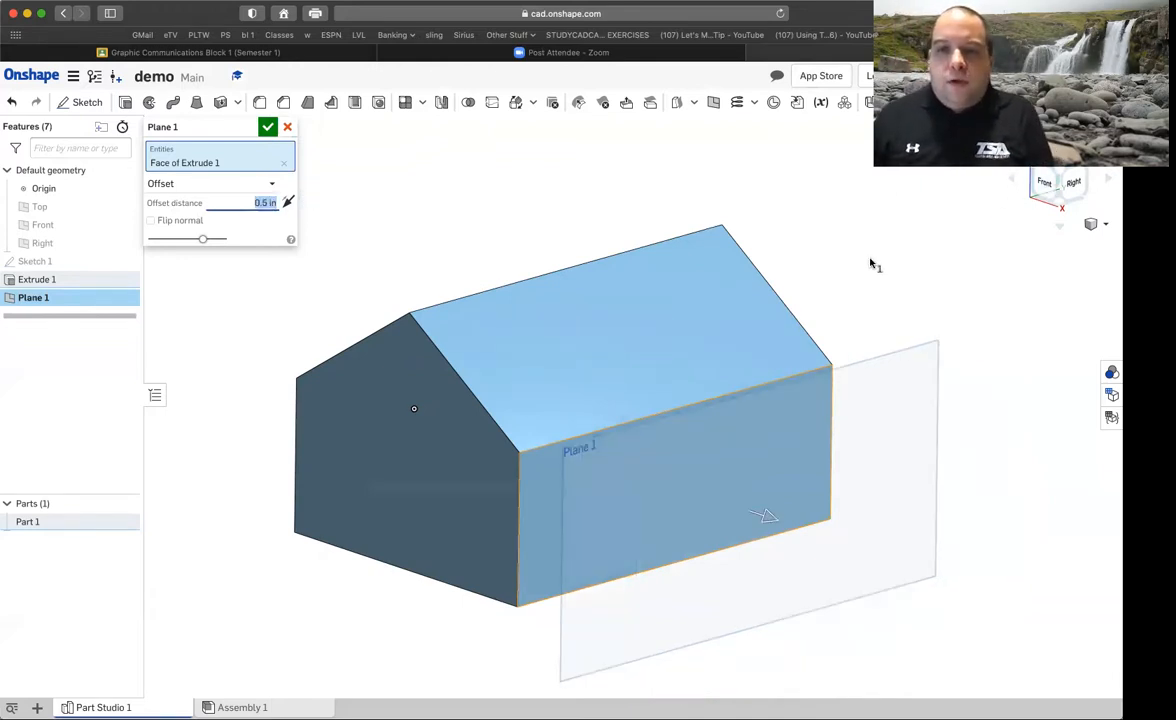
{"action": "key", "text": "shift+1"}
{"action": "right_click_drag", "start_coordinate": [919, 242], "coordinate": [853, 253]}
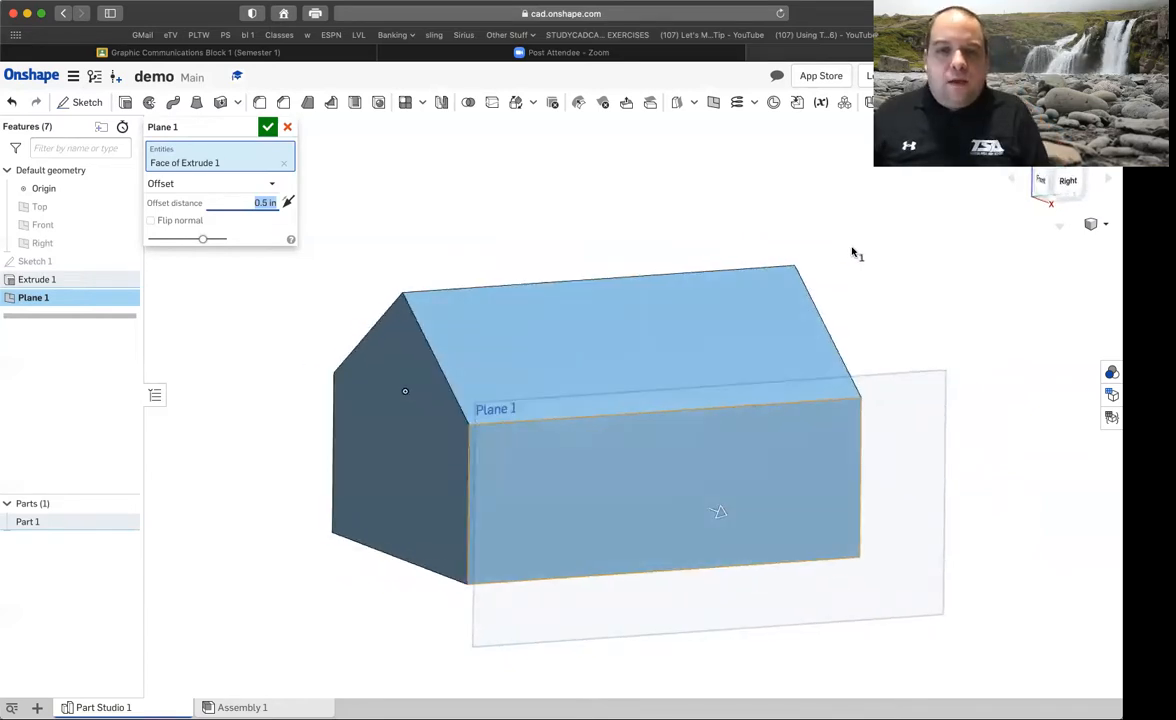
{"action": "left_click", "coordinate": [1050, 173]}
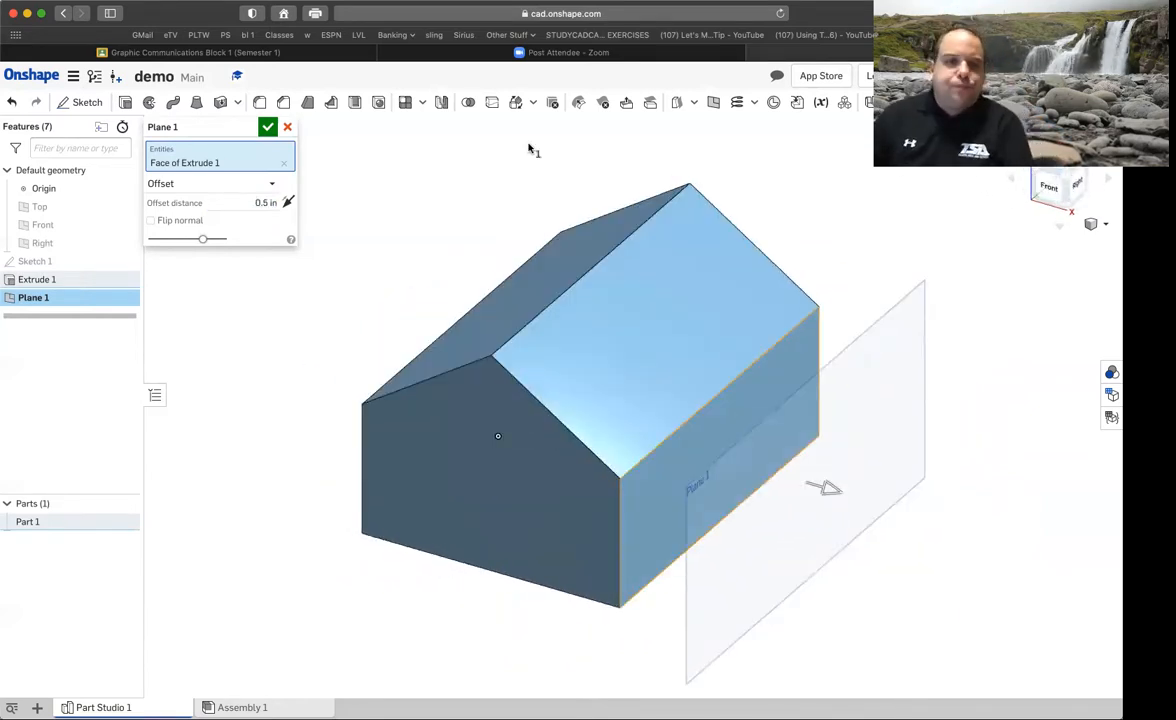
{"action": "left_click", "coordinate": [267, 128]}
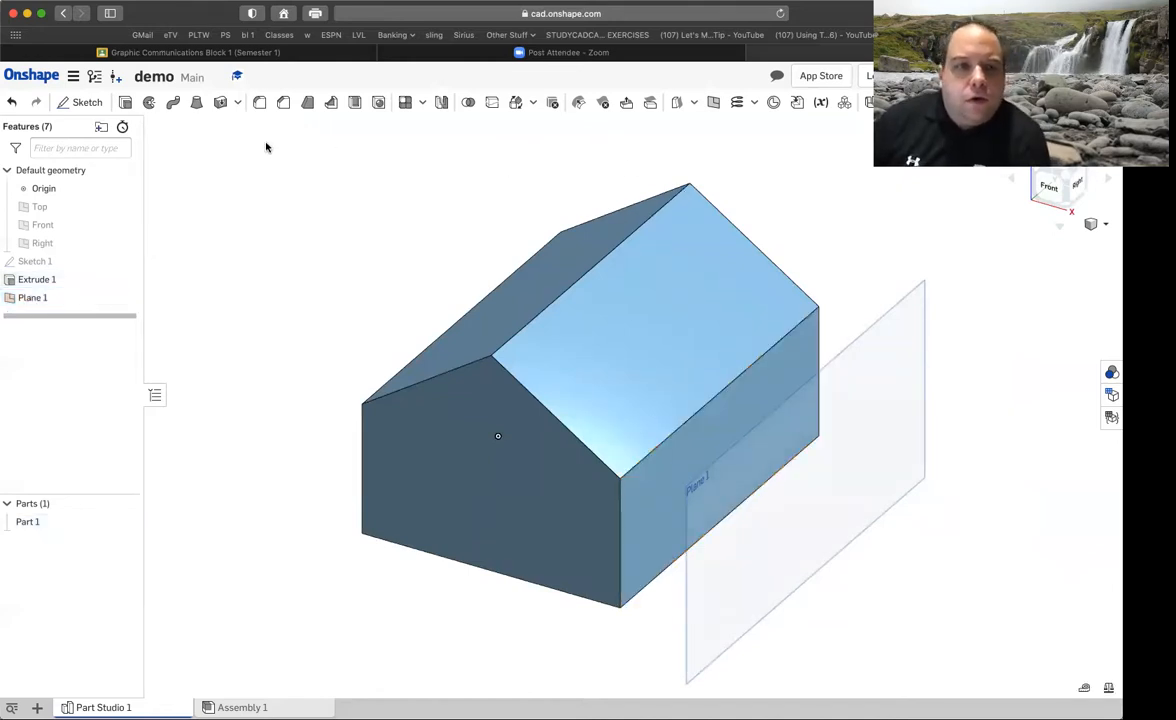
Try a plane offset 1 in from the right roof slope and check it from the Front
{"action": "left_click", "coordinate": [713, 103]}
{"action": "left_click", "coordinate": [661, 325]}
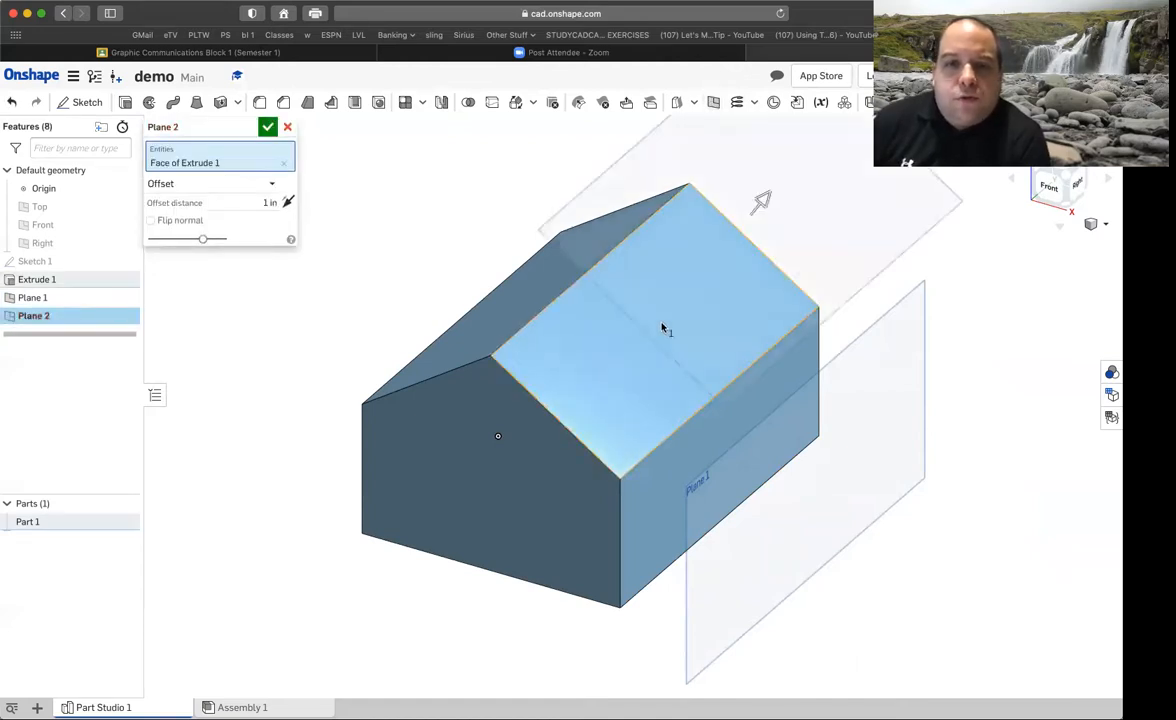
{"action": "left_click", "coordinate": [1047, 192]}
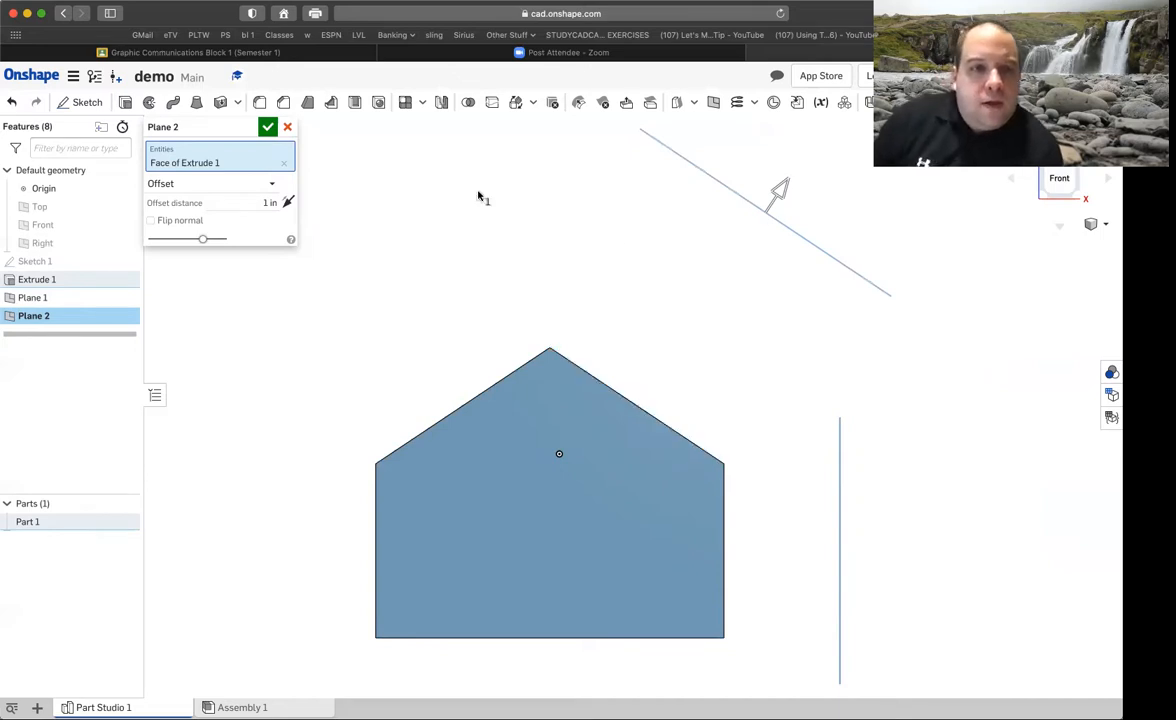
{"action": "left_click", "coordinate": [286, 126]}
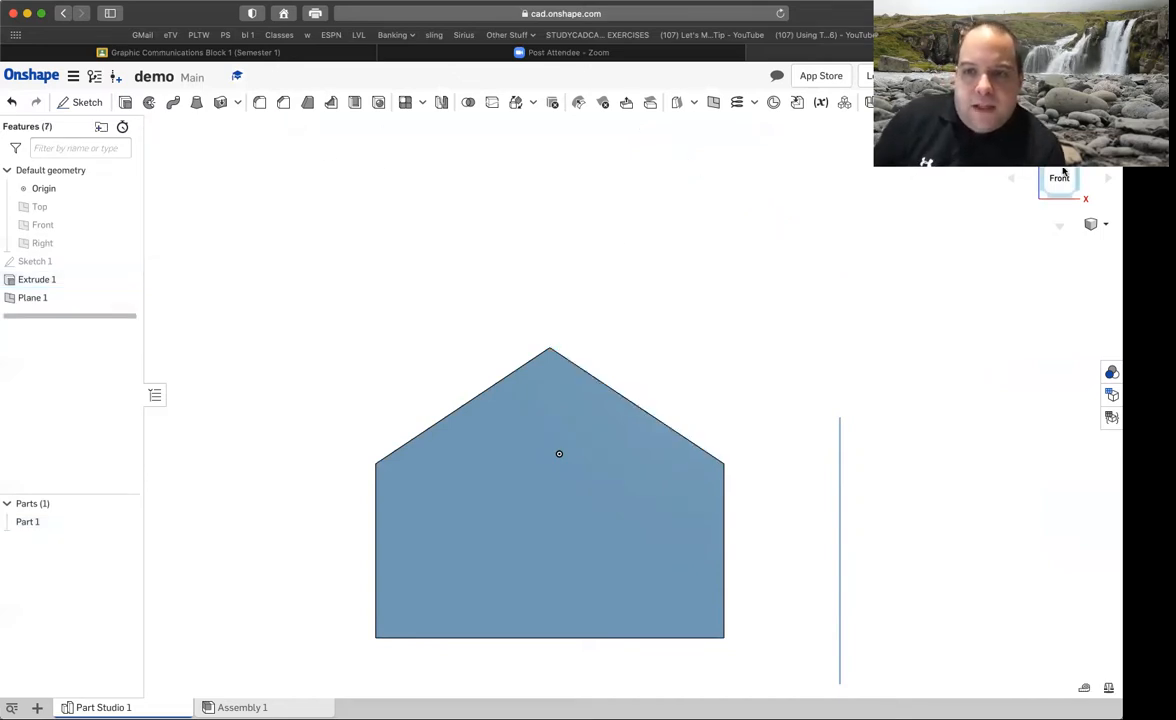
{"action": "key", "text": "shift+7"}
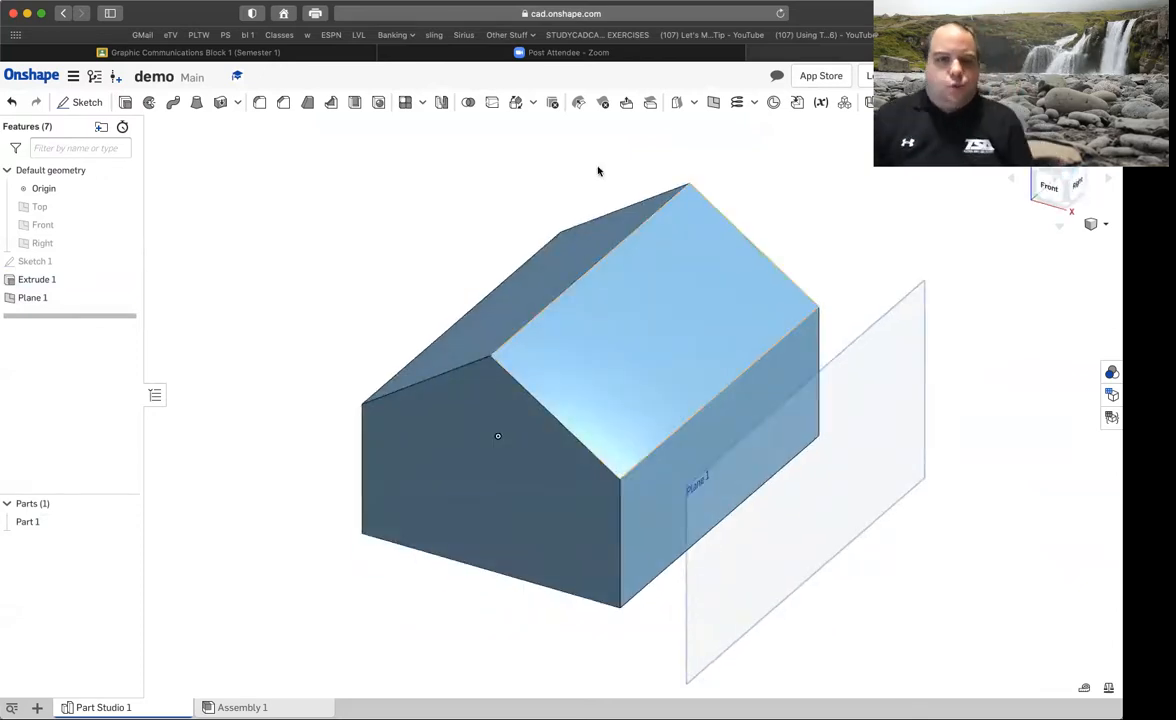
Start a new sketch on the house's right side wall and view it from the Right
{"action": "left_click", "coordinate": [85, 102]}
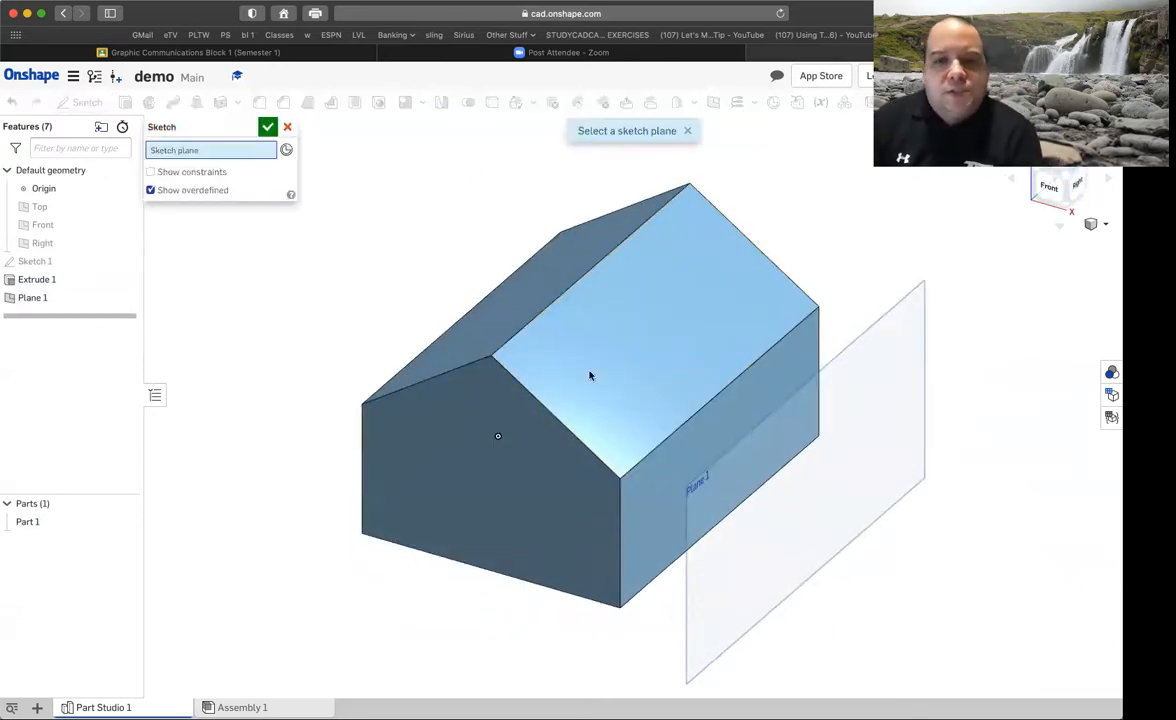
{"action": "left_click", "coordinate": [717, 467]}
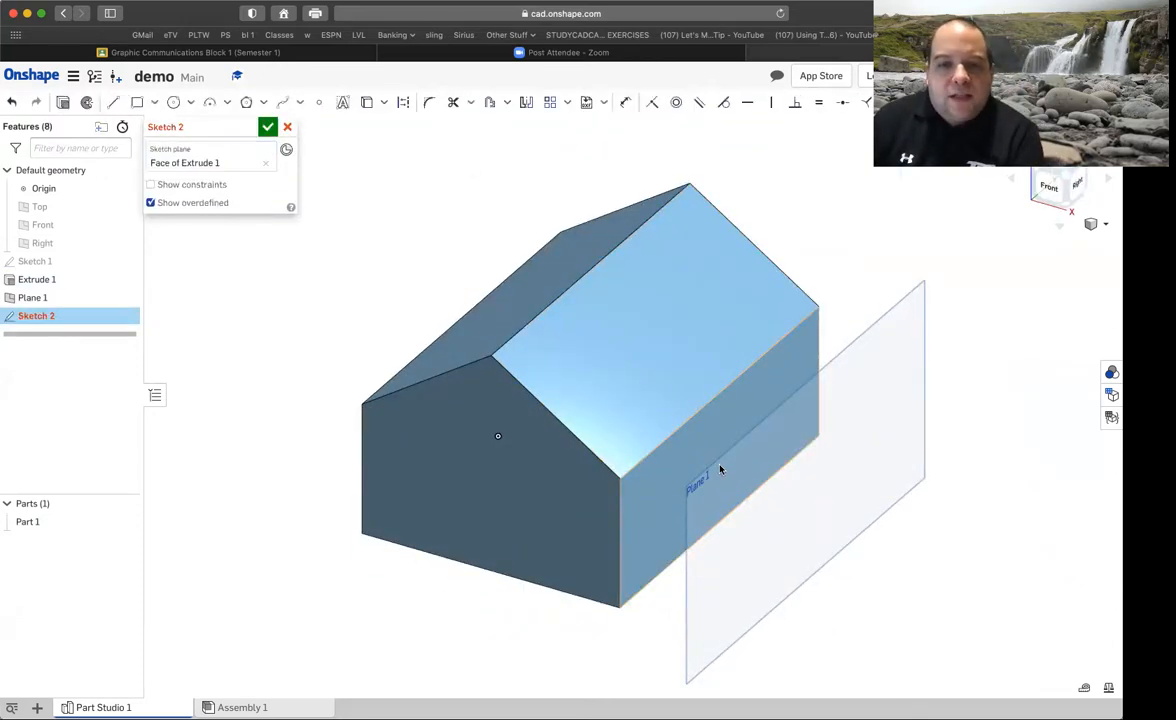
{"action": "left_click", "coordinate": [1080, 186]}
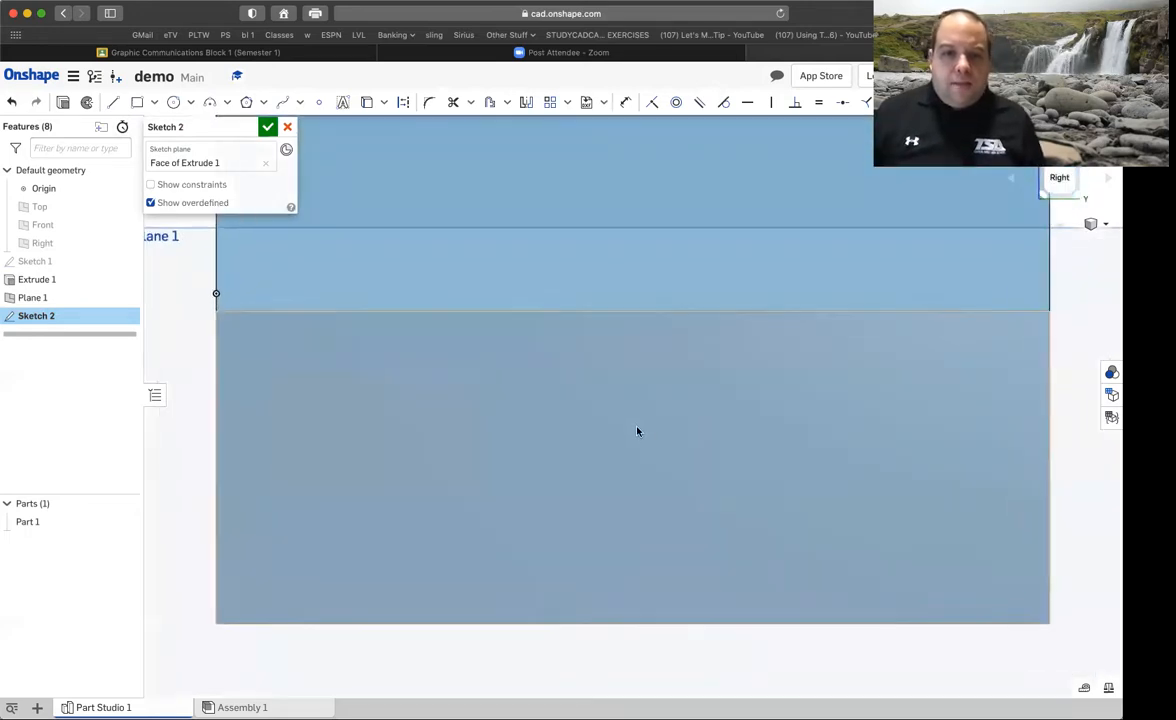
{"action": "scroll", "coordinate": [637, 431], "scroll_direction": "down", "scroll_amount": 3}
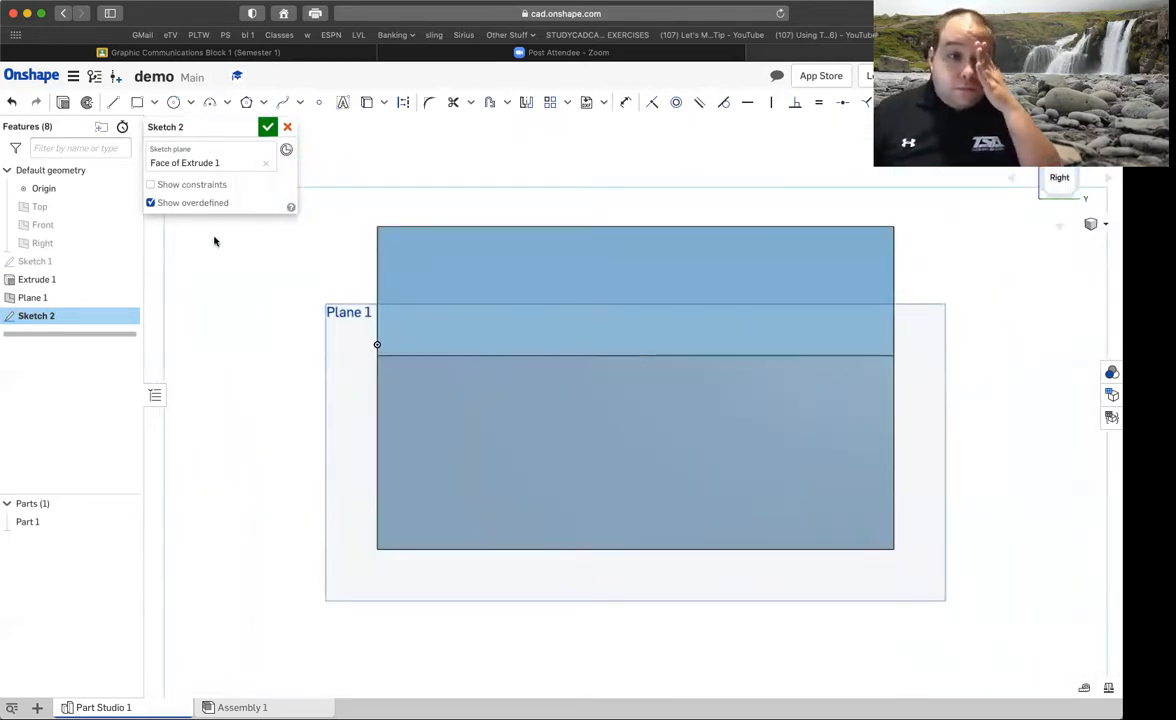
Draw a corner rectangle about 0.65 in wide and 0.82 in high from the wall's bottom edge to just above the eave
{"action": "left_click", "coordinate": [137, 104]}
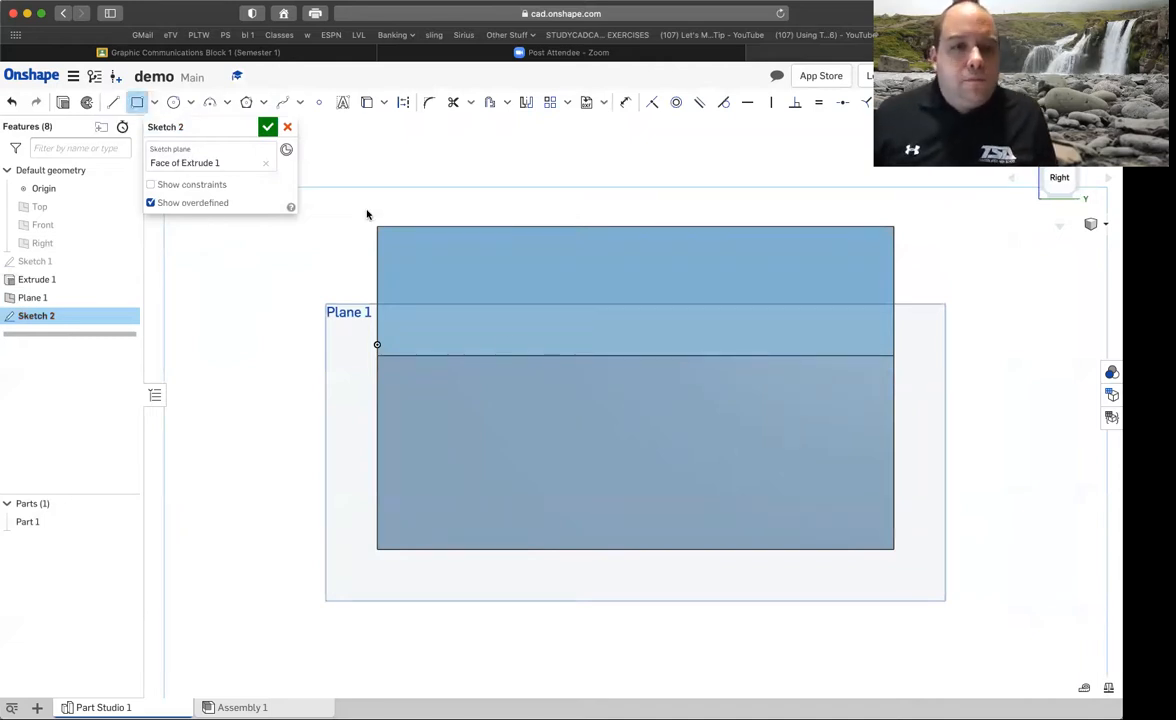
{"action": "left_click", "coordinate": [557, 549]}
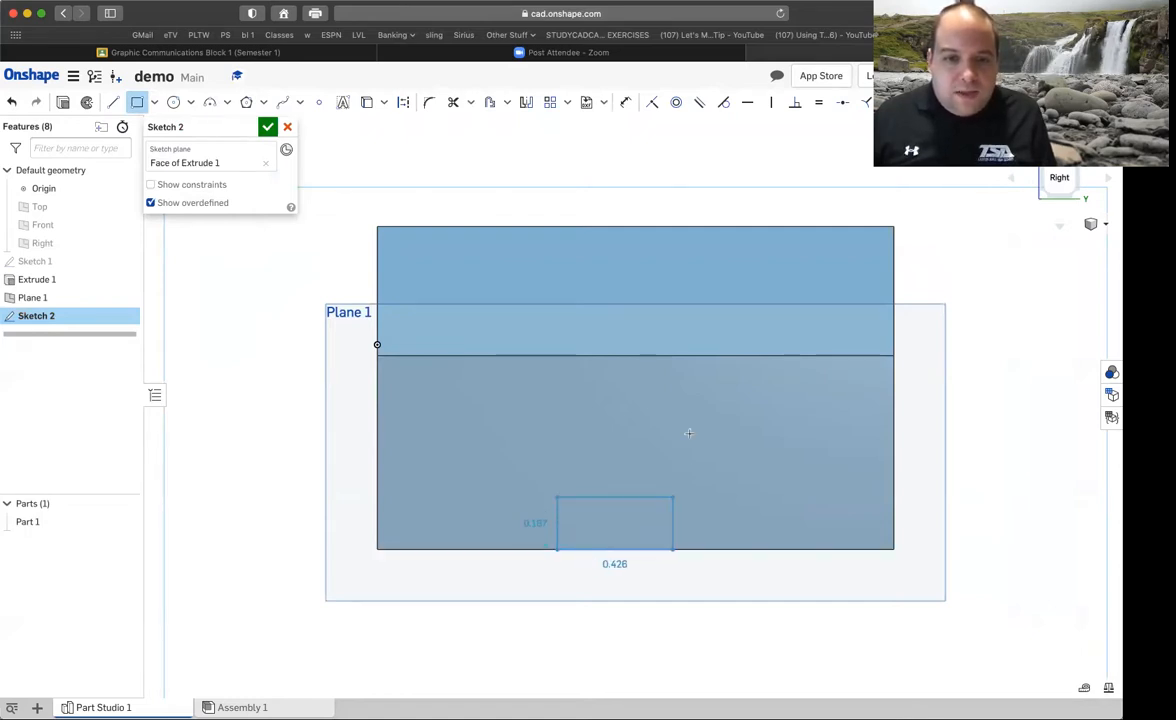
{"action": "left_click", "coordinate": [726, 337]}
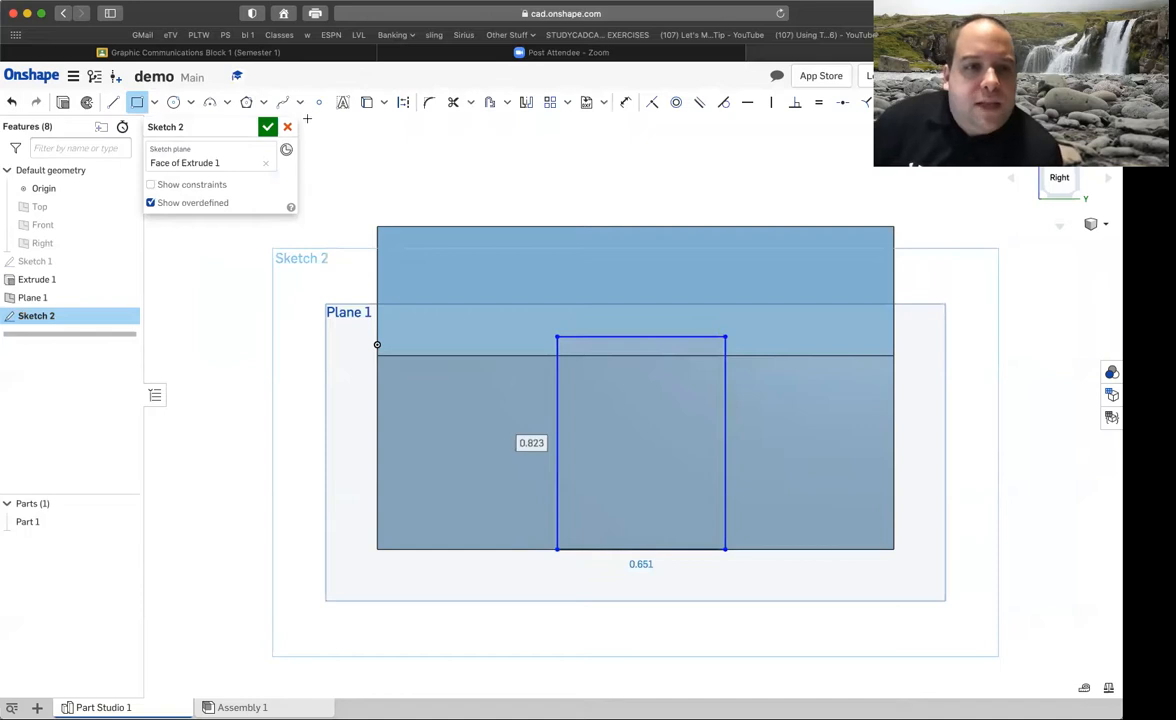
Dimension the rectangle's left side 0.5 in from the wall's left edge
{"action": "left_click", "coordinate": [625, 102]}
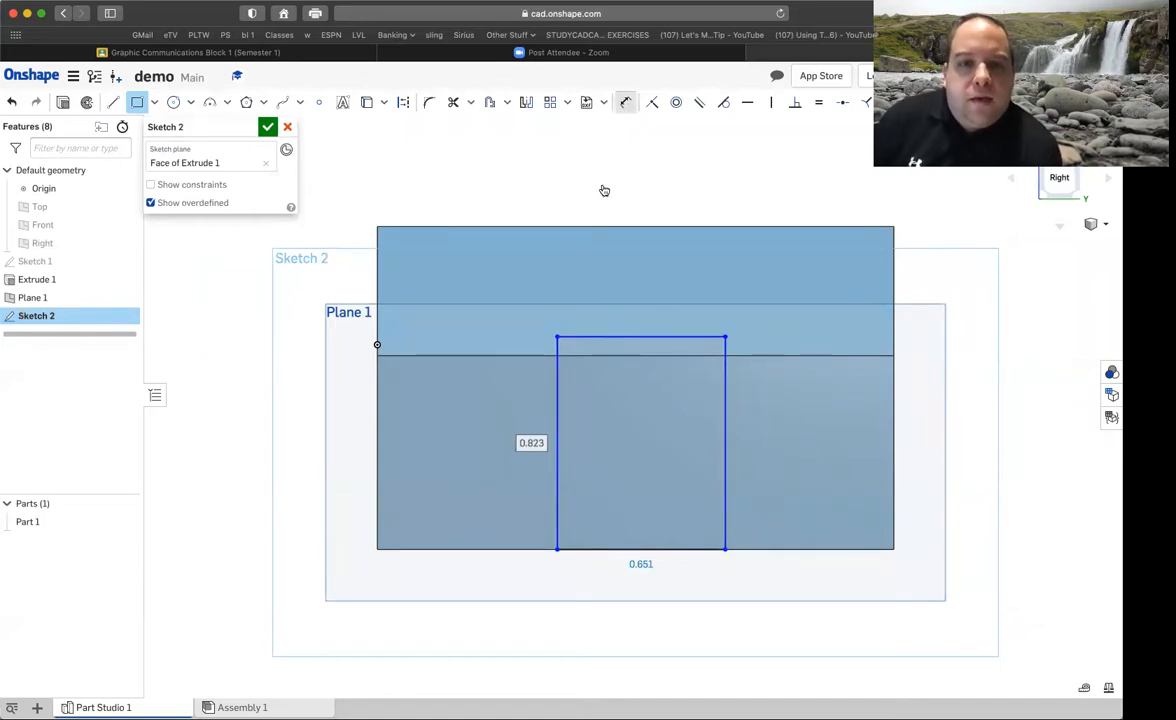
{"action": "left_click", "coordinate": [556, 457]}
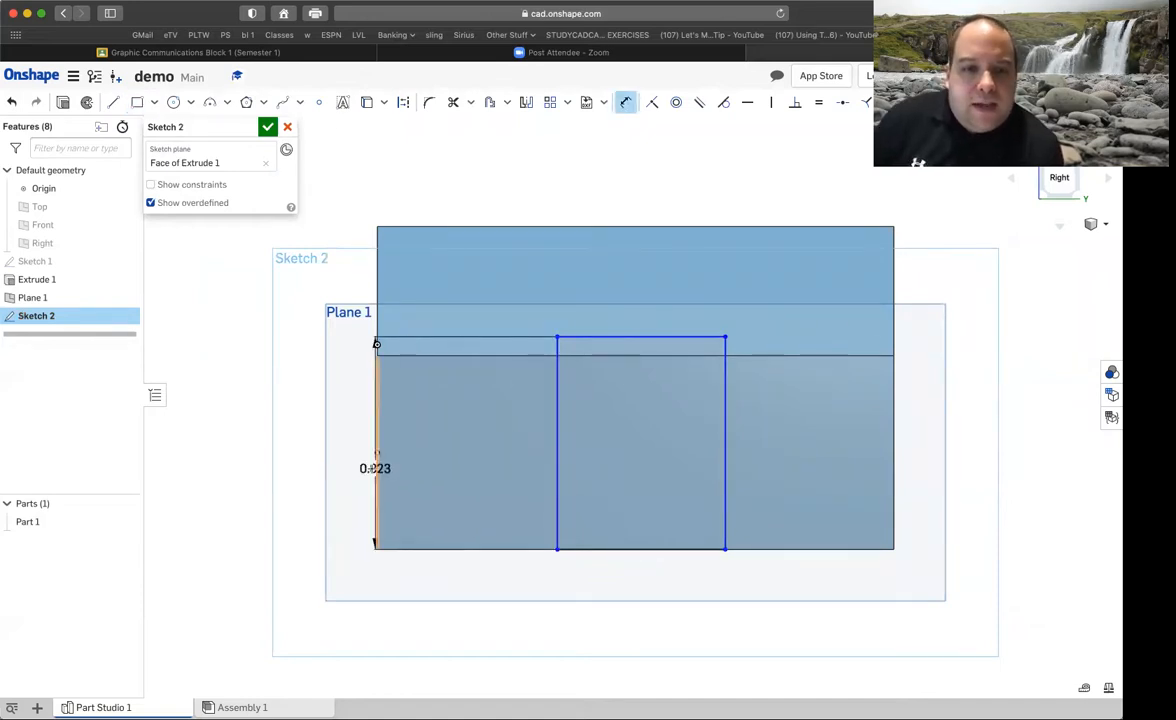
{"action": "left_click", "coordinate": [377, 468]}
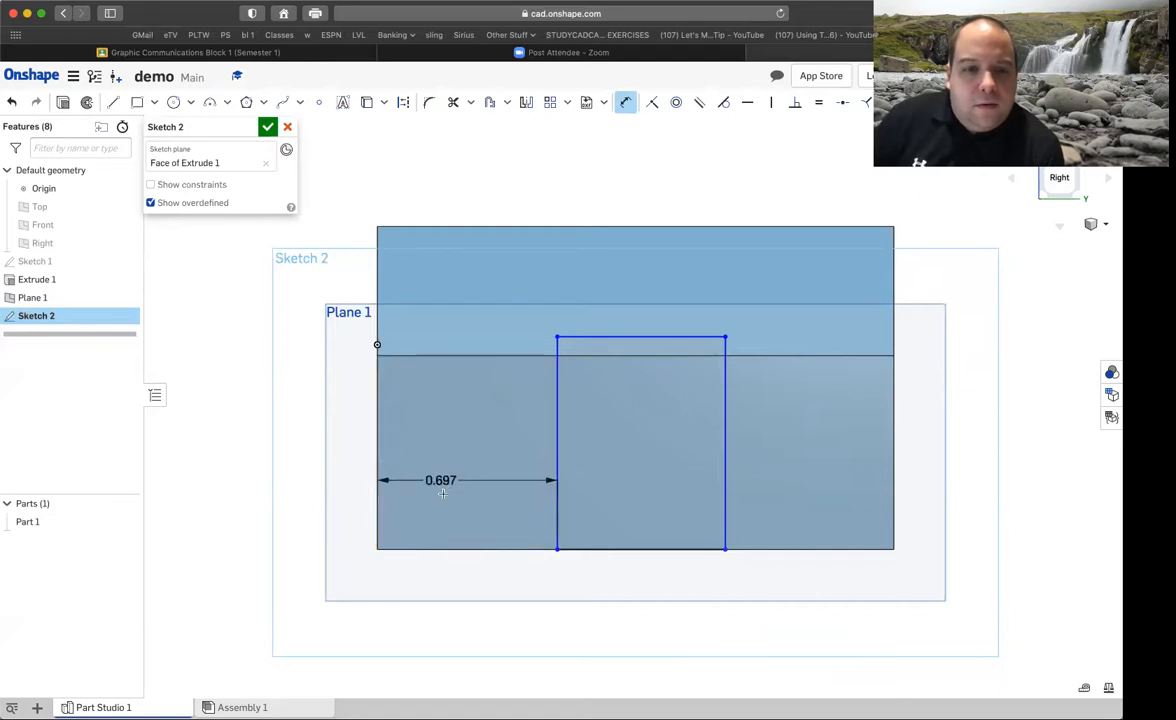
{"action": "left_click", "coordinate": [418, 505]}
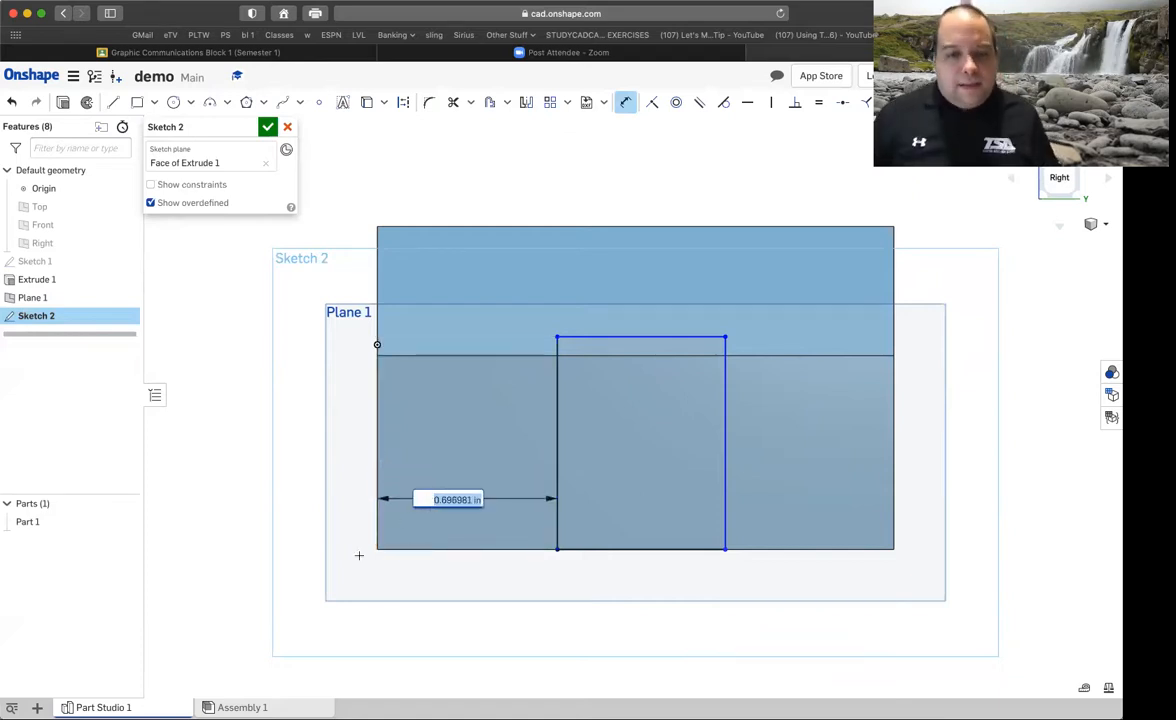
{"action": "key", "text": "BackSpace"}
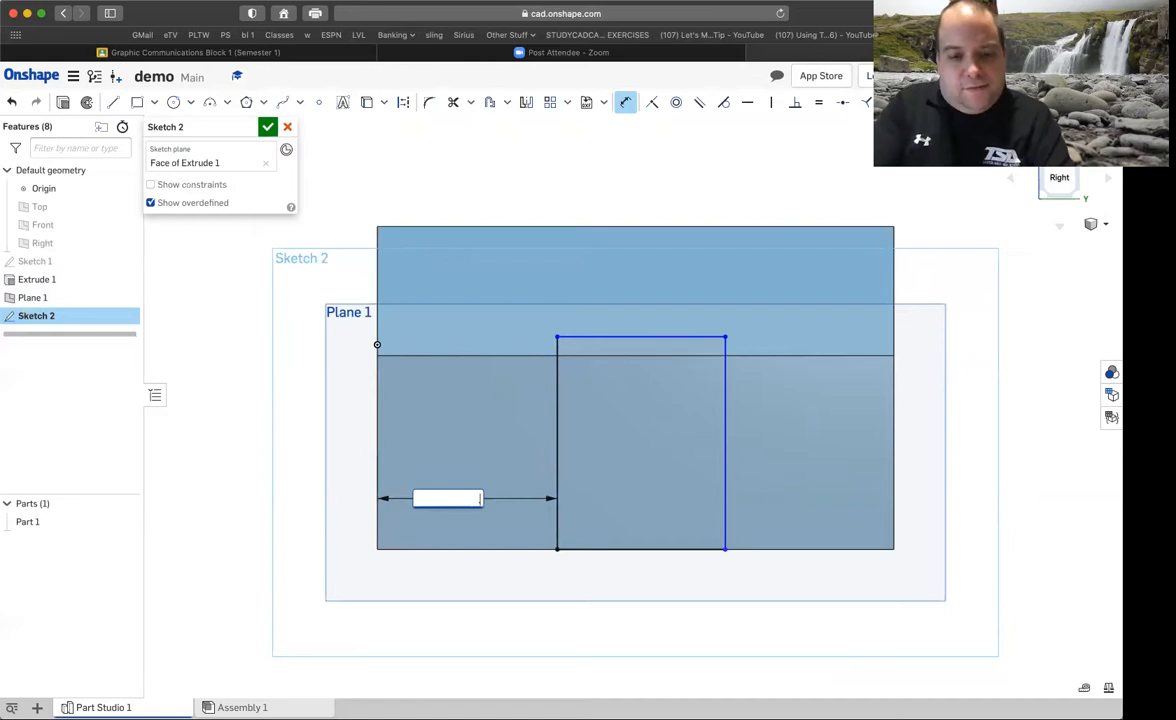
{"action": "type", "text": ".5"}
{"action": "key", "text": "Return"}
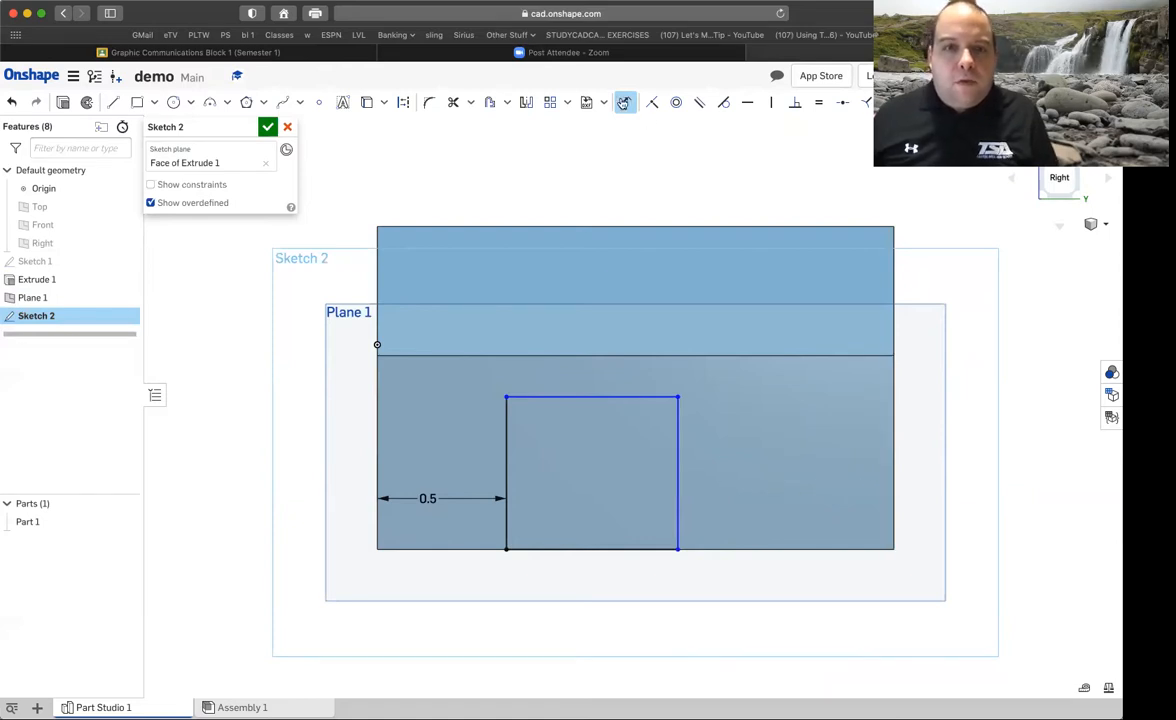
{"action": "key", "text": "Escape"}
Dimension the rectangle's right side 0.5 in from the side wall's right edge
{"action": "left_click", "coordinate": [677, 464]}
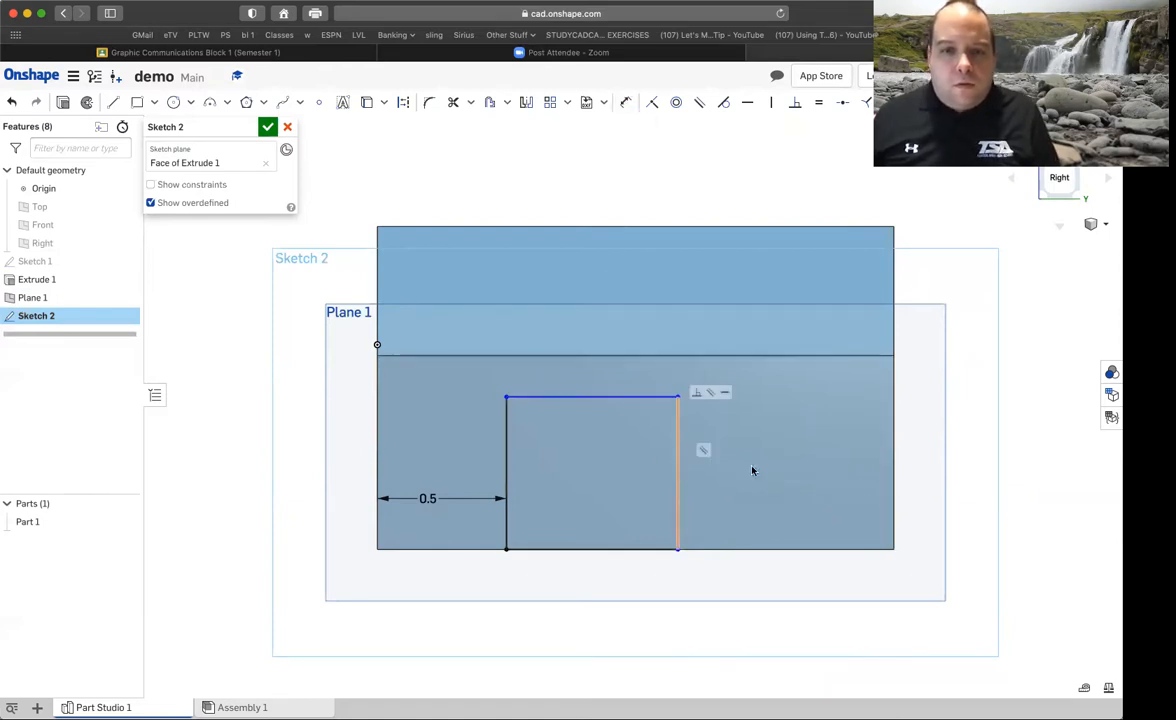
{"action": "left_click", "coordinate": [894, 494]}
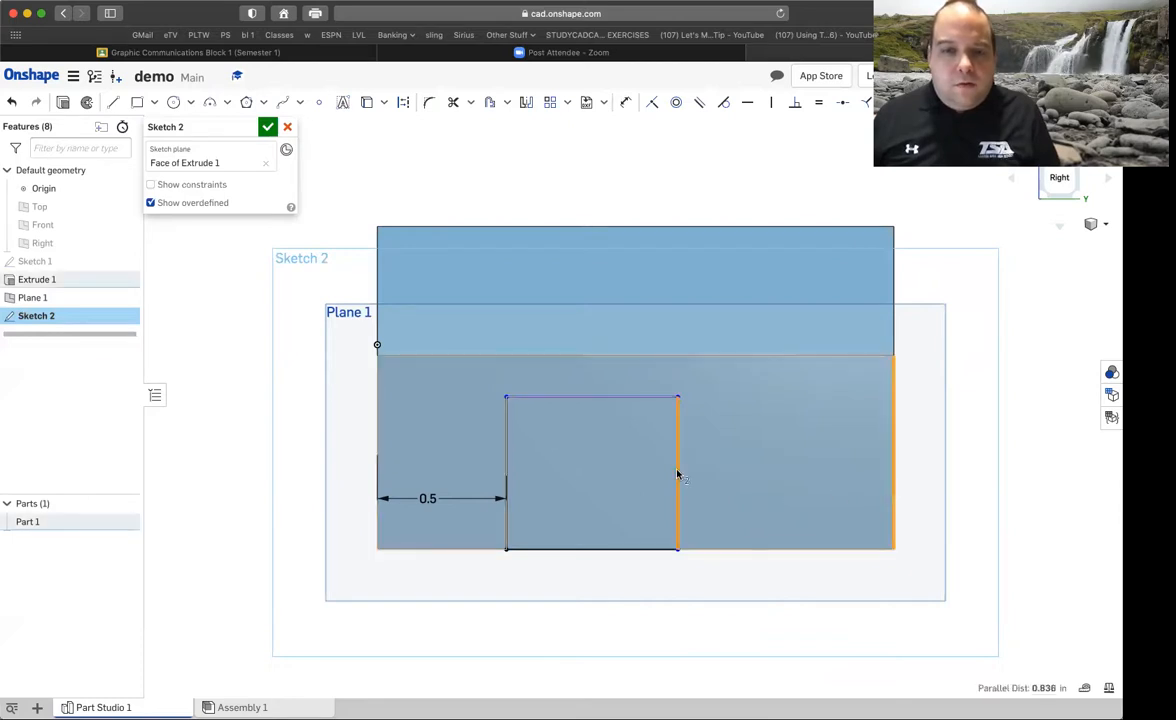
{"action": "left_click", "coordinate": [267, 128]}
{"action": "double_click", "coordinate": [50, 315]}
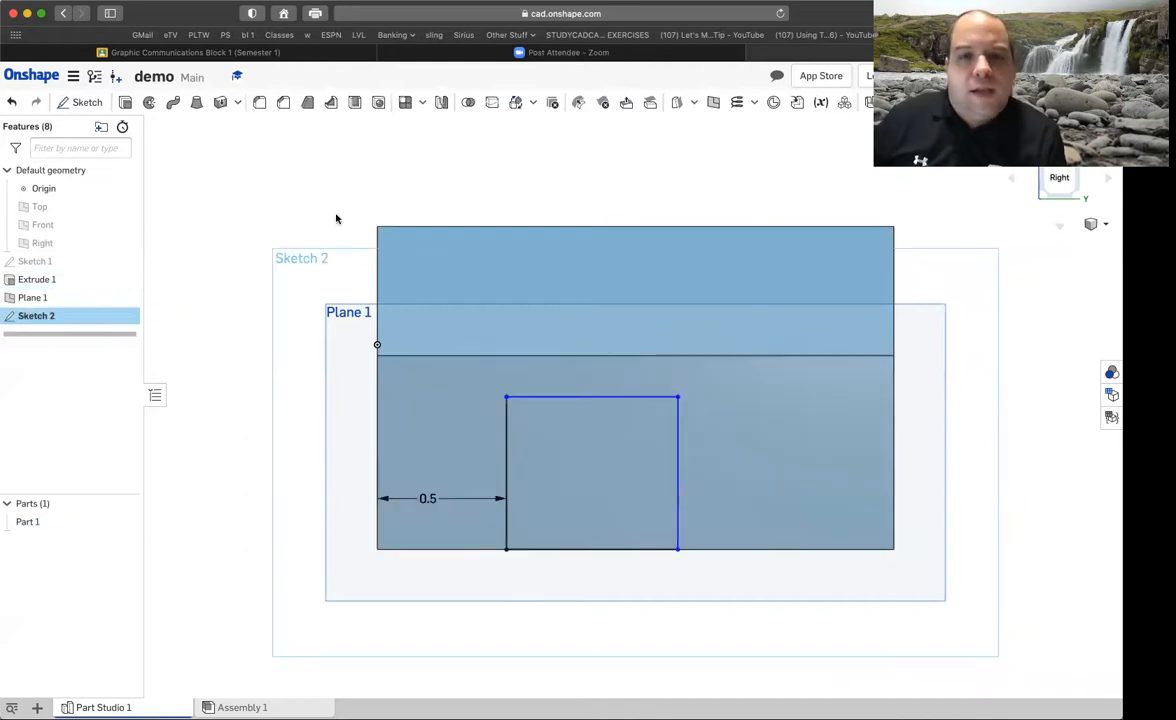
{"action": "left_click", "coordinate": [625, 102]}
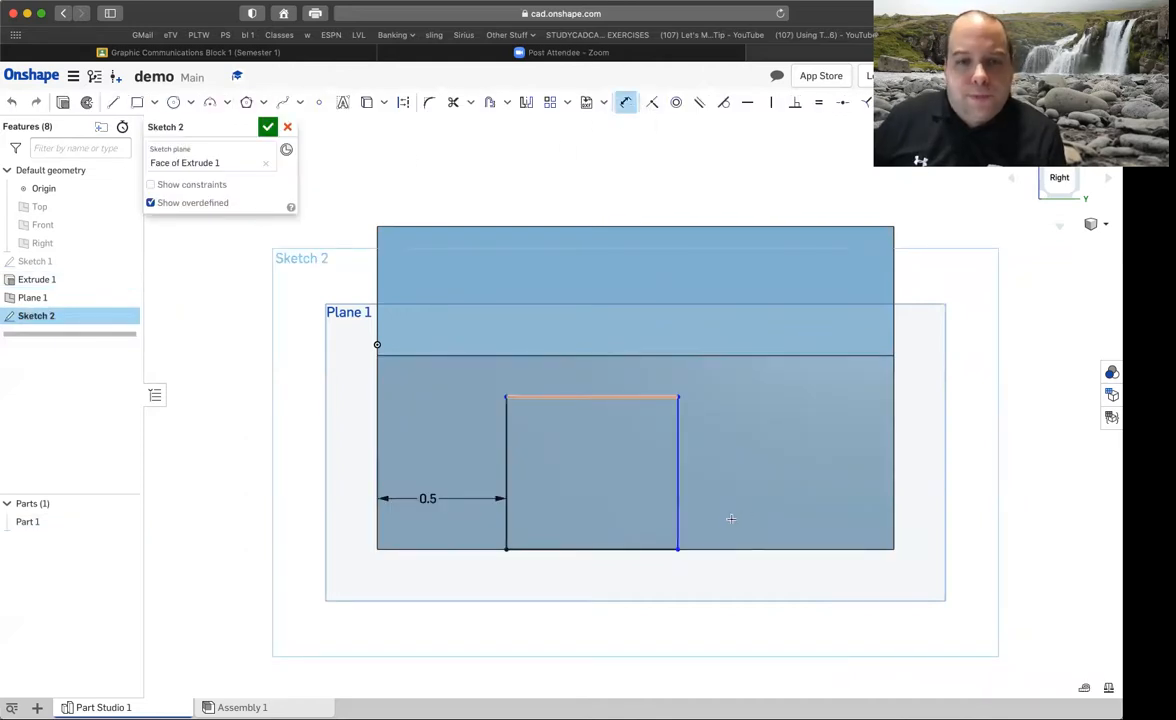
{"action": "left_click", "coordinate": [680, 493]}
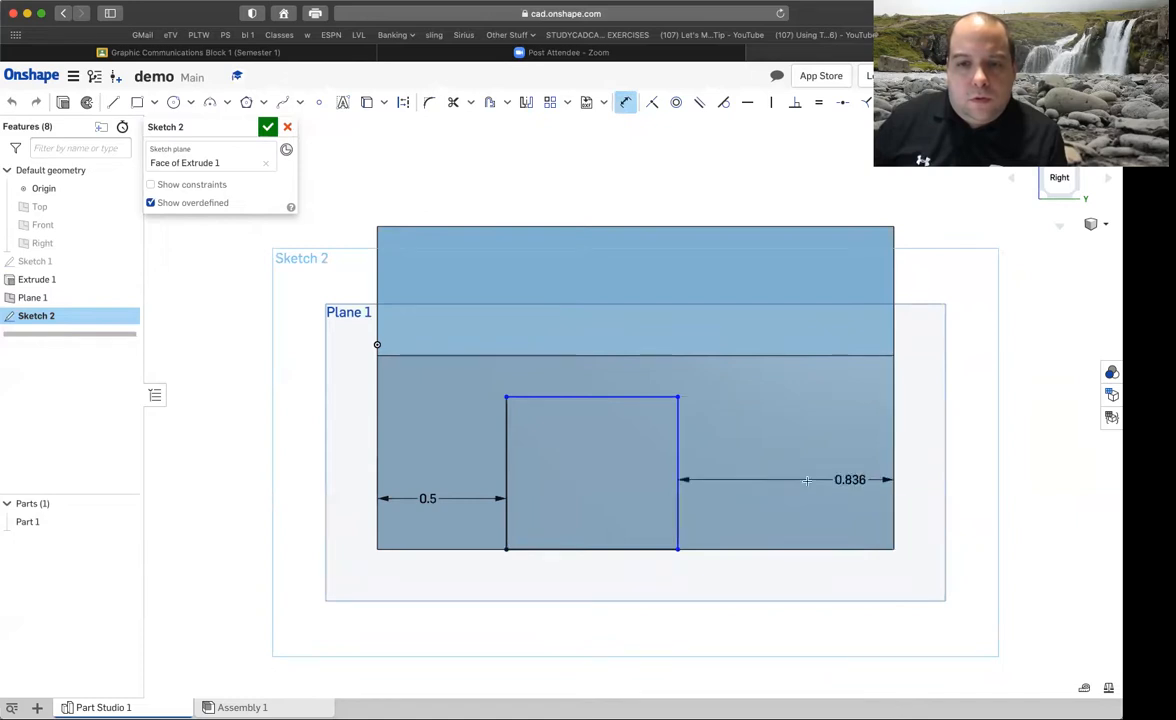
{"action": "left_click", "coordinate": [806, 493]}
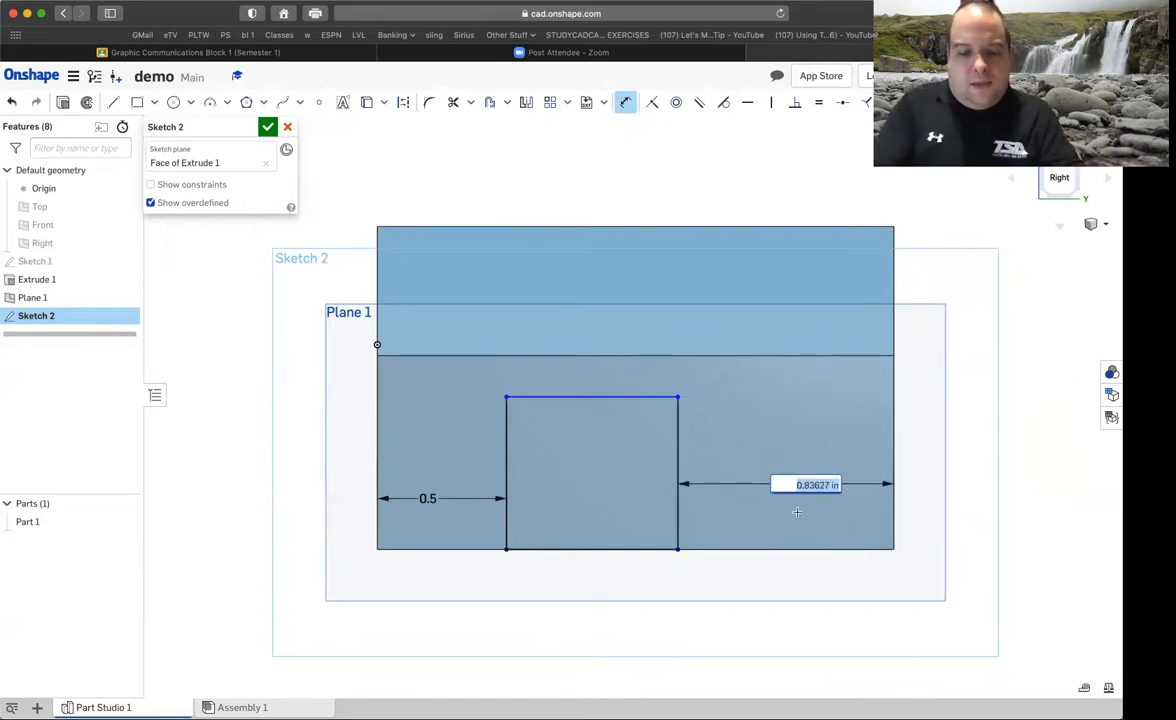
{"action": "key", "text": "BackSpace"}
{"action": "type", "text": "0.5"}
{"action": "key", "text": "Return"}
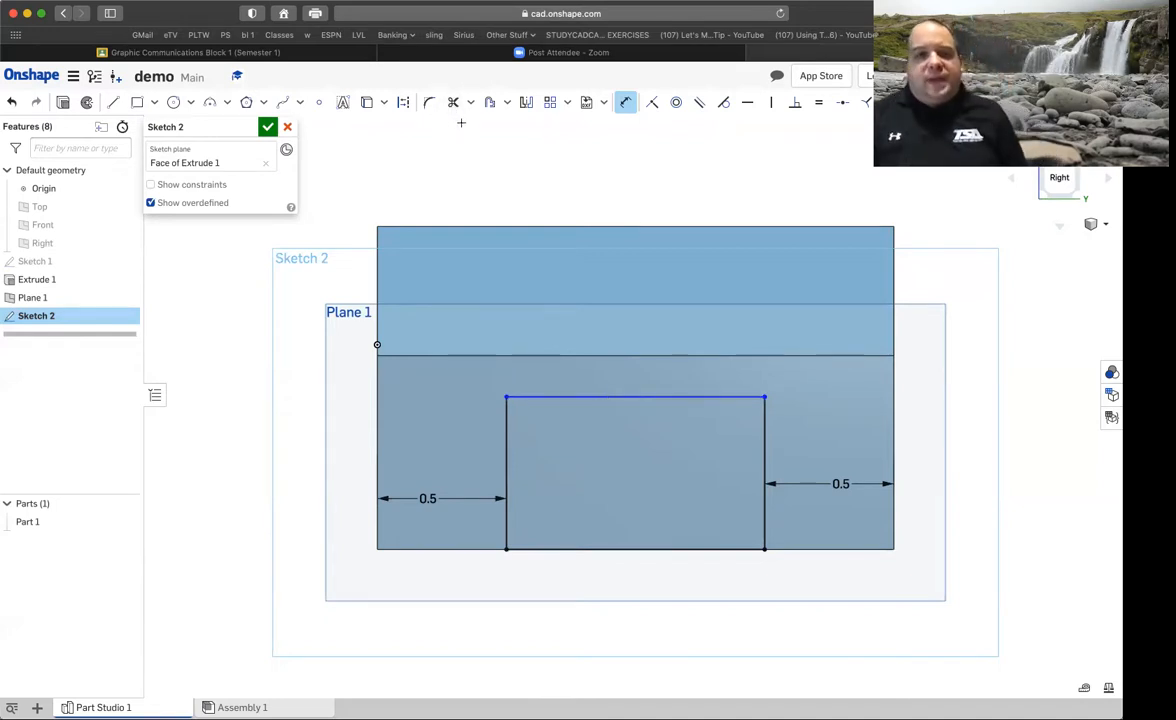
Trim away the rectangle's top line and draw a vertical construction line about 1.02 in high from the bottom line's midpoint
{"action": "left_click", "coordinate": [453, 103]}
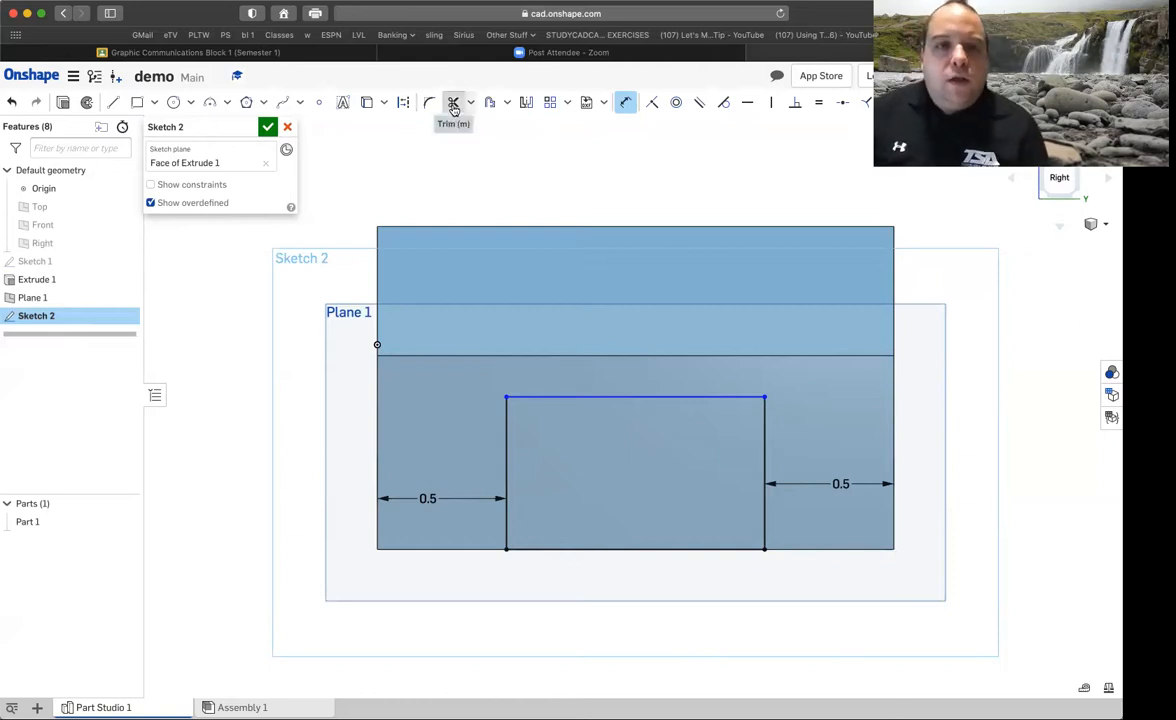
{"action": "left_click", "coordinate": [606, 398]}
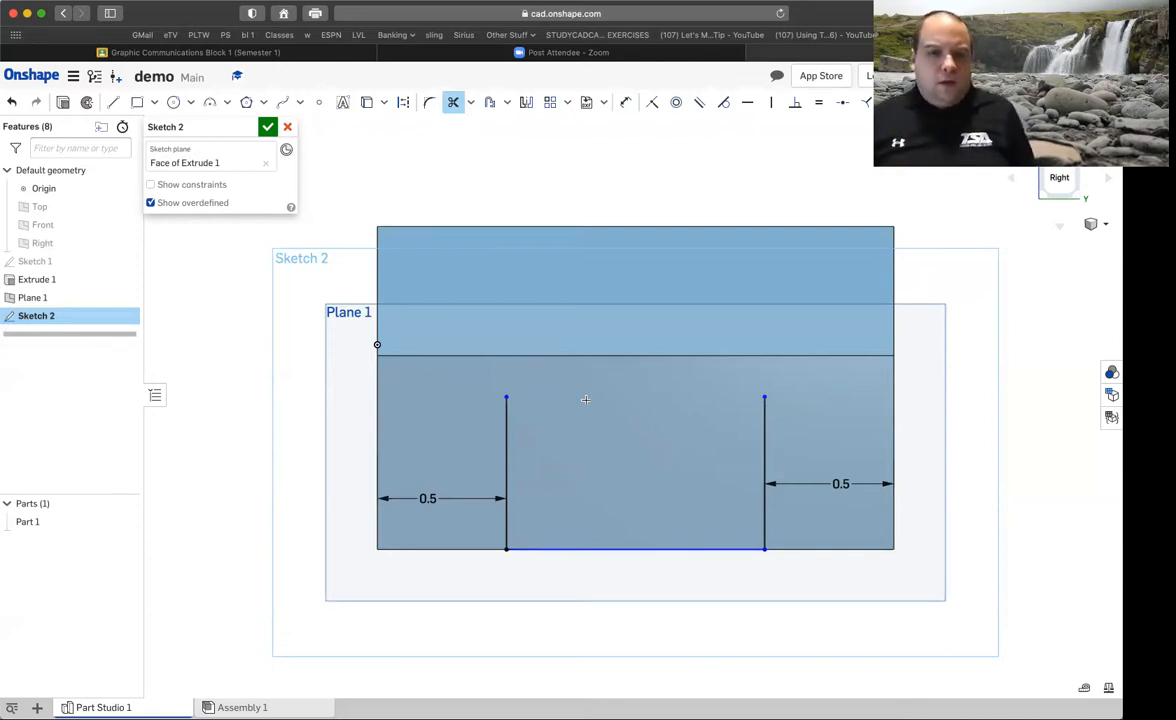
{"action": "left_click", "coordinate": [113, 103]}
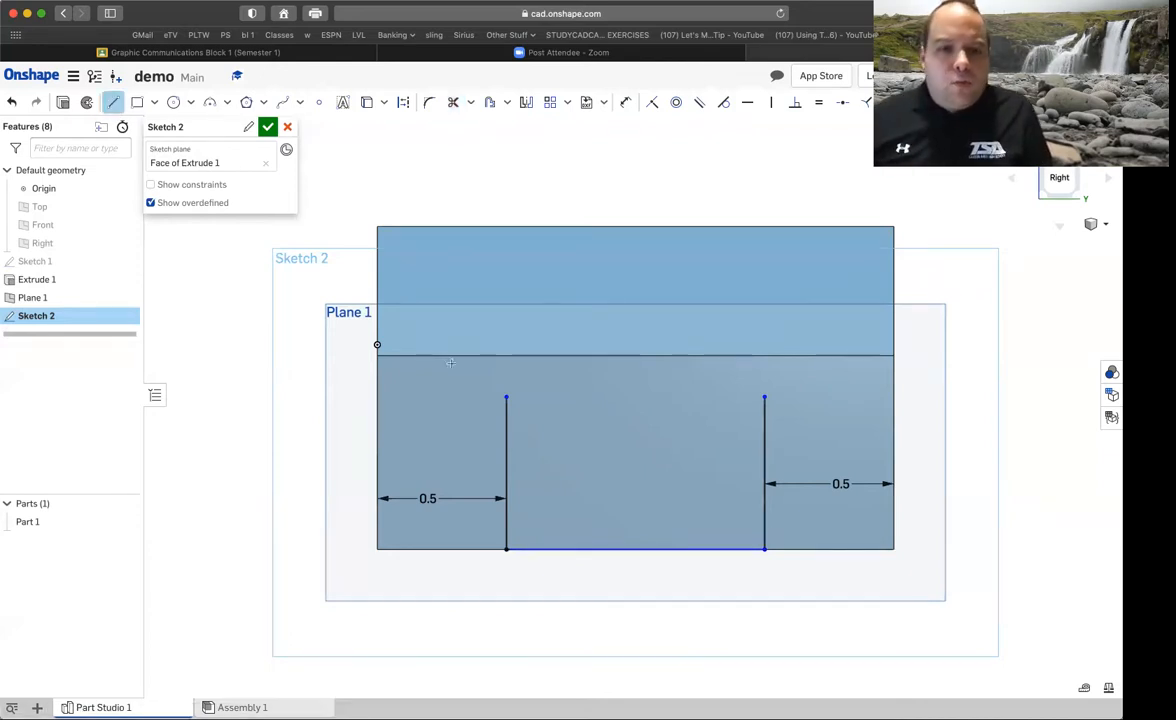
{"action": "left_click", "coordinate": [635, 549]}
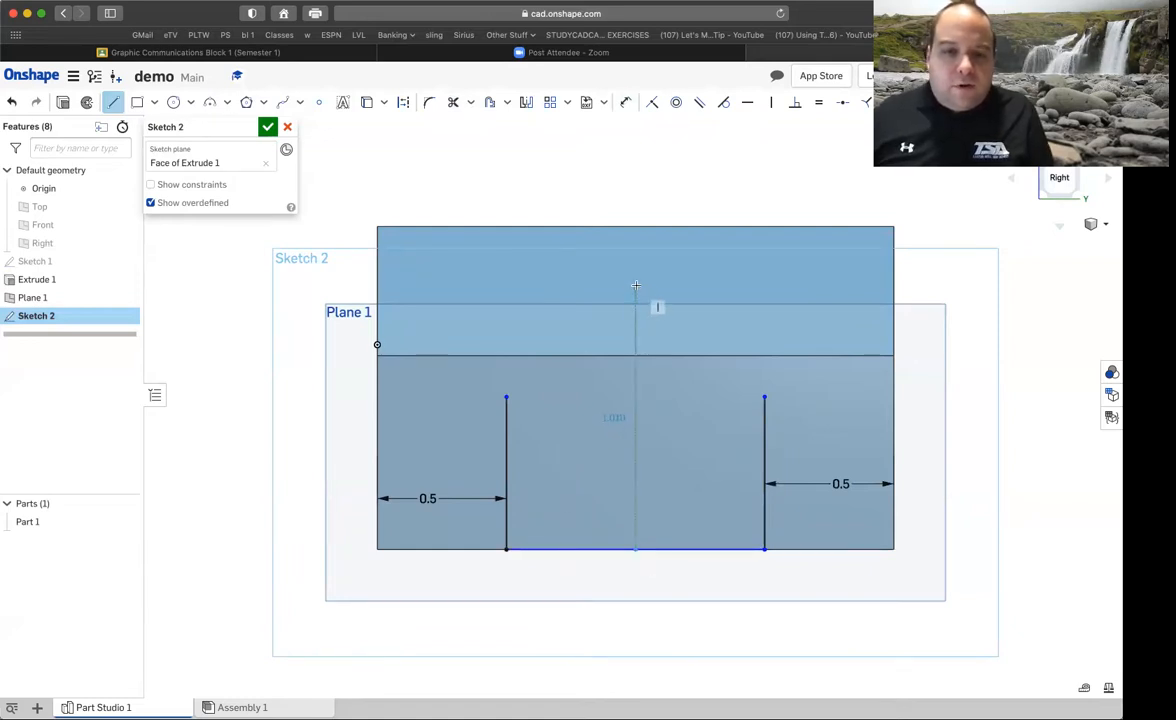
{"action": "left_click", "coordinate": [635, 287]}
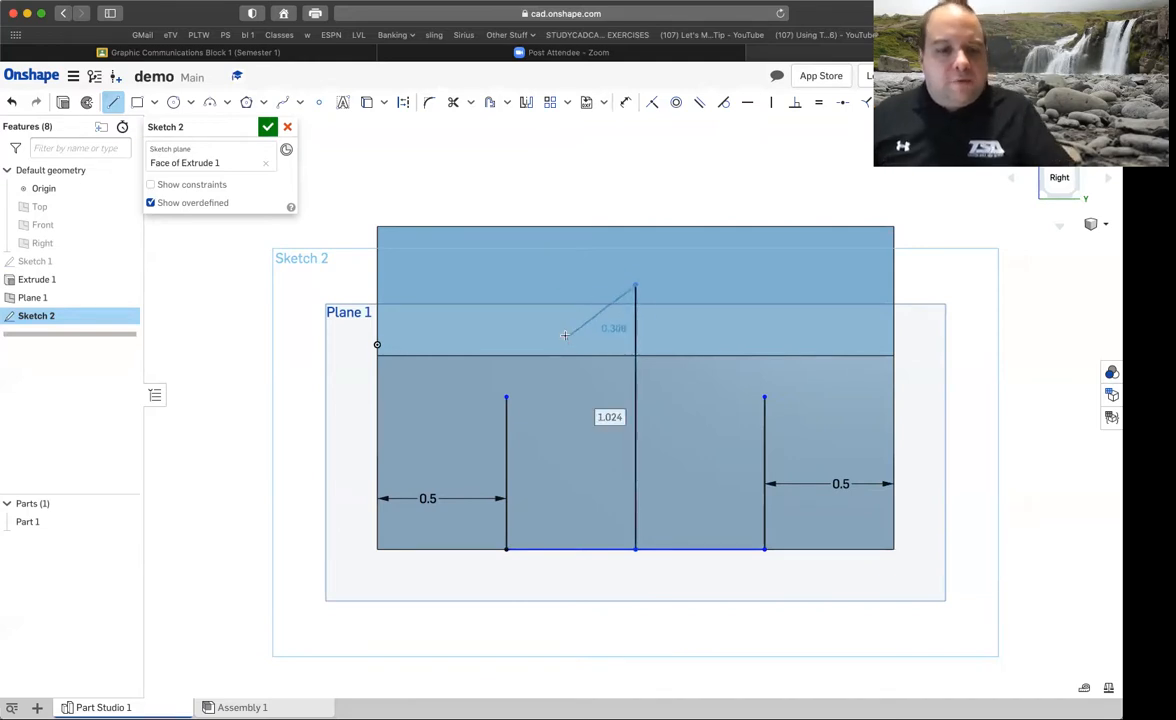
{"action": "key", "text": "Escape"}
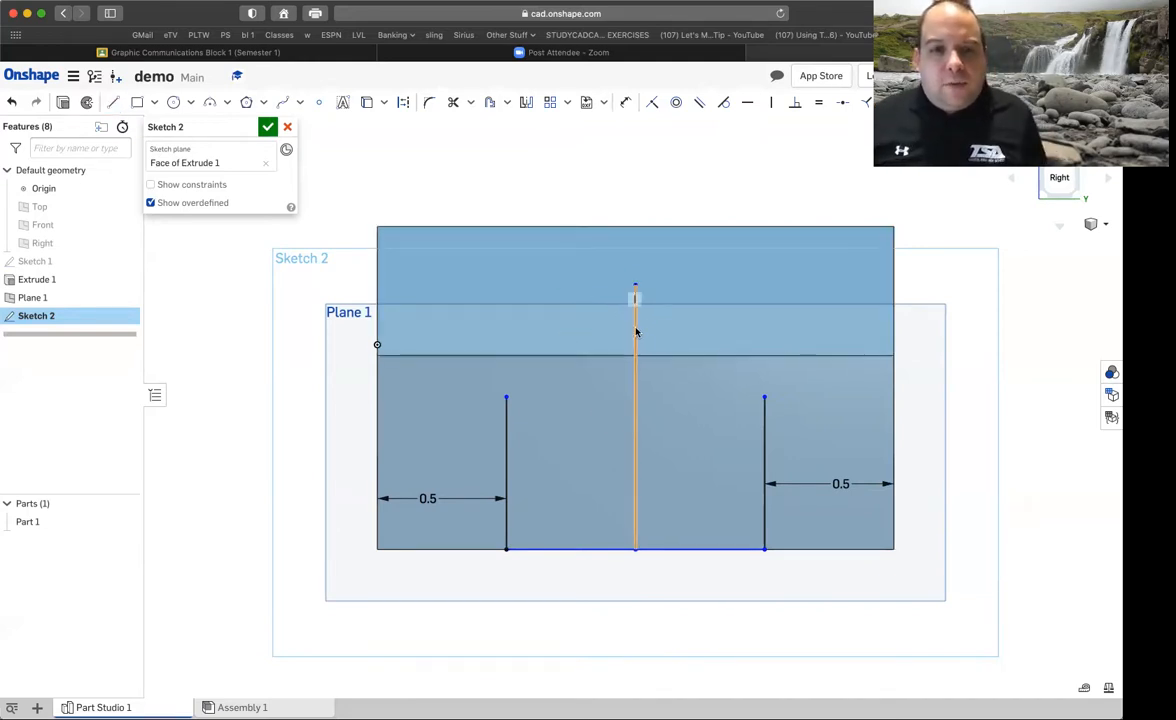
{"action": "right_click", "coordinate": [635, 331]}
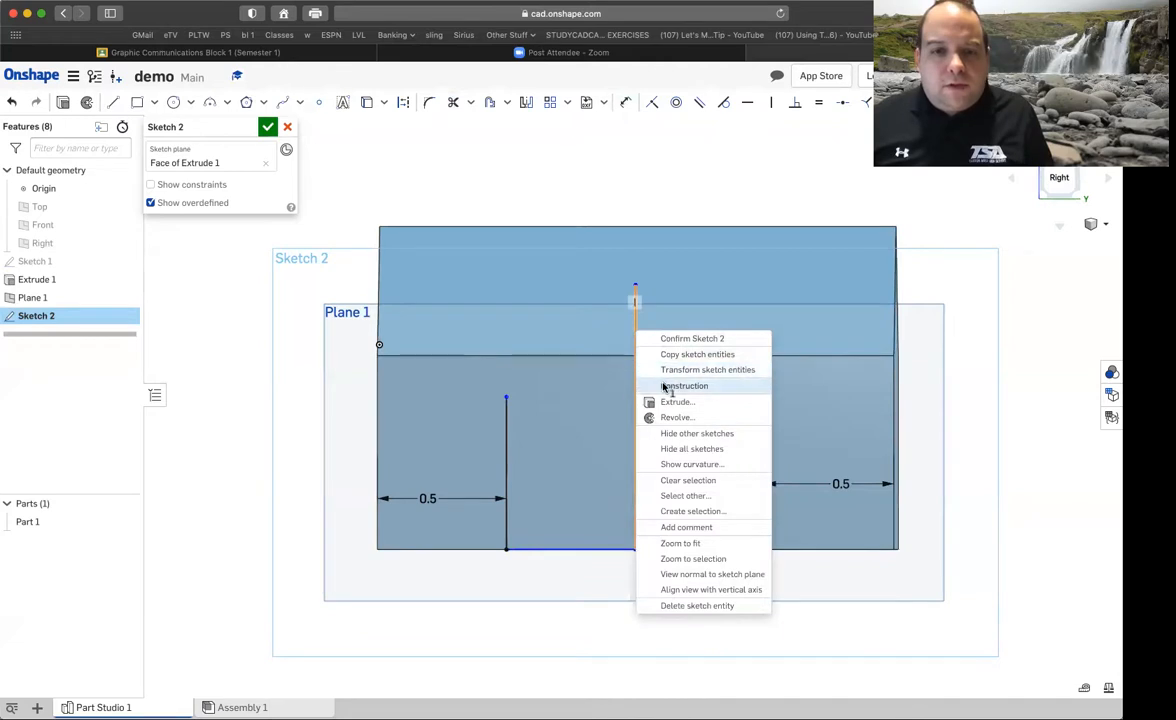
{"action": "left_click", "coordinate": [637, 384]}
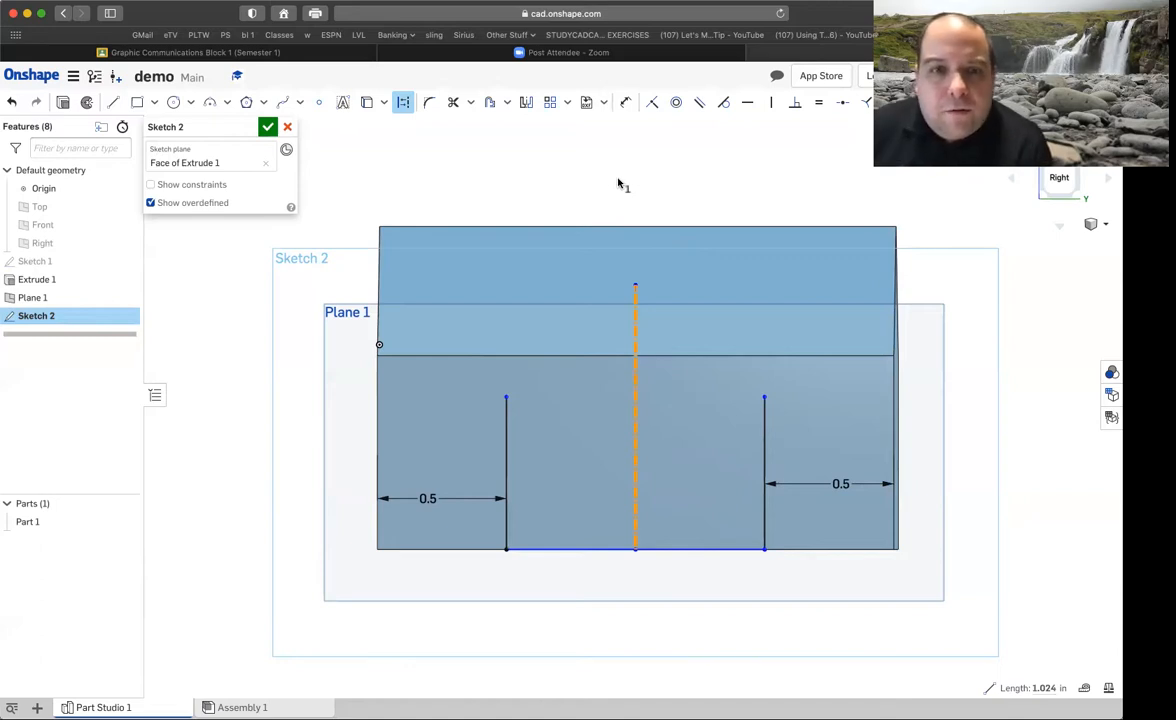
Dimension the vertical construction line to a height of 1 in
{"action": "left_click", "coordinate": [625, 102]}
{"action": "key", "text": "d"}
{"action": "left_click", "coordinate": [636, 418]}
{"action": "left_click", "coordinate": [697, 450]}
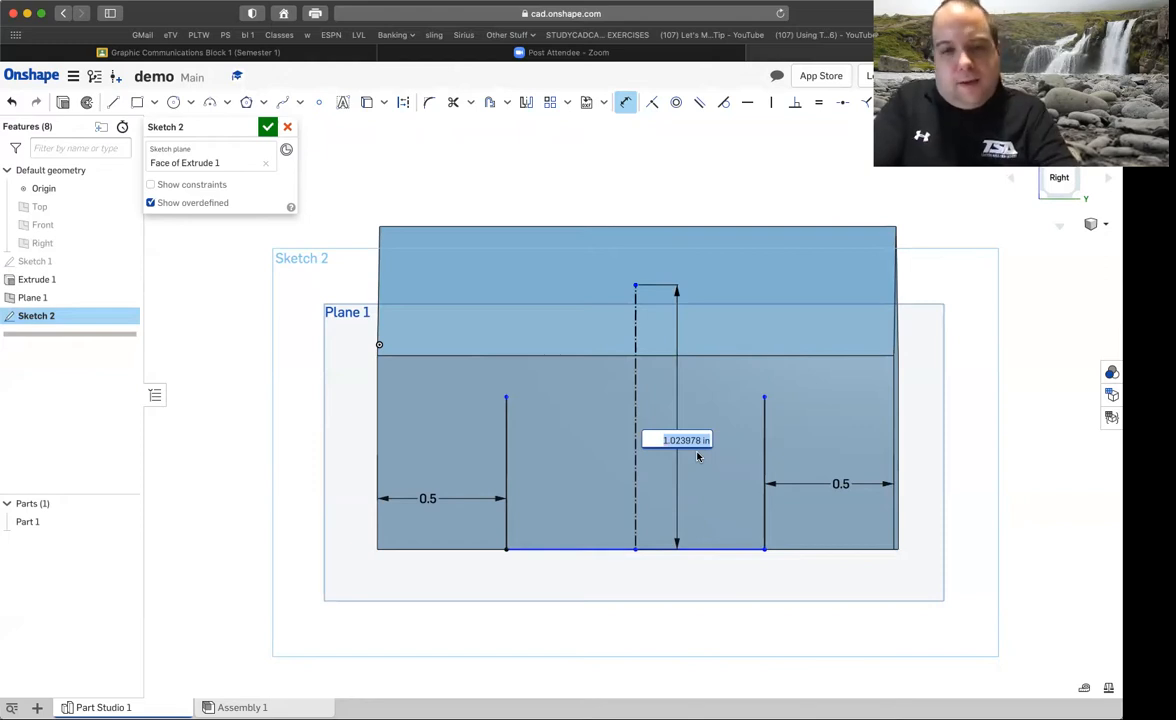
{"action": "type", "text": "1"}
{"action": "key", "text": "Return"}
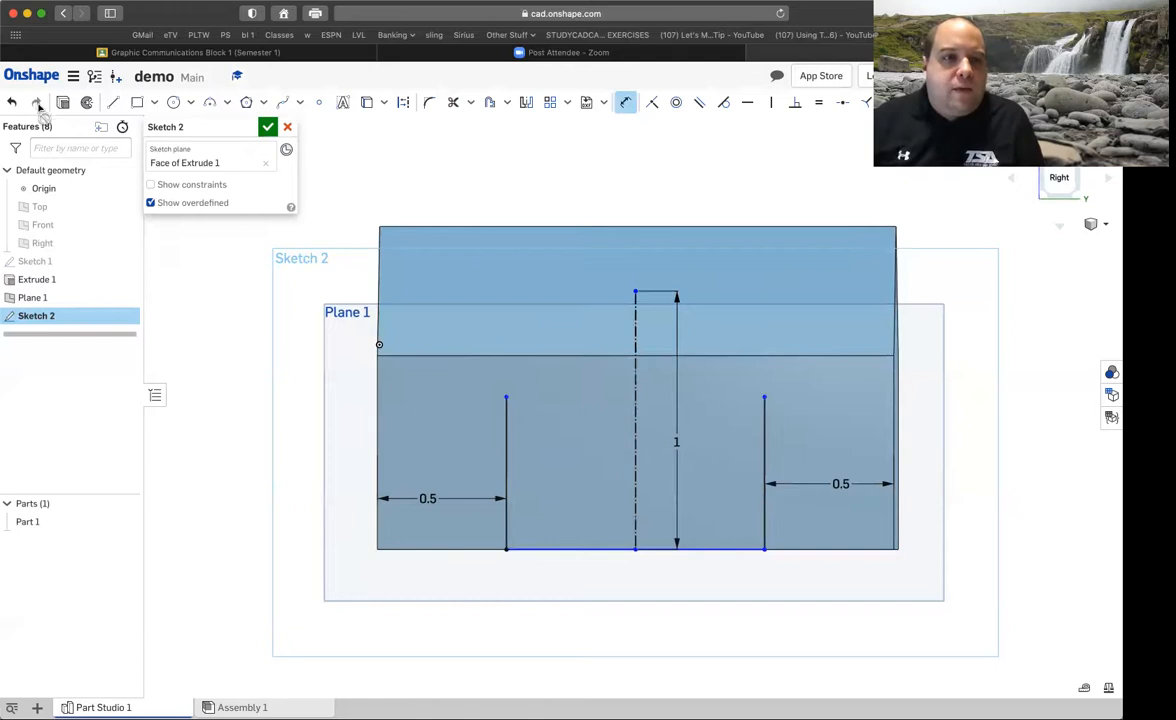
Draw two sloped lines from the tops of the vertical sides to the centerline's upper end, finish the sketch and view it isometrically
{"action": "left_click", "coordinate": [113, 102]}
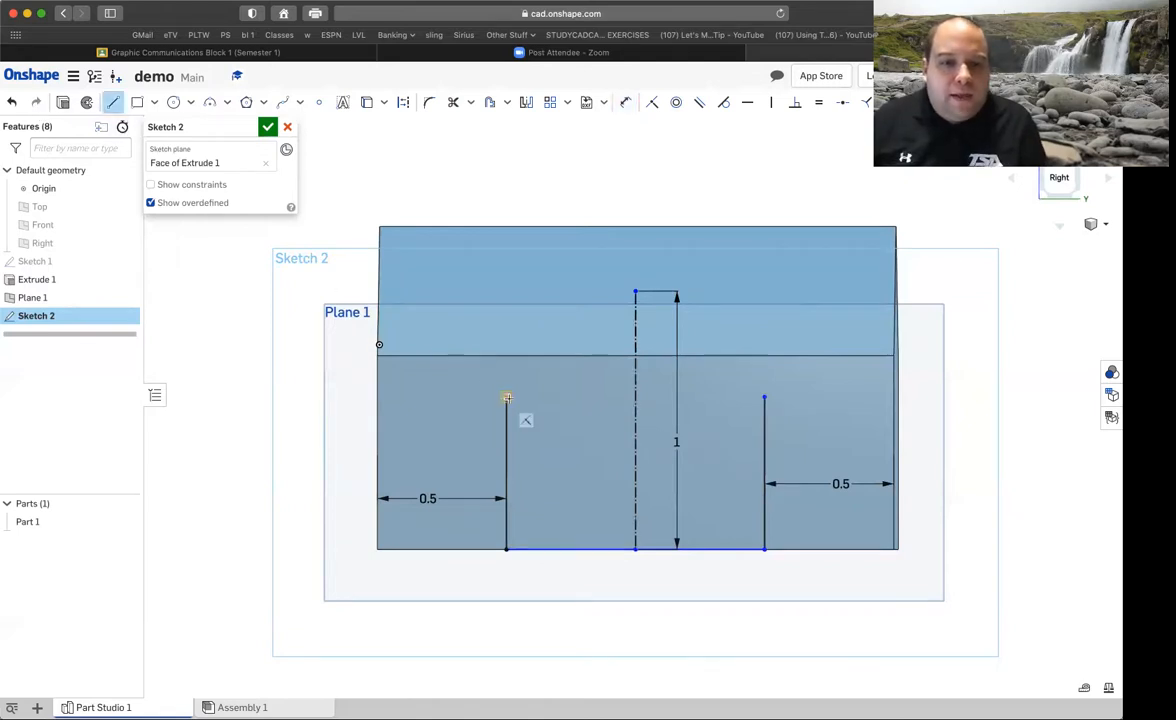
{"action": "left_click", "coordinate": [506, 397]}
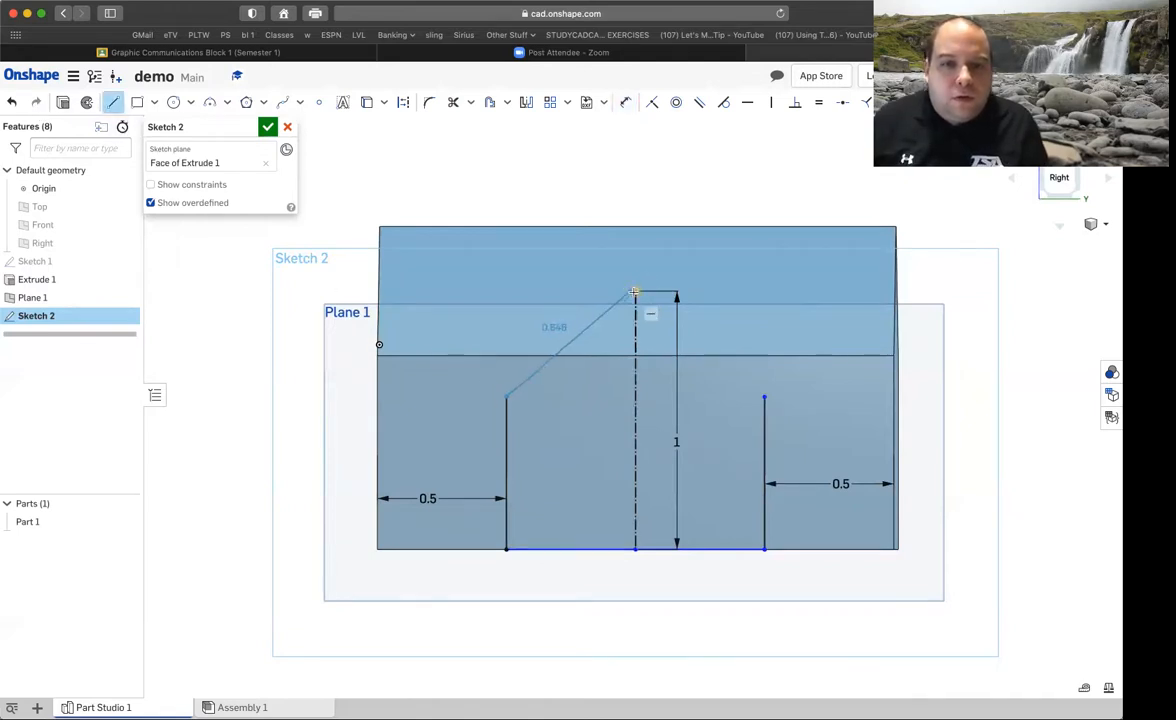
{"action": "left_click", "coordinate": [635, 291]}
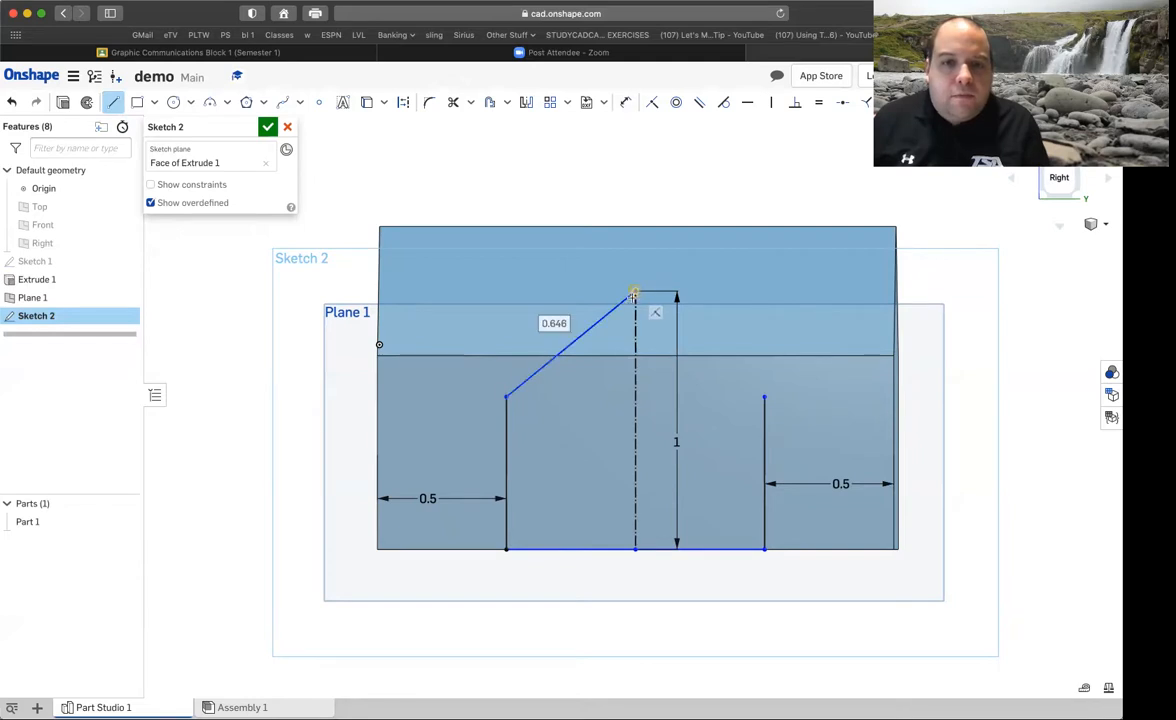
{"action": "left_click", "coordinate": [764, 397]}
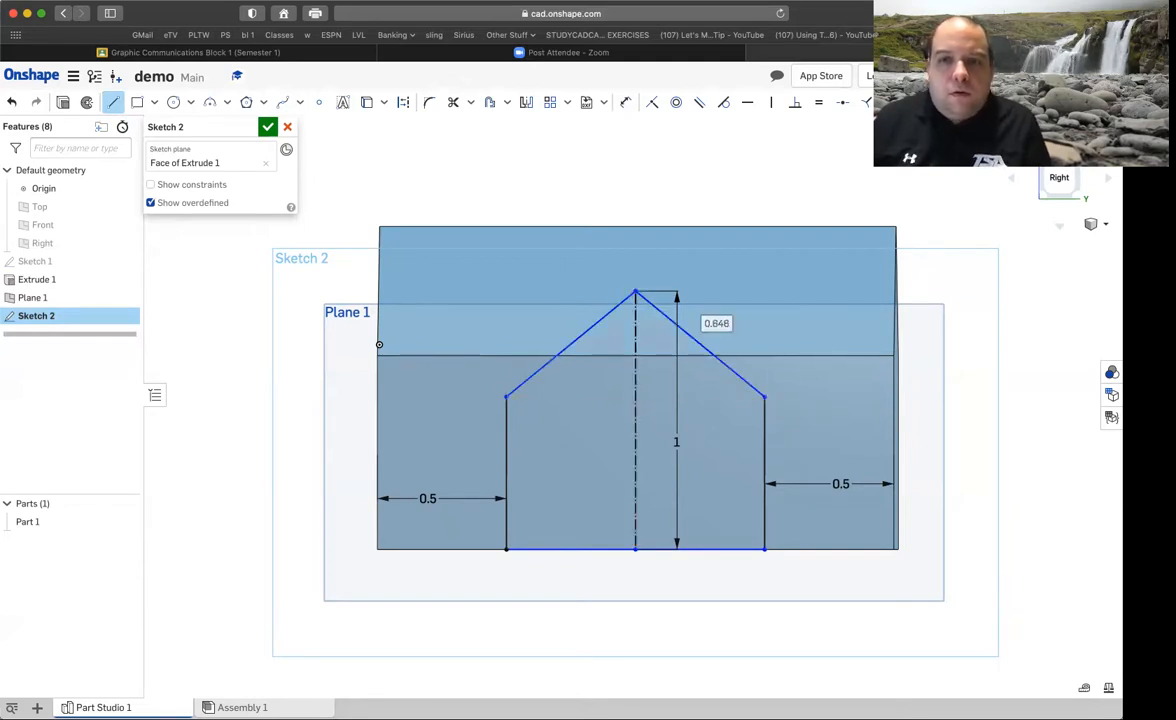
{"action": "left_click", "coordinate": [267, 126]}
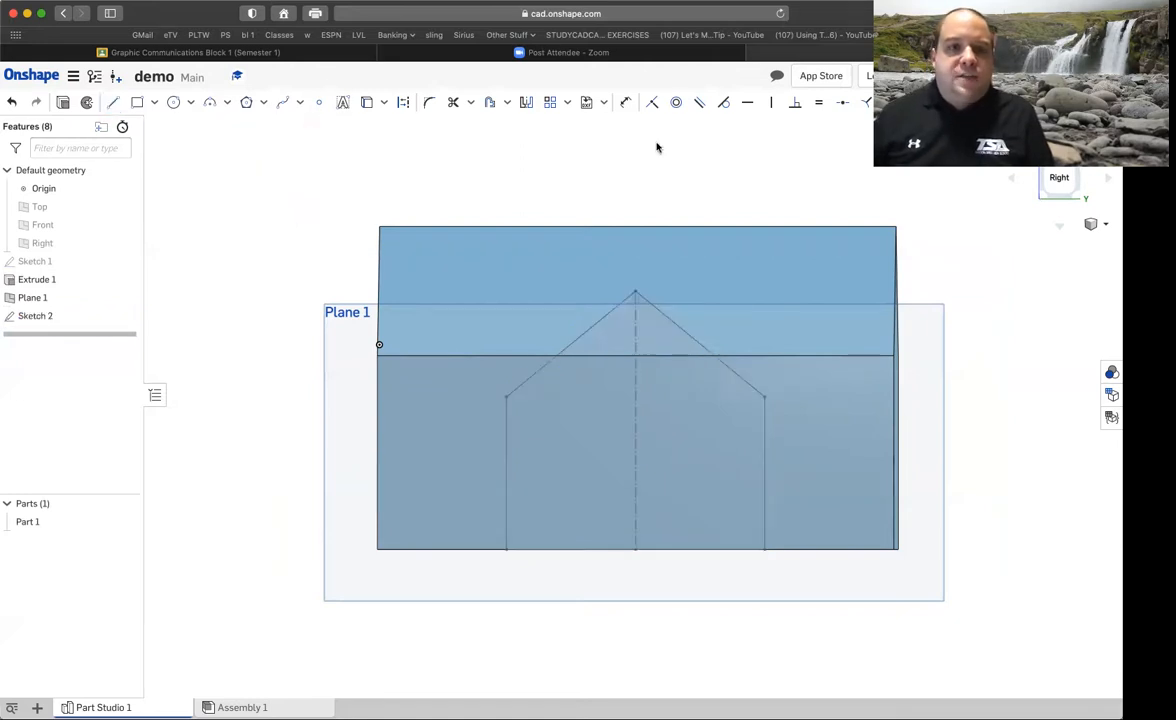
{"action": "key", "text": "shift+7"}
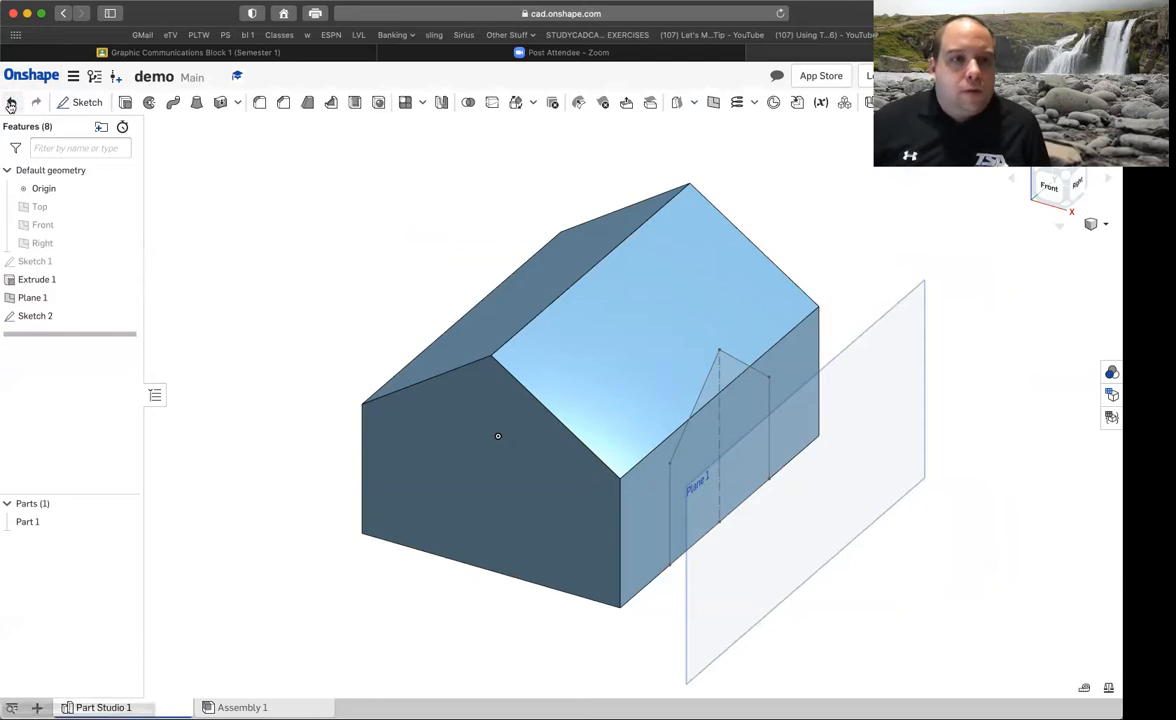
Undo the gabled sketch on the side wall while keeping the offset plane
{"action": "left_click", "coordinate": [11, 104]}
{"action": "left_click", "coordinate": [11, 104]}
{"action": "left_click", "coordinate": [11, 104]}
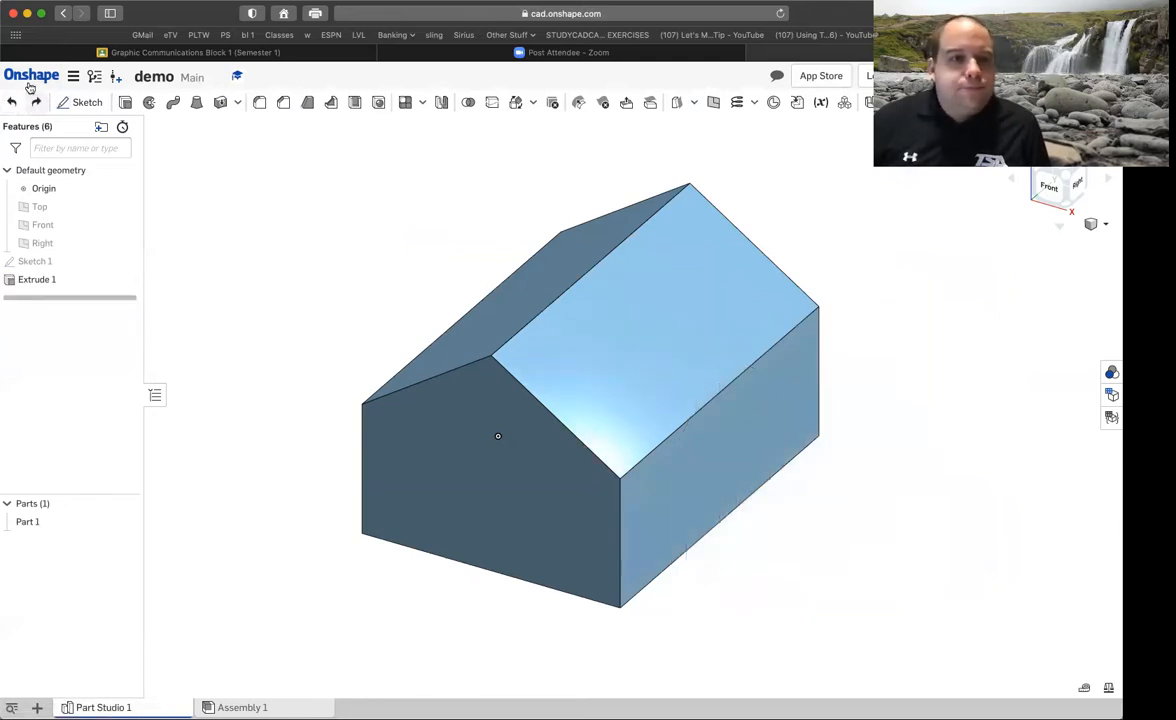
{"action": "left_click", "coordinate": [35, 102]}
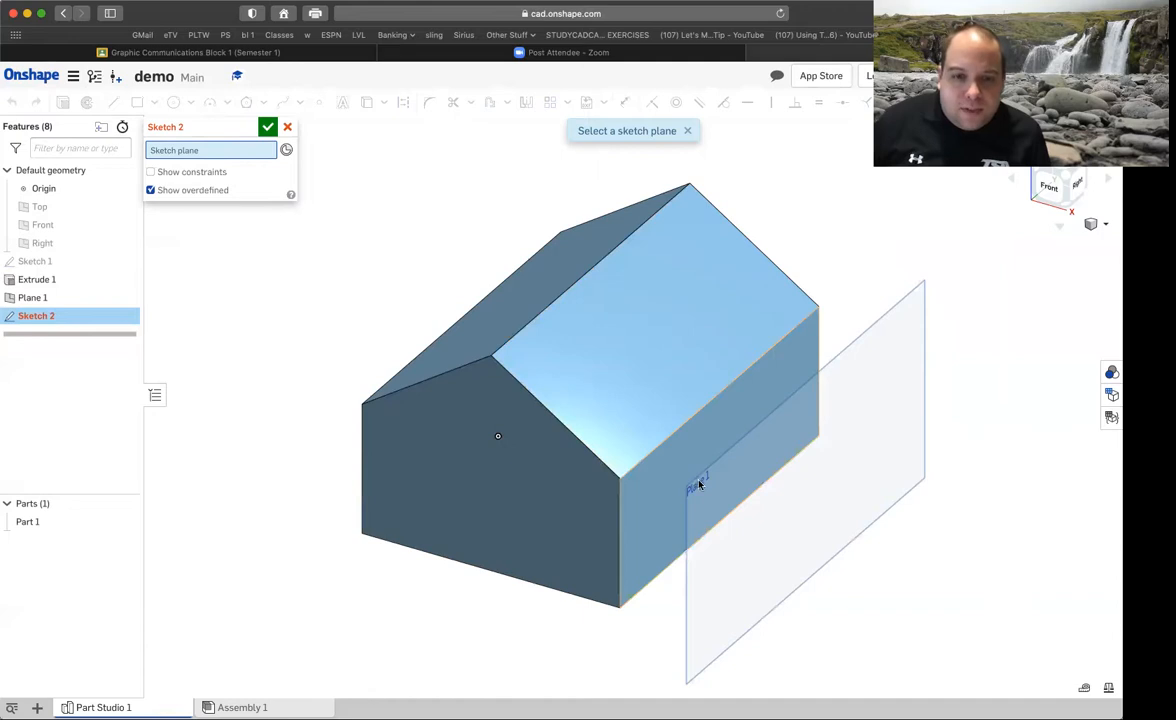
Place a new sketch on the offset plane beside the house and view it from the Right
{"action": "left_click", "coordinate": [897, 320]}
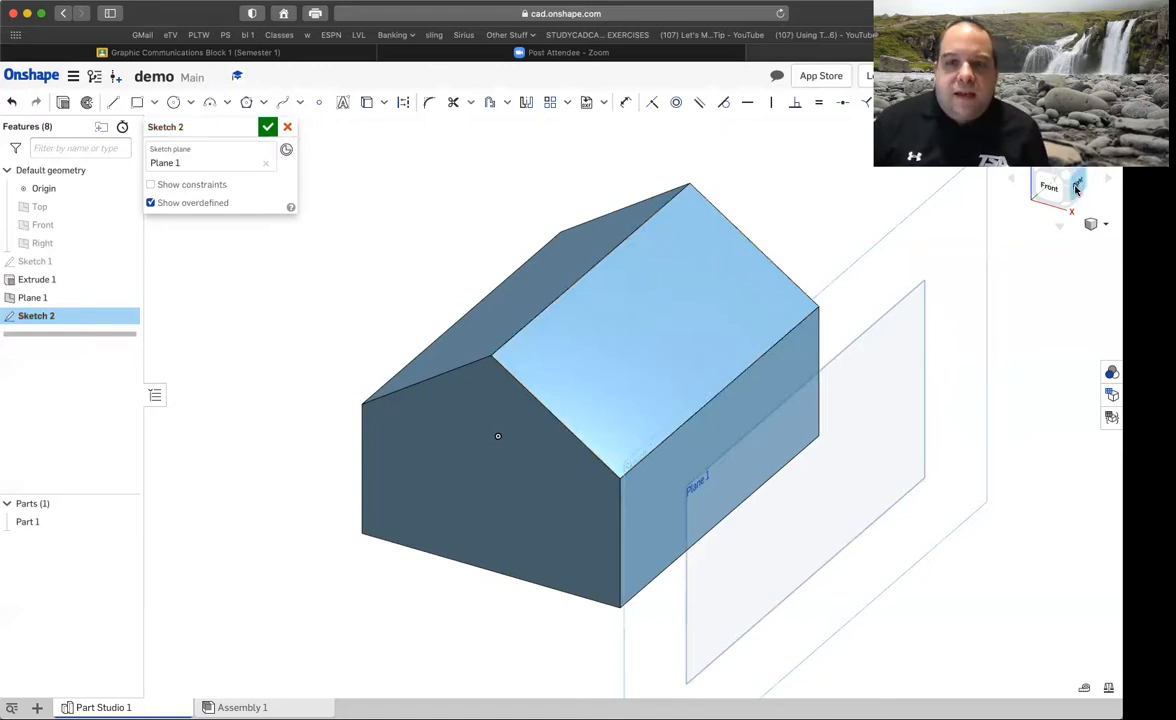
{"action": "key", "text": "n"}
{"action": "scroll", "coordinate": [675, 443], "scroll_direction": "down", "scroll_amount": 2}
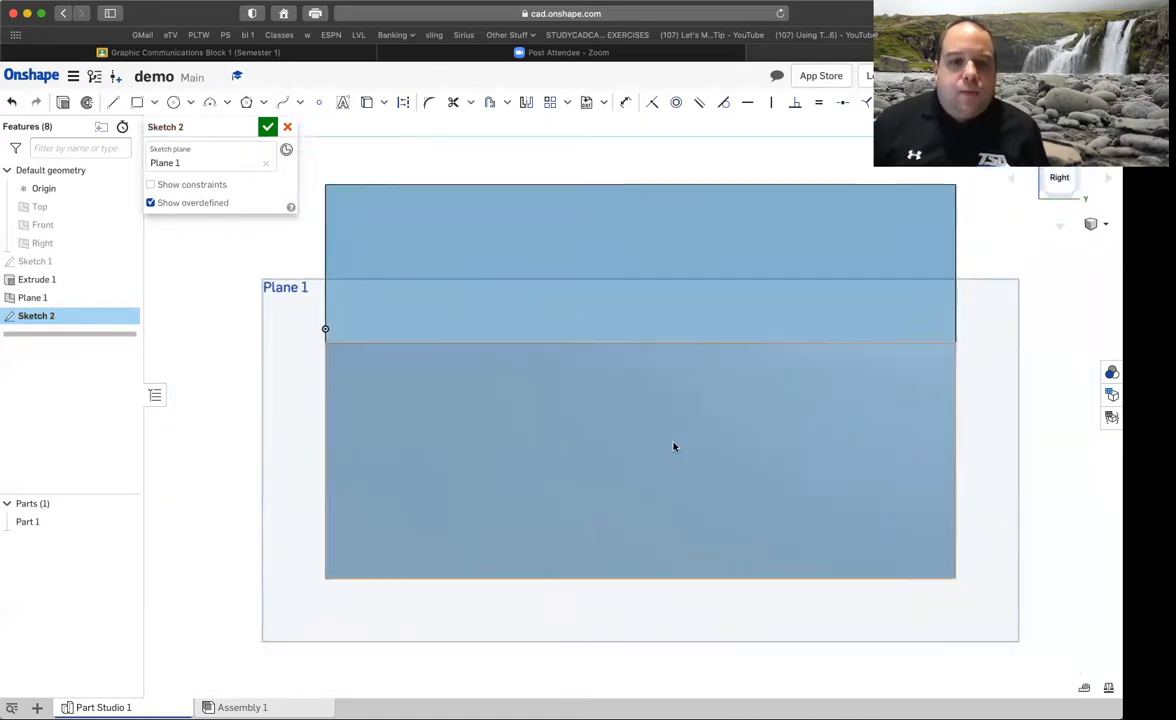
Draw a corner rectangle about 0.70 in wide and 0.81 in high from the house's bottom edge to just above the eave
{"action": "left_click", "coordinate": [137, 102]}
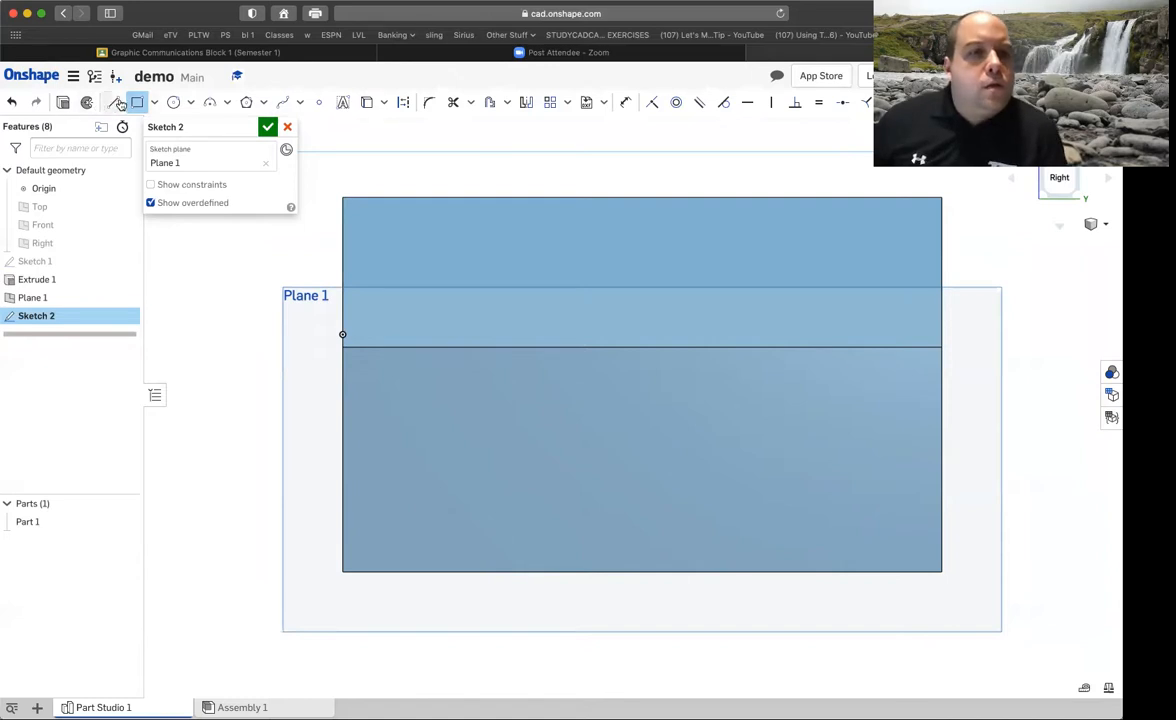
{"action": "left_click", "coordinate": [115, 103]}
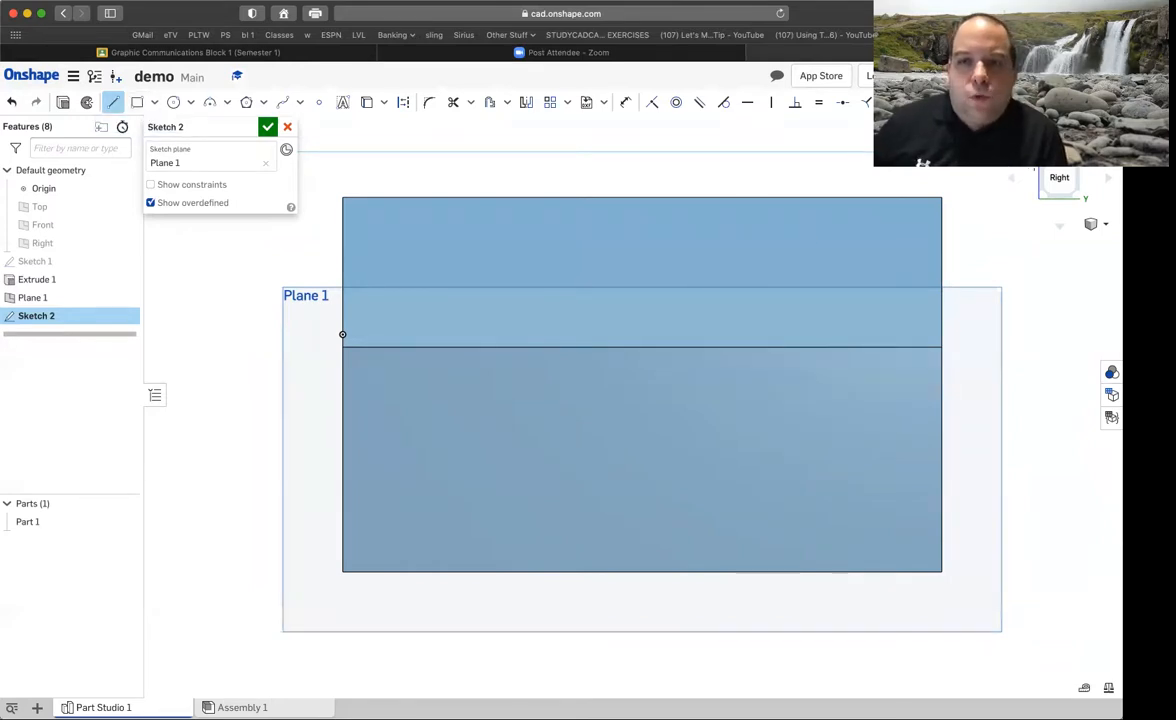
{"action": "left_click", "coordinate": [137, 102]}
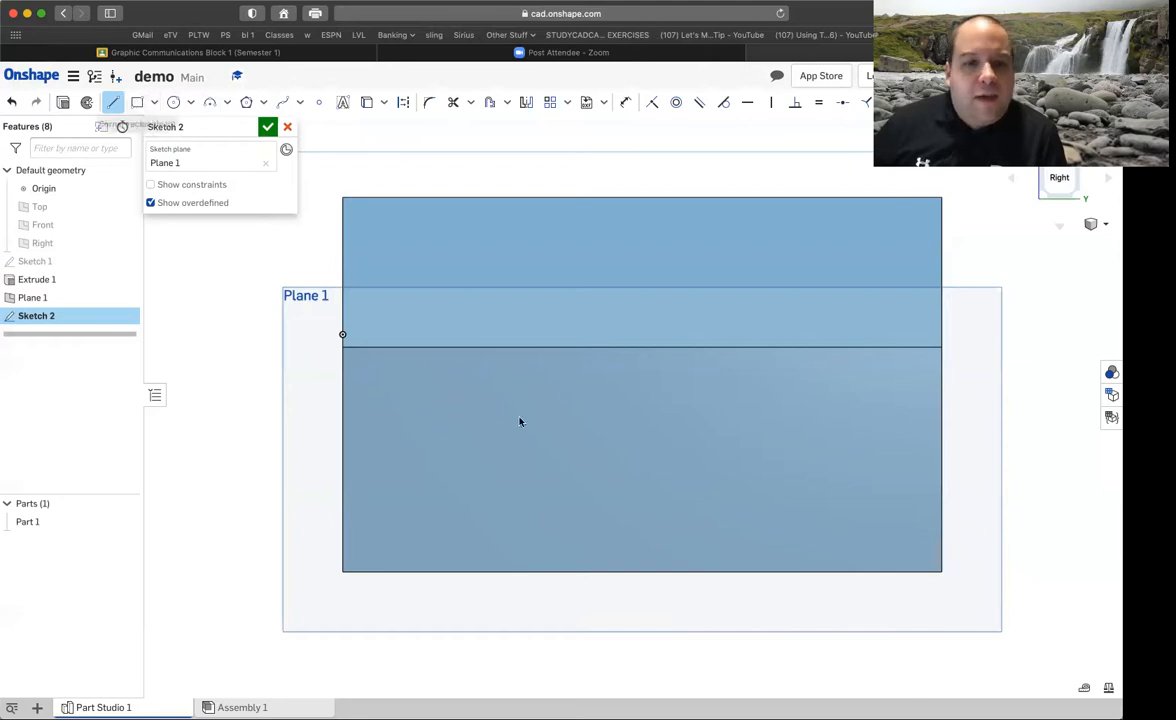
{"action": "left_click", "coordinate": [535, 570]}
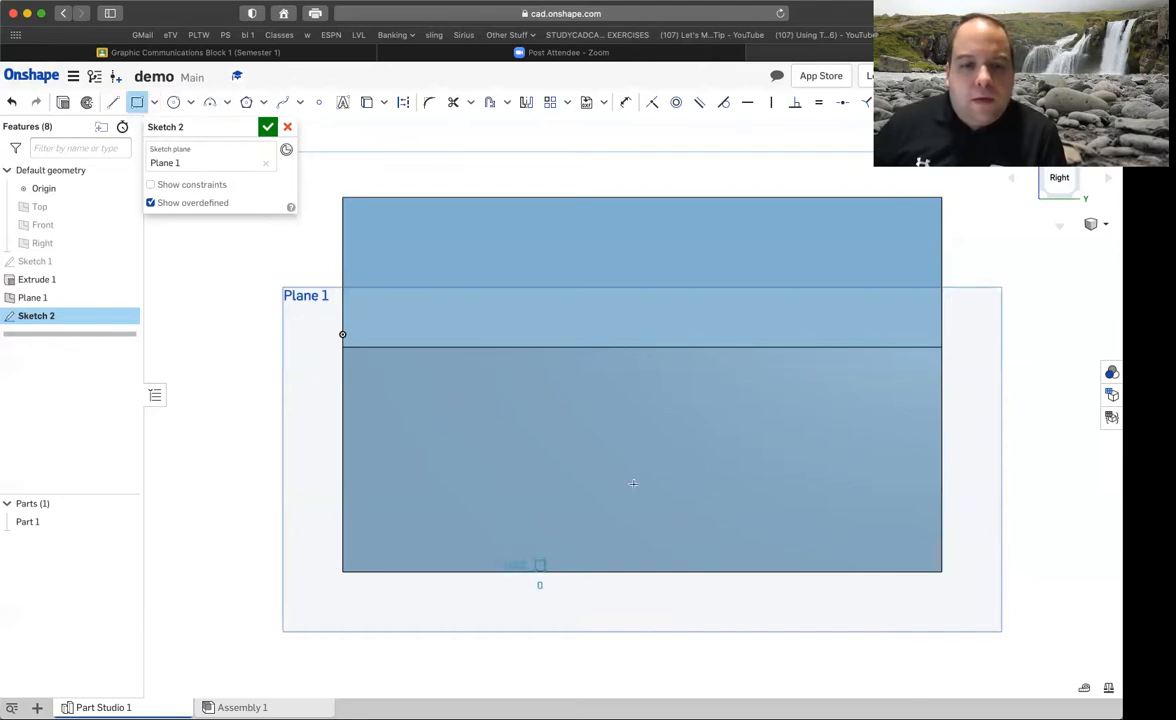
{"action": "left_click", "coordinate": [745, 327]}
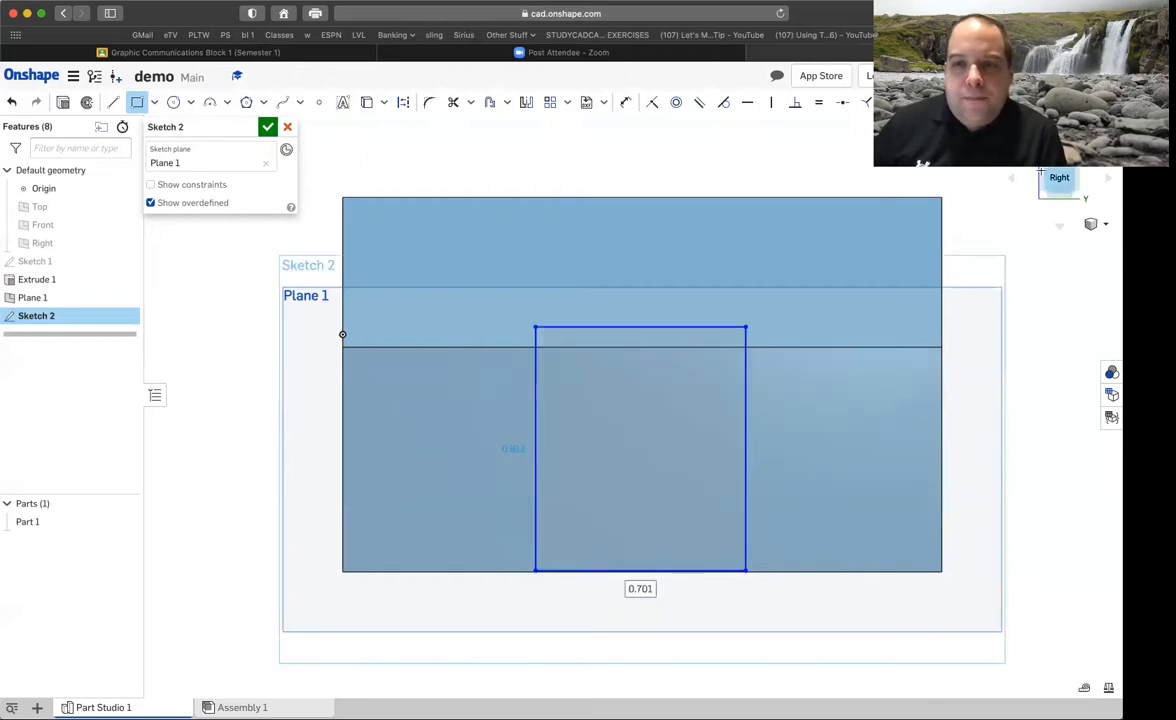
Check the rectangle's position away from the house in the isometric and Front views
{"action": "key", "text": "shift+7"}
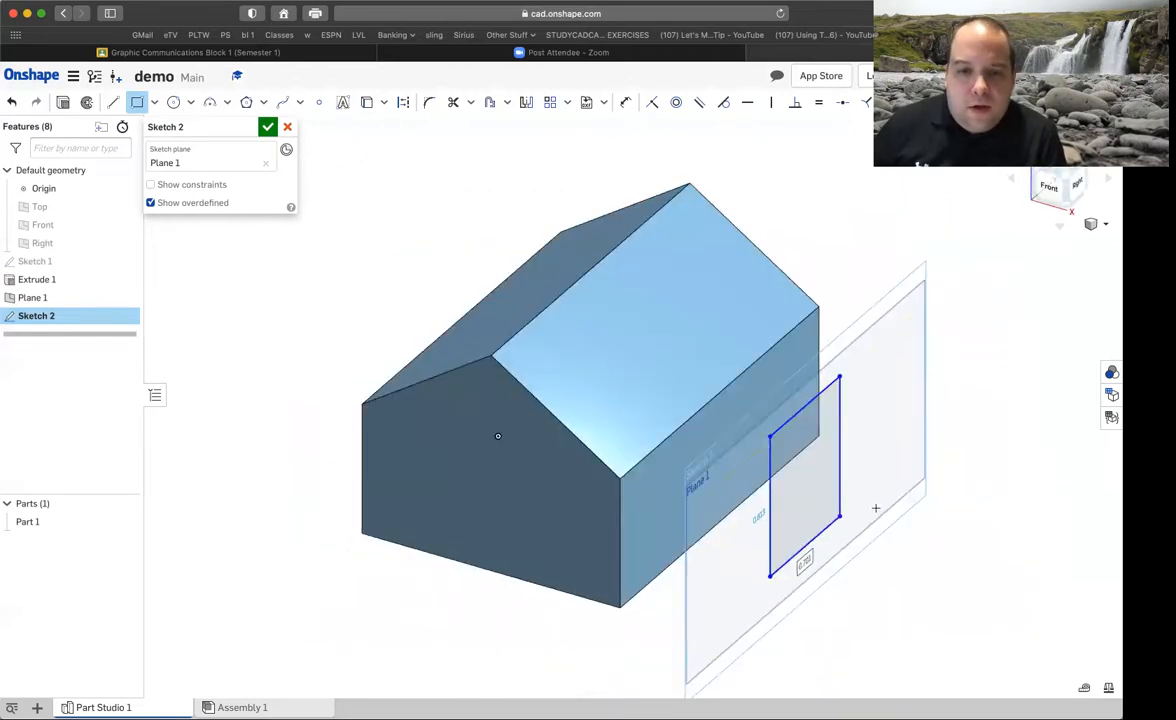
{"action": "left_click", "coordinate": [1048, 187]}
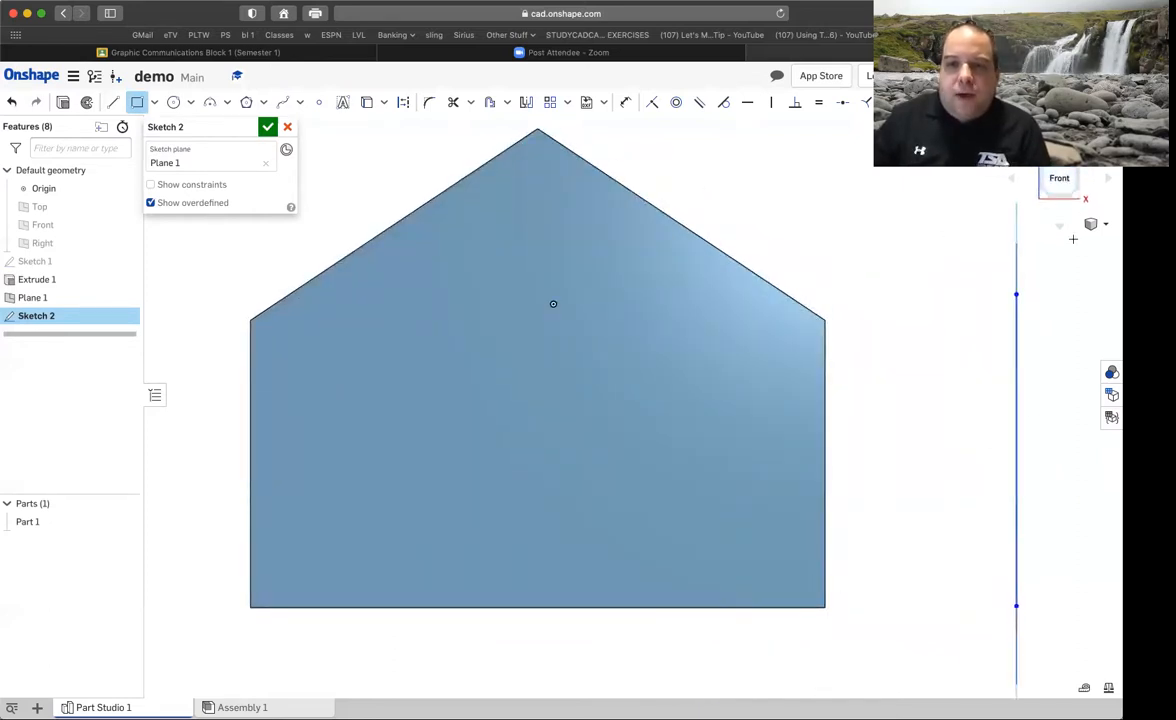
{"action": "key", "text": "shift+7"}
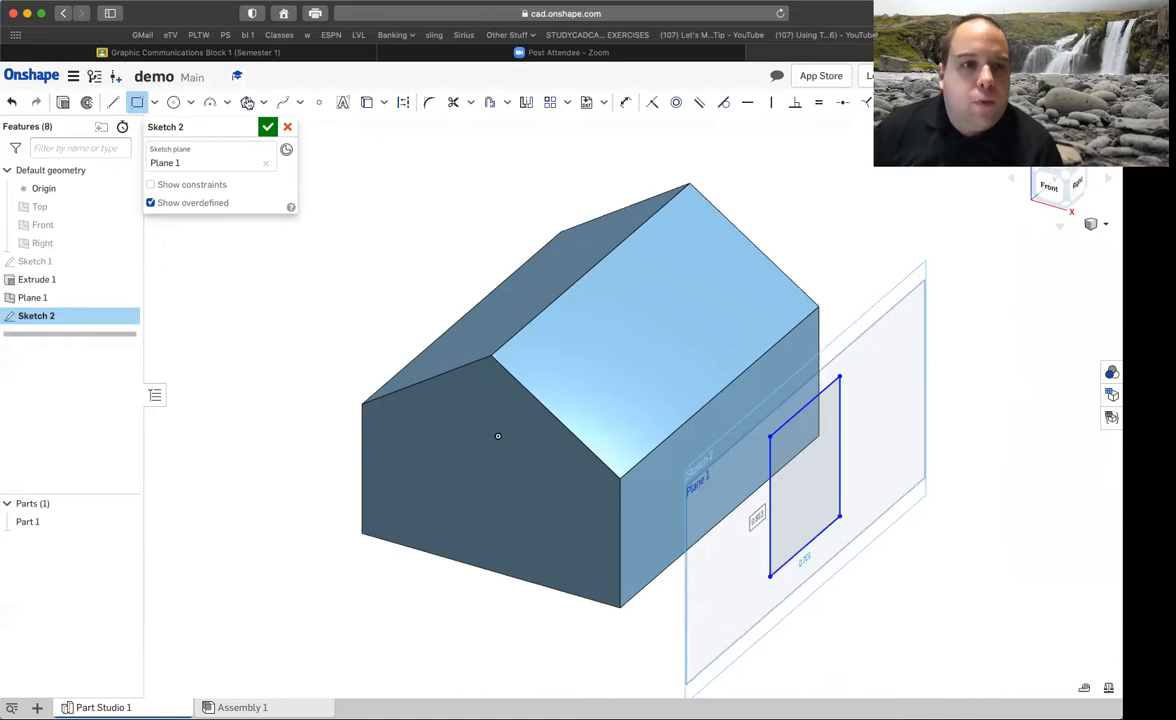
Undo the corner rectangle and project the house's side wall and roof faces onto the offset sketch plane
{"action": "left_click", "coordinate": [12, 102]}
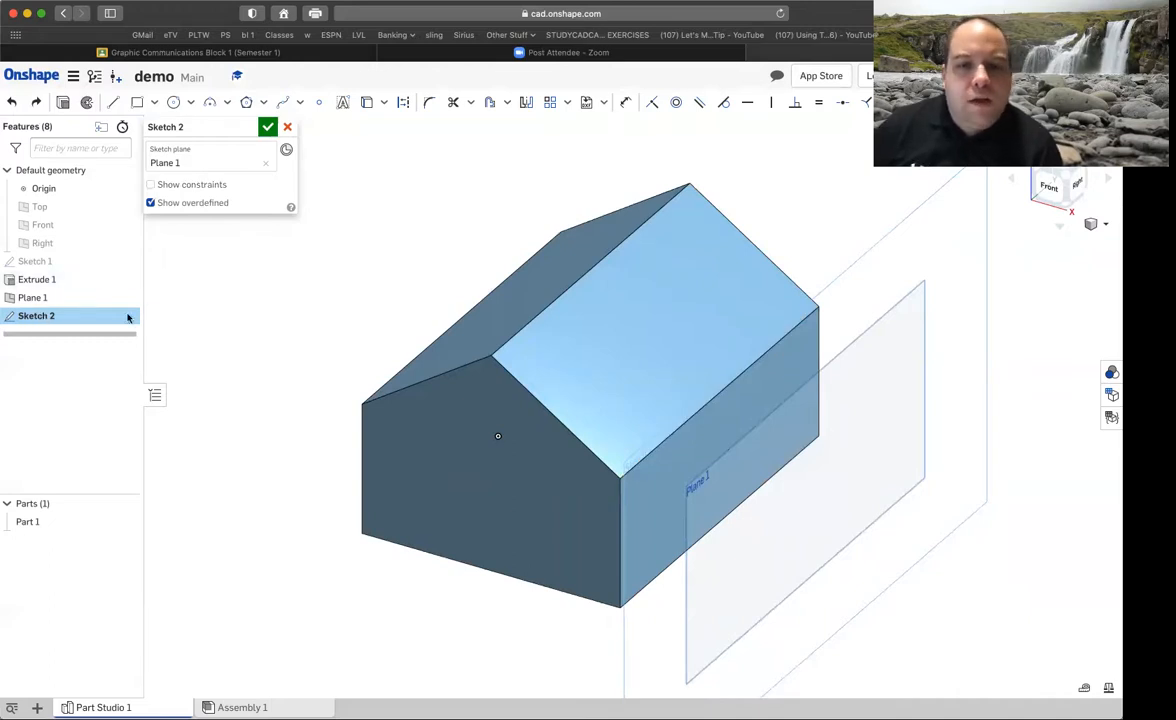
{"action": "left_click", "coordinate": [1078, 183]}
{"action": "scroll", "coordinate": [510, 461], "scroll_direction": "down", "scroll_amount": 5}
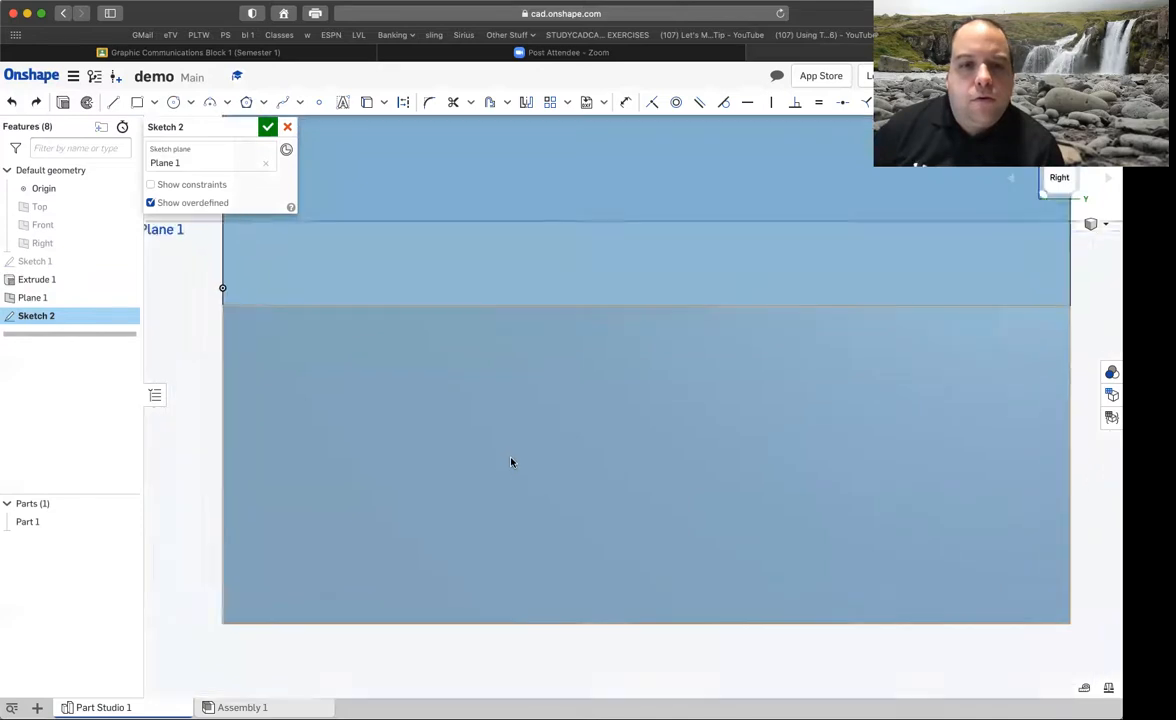
{"action": "left_click", "coordinate": [113, 102]}
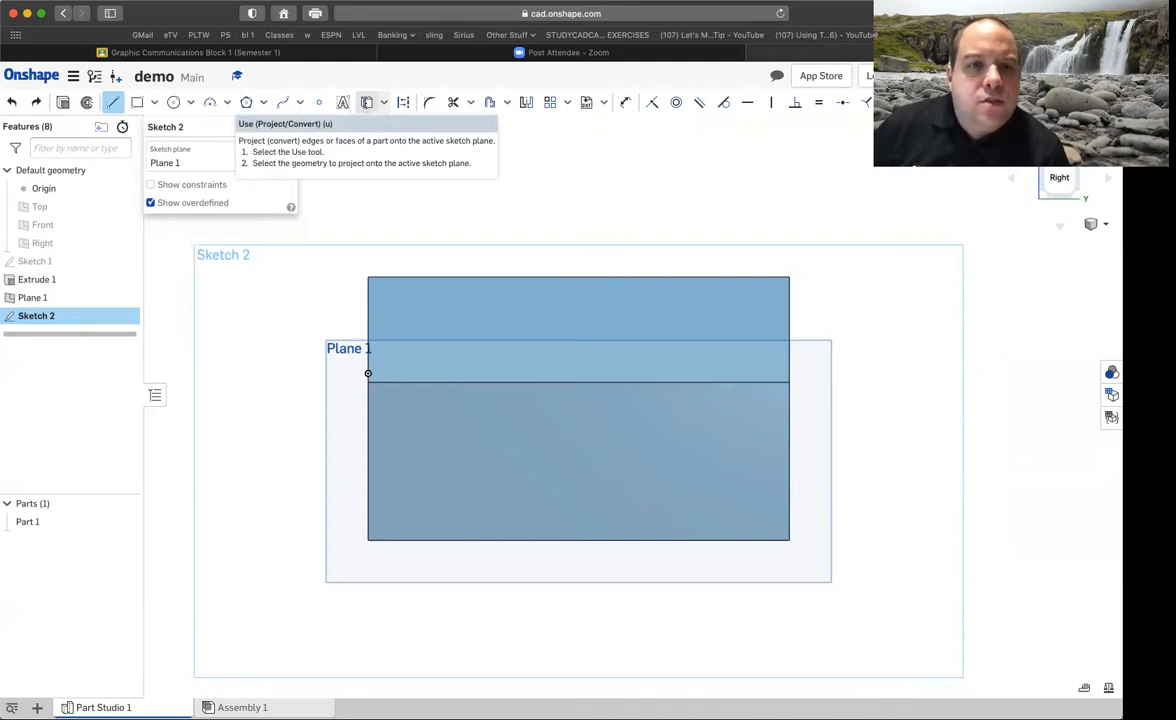
{"action": "left_click", "coordinate": [366, 102]}
{"action": "left_click", "coordinate": [557, 310]}
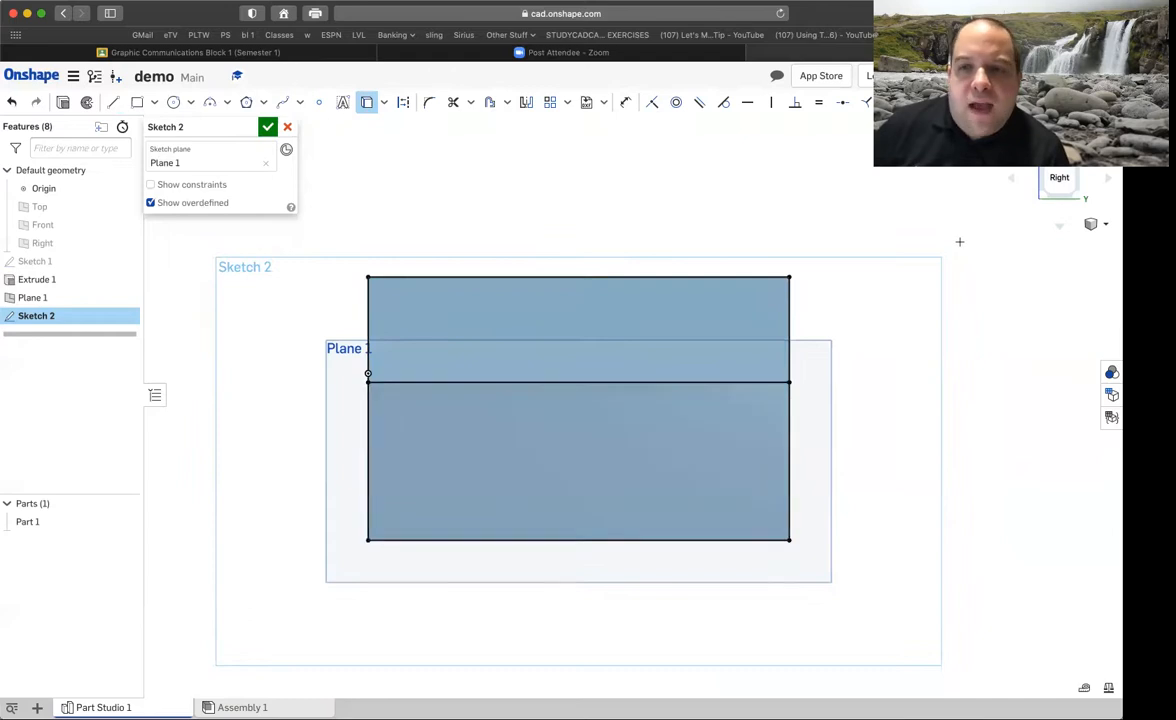
{"action": "key", "text": "shift+7"}
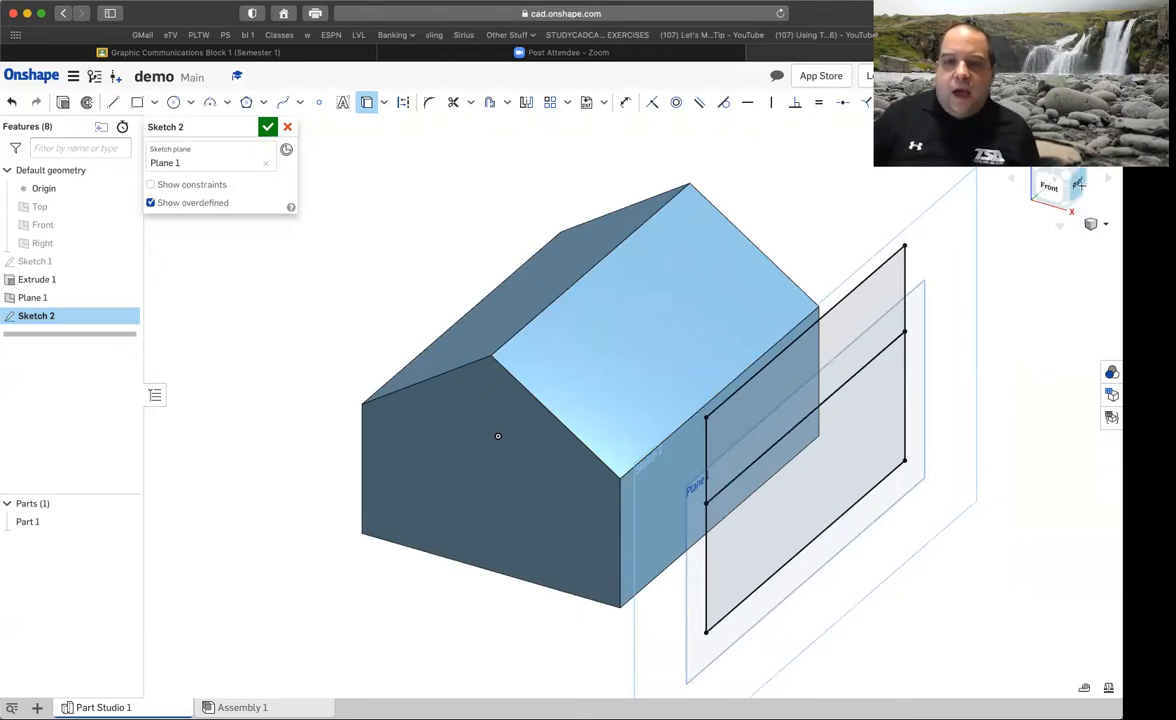
Draw a corner rectangle about 0.71 in wide and 0.83 in high from the projected bottom edge to just above the eave line
{"action": "key", "text": "n"}
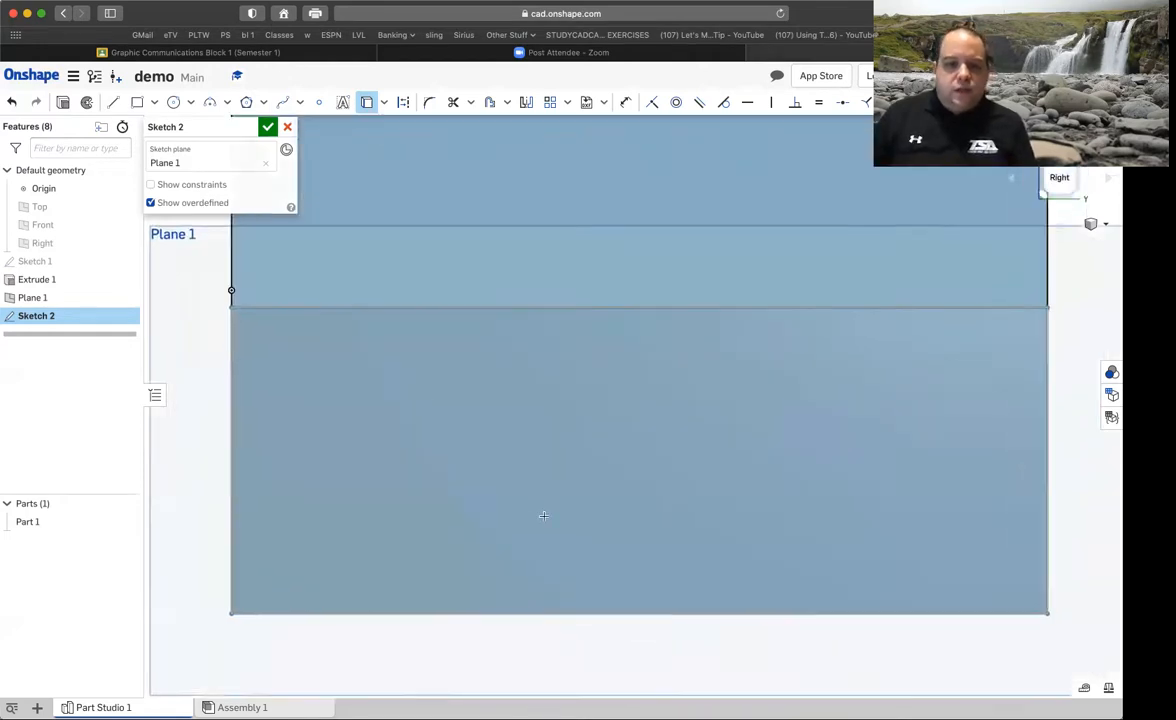
{"action": "scroll", "coordinate": [543, 515], "scroll_direction": "down", "scroll_amount": 3}
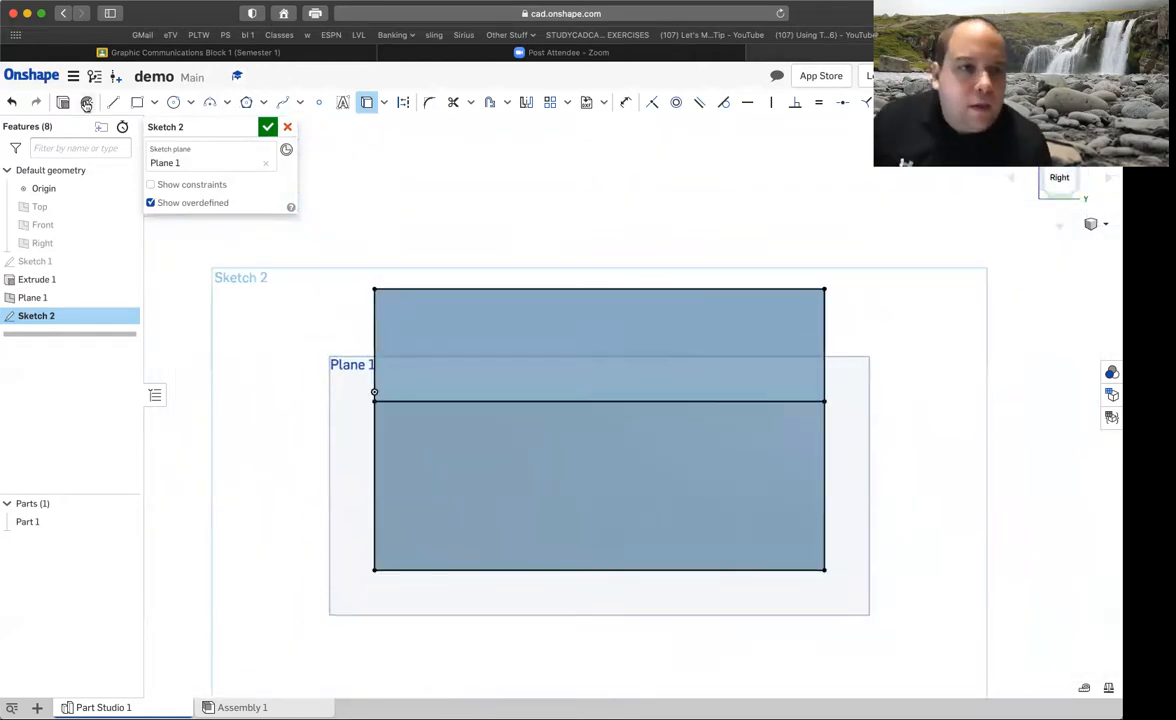
{"action": "left_click", "coordinate": [137, 102]}
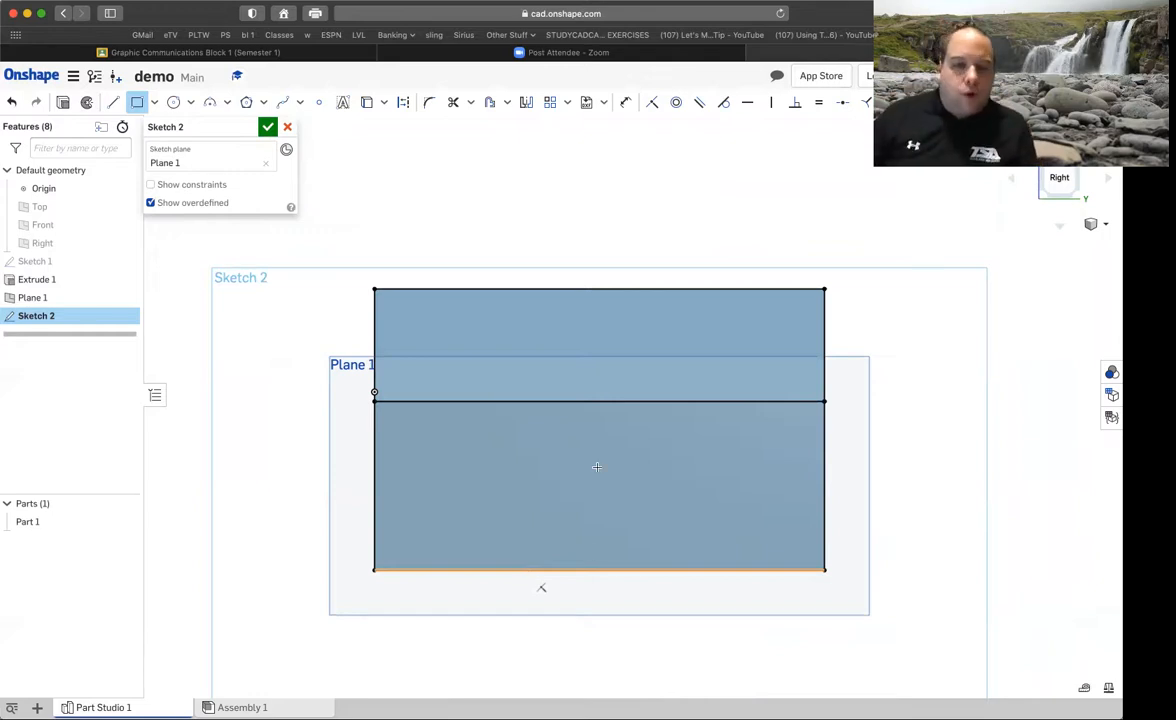
{"action": "left_click", "coordinate": [500, 570]}
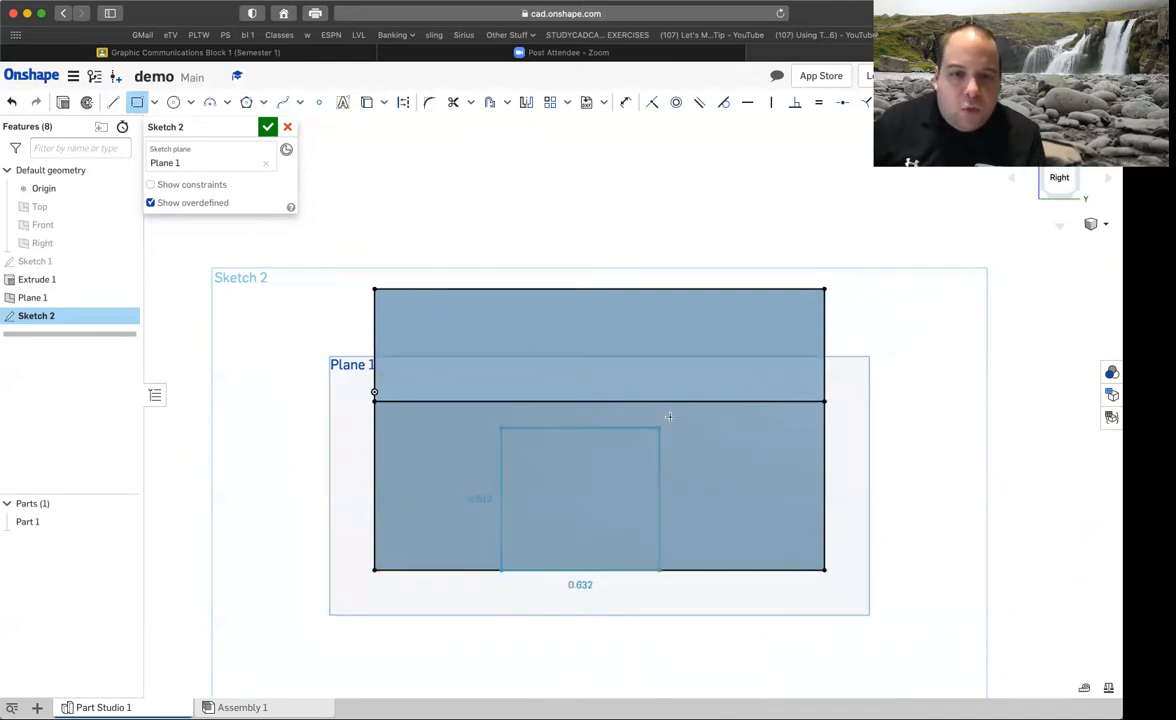
{"action": "left_click", "coordinate": [660, 383]}
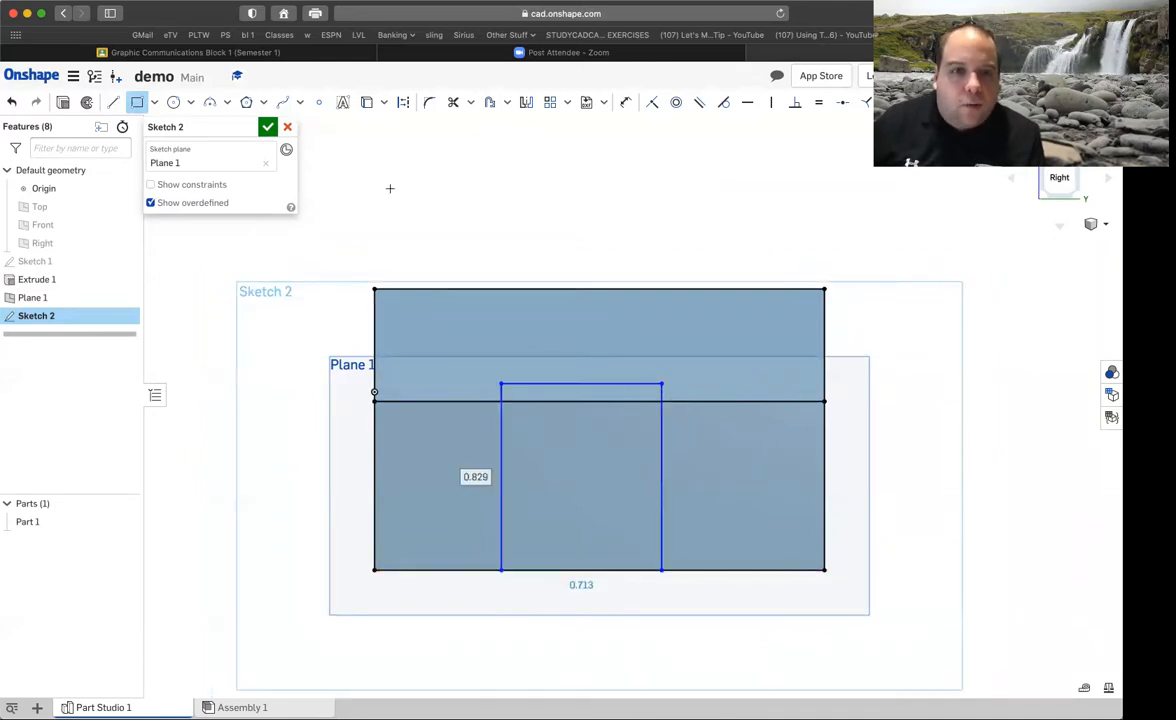
Dimension the distance between the rectangle's left side and the house's left edge as 0.5 in
{"action": "left_click", "coordinate": [626, 102]}
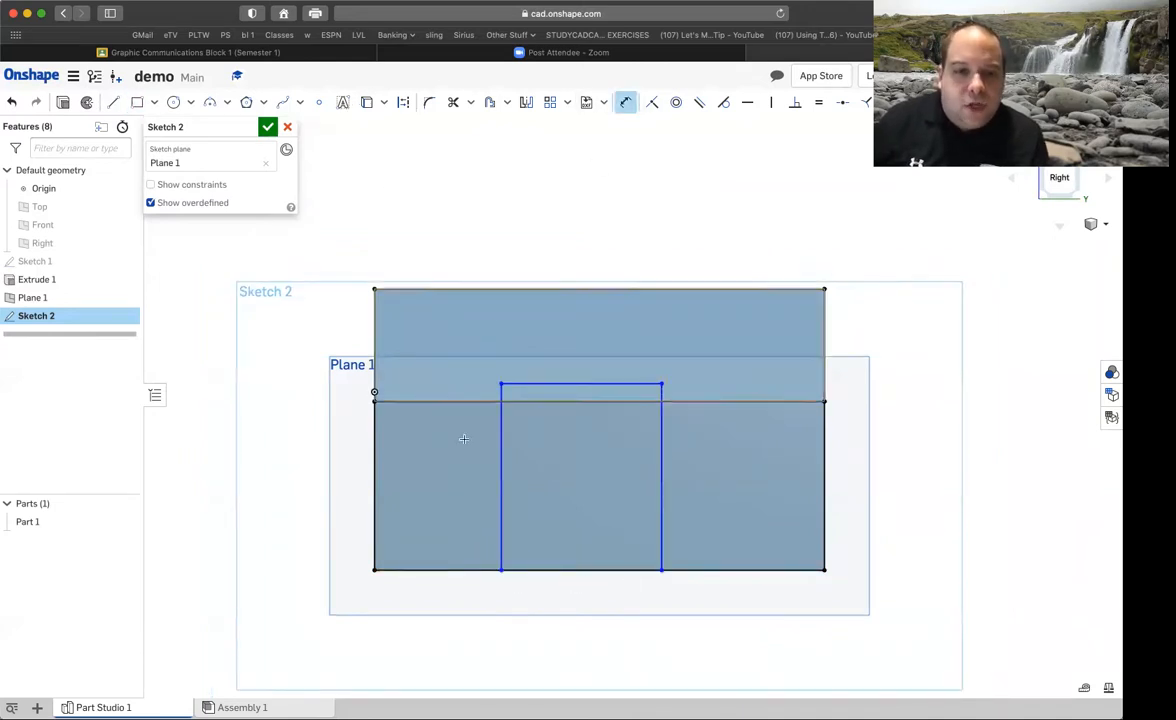
{"action": "left_click", "coordinate": [500, 500]}
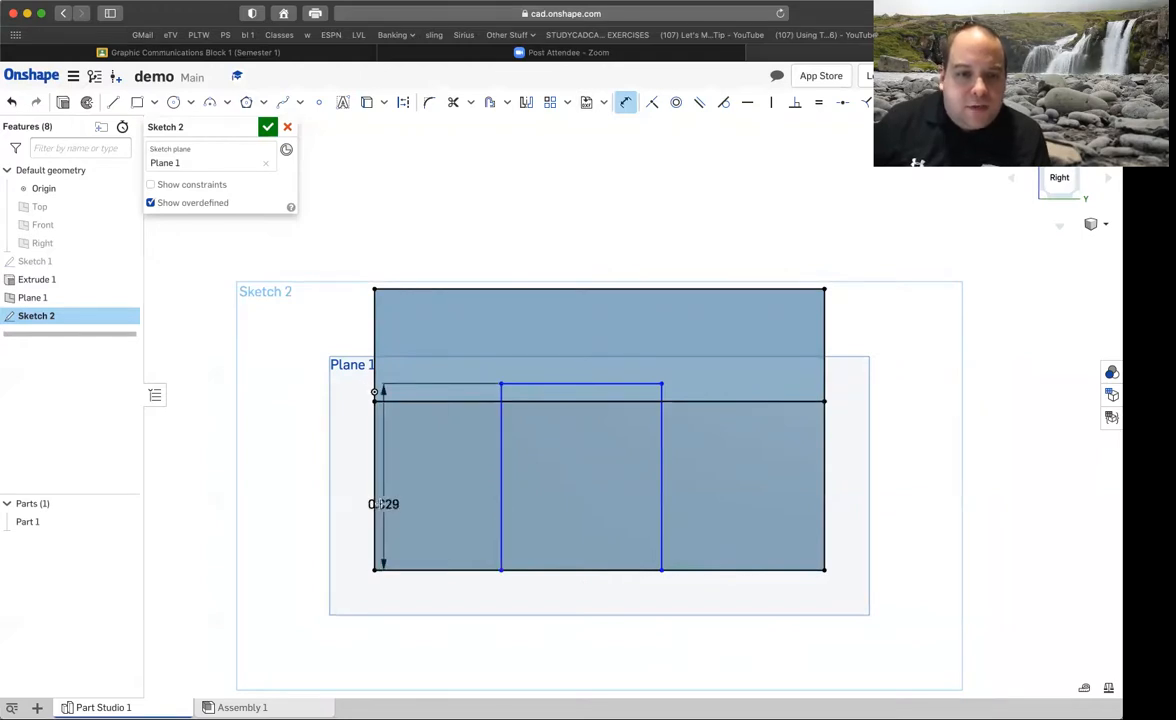
{"action": "left_click", "coordinate": [374, 500]}
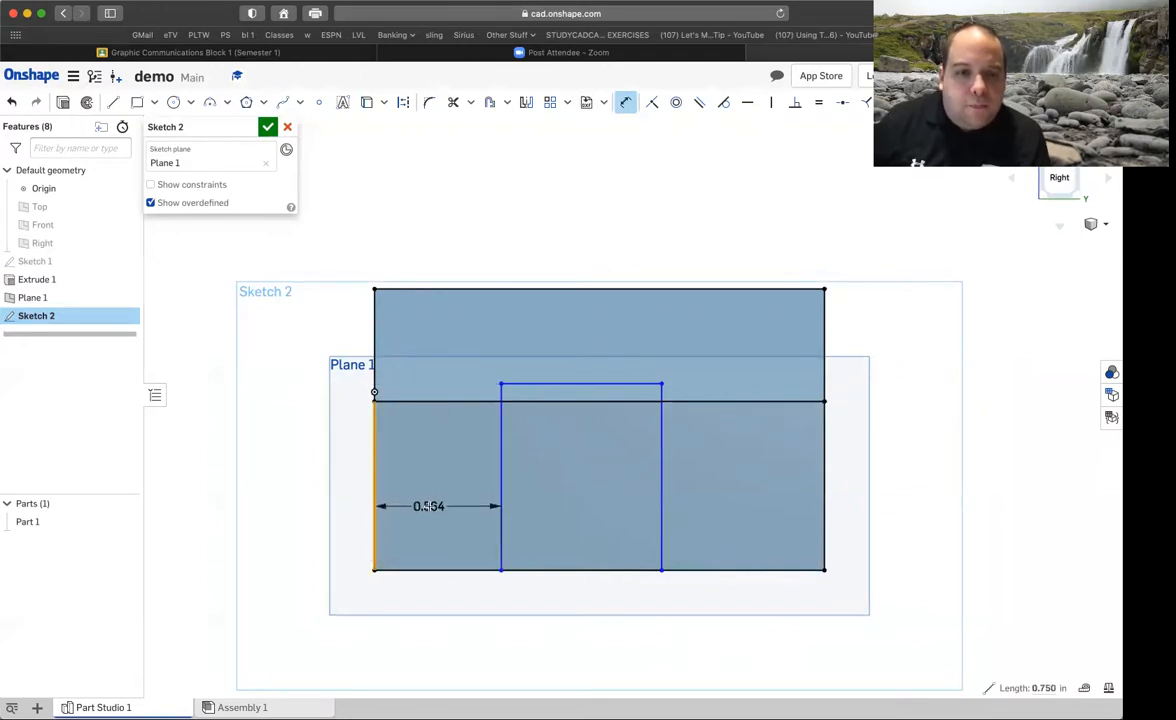
{"action": "left_click", "coordinate": [430, 505]}
{"action": "type", "text": "0.5"}
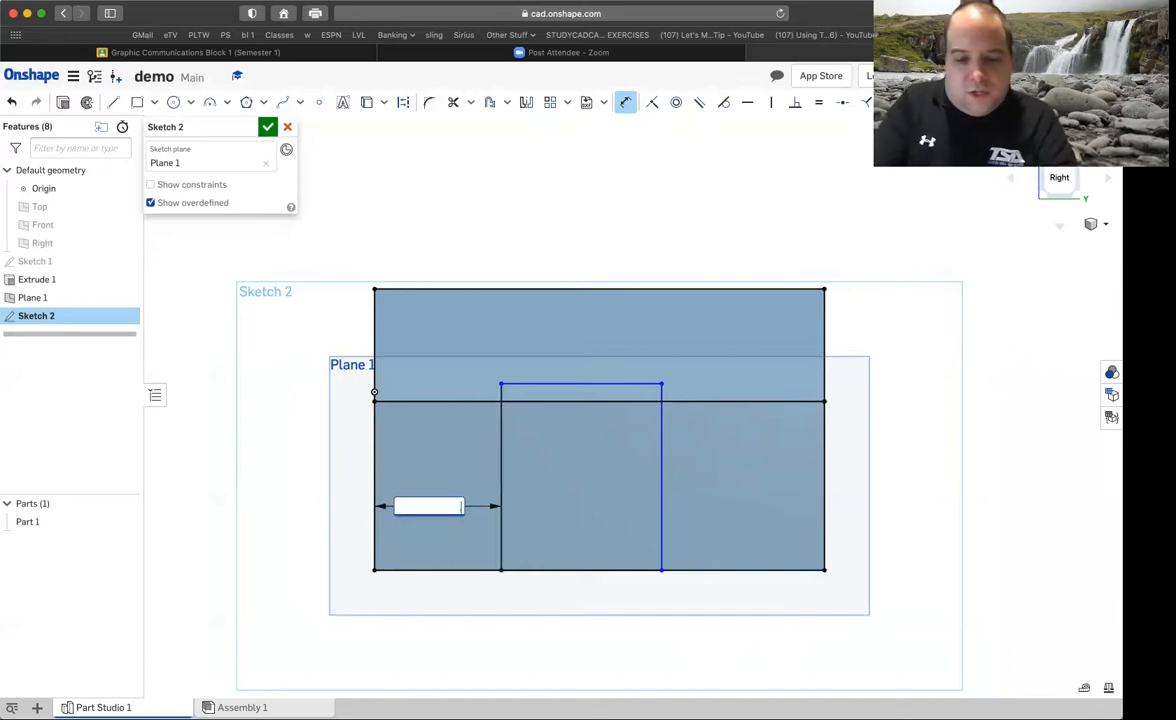
{"action": "key", "text": "Return"}
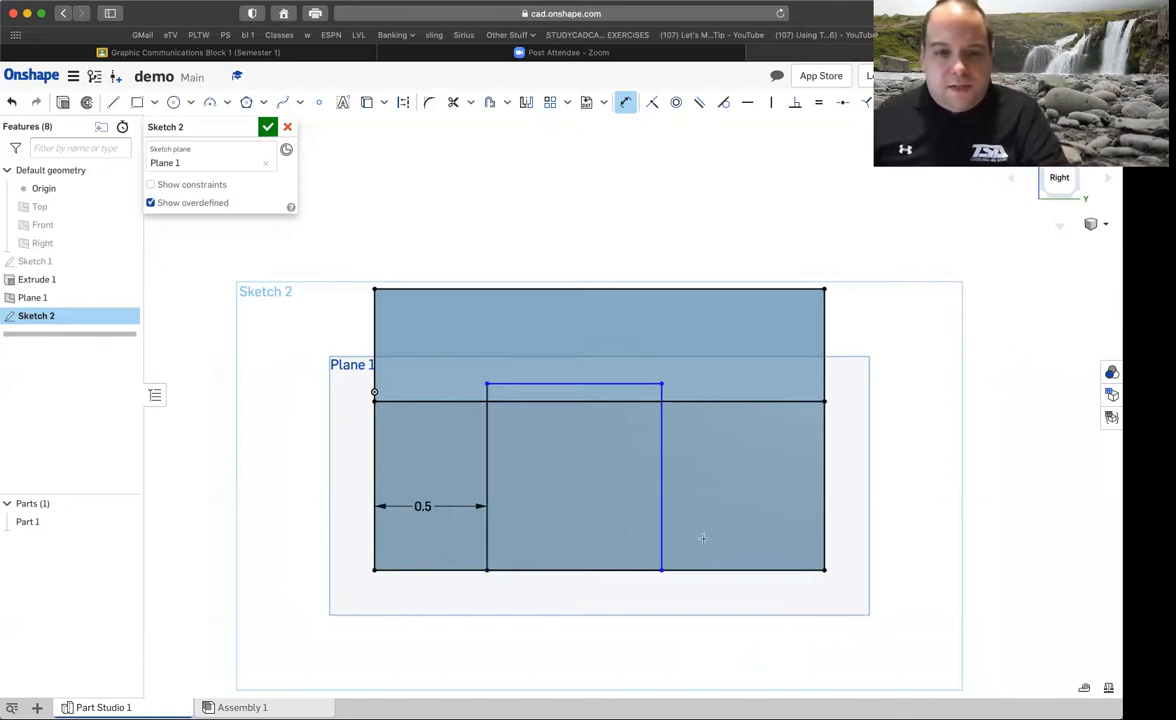
Dimension the distance between the rectangle's right side and the house's right edge as 0.5 in
{"action": "left_click", "coordinate": [662, 529]}
{"action": "left_click", "coordinate": [822, 532]}
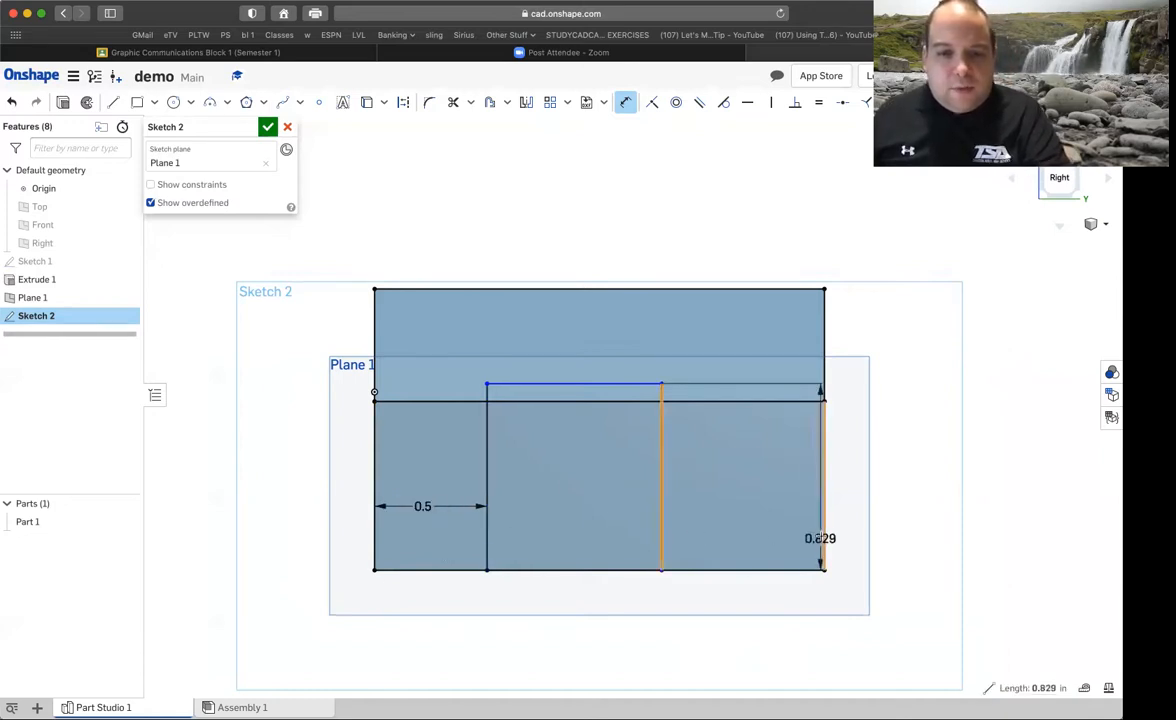
{"action": "left_click", "coordinate": [773, 531]}
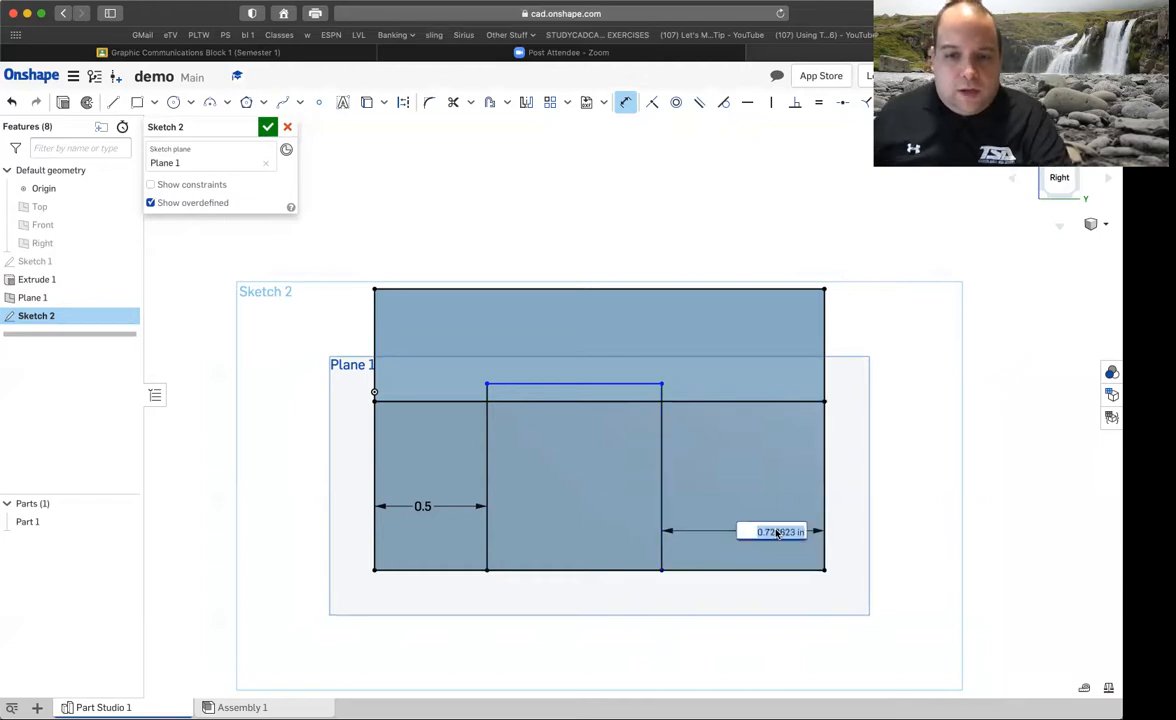
{"action": "key", "text": "BackSpace"}
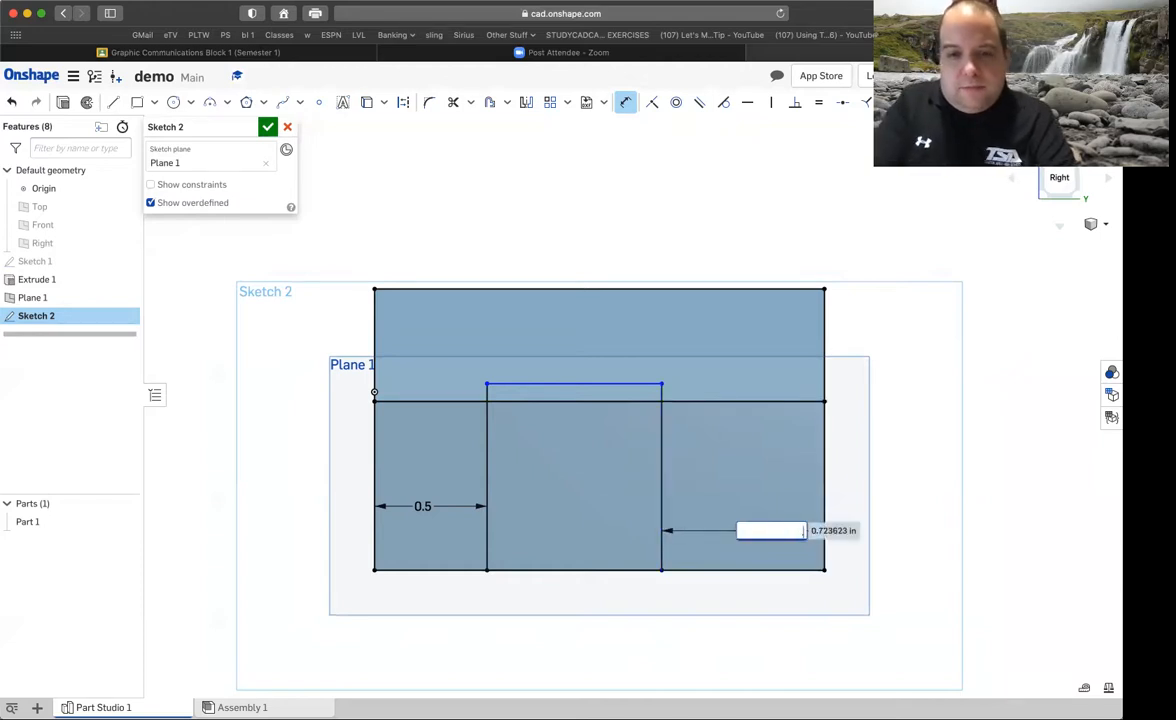
{"action": "type", "text": "0.5"}
{"action": "key", "text": "Return"}
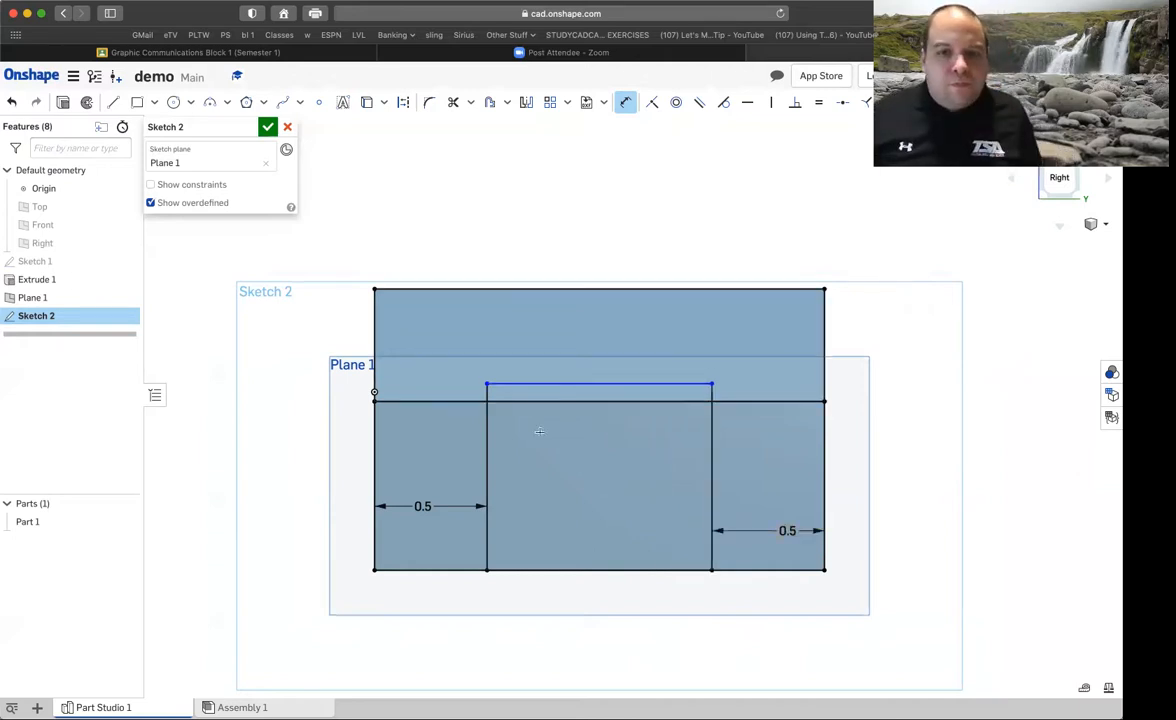
Dimension the rectangle's height, try to set it to .75 in, and accept the sketch
{"action": "left_click", "coordinate": [487, 432]}
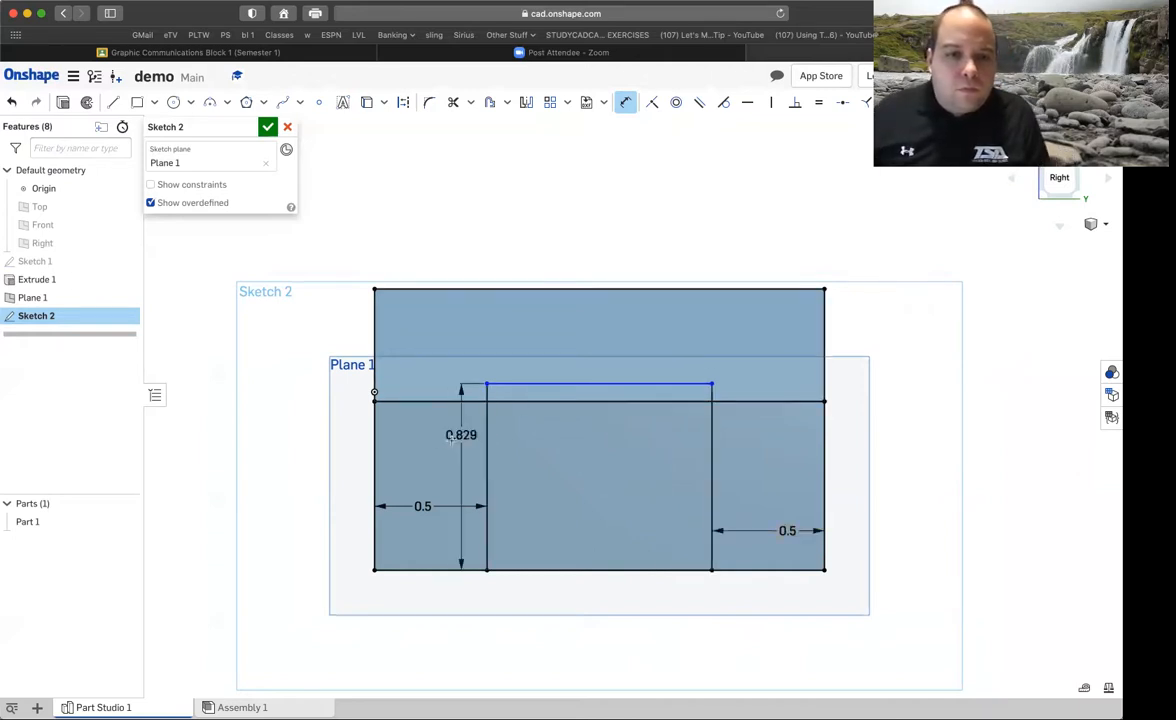
{"action": "left_click", "coordinate": [438, 477]}
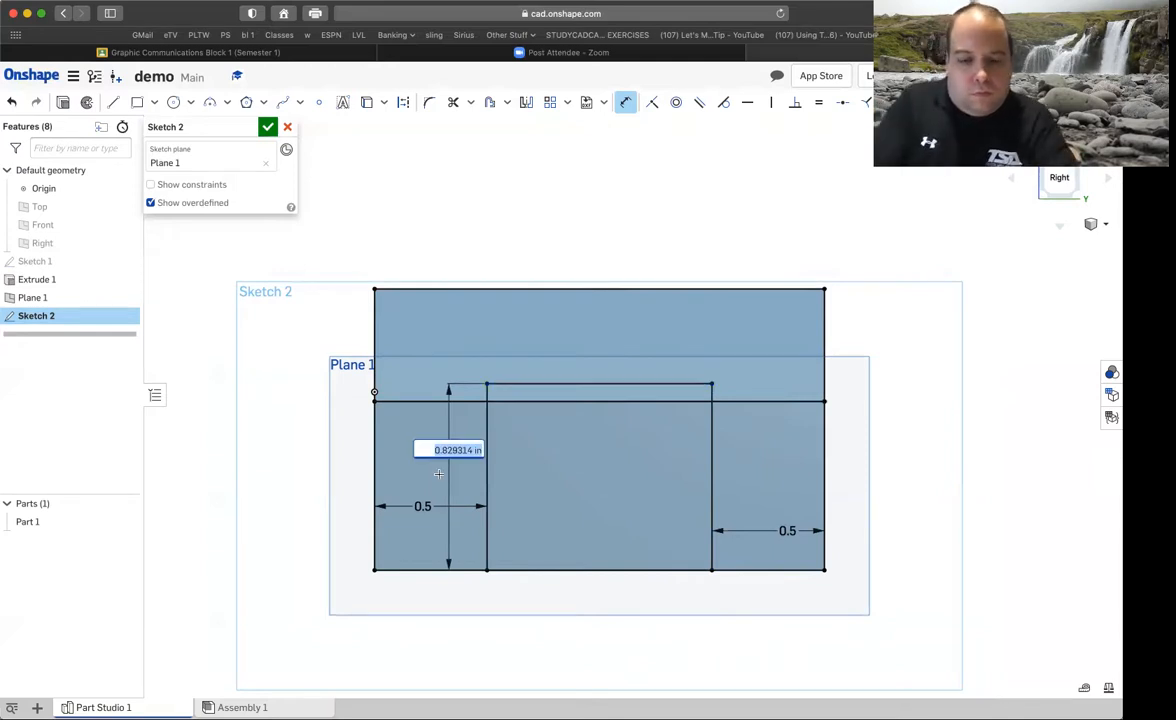
{"action": "key", "text": "BackSpace"}
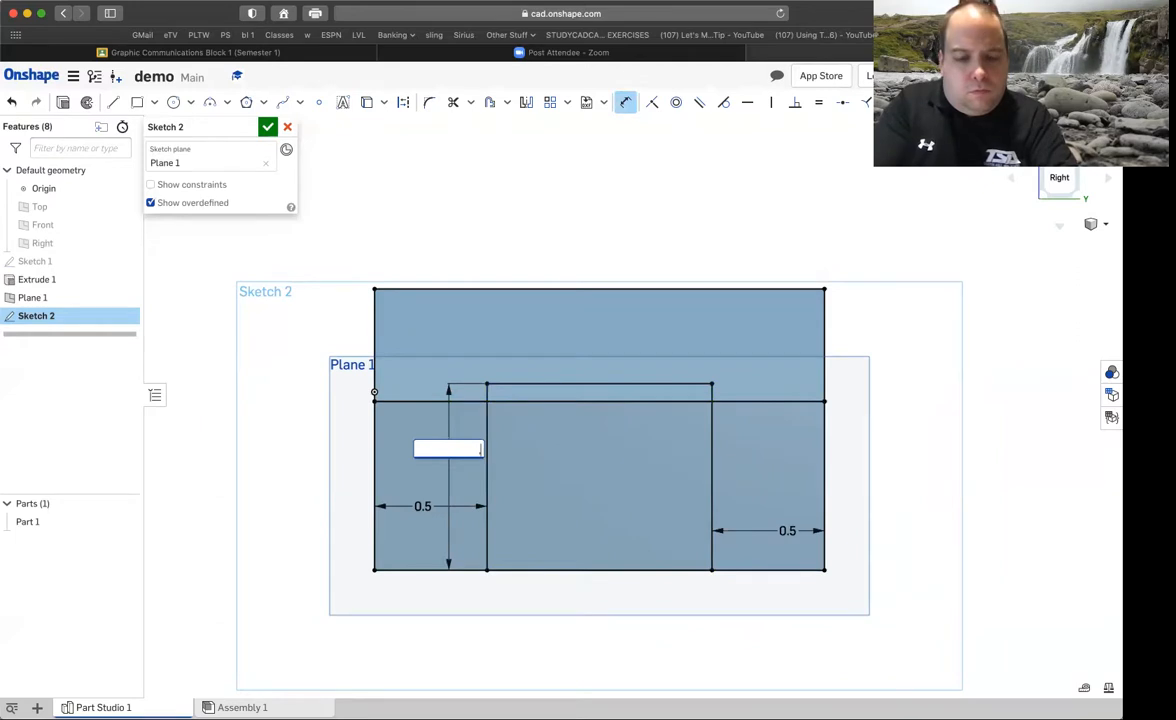
{"action": "key", "text": "Return"}
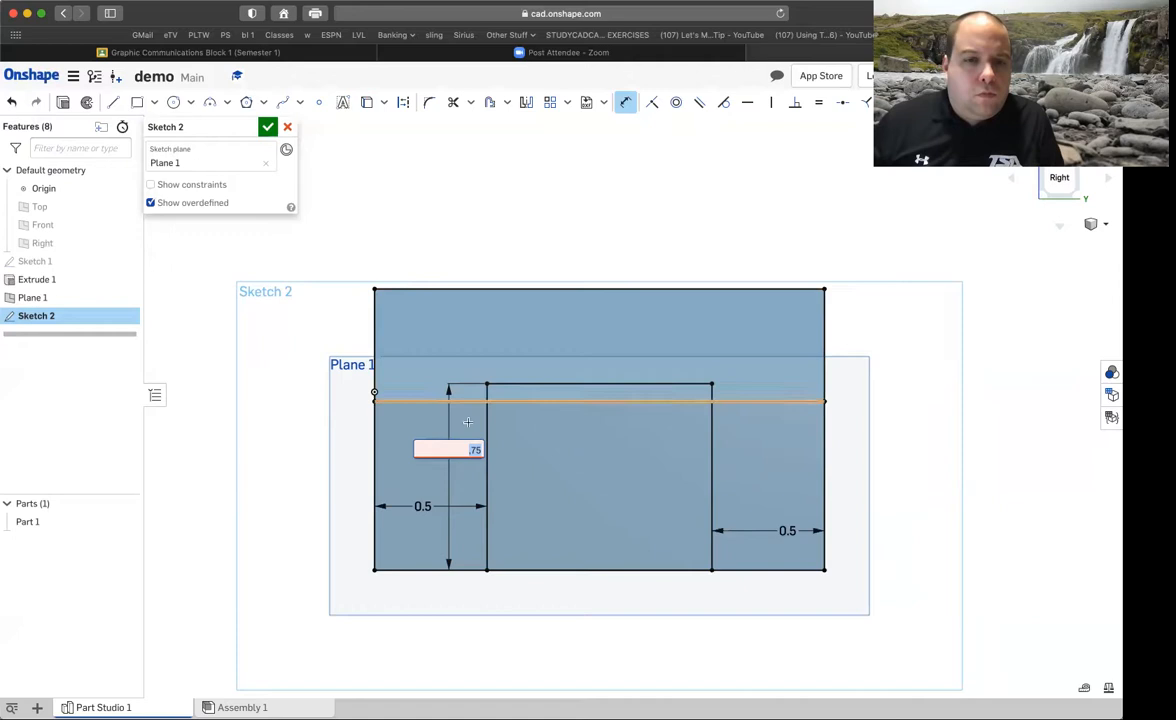
{"action": "left_click", "coordinate": [267, 129]}
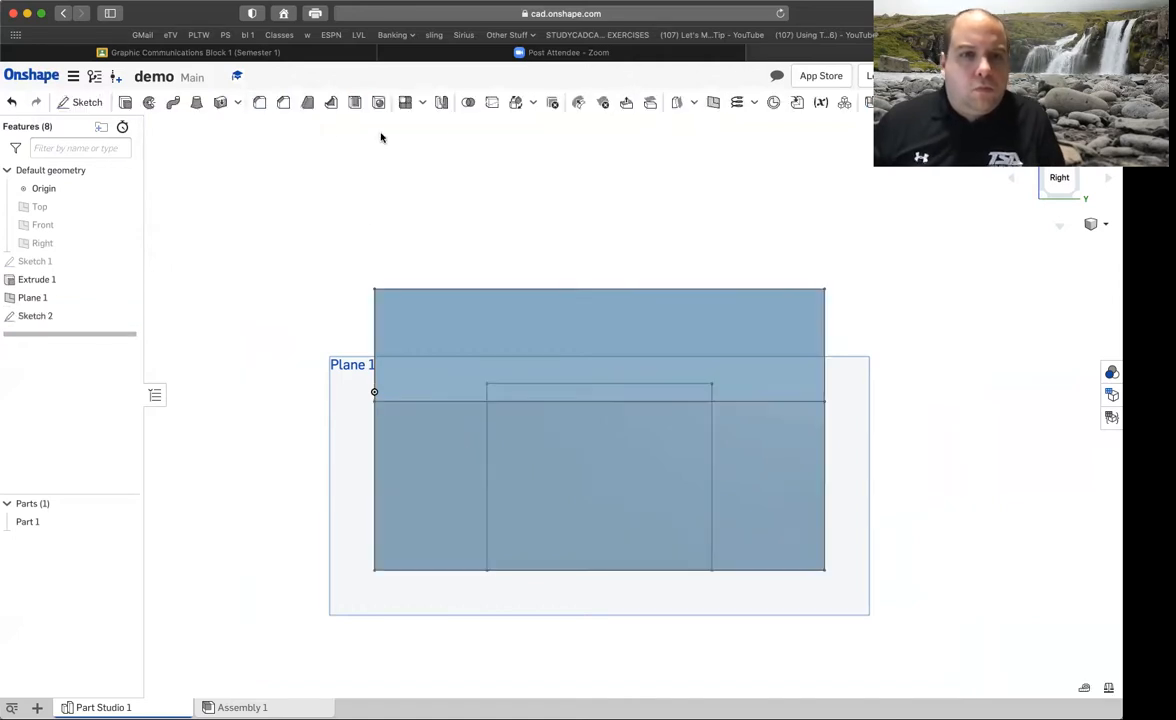
Reopen Sketch 2 and draw a vertical line about 1.06 in long upward from the midpoint of the rectangle's bottom edge
{"action": "double_click", "coordinate": [30, 316]}
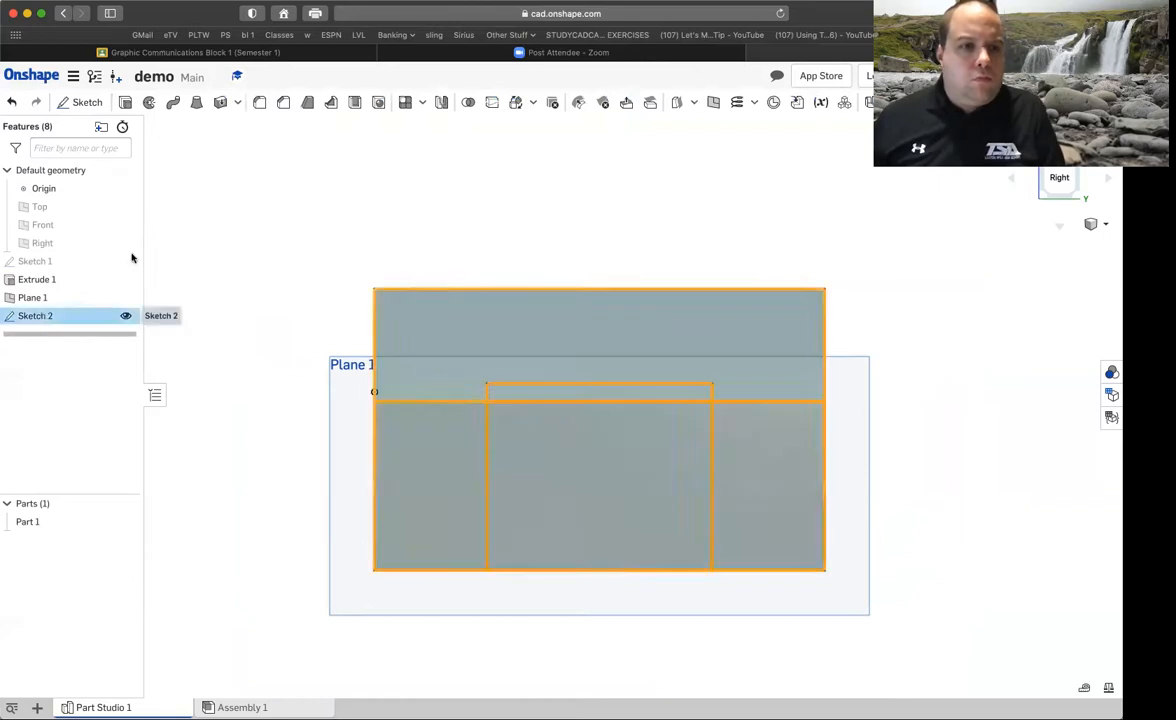
{"action": "left_click", "coordinate": [596, 385]}
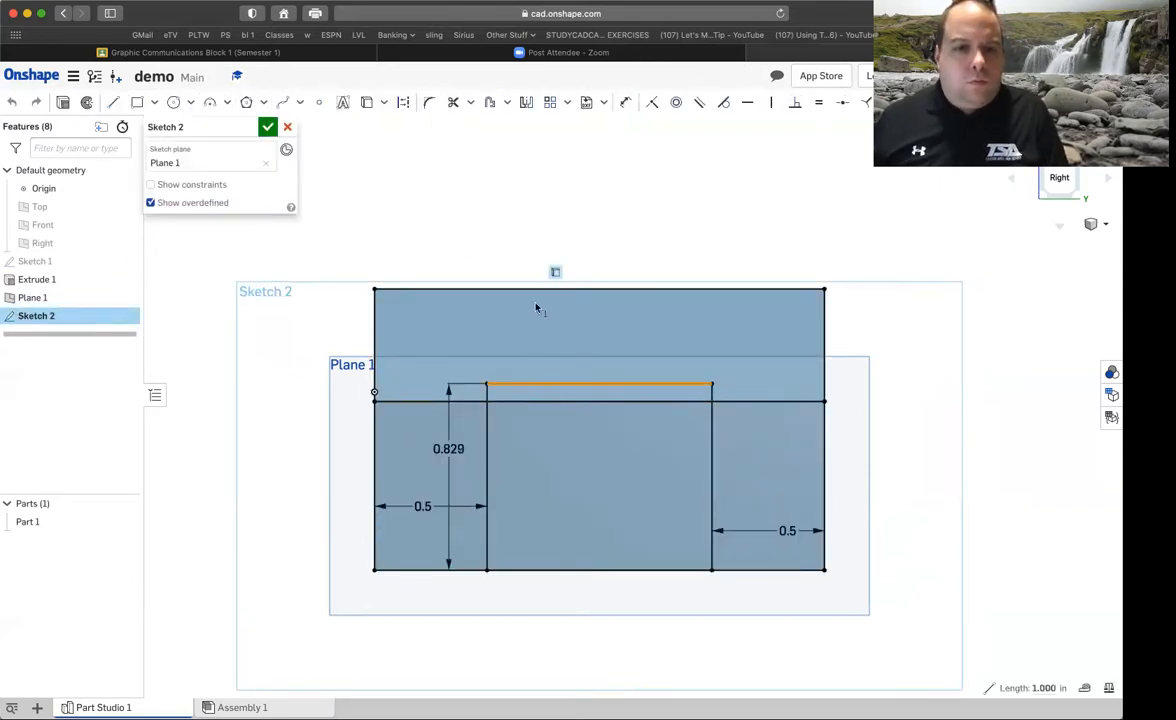
{"action": "mouse_move", "coordinate": [574, 386]}
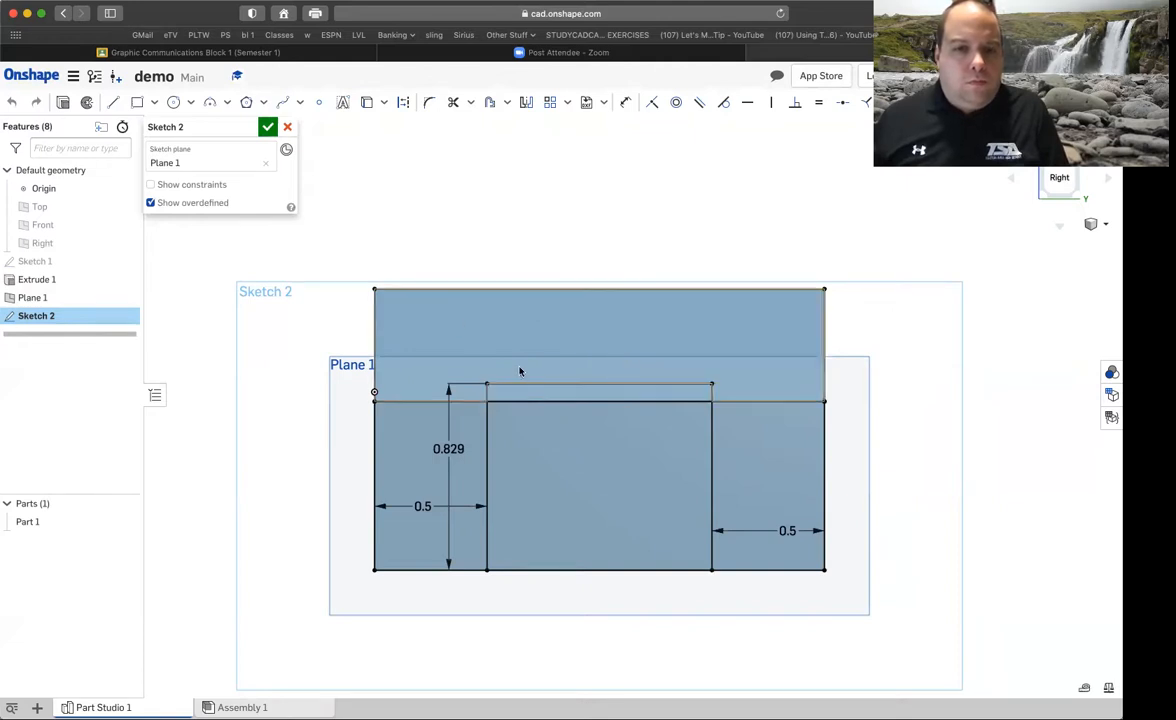
{"action": "left_click", "coordinate": [113, 102]}
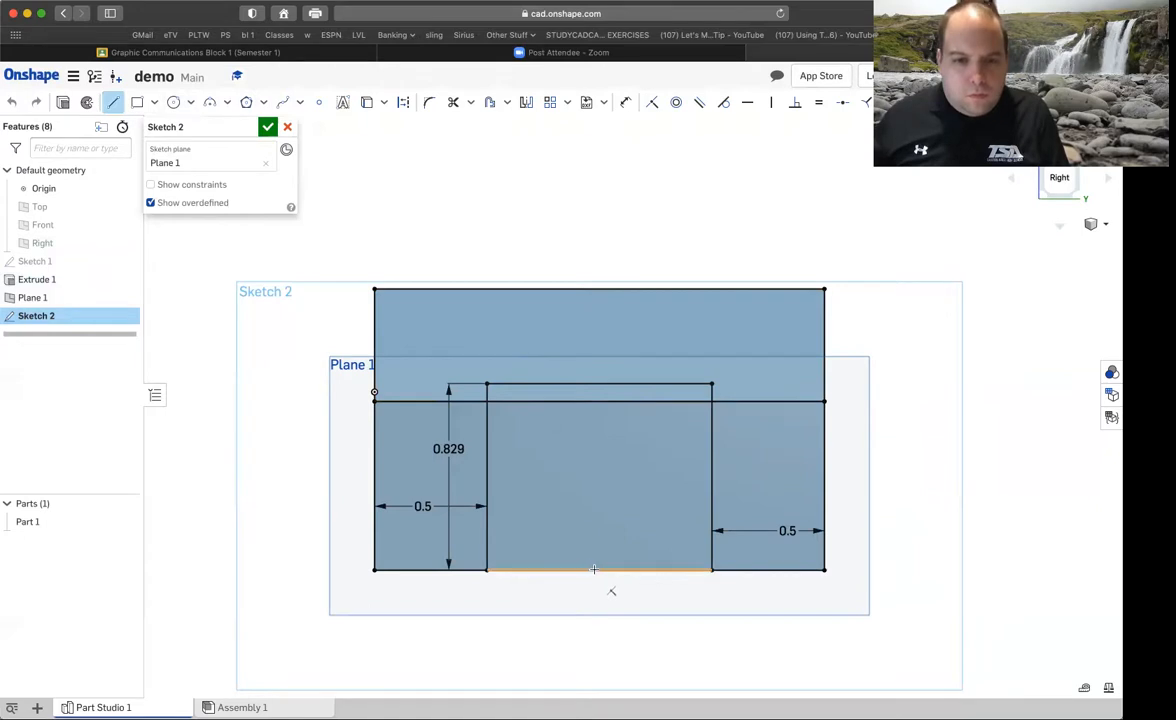
{"action": "left_click", "coordinate": [599, 570]}
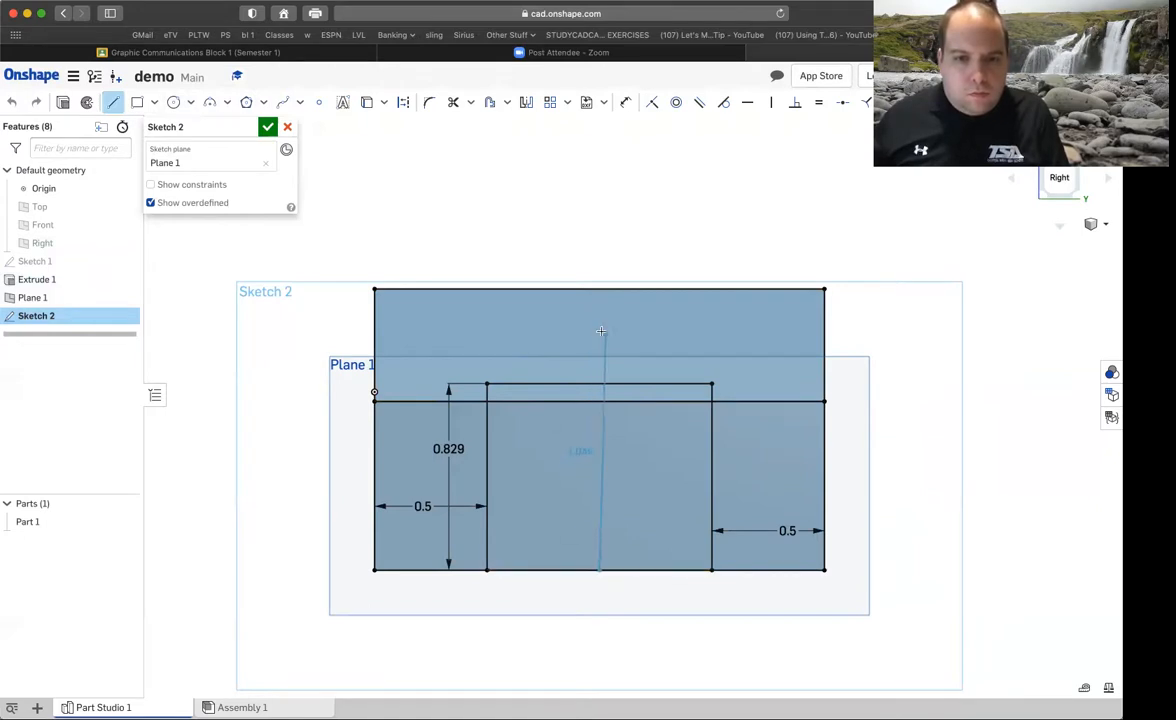
{"action": "left_click", "coordinate": [564, 332]}
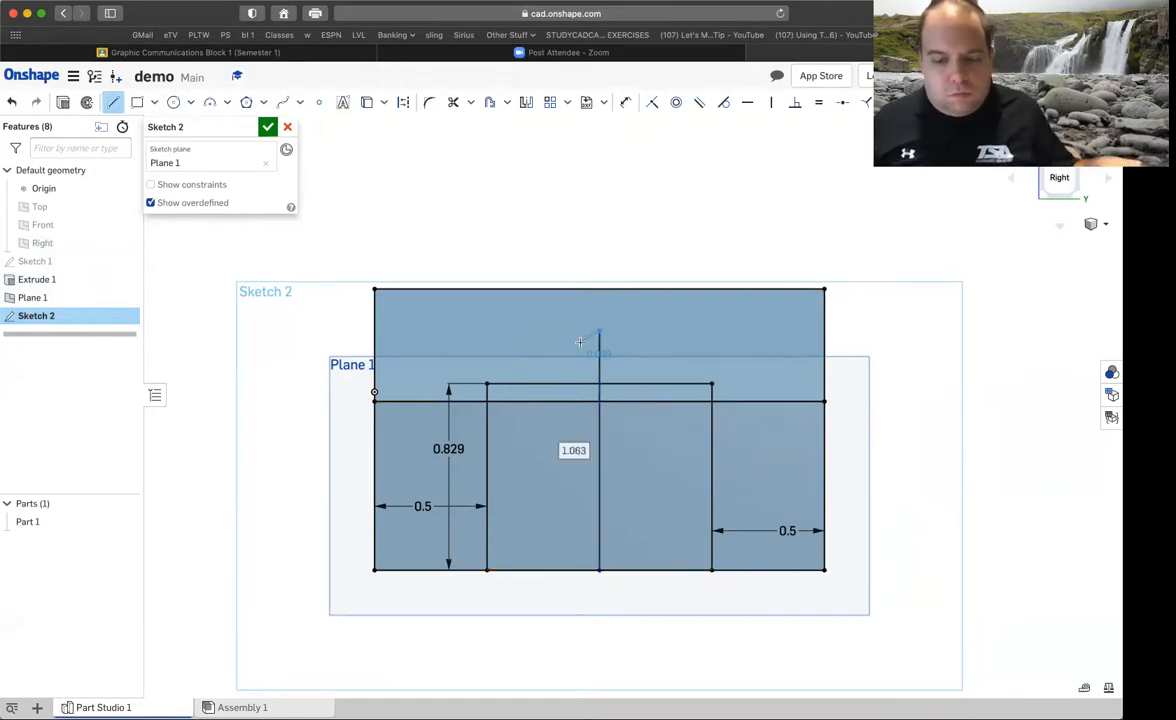
{"action": "key", "text": "Escape"}
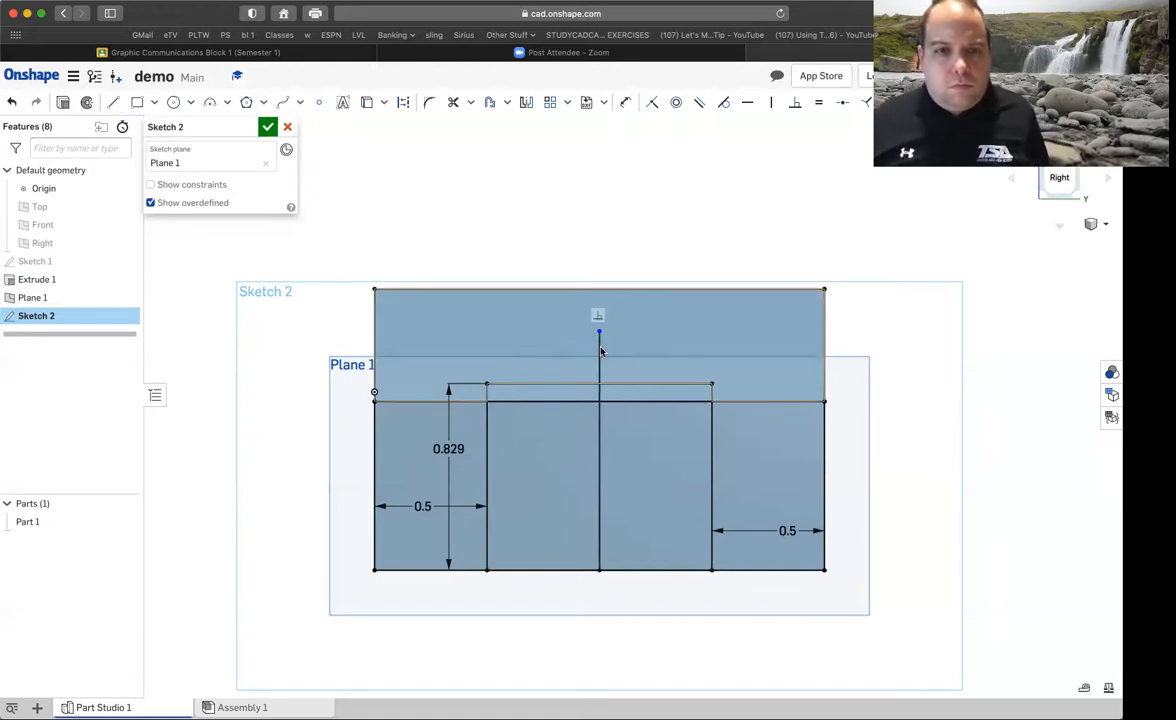
Convert the vertical centre line of the rectangle to construction geometry
{"action": "right_click", "coordinate": [601, 353]}
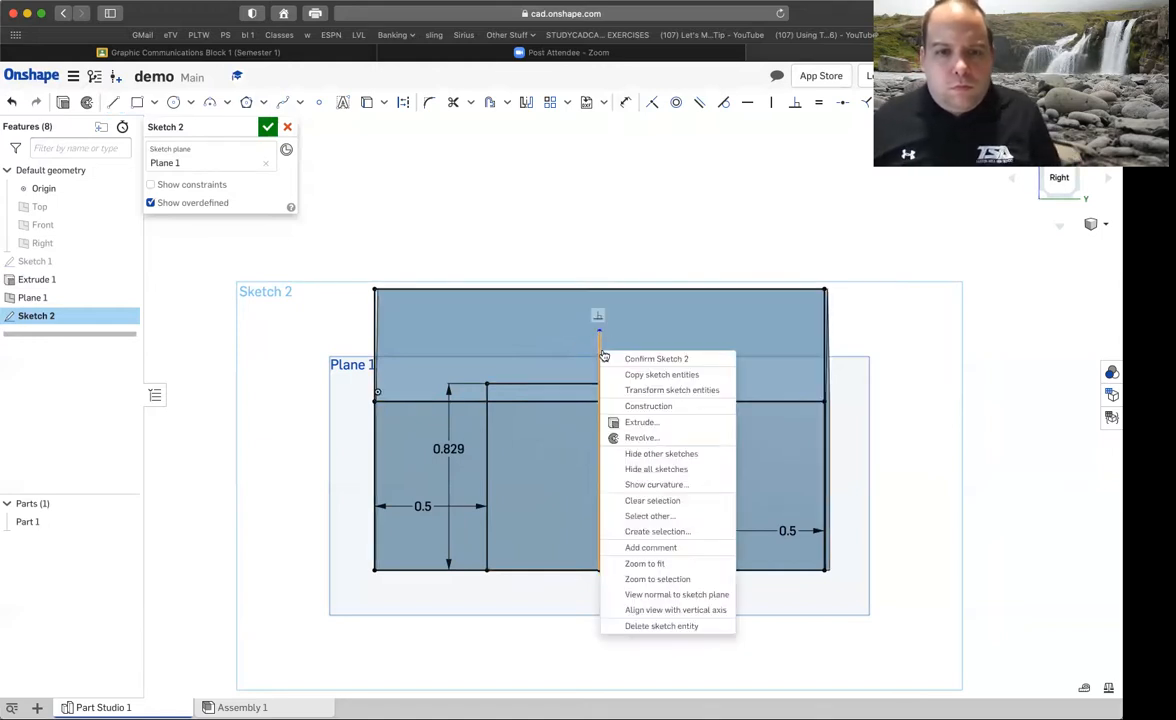
{"action": "left_click", "coordinate": [615, 406]}
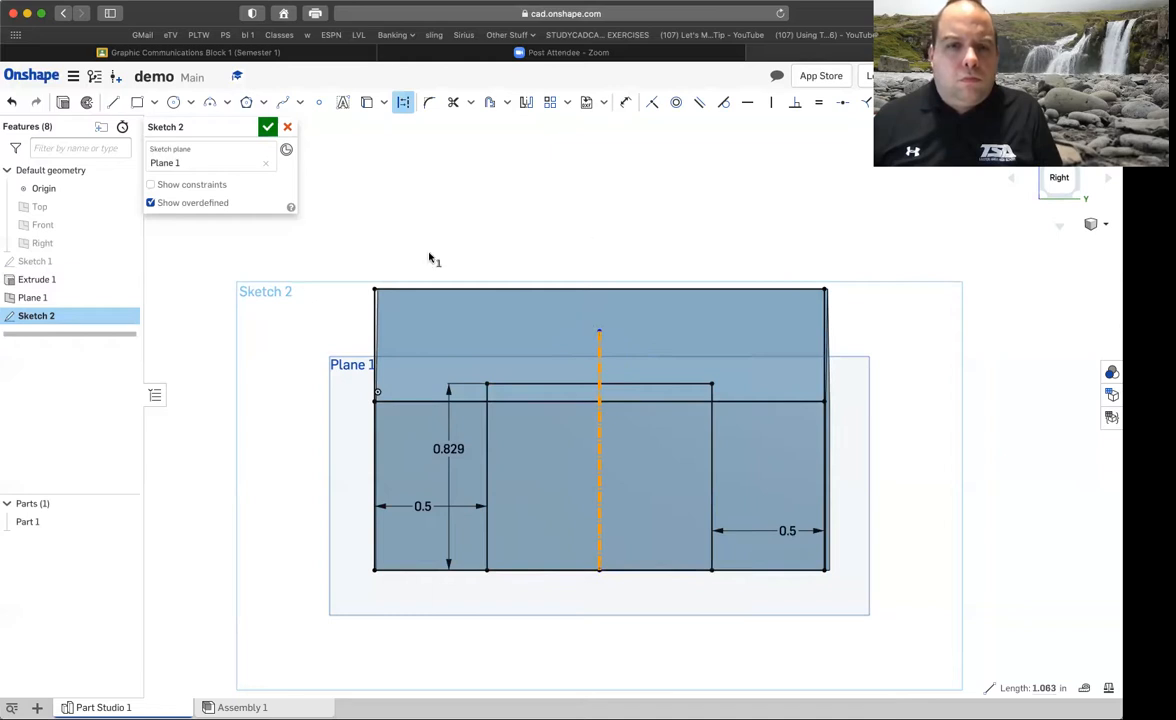
{"action": "left_click", "coordinate": [115, 103]}
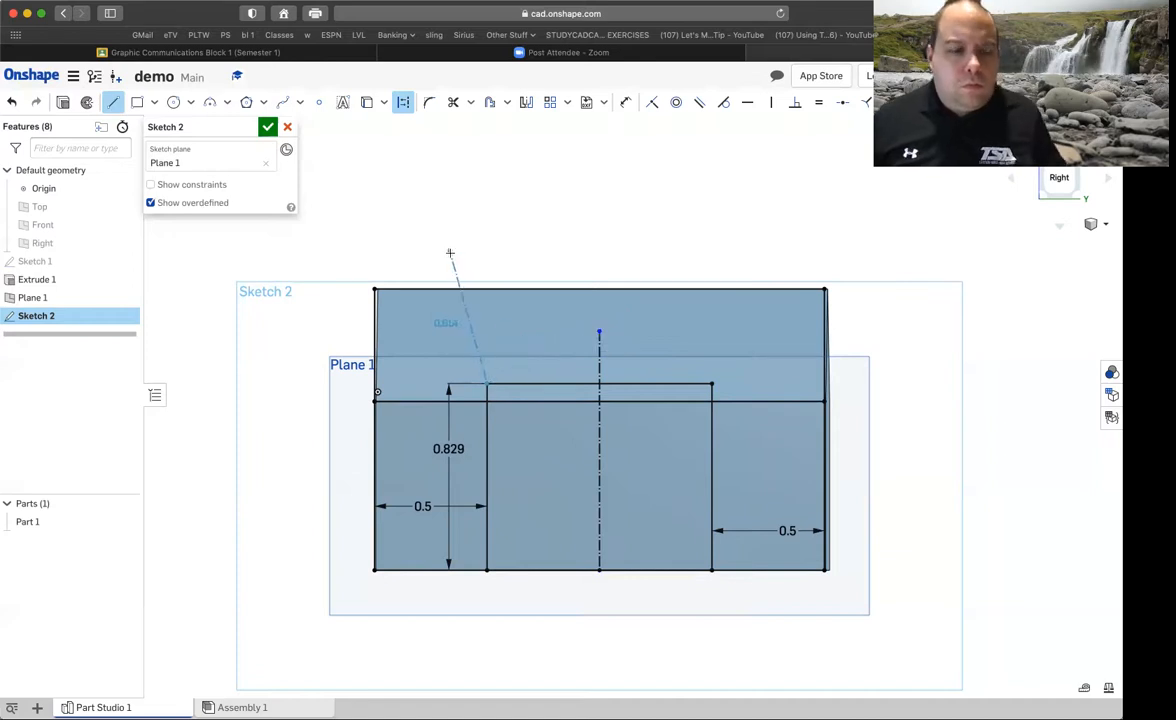
{"action": "key", "text": "Escape"}
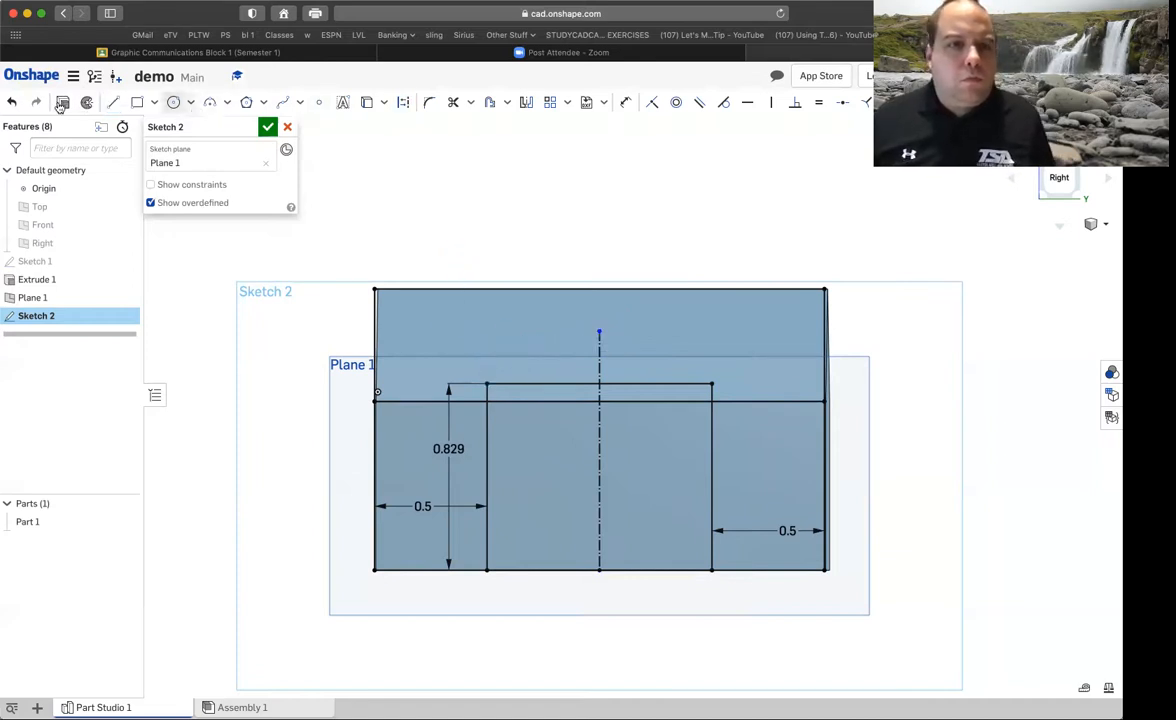
Draw two sloped roof lines about 0.55 in long from the rectangle's upper corners to the centre line's top end, and accept the sketch
{"action": "left_click", "coordinate": [113, 102]}
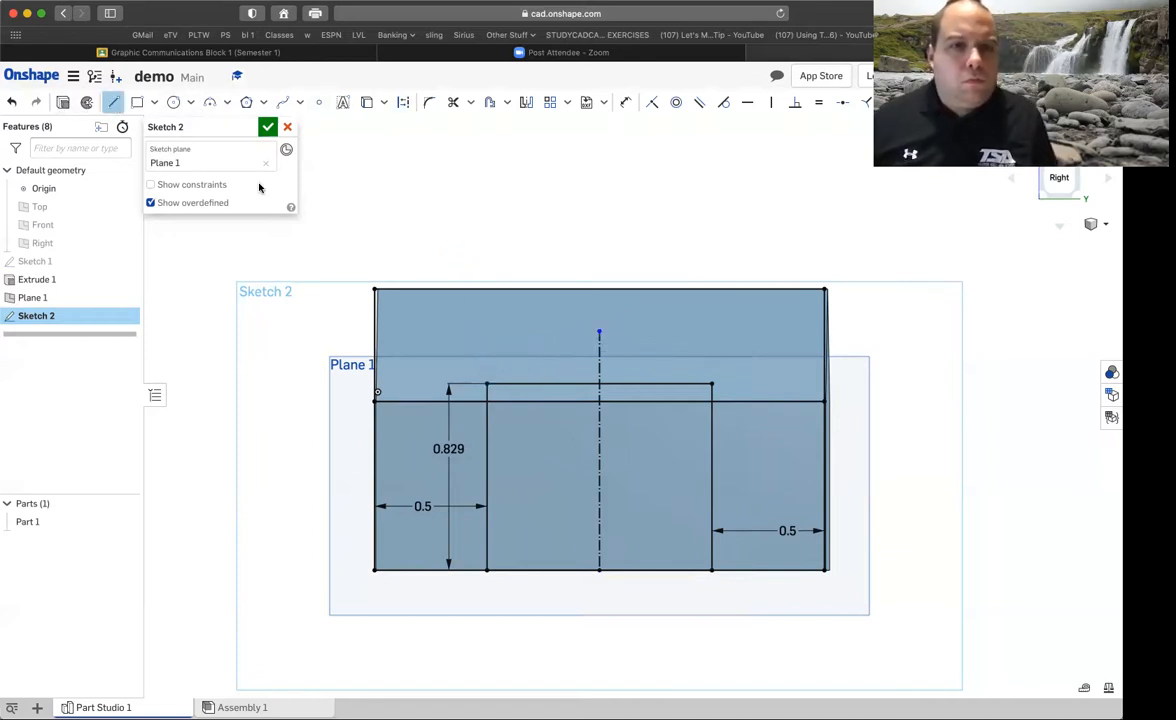
{"action": "left_click", "coordinate": [487, 385]}
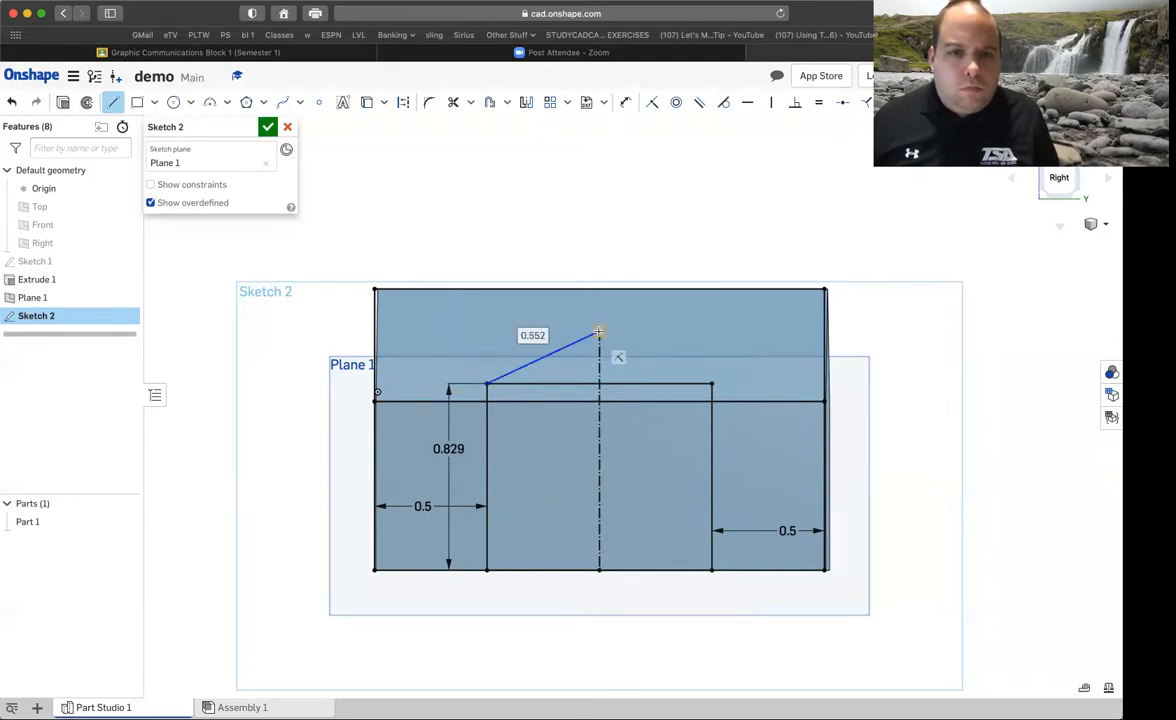
{"action": "left_click", "coordinate": [599, 332]}
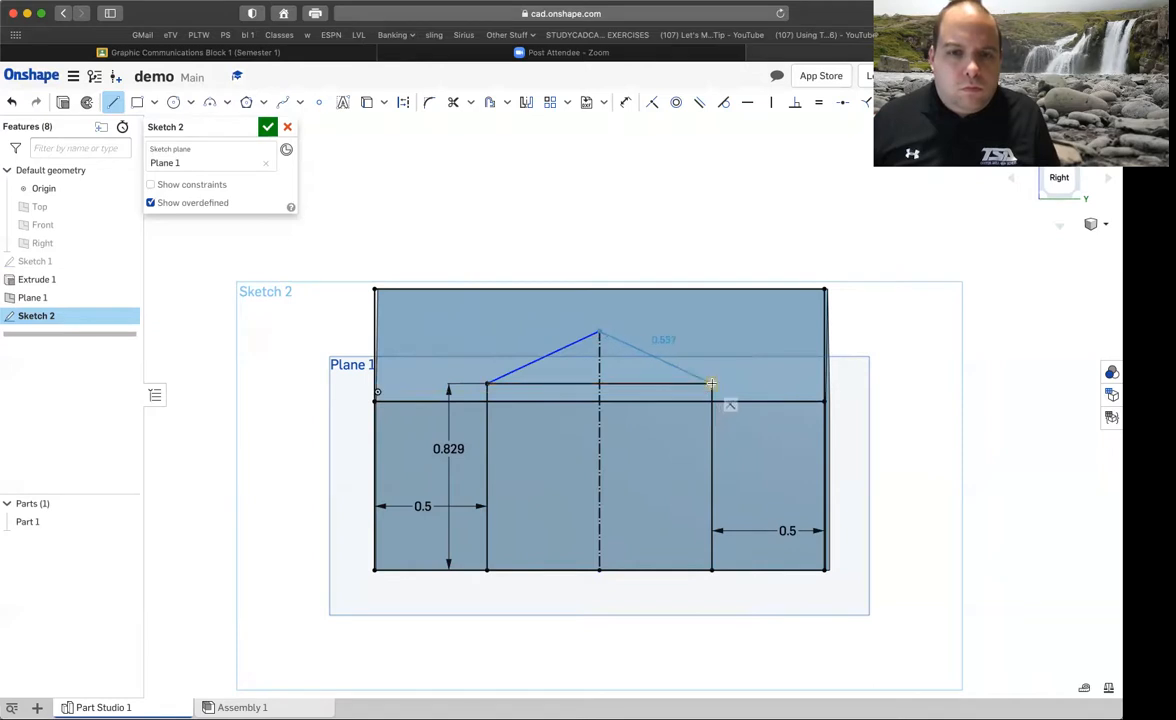
{"action": "left_click", "coordinate": [711, 383]}
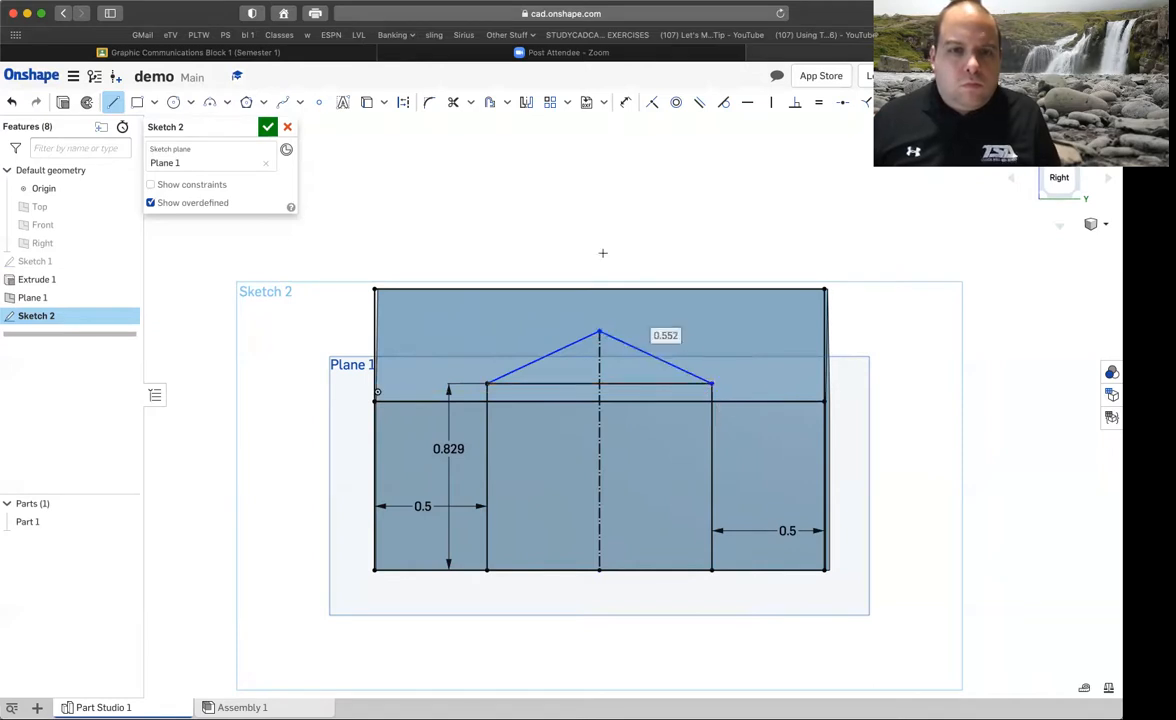
{"action": "left_click", "coordinate": [267, 127]}
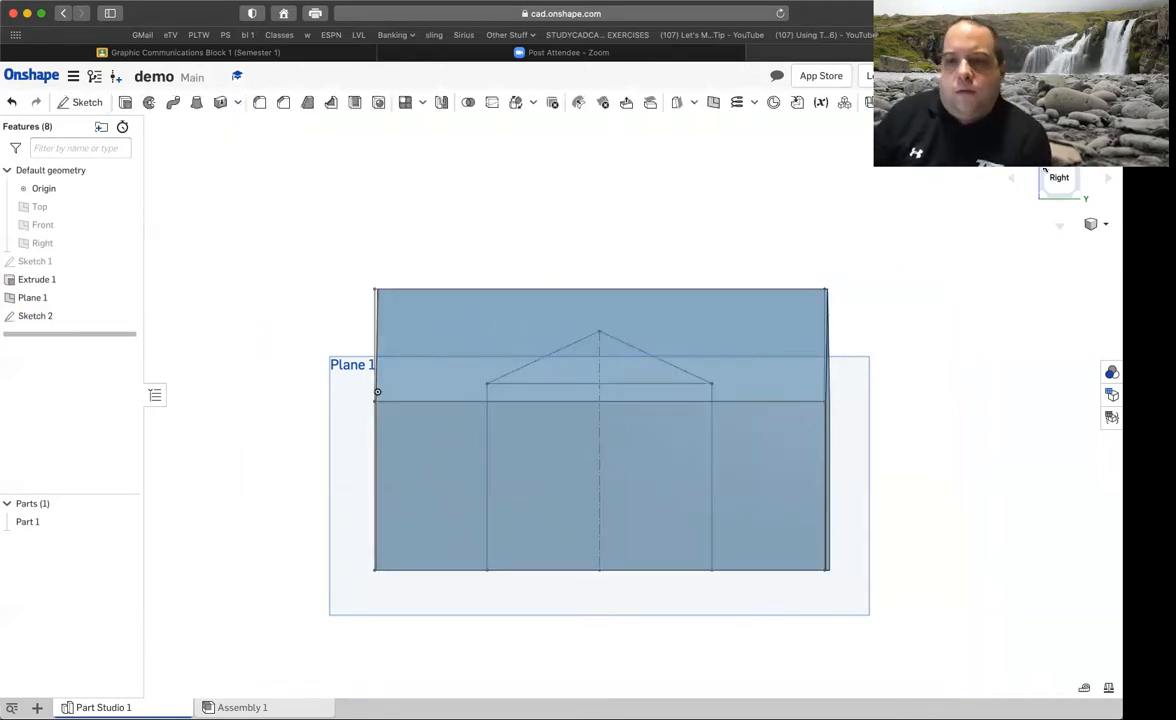
Start a solid extrusion of Sketch 2 using the three regions that form the gabled extension profile
{"action": "key", "text": "shift+7"}
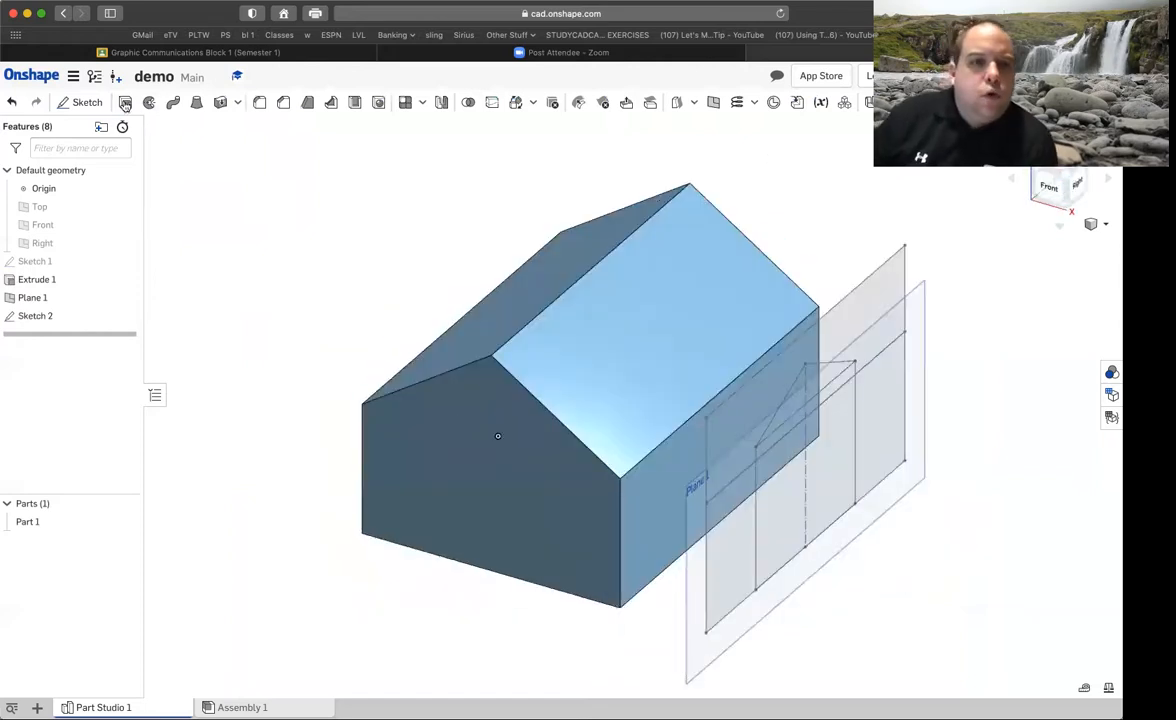
{"action": "left_click", "coordinate": [125, 102]}
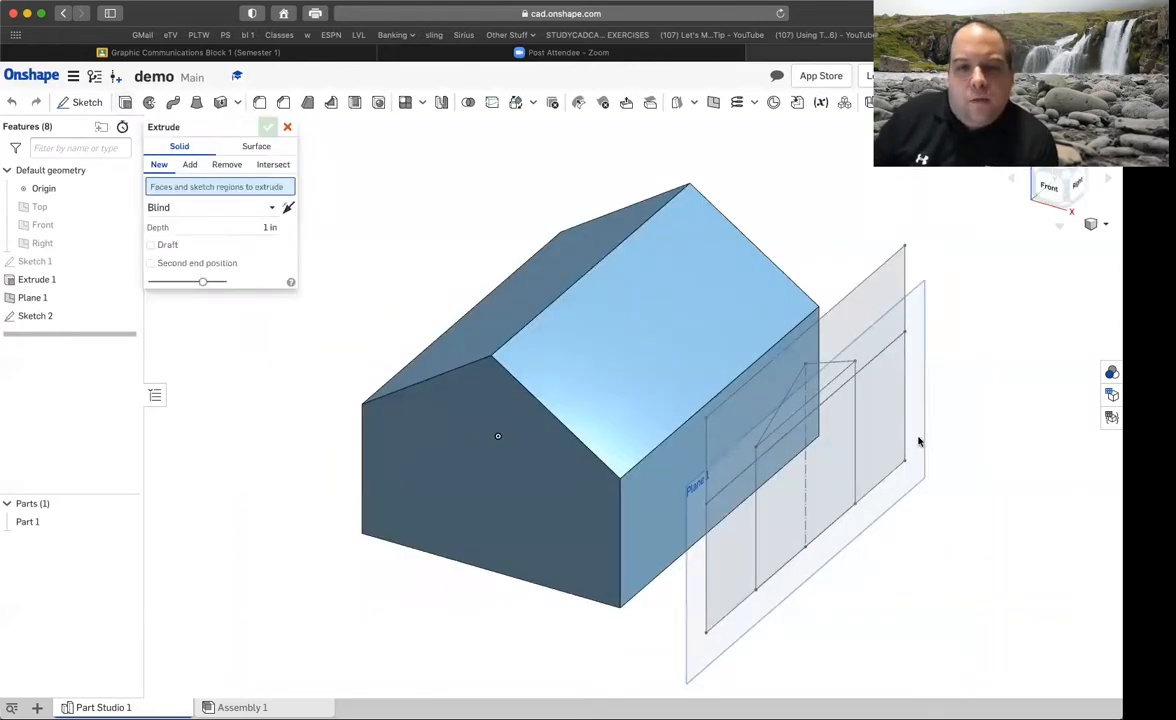
{"action": "left_click", "coordinate": [833, 427]}
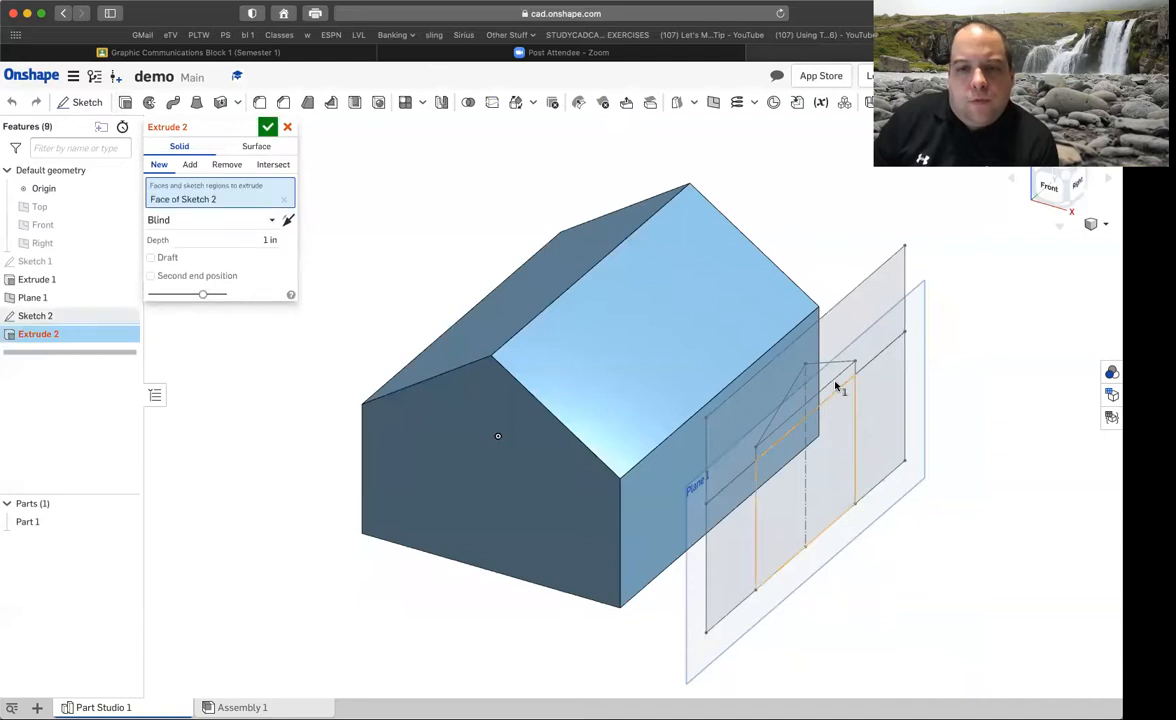
{"action": "left_click", "coordinate": [828, 373]}
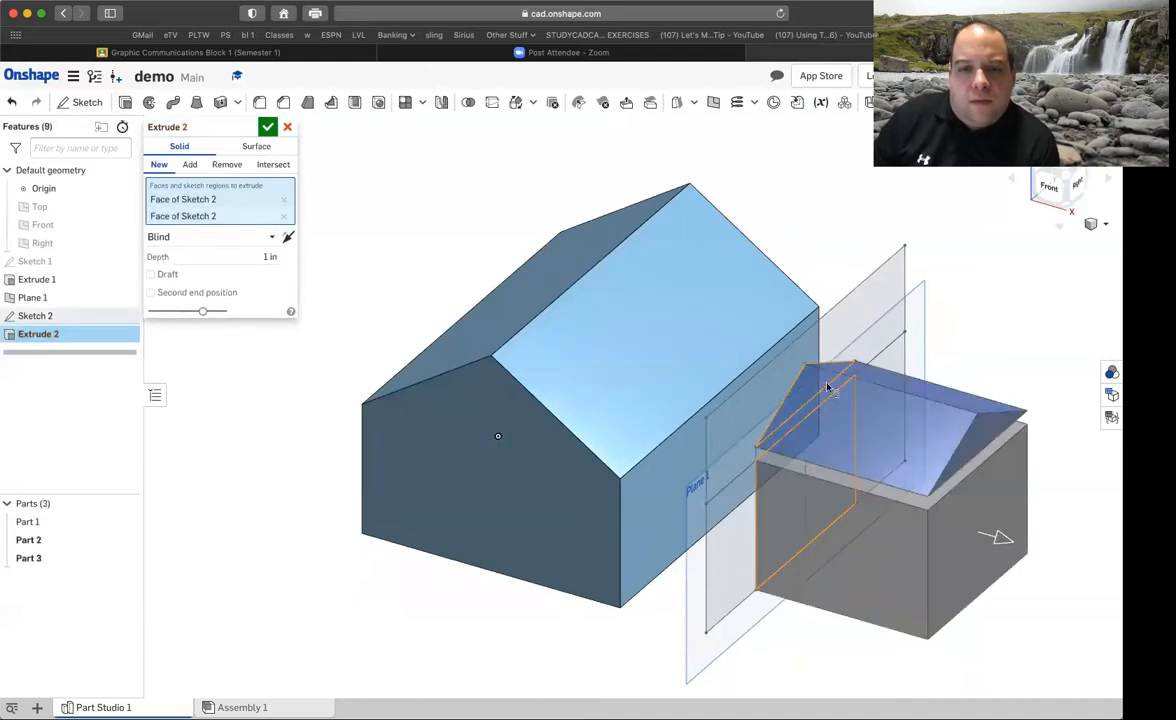
{"action": "left_click", "coordinate": [763, 453]}
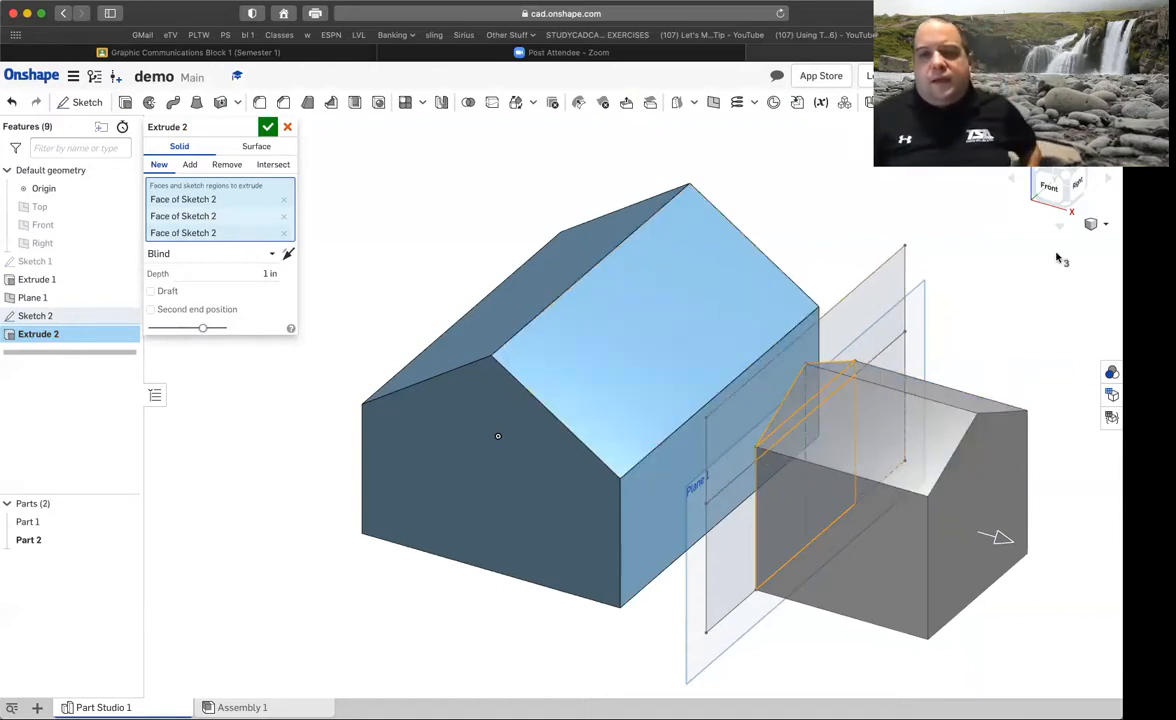
{"action": "left_click", "coordinate": [1058, 196]}
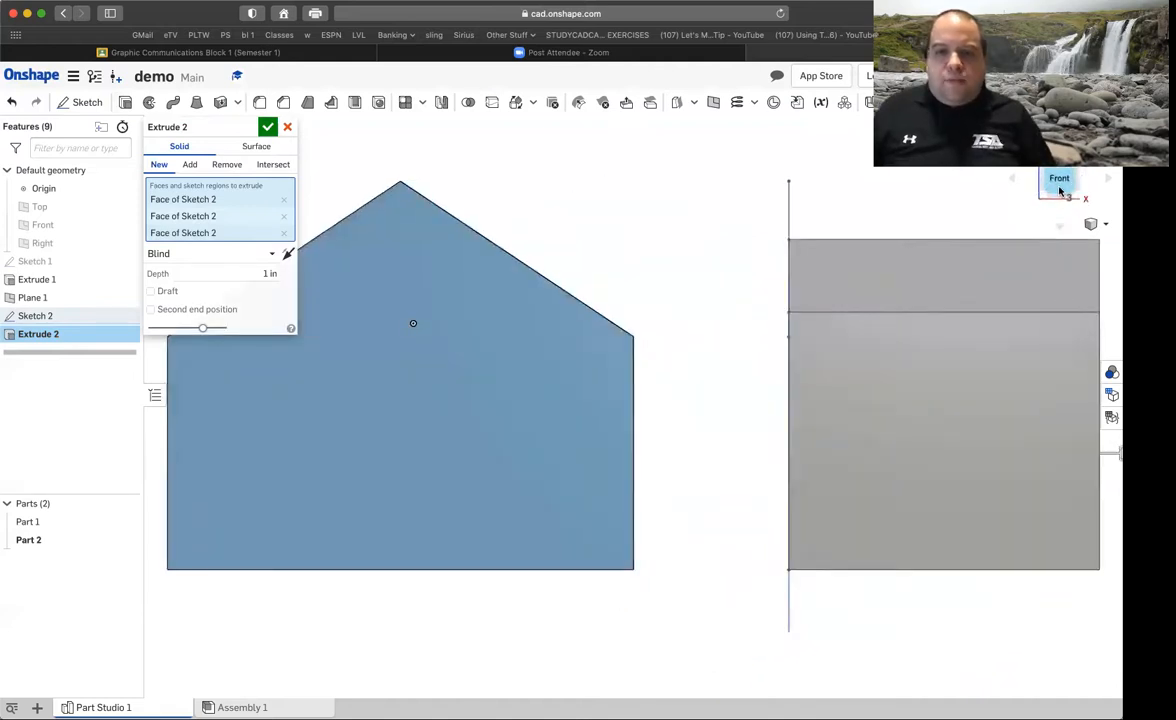
{"action": "left_click", "coordinate": [1080, 173]}
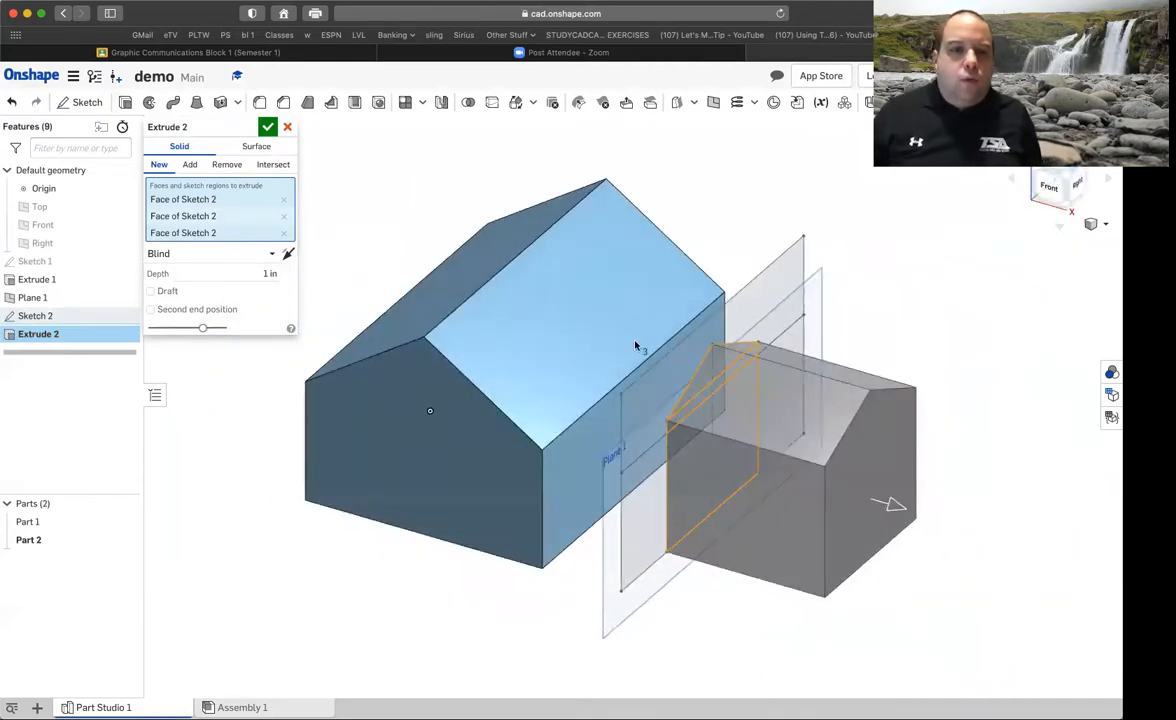
Reverse the extrusion toward the house, end it Up to next, add it to Part 1, and accept it
{"action": "left_click", "coordinate": [287, 256]}
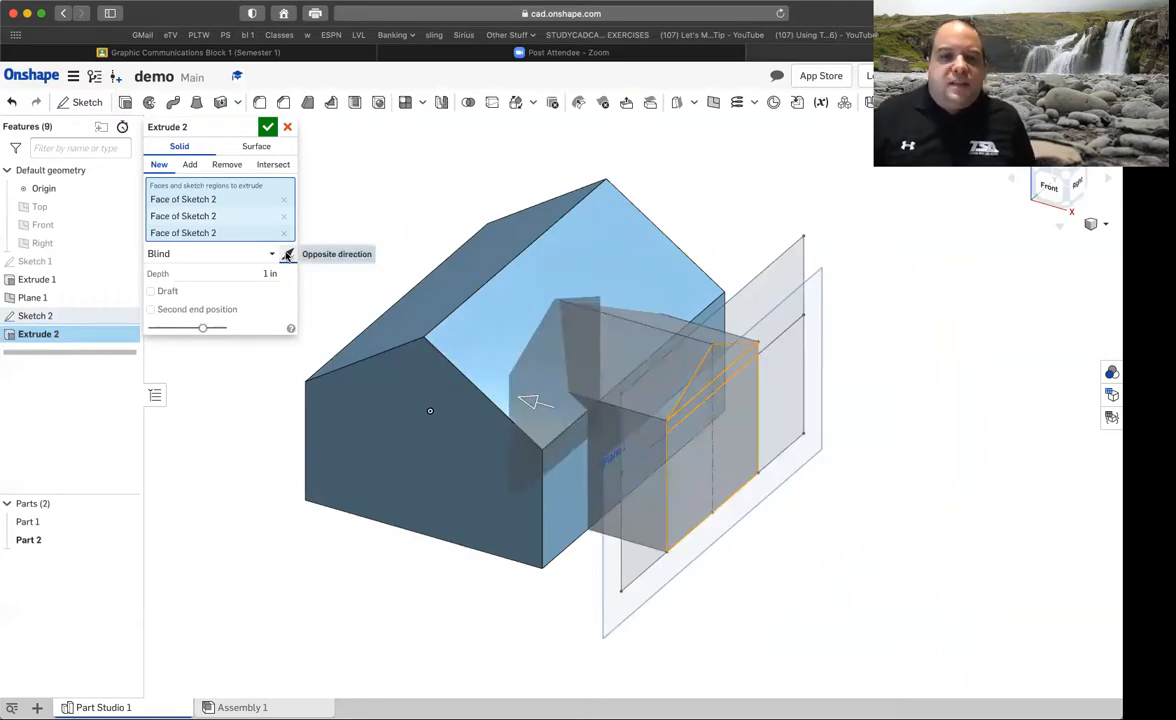
{"action": "left_click", "coordinate": [1049, 188]}
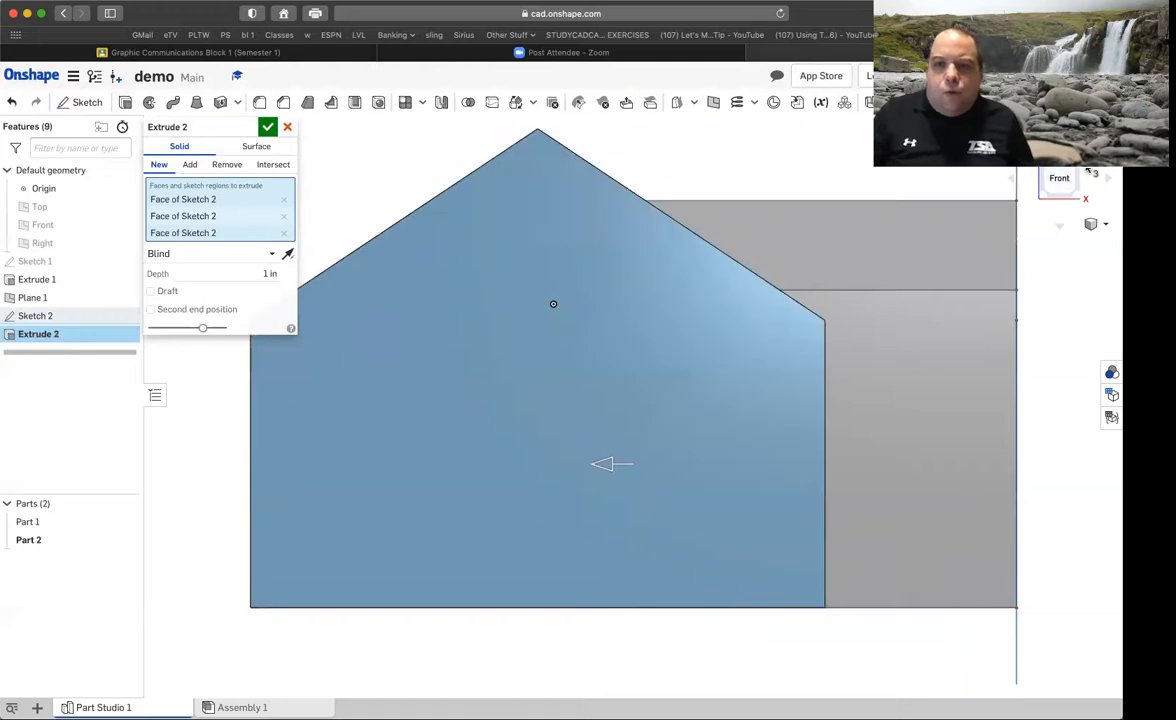
{"action": "left_click", "coordinate": [1078, 173]}
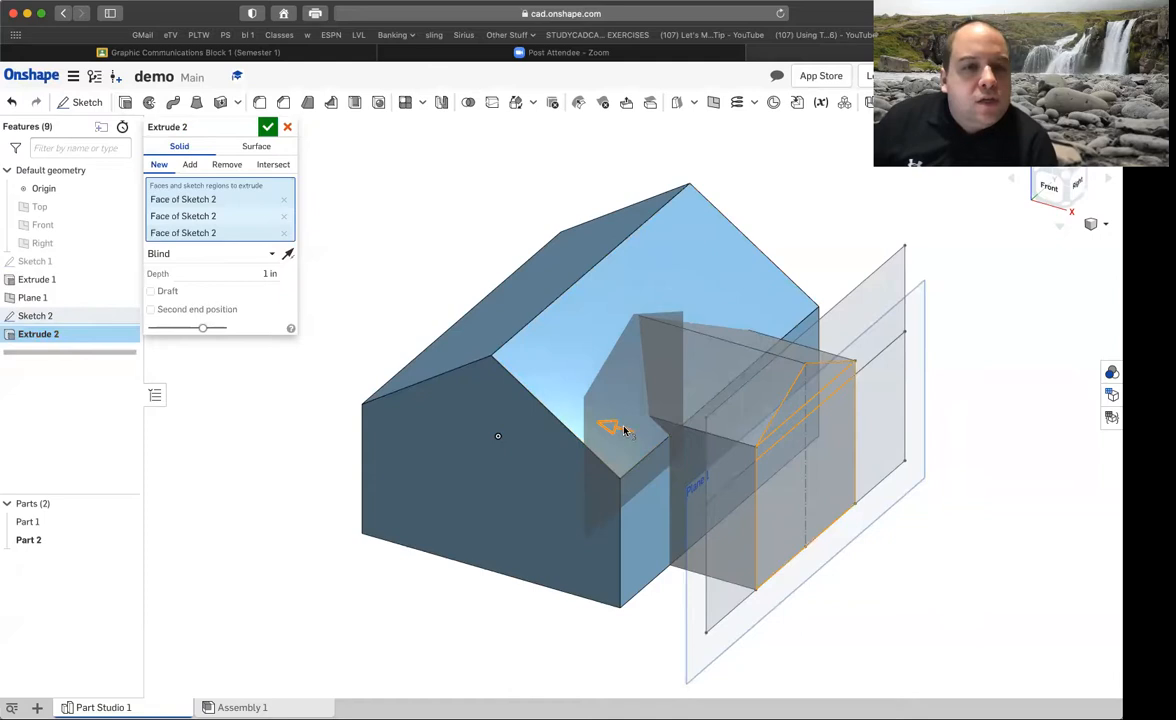
{"action": "left_click", "coordinate": [209, 256]}
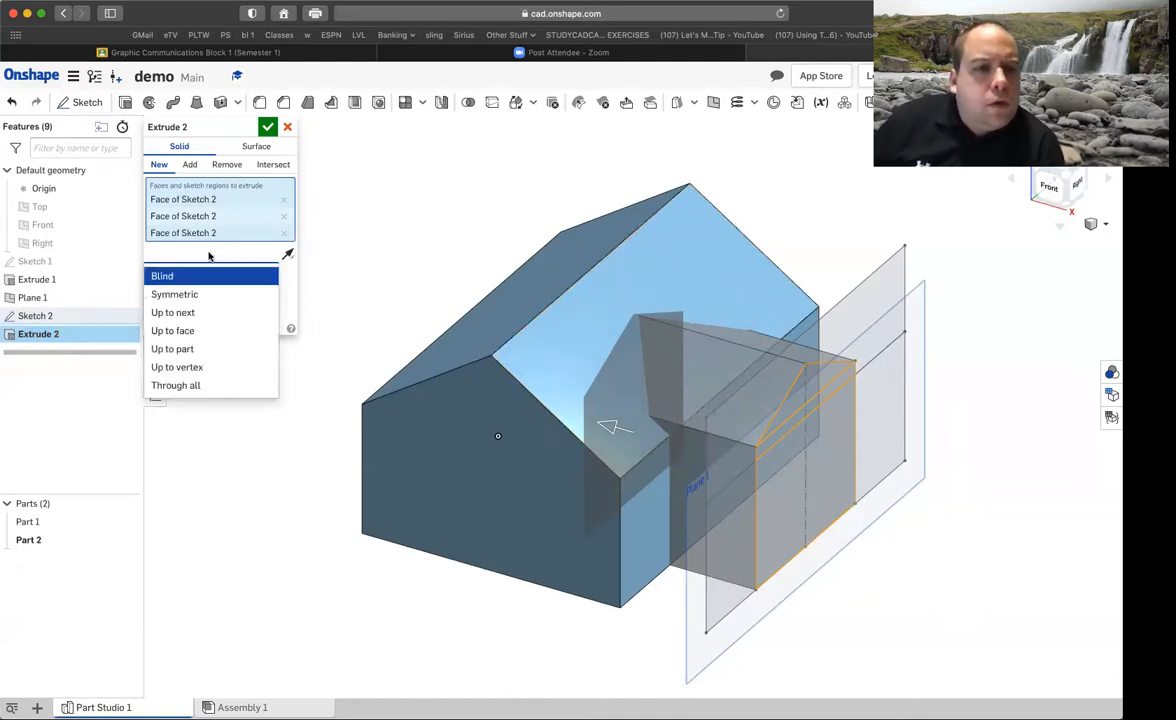
{"action": "left_click", "coordinate": [209, 318]}
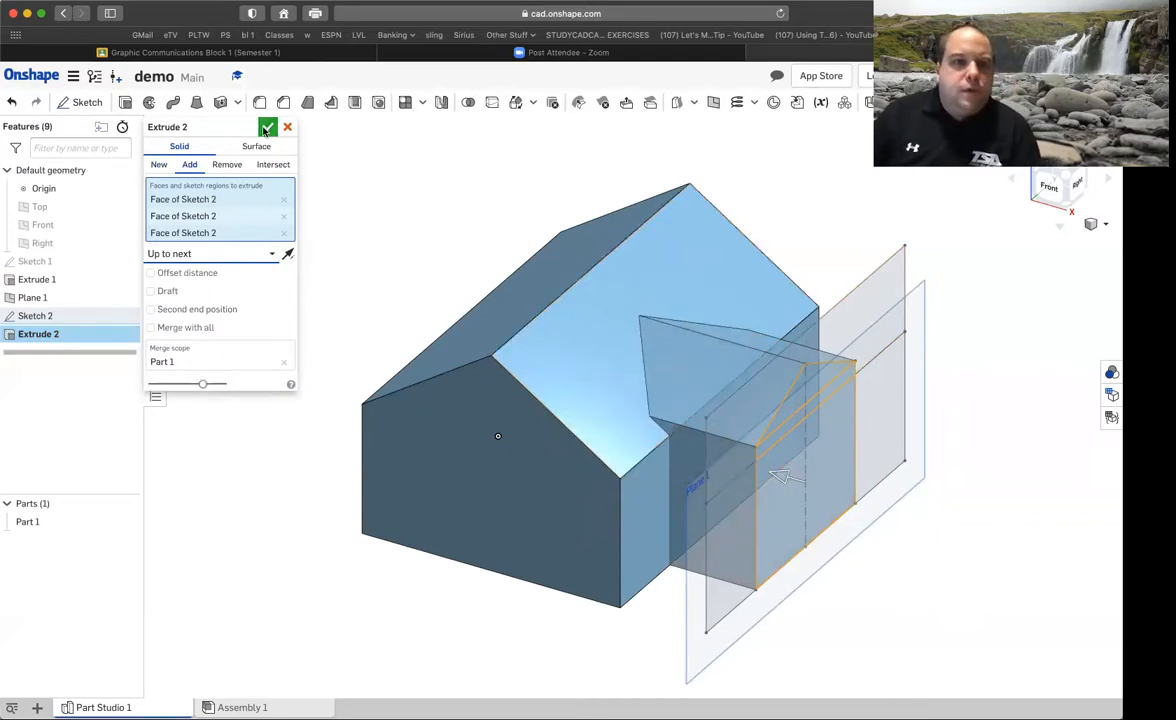
{"action": "left_click", "coordinate": [266, 127]}
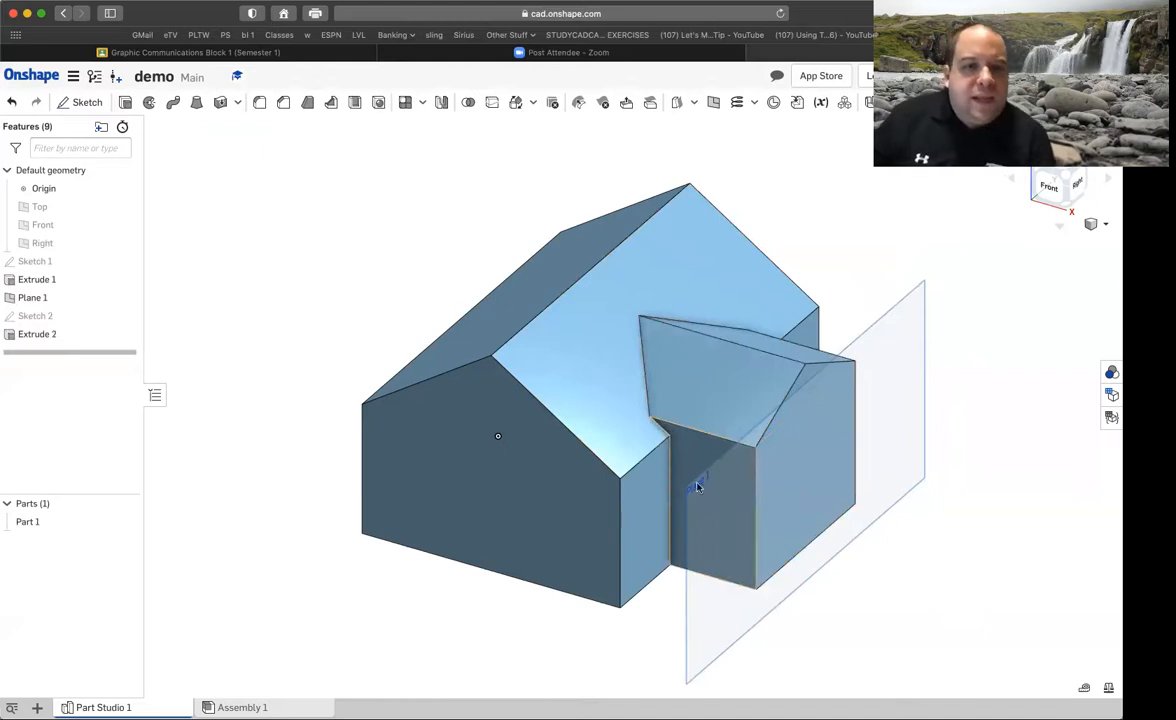
Hide Plane 1 so that only the house with its extension is displayed
{"action": "left_click", "coordinate": [125, 300]}
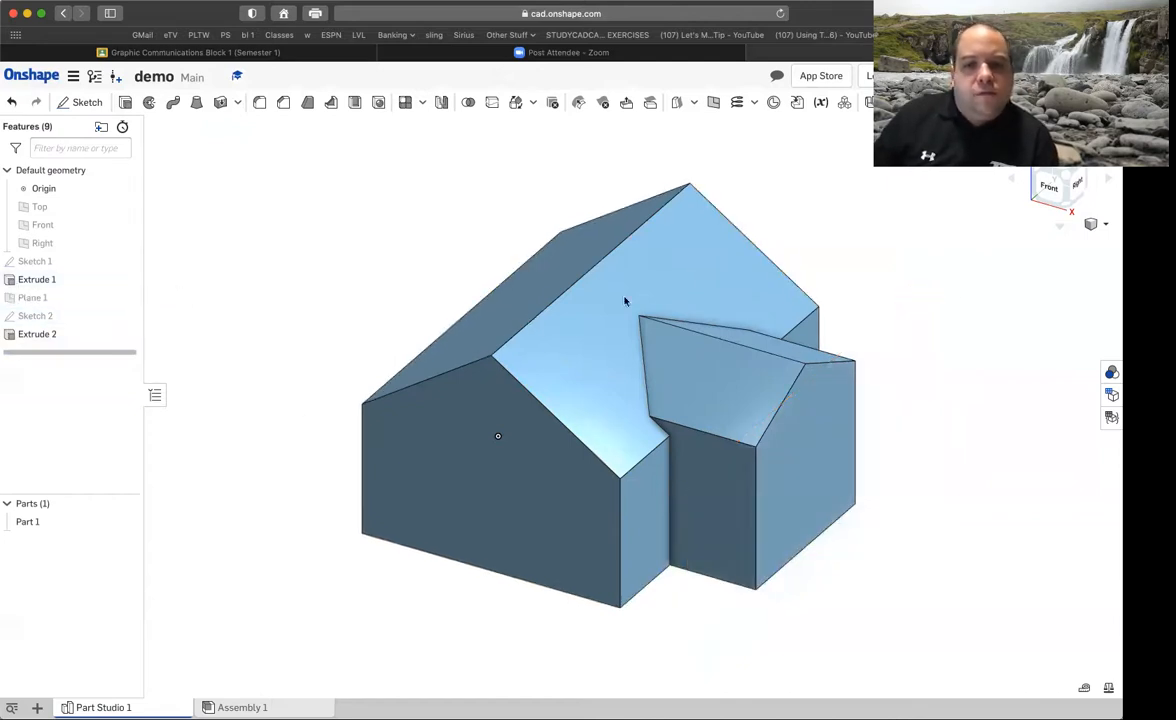
{"action": "right_click_drag", "start_coordinate": [953, 279], "coordinate": [923, 278]}
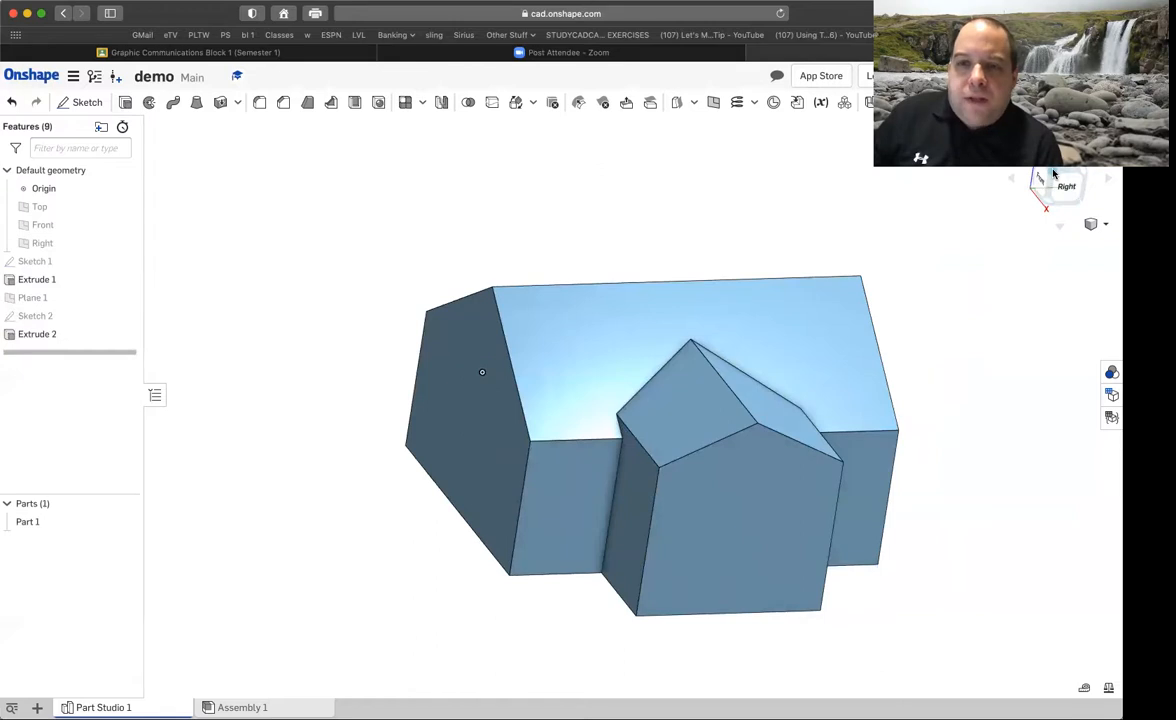
{"action": "left_click", "coordinate": [1053, 175]}
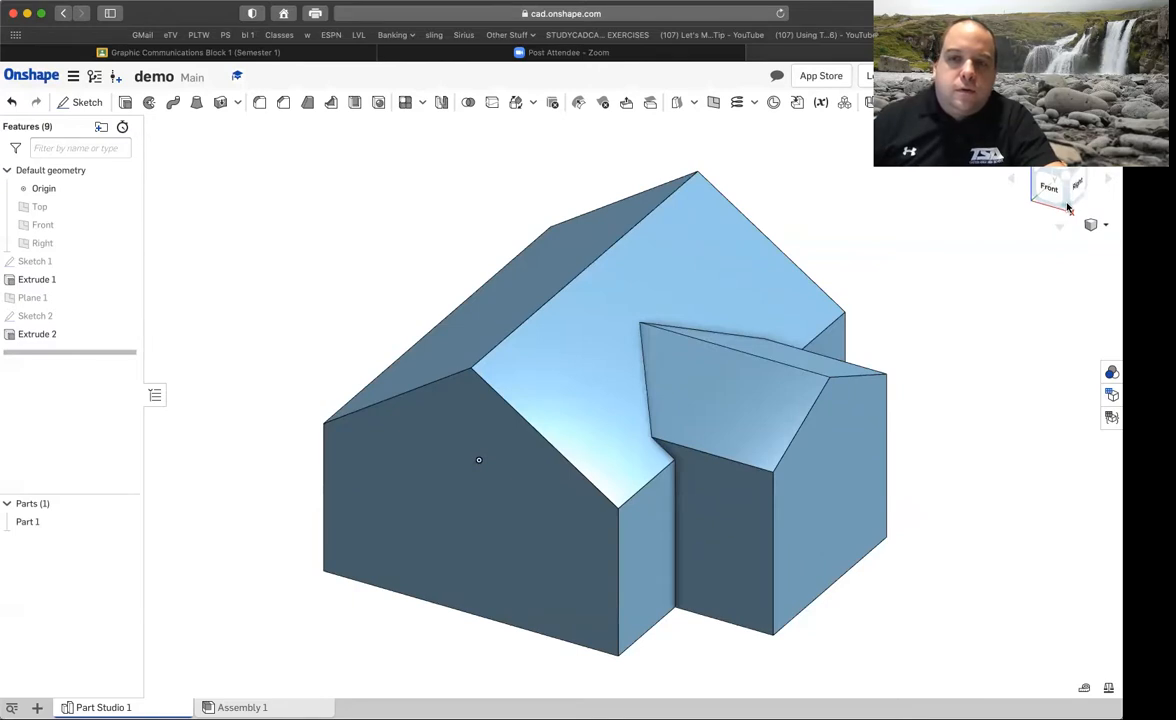
Start a Shell on the house with its bottom face as the face to remove
{"action": "left_click", "coordinate": [1068, 208]}
{"action": "left_click", "coordinate": [1070, 209]}
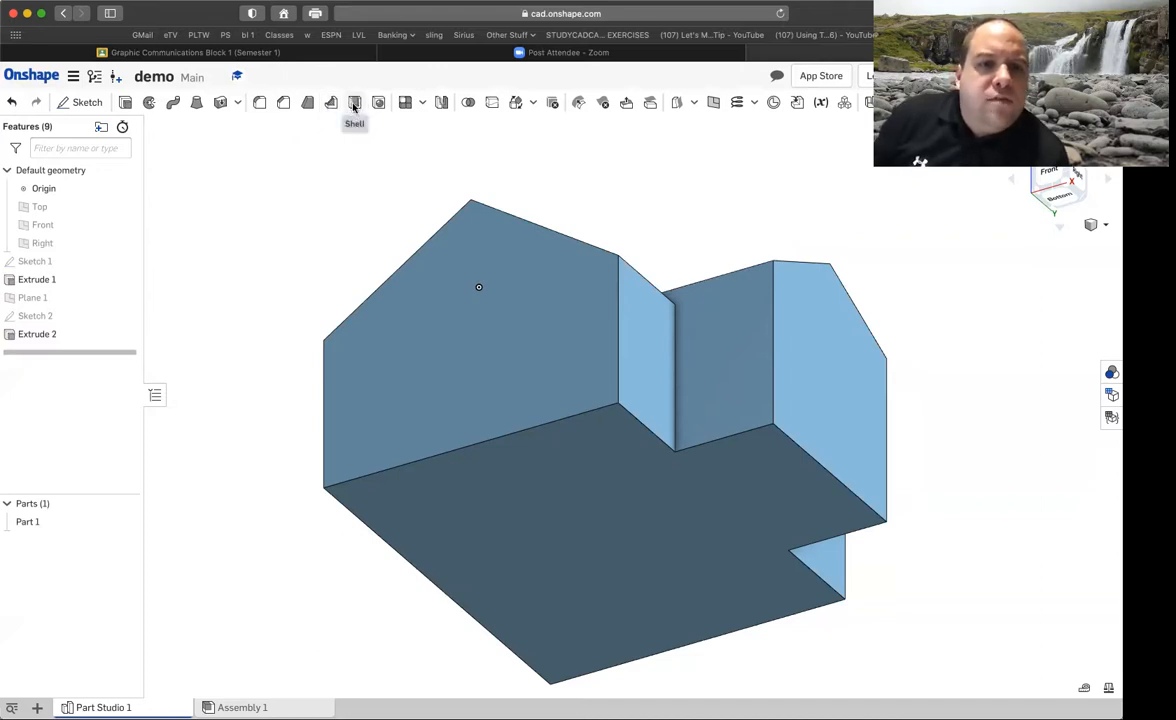
{"action": "mouse_move", "coordinate": [355, 105]}
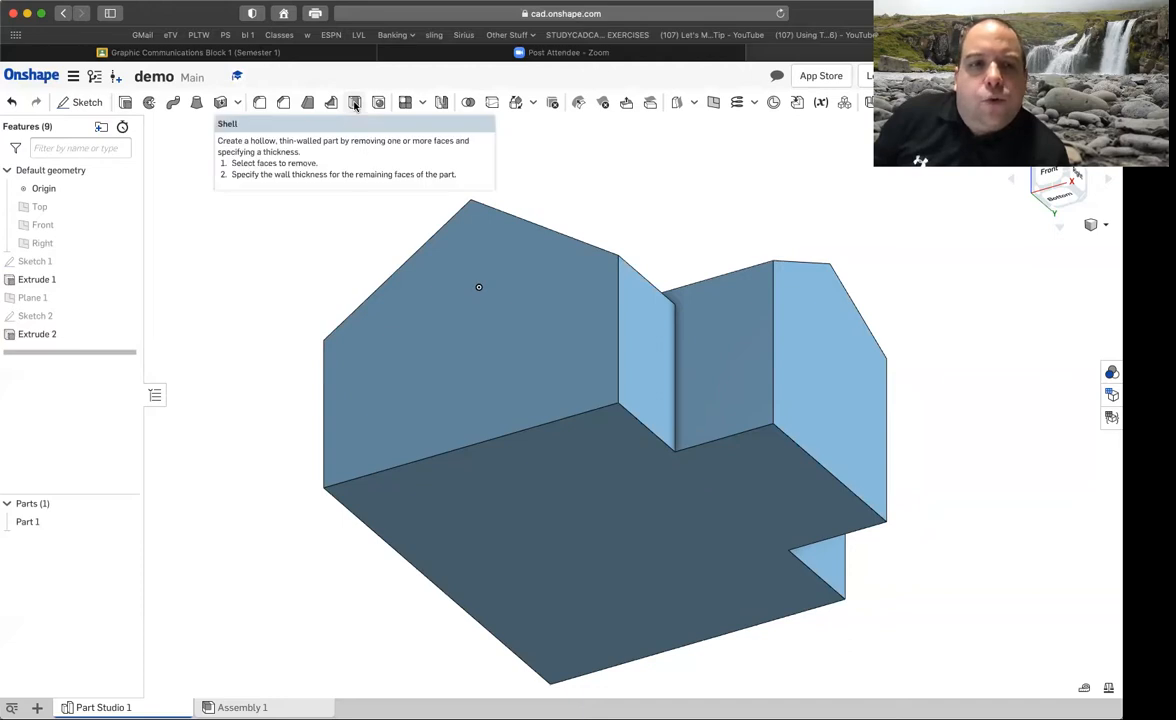
{"action": "left_click", "coordinate": [355, 104]}
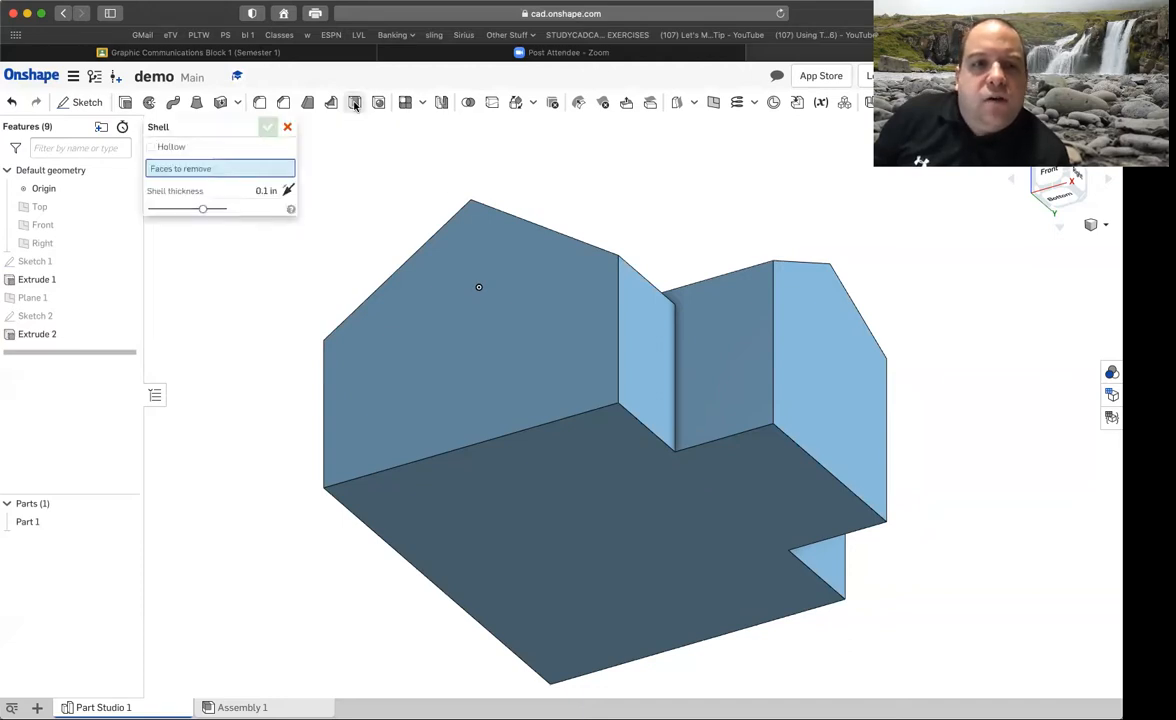
{"action": "left_click", "coordinate": [609, 516]}
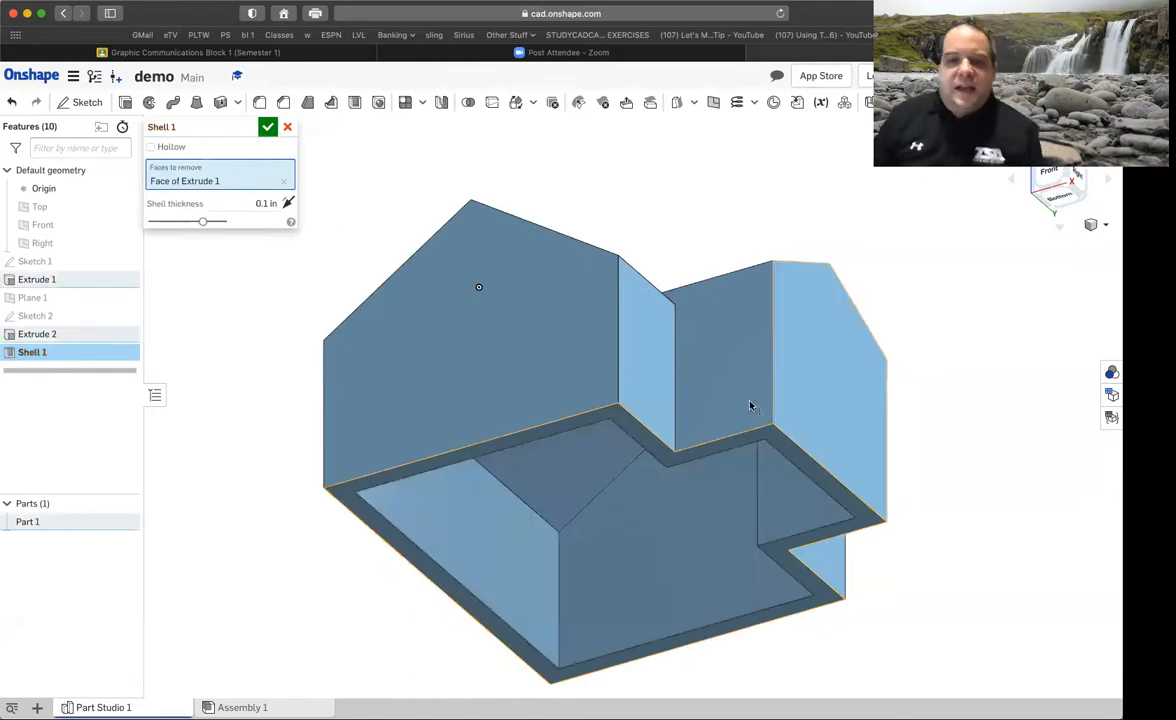
{"action": "right_click_drag", "start_coordinate": [632, 516], "coordinate": [622, 490]}
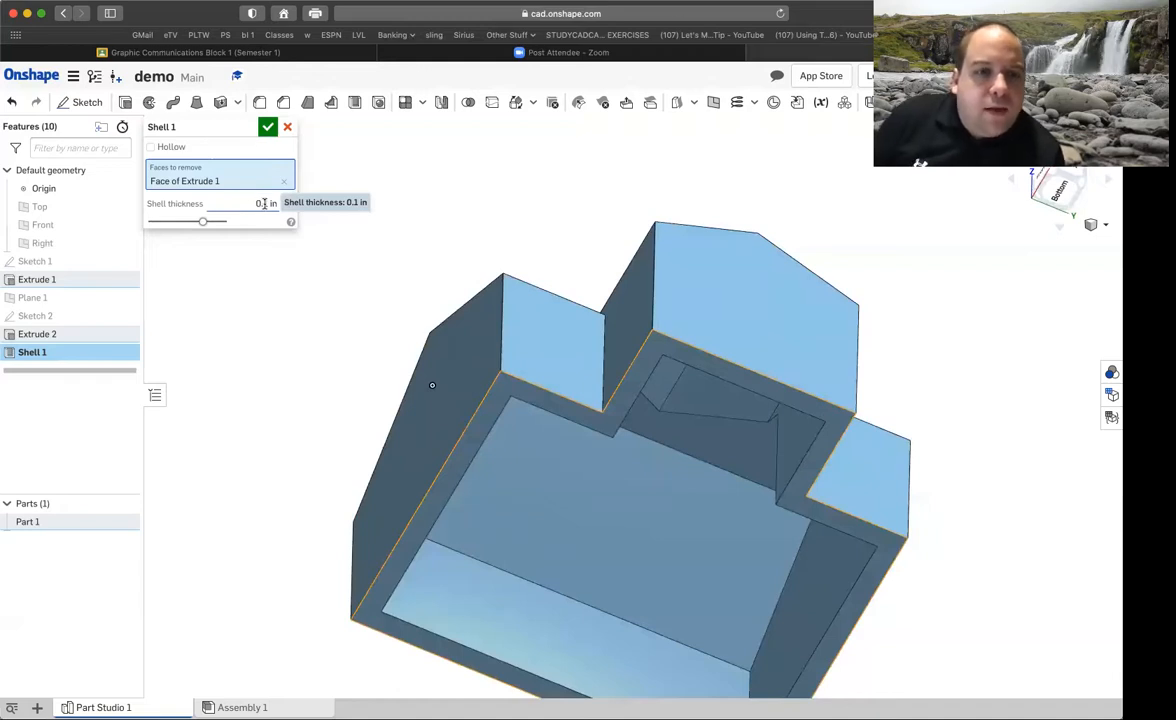
Set the shell thickness to .05 in and accept the shell
{"action": "left_click", "coordinate": [268, 205]}
{"action": "key", "text": "BackSpace"}
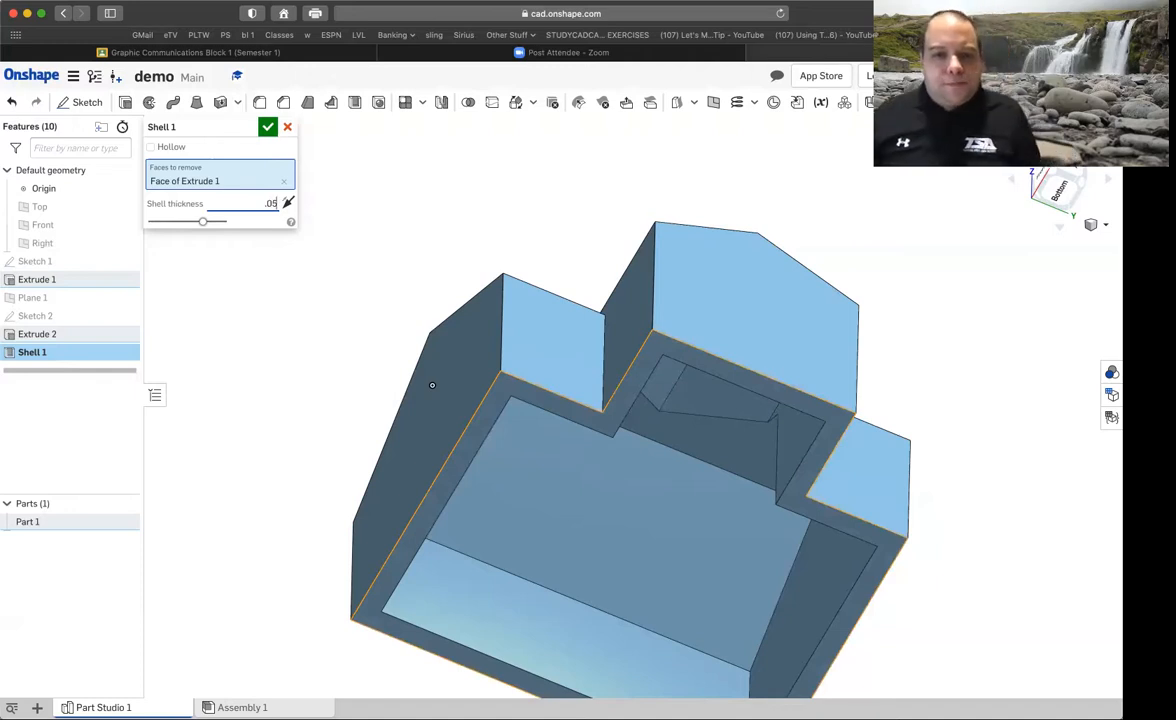
{"action": "key", "text": "BackSpace"}
{"action": "key", "text": "BackSpace"}
{"action": "key", "text": "BackSpace"}
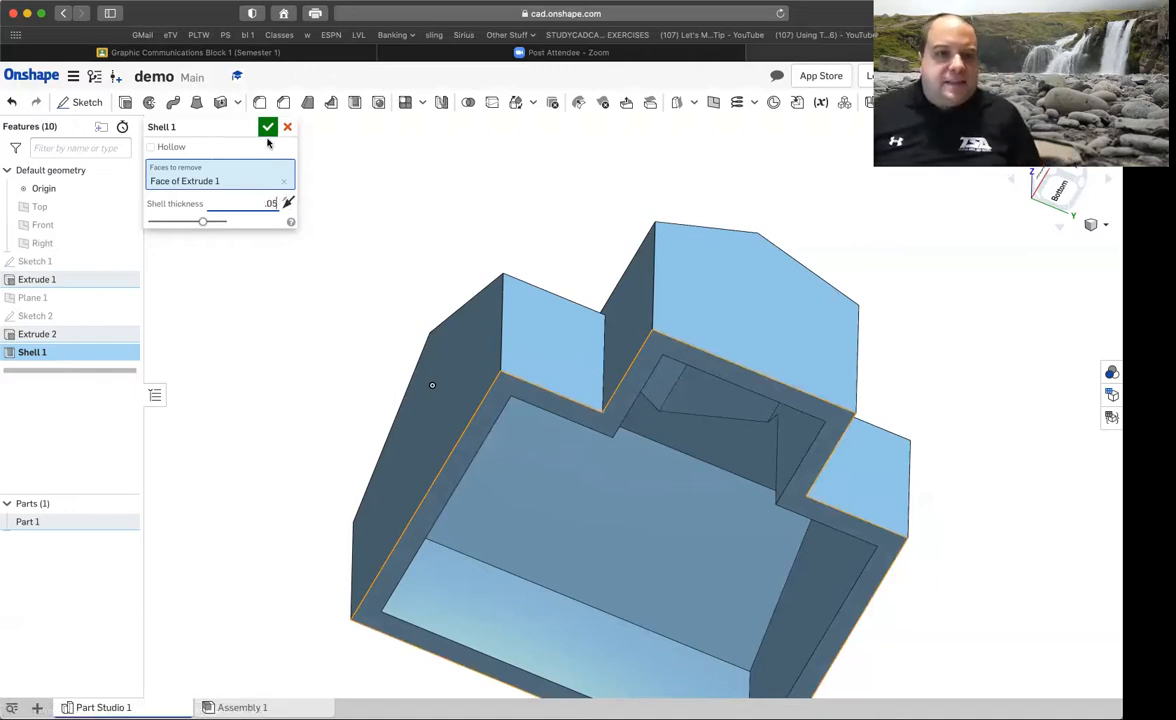
{"action": "left_click", "coordinate": [268, 129]}
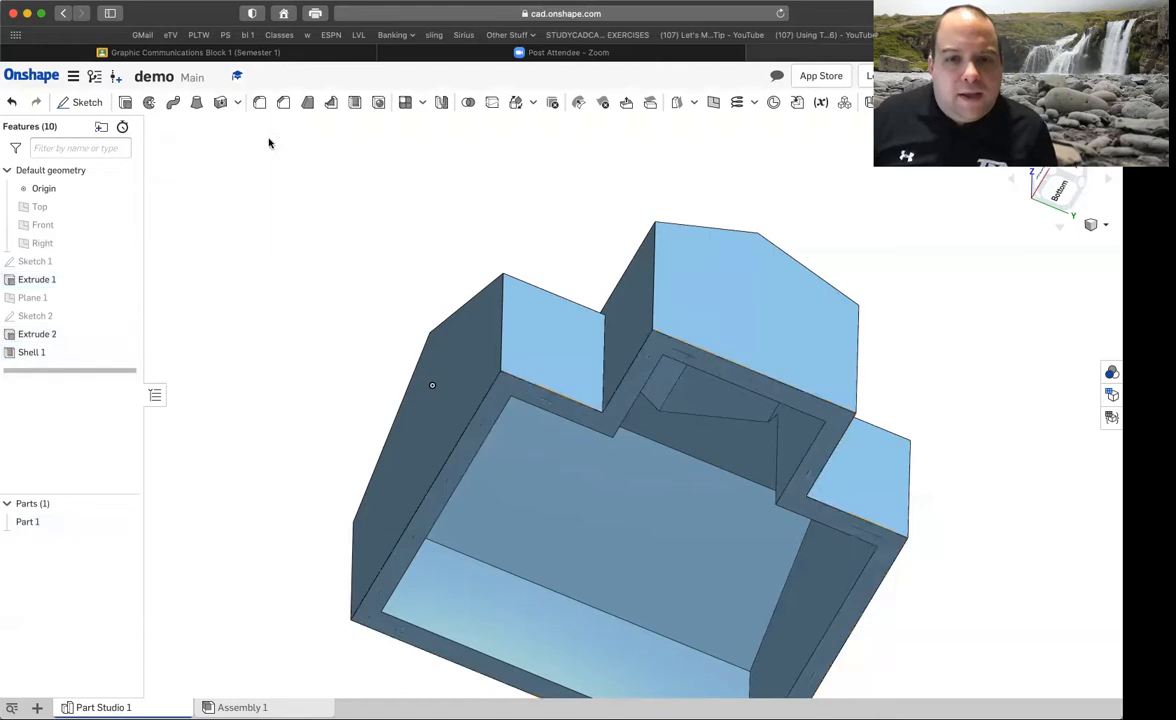
{"action": "mouse_move", "coordinate": [372, 384]}
{"action": "right_mouse_down"}
{"action": "mouse_move", "coordinate": [370, 352]}
{"action": "mouse_move", "coordinate": [352, 331]}
{"action": "mouse_move", "coordinate": [323, 318]}
{"action": "mouse_move", "coordinate": [309, 345]}
{"action": "mouse_move", "coordinate": [378, 370]}
{"action": "mouse_move", "coordinate": [344, 367]}
{"action": "mouse_move", "coordinate": [308, 334]}
{"action": "mouse_move", "coordinate": [336, 318]}
{"action": "mouse_move", "coordinate": [365, 328]}
{"action": "mouse_move", "coordinate": [328, 344]}
{"action": "mouse_move", "coordinate": [320, 313]}
{"action": "mouse_move", "coordinate": [341, 299]}
{"action": "mouse_move", "coordinate": [415, 307]}
{"action": "mouse_move", "coordinate": [420, 333]}
{"action": "mouse_move", "coordinate": [393, 356]}
{"action": "mouse_move", "coordinate": [357, 325]}
{"action": "mouse_move", "coordinate": [360, 307]}
{"action": "mouse_move", "coordinate": [412, 307]}
{"action": "mouse_move", "coordinate": [385, 357]}
{"action": "mouse_move", "coordinate": [352, 326]}
{"action": "mouse_move", "coordinate": [394, 326]}
{"action": "mouse_move", "coordinate": [415, 347]}
{"action": "mouse_move", "coordinate": [462, 322]}
{"action": "mouse_move", "coordinate": [410, 273]}
{"action": "mouse_move", "coordinate": [333, 283]}
{"action": "mouse_move", "coordinate": [395, 398]}
{"action": "mouse_move", "coordinate": [384, 396]}
{"action": "mouse_move", "coordinate": [458, 341]}
{"action": "right_mouse_up"}
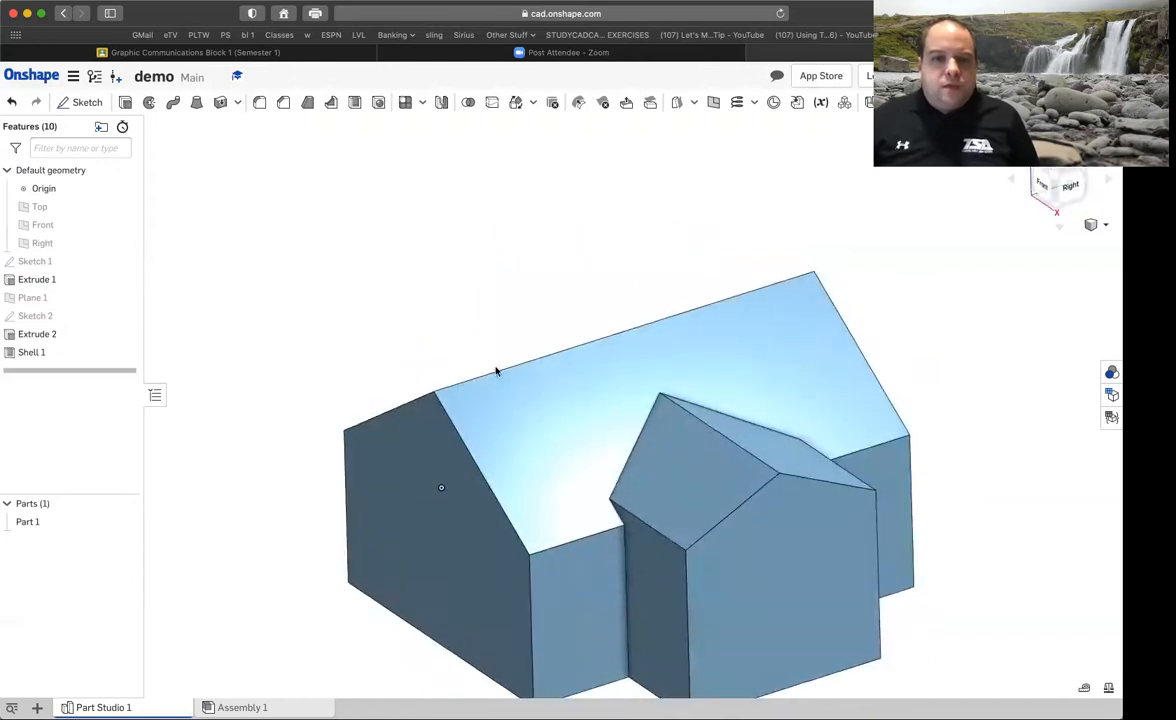
{"action": "left_click", "coordinate": [1053, 181]}
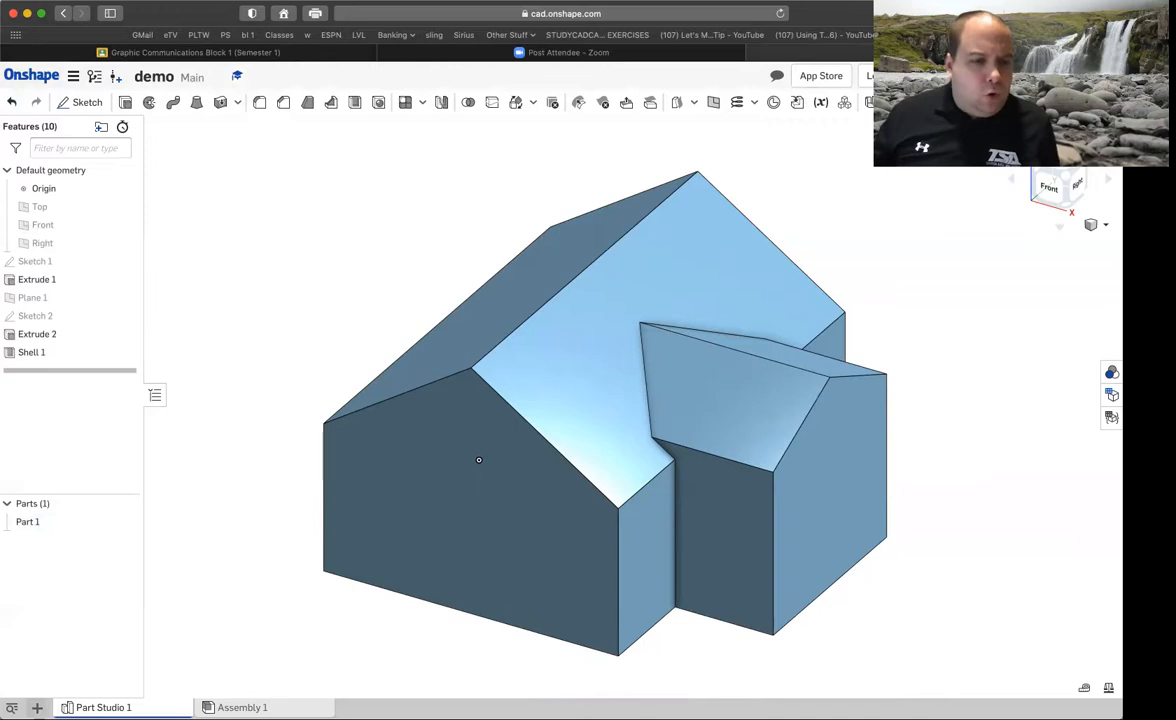
Create a new Part Studio in the demo document and hide its Top and Right planes
{"action": "left_click", "coordinate": [36, 707]}
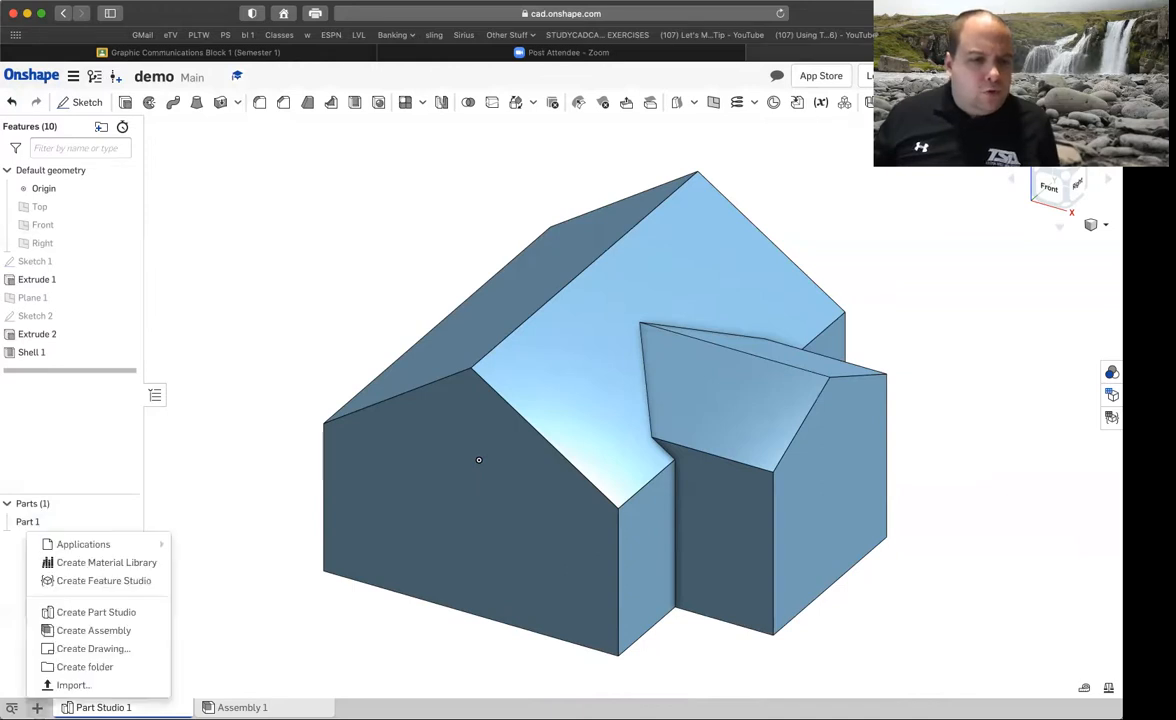
{"action": "left_click", "coordinate": [94, 612]}
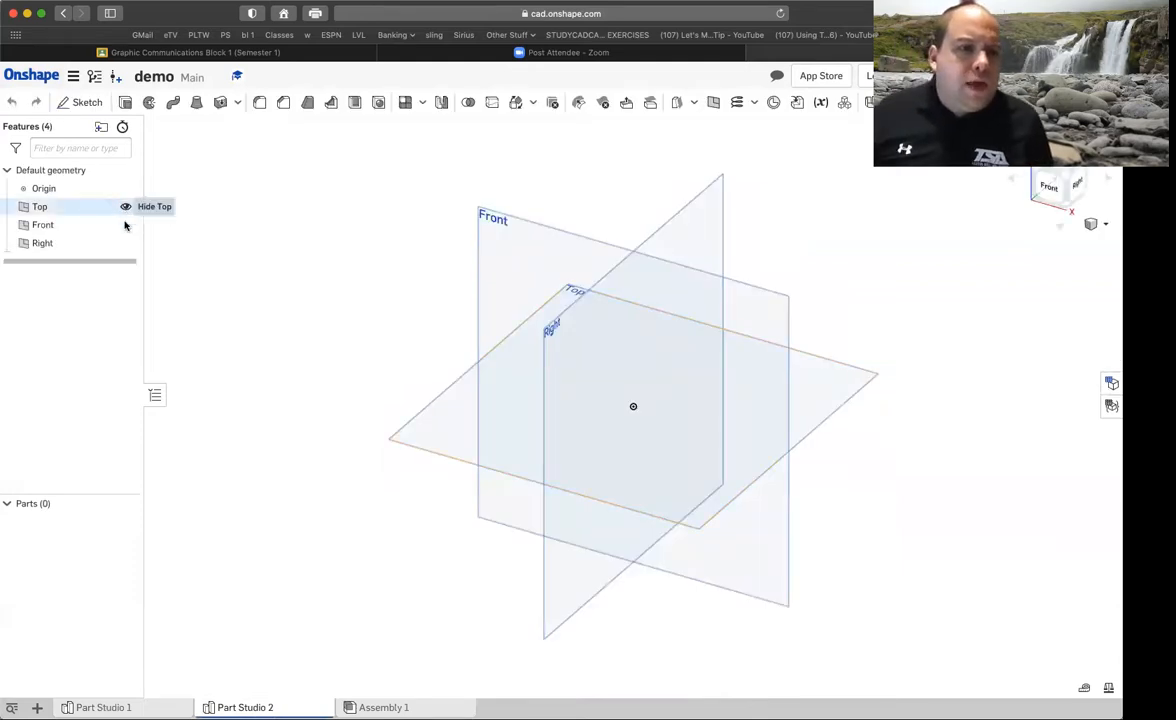
{"action": "left_click", "coordinate": [125, 206]}
{"action": "left_click", "coordinate": [125, 243]}
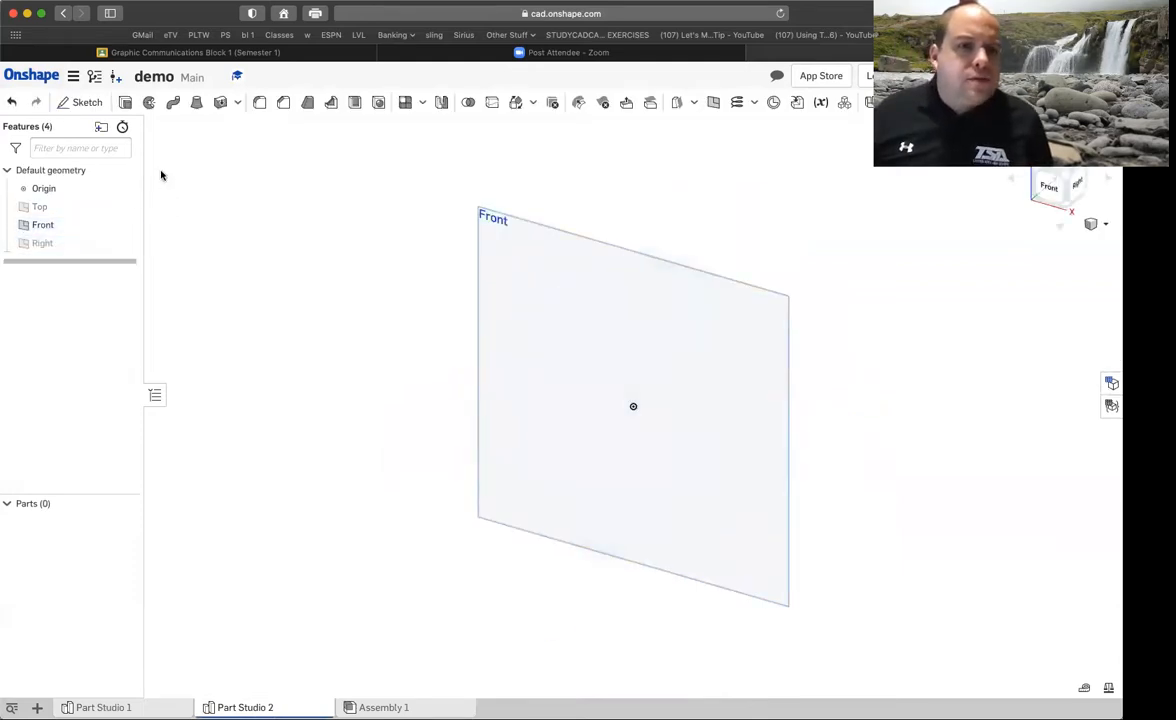
Sketch a corner rectangle about 2.95 by 1.34 in around the origin on the Front plane
{"action": "left_click", "coordinate": [82, 102]}
{"action": "left_click", "coordinate": [548, 336]}
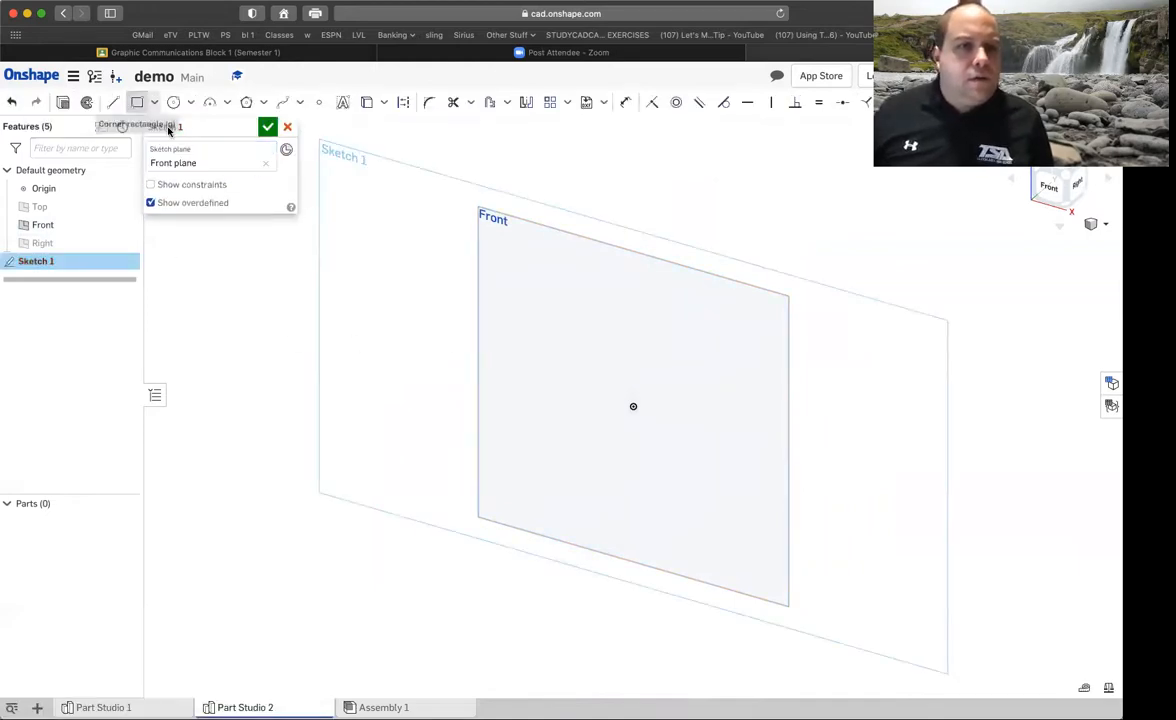
{"action": "left_click", "coordinate": [137, 102]}
{"action": "left_click", "coordinate": [548, 361]}
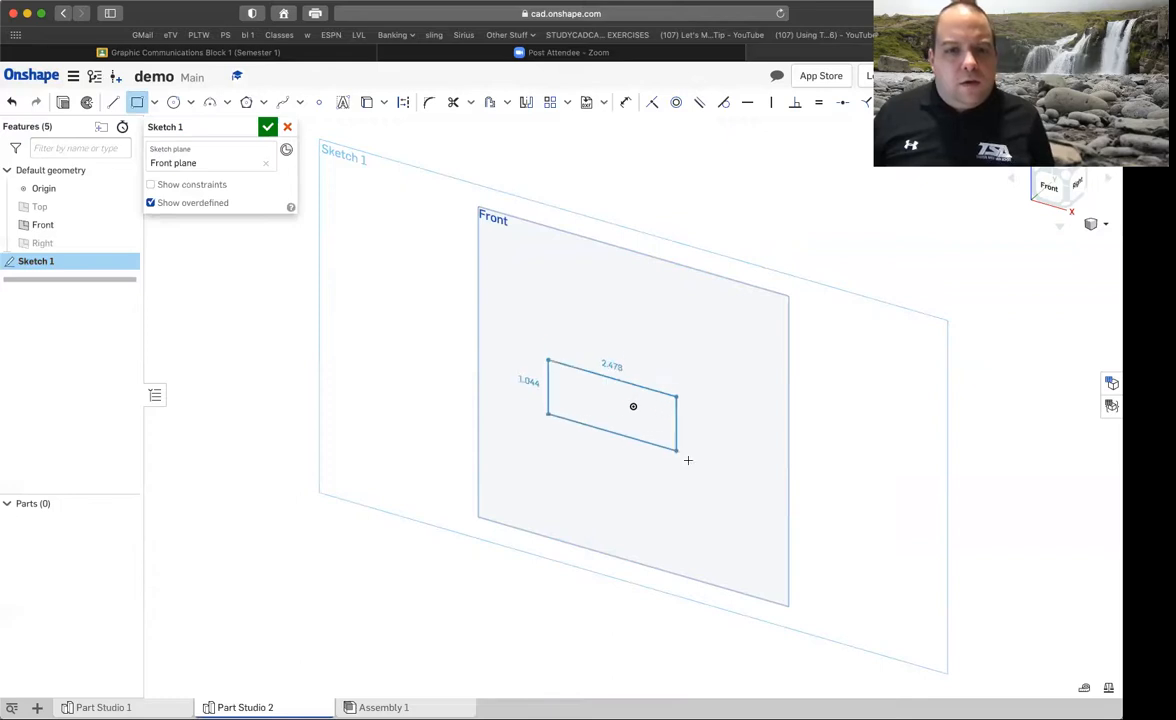
{"action": "left_click", "coordinate": [701, 472]}
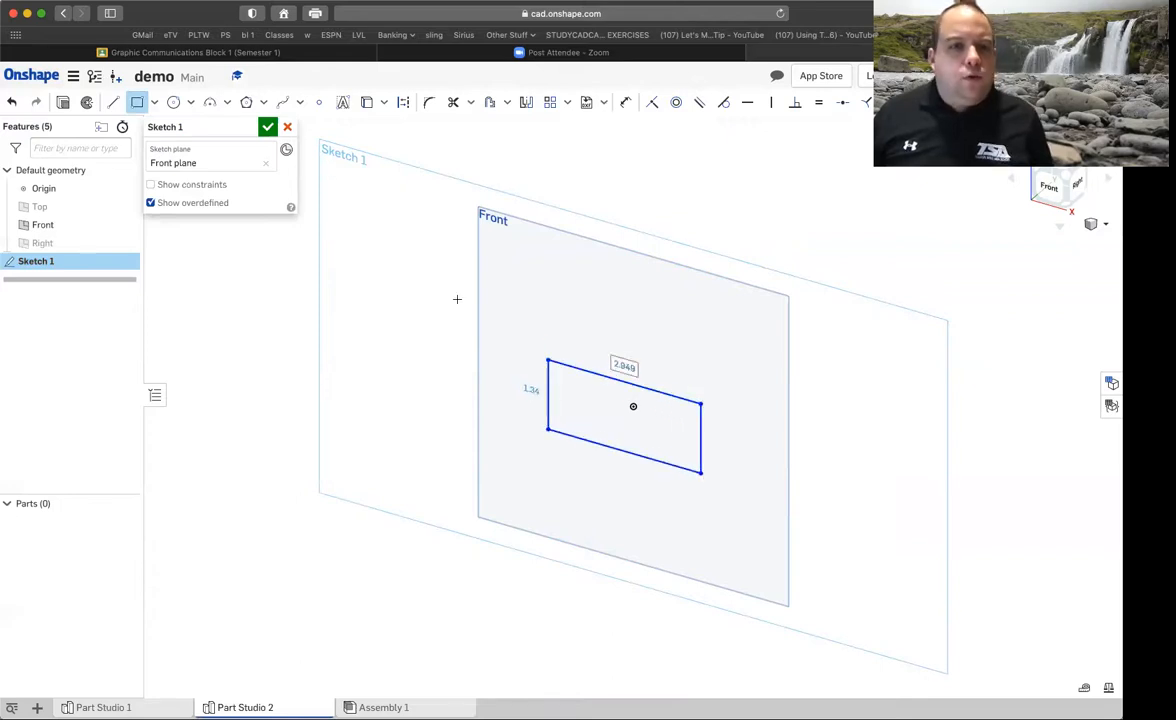
{"action": "left_click", "coordinate": [268, 127]}
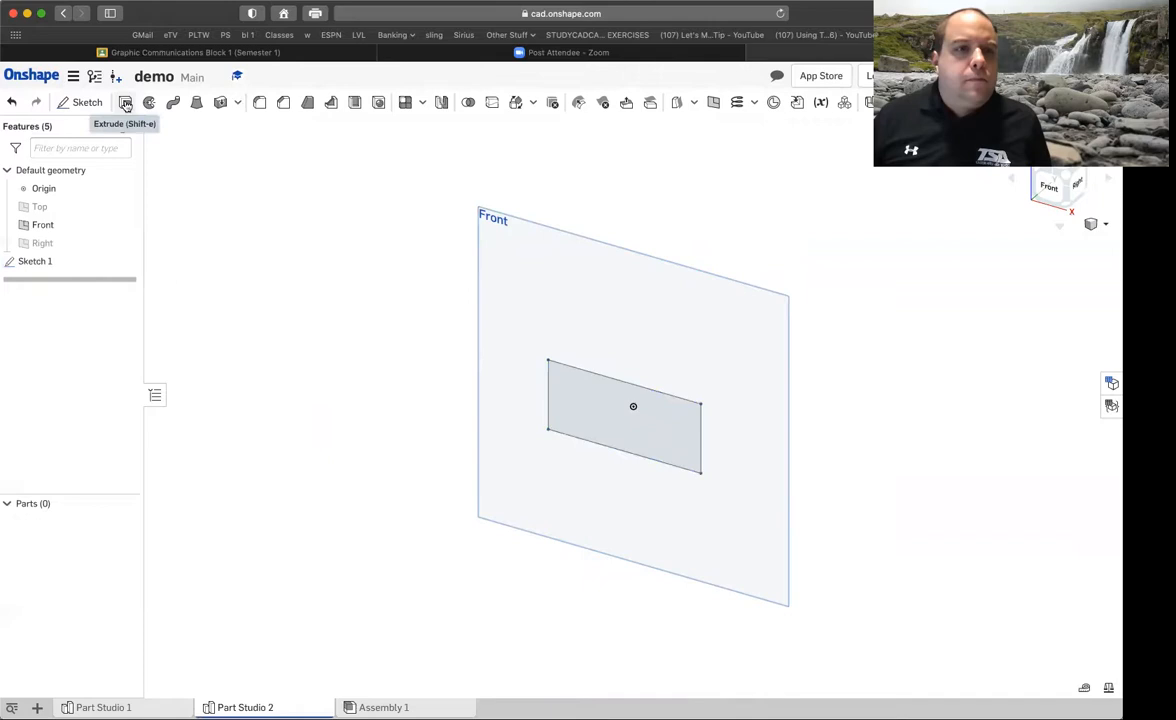
Extrude the rectangle as a new solid with a blind depth of 2 in, and hide the Front plane
{"action": "left_click", "coordinate": [587, 397]}
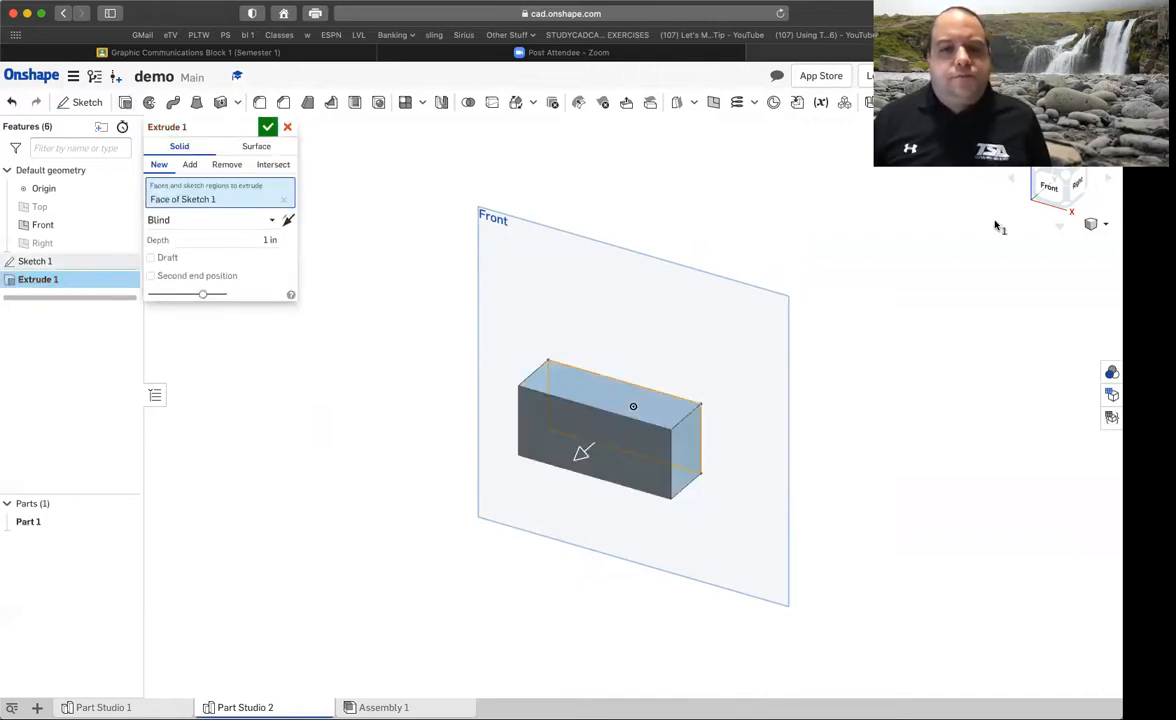
{"action": "left_click", "coordinate": [269, 243]}
{"action": "left_click_drag", "start_coordinate": [264, 240], "coordinate": [295, 246]}
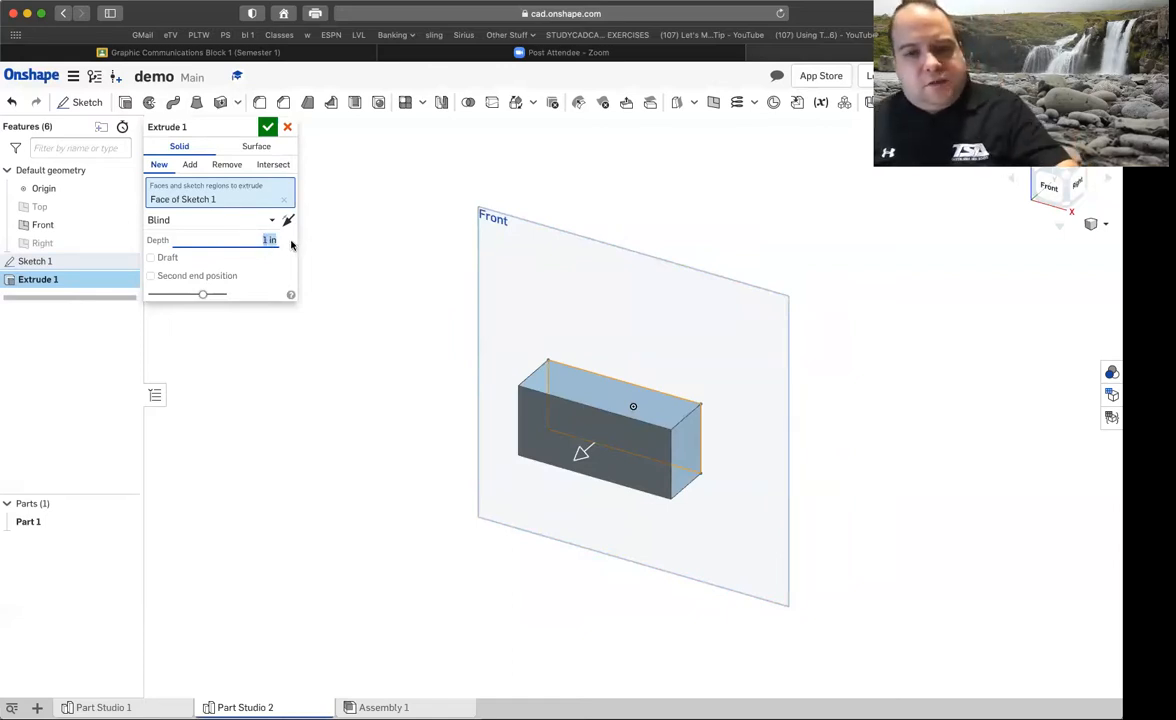
{"action": "type", "text": "2"}
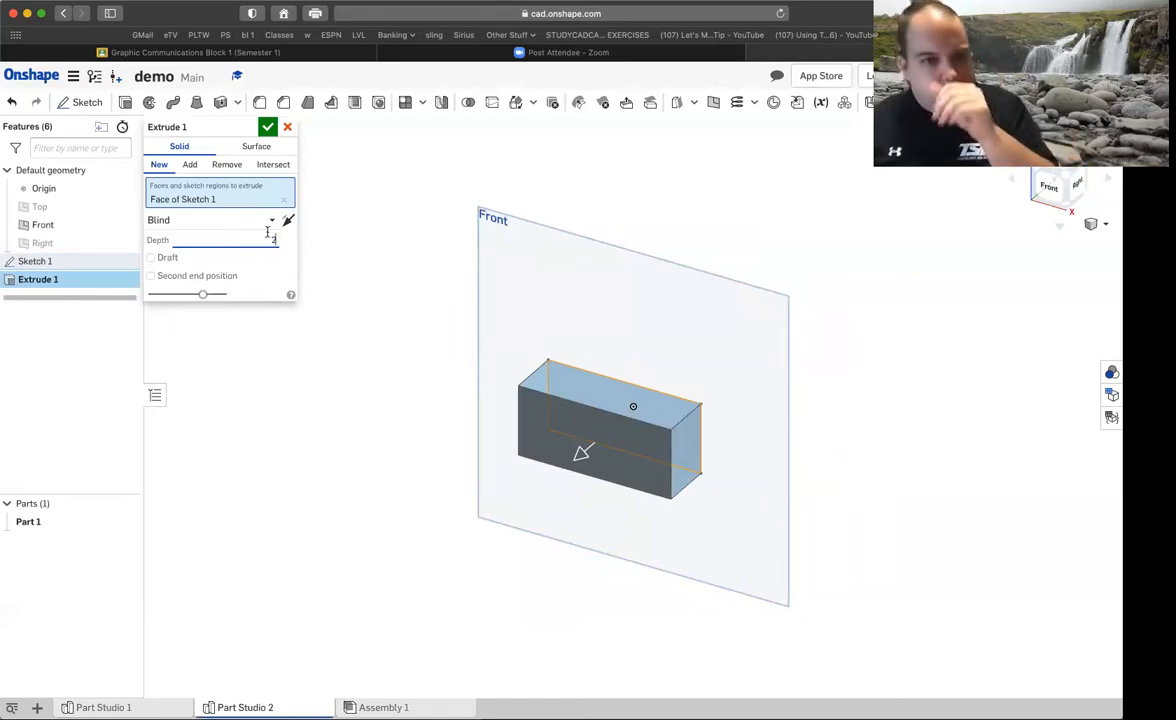
{"action": "left_click", "coordinate": [268, 127]}
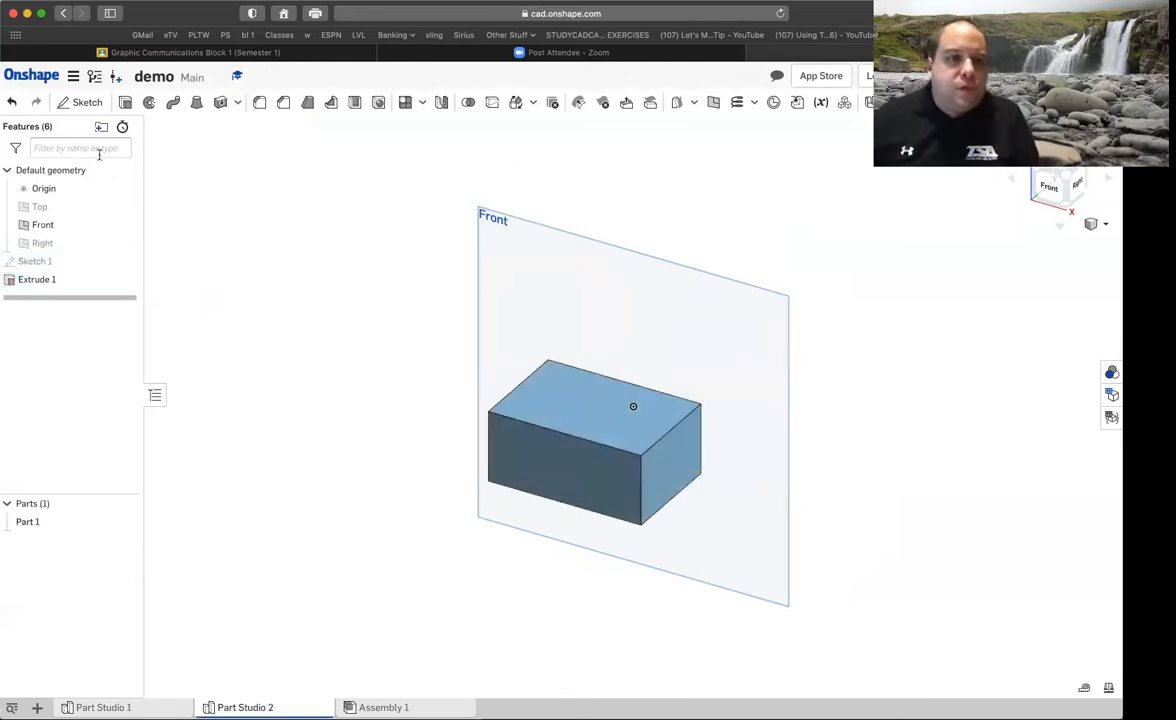
{"action": "left_click", "coordinate": [125, 225]}
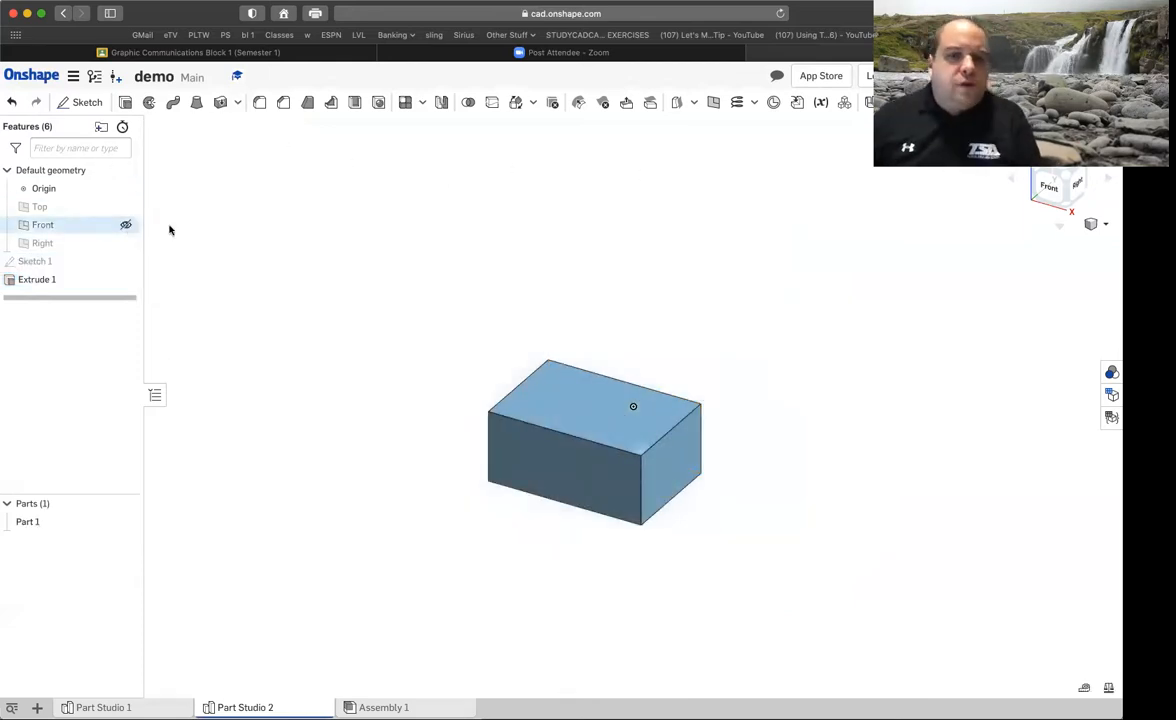
Sketch a closed downward-pointing triangle from the top edge of the block's front face, with slanted sides about 1.33 and 1.12 in
{"action": "left_click", "coordinate": [87, 101]}
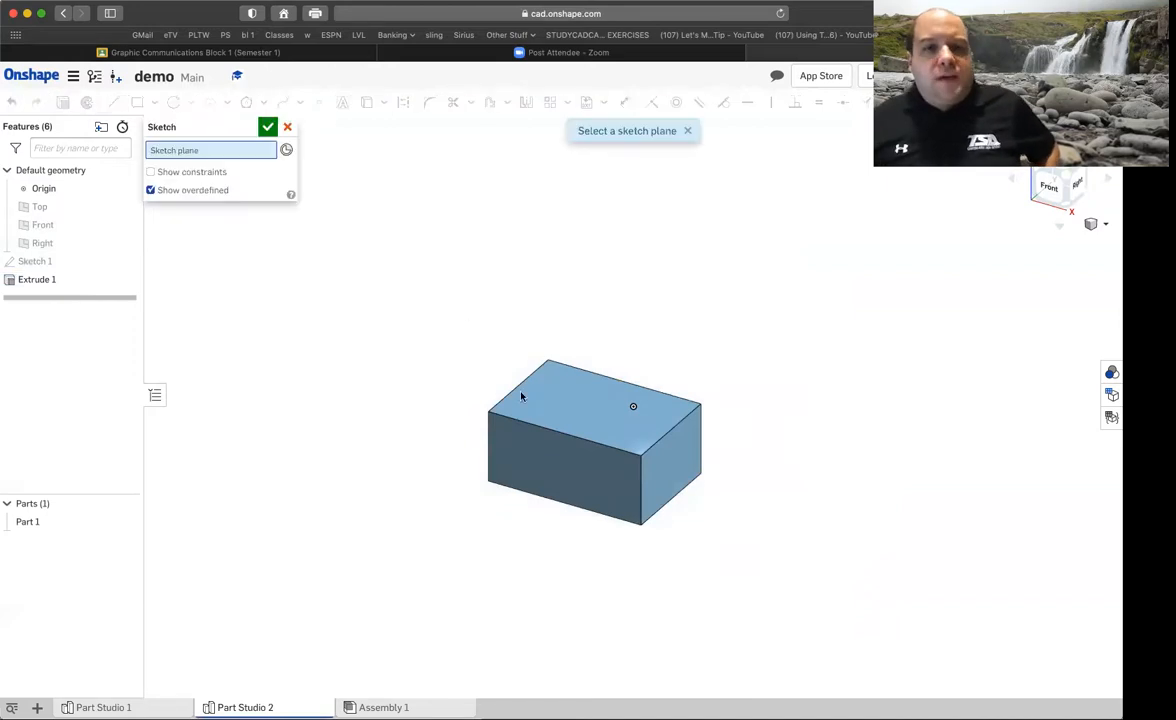
{"action": "left_click", "coordinate": [554, 451]}
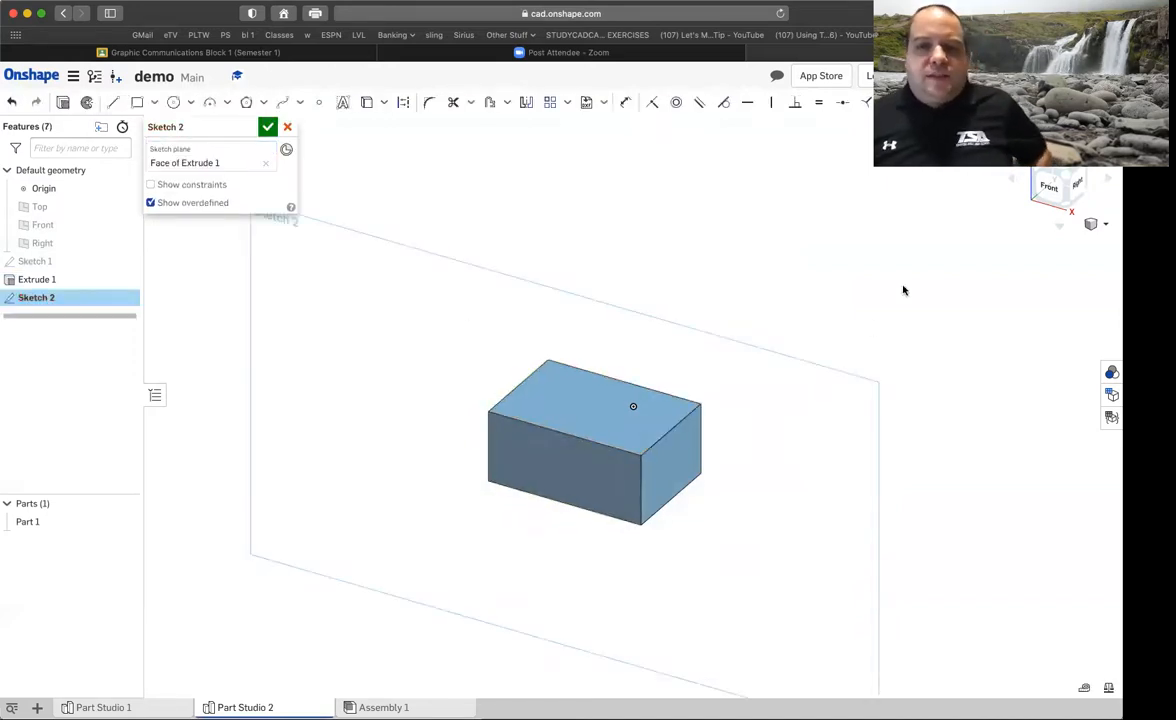
{"action": "left_click", "coordinate": [1053, 196]}
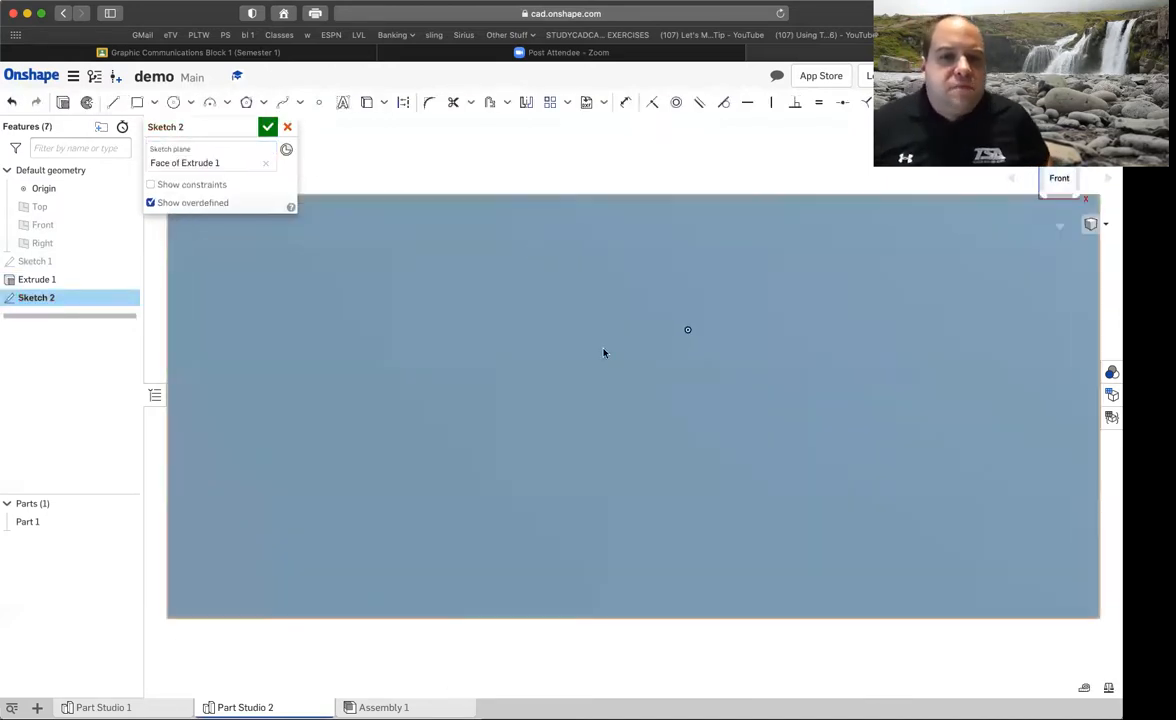
{"action": "scroll", "coordinate": [640, 355], "scroll_direction": "down", "scroll_amount": 2}
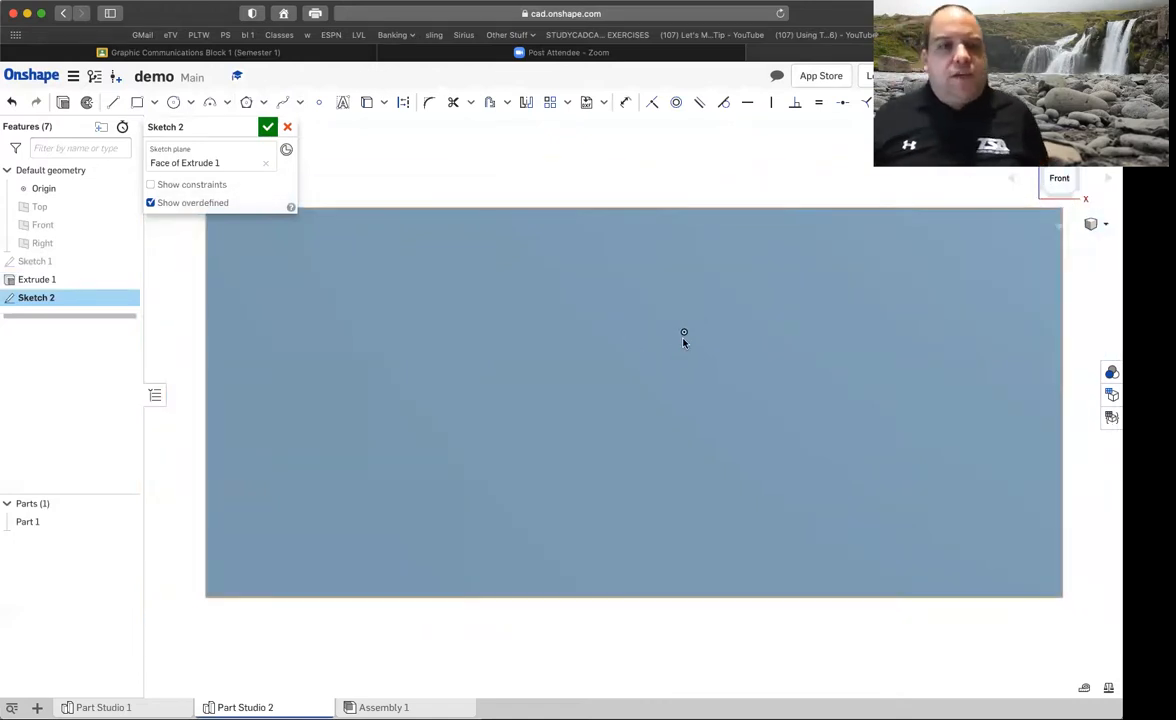
{"action": "left_click", "coordinate": [113, 102]}
{"action": "left_click", "coordinate": [350, 208]}
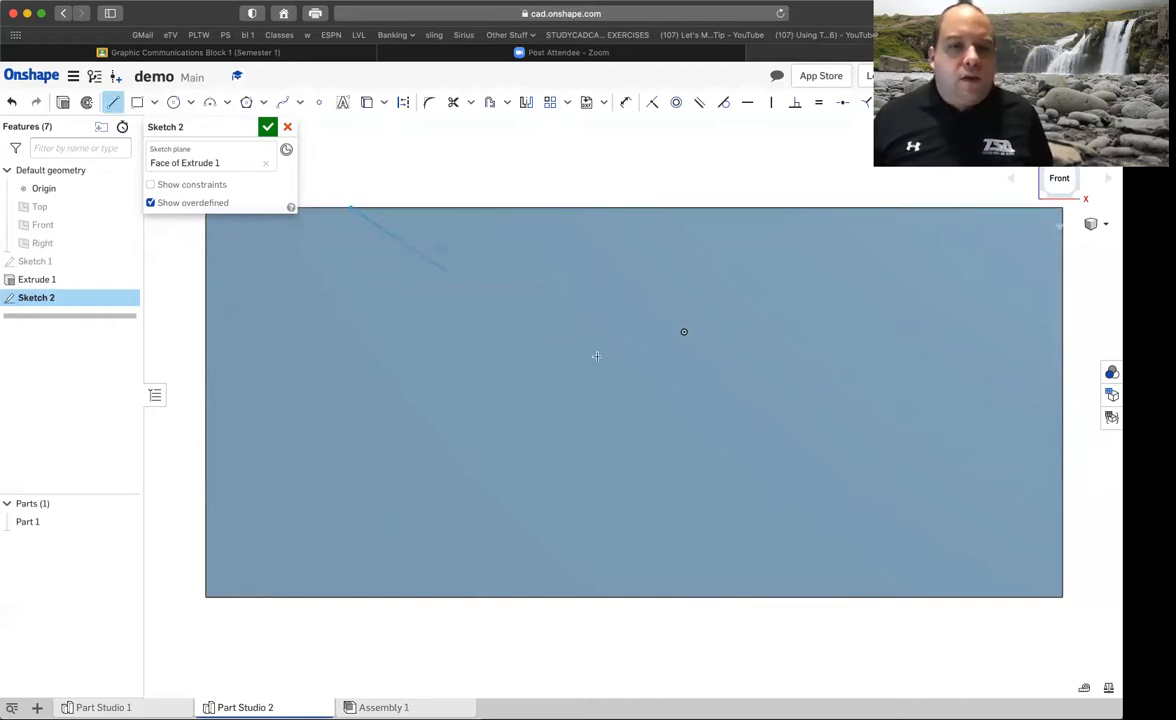
{"action": "left_click", "coordinate": [684, 398]}
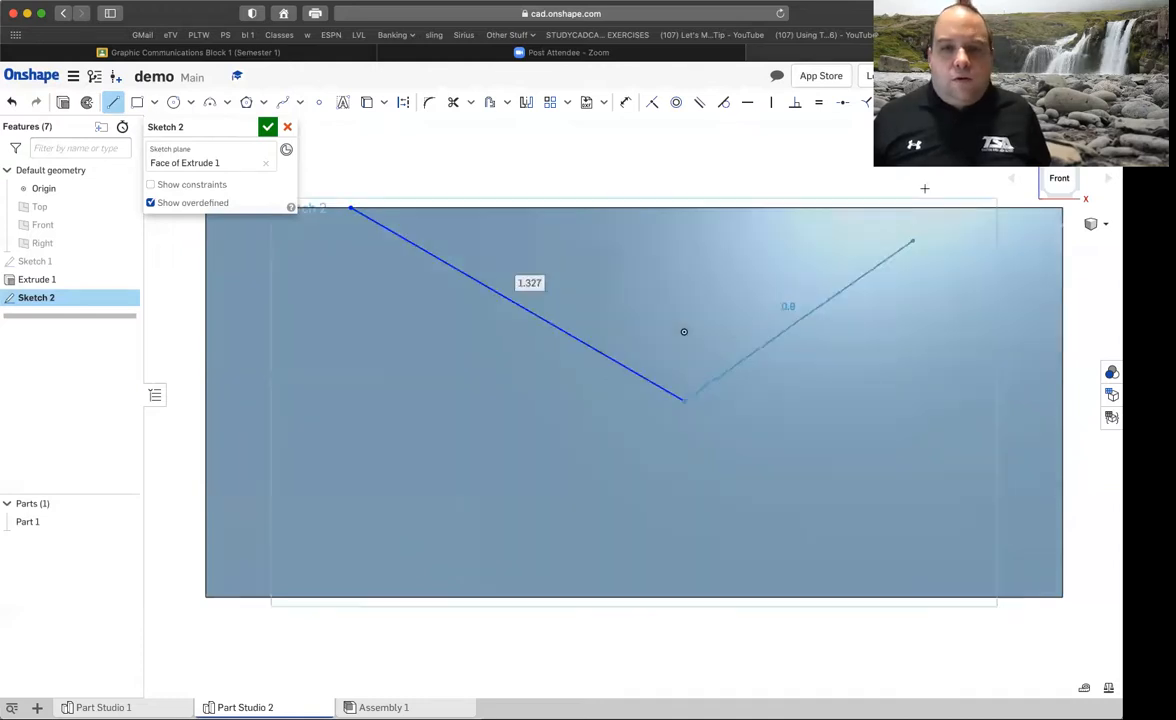
{"action": "left_click", "coordinate": [946, 208]}
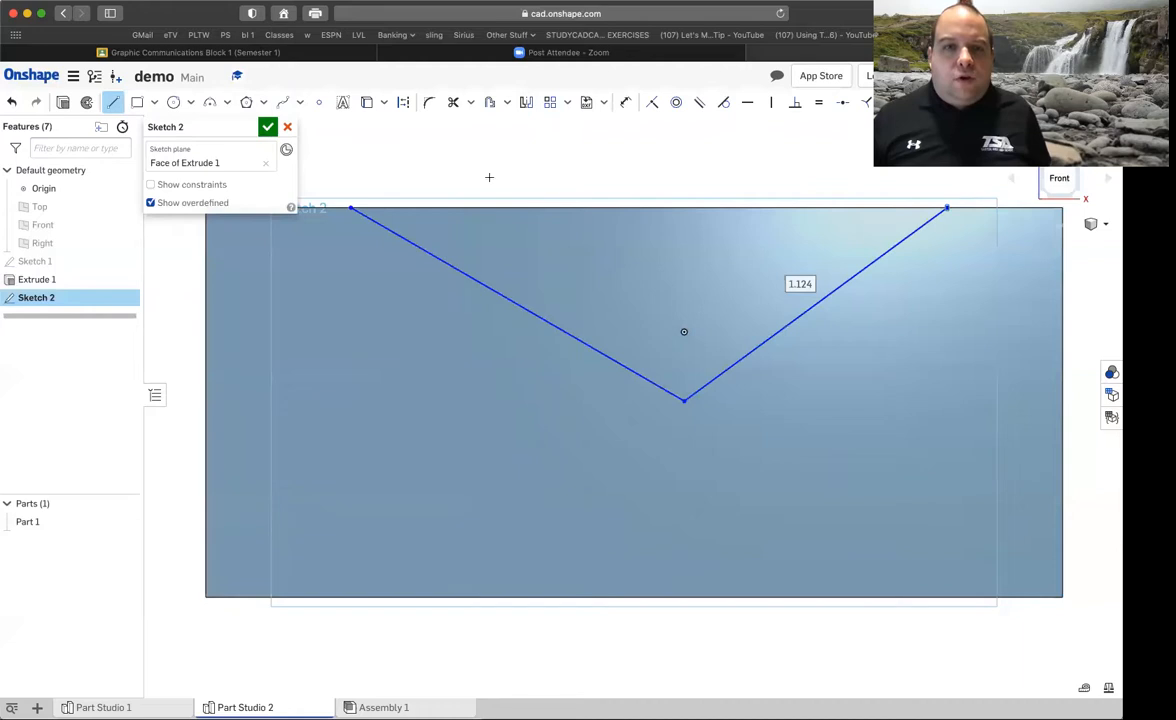
{"action": "left_click", "coordinate": [352, 207]}
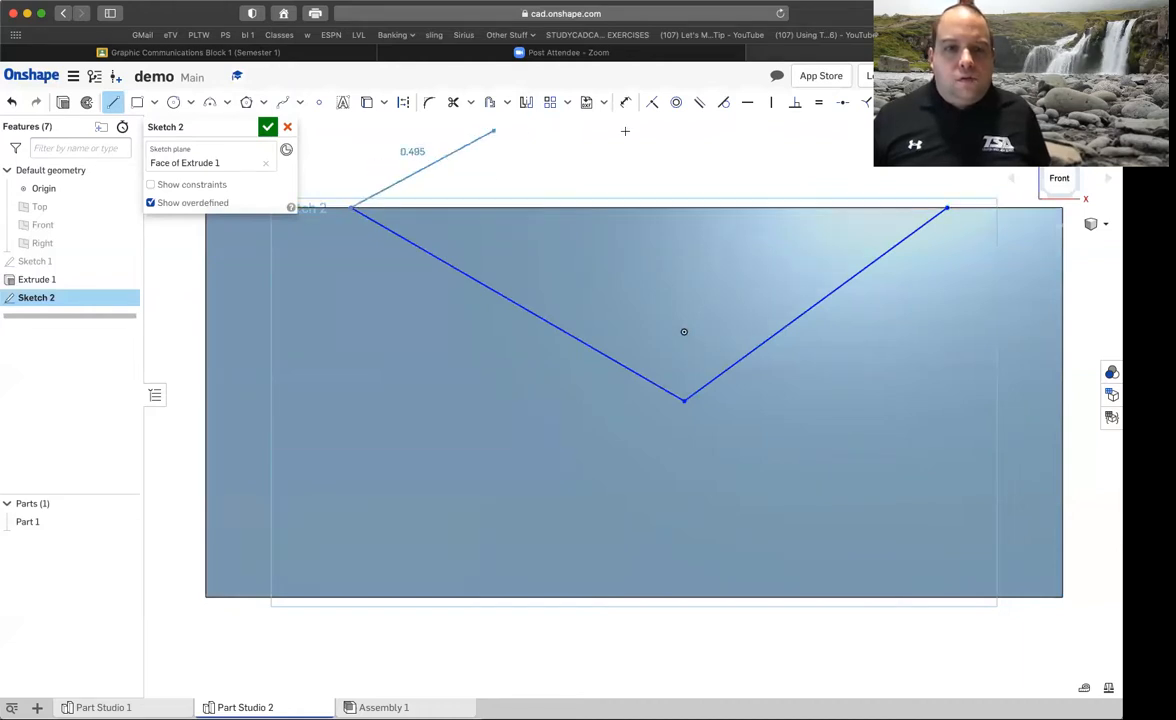
{"action": "left_click", "coordinate": [950, 206]}
{"action": "mouse_move", "coordinate": [684, 331]}
{"action": "right_mouse_down"}
{"action": "mouse_move", "coordinate": [763, 285]}
{"action": "mouse_move", "coordinate": [780, 428]}
{"action": "right_mouse_up"}
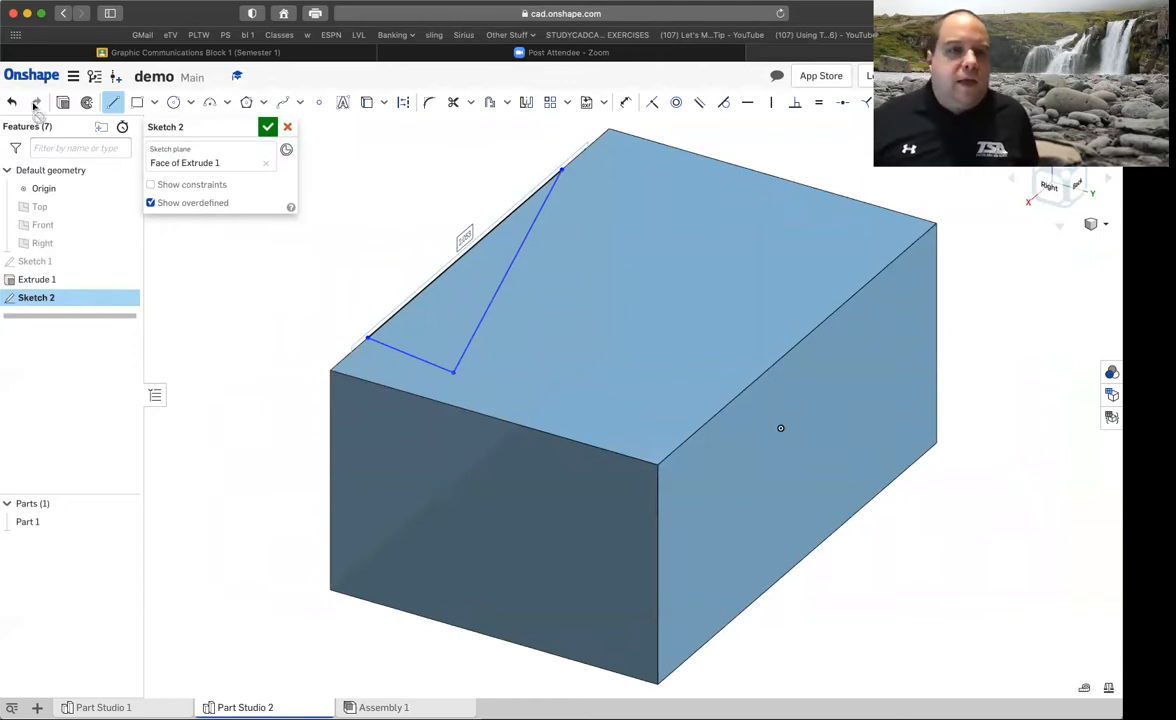
{"action": "left_click", "coordinate": [267, 128]}
Sketch a smaller closed downward-pointing triangle from the top edge of the block's back face, with slanted sides about 0.54 and 0.59 in
{"action": "left_click", "coordinate": [55, 102]}
{"action": "left_click", "coordinate": [767, 492]}
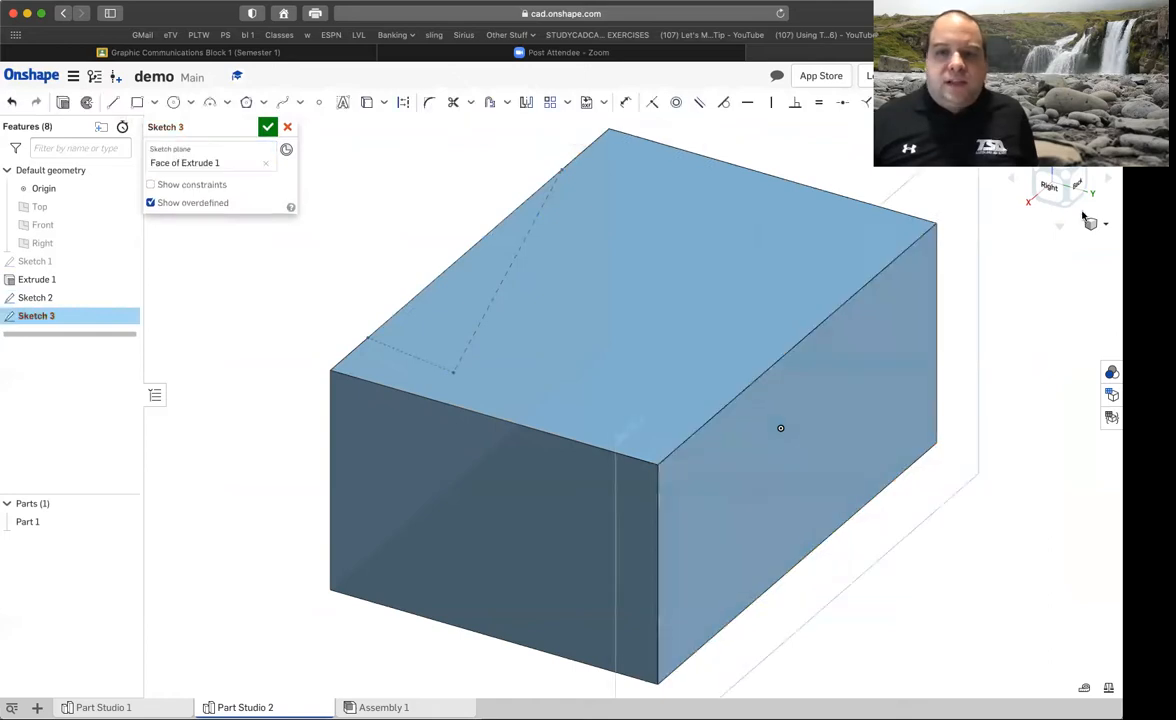
{"action": "key", "text": "n"}
{"action": "scroll", "coordinate": [642, 325], "scroll_direction": "up", "scroll_amount": 2}
{"action": "scroll", "coordinate": [632, 320], "scroll_direction": "down", "scroll_amount": 3}
{"action": "left_click", "coordinate": [110, 103]}
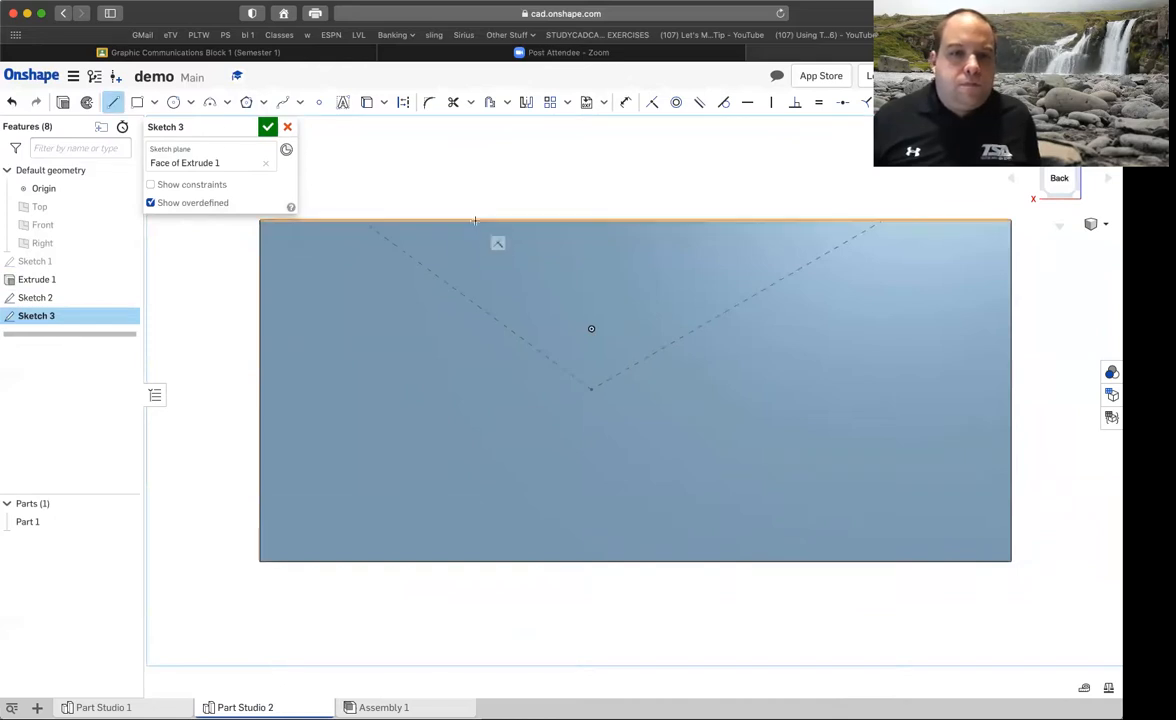
{"action": "left_click", "coordinate": [475, 220]}
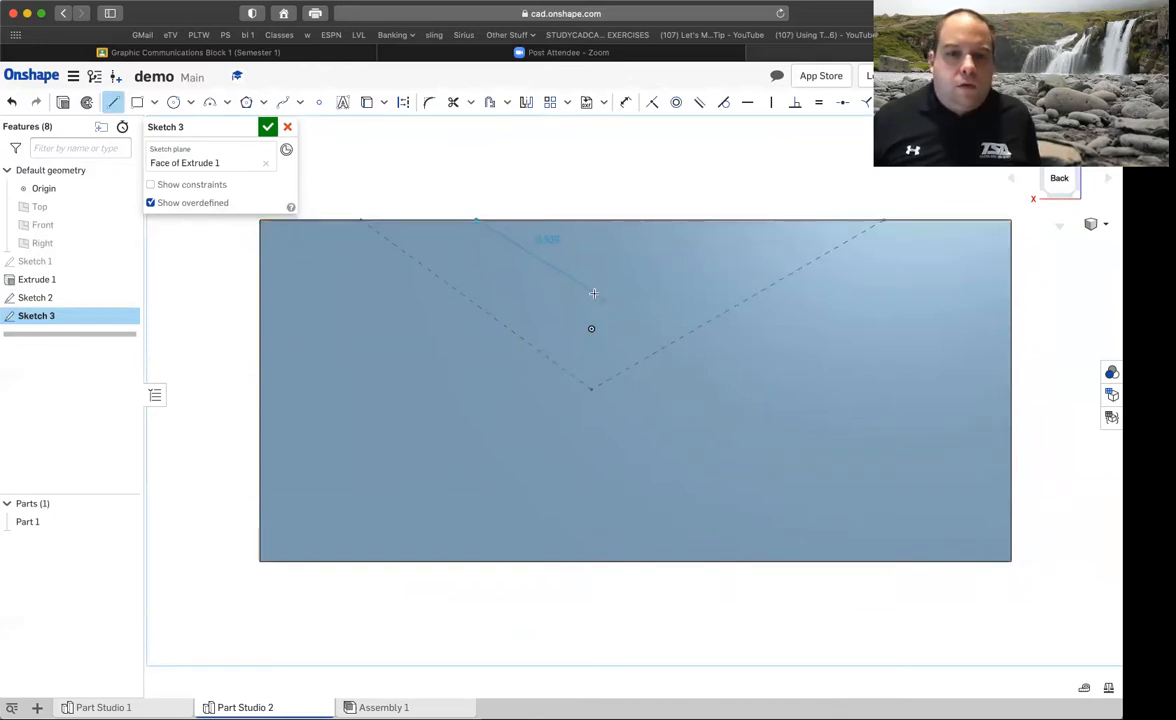
{"action": "left_click", "coordinate": [590, 292]}
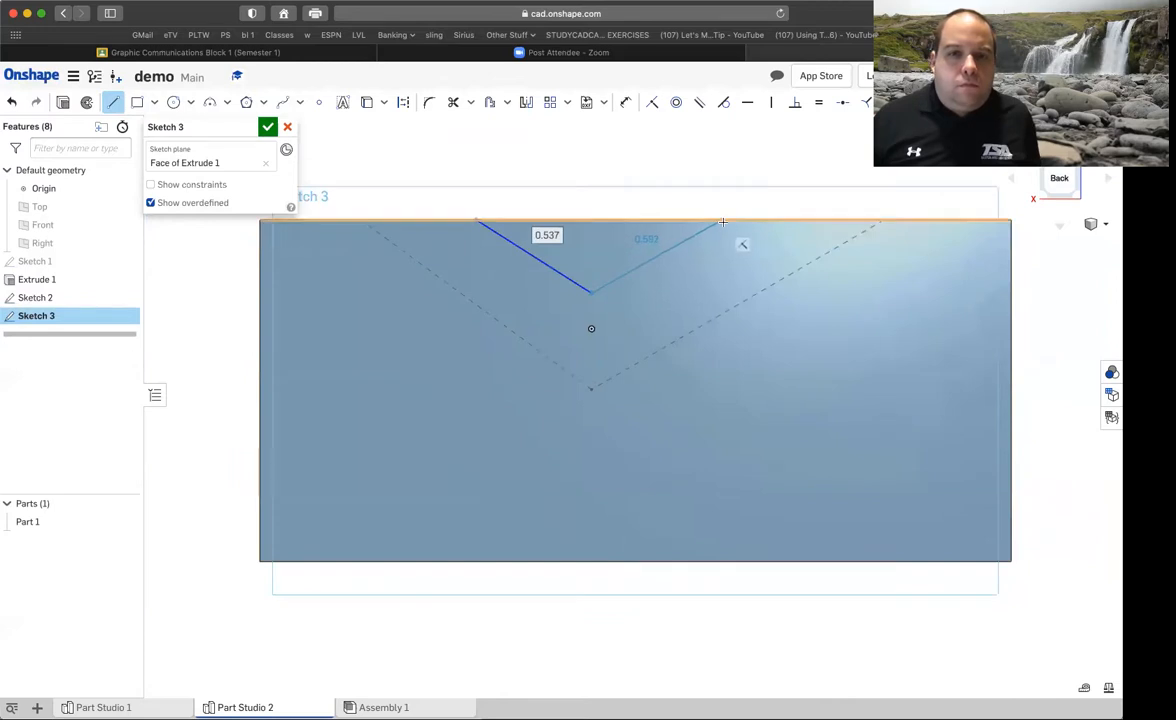
{"action": "left_click", "coordinate": [721, 220]}
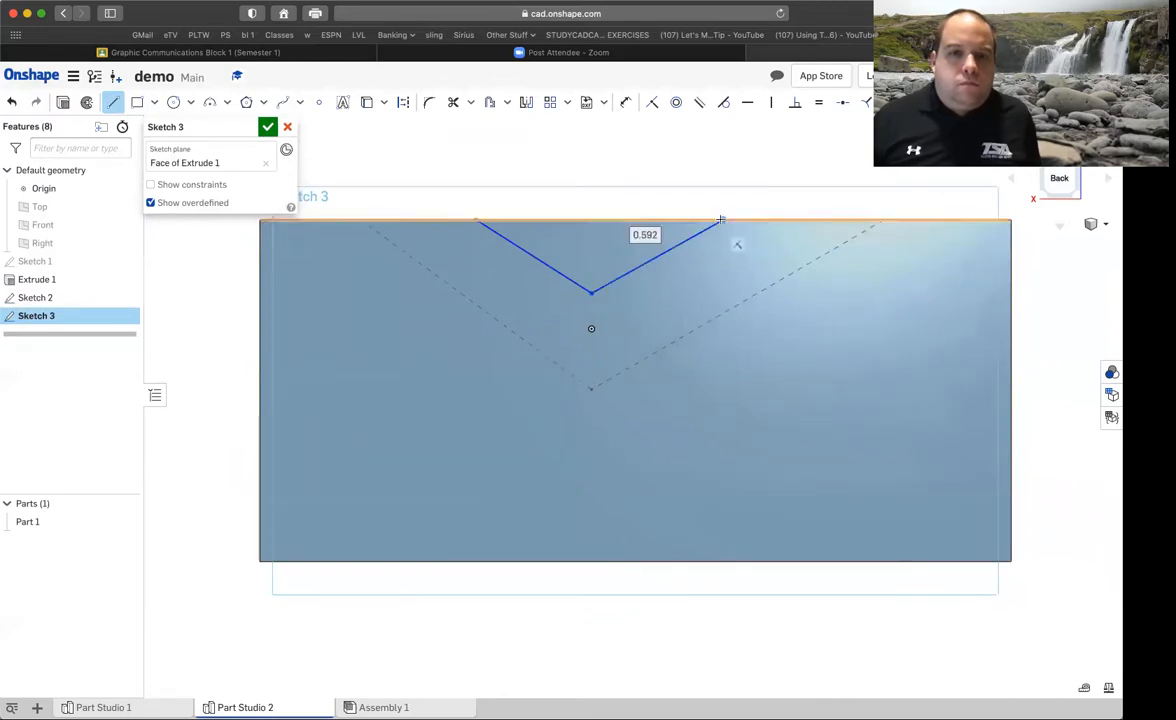
{"action": "left_click", "coordinate": [476, 218]}
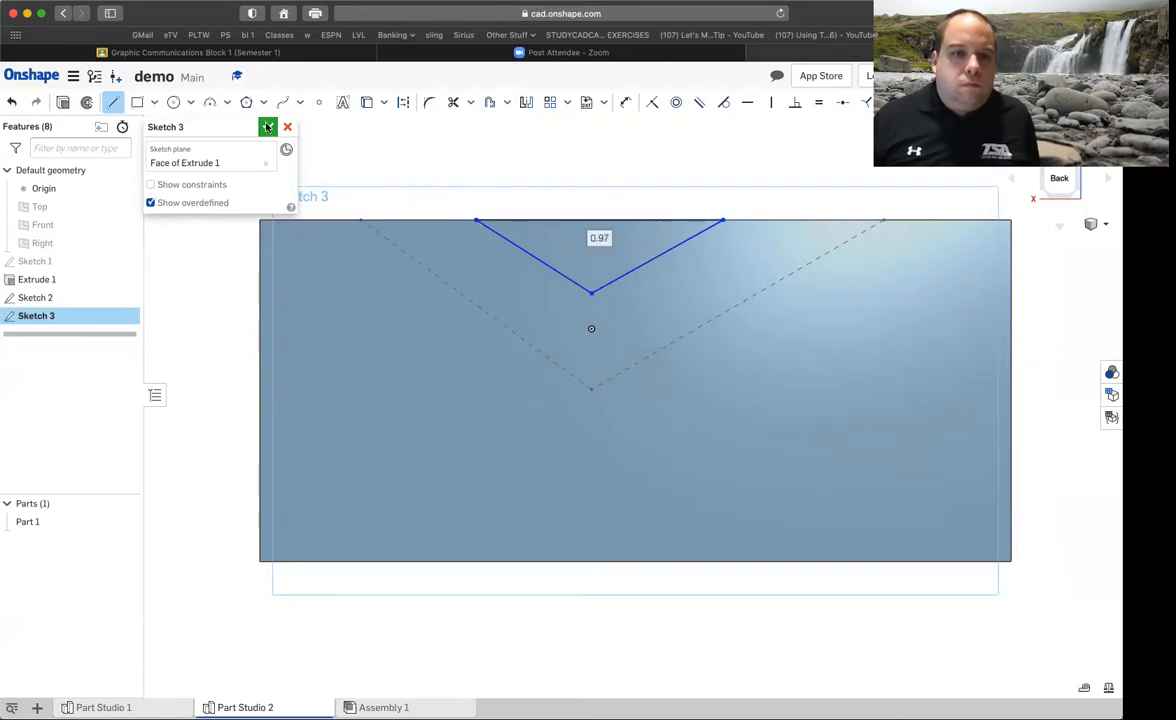
{"action": "left_click", "coordinate": [267, 127]}
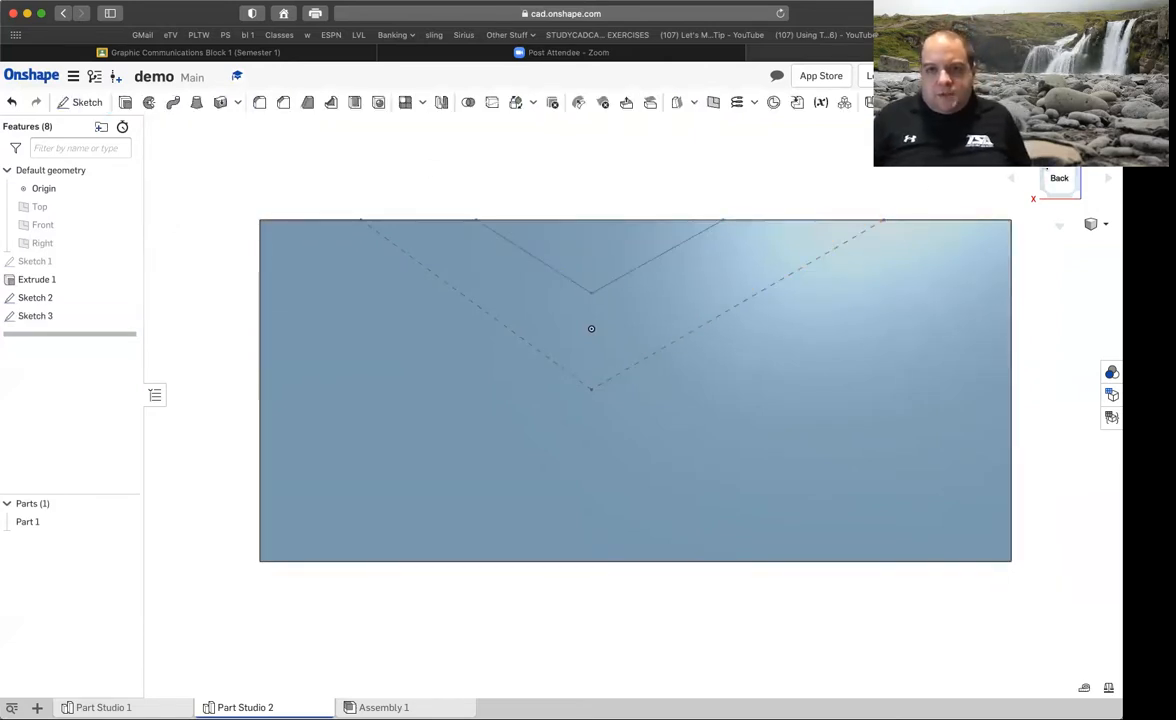
{"action": "key", "text": "shift+7"}
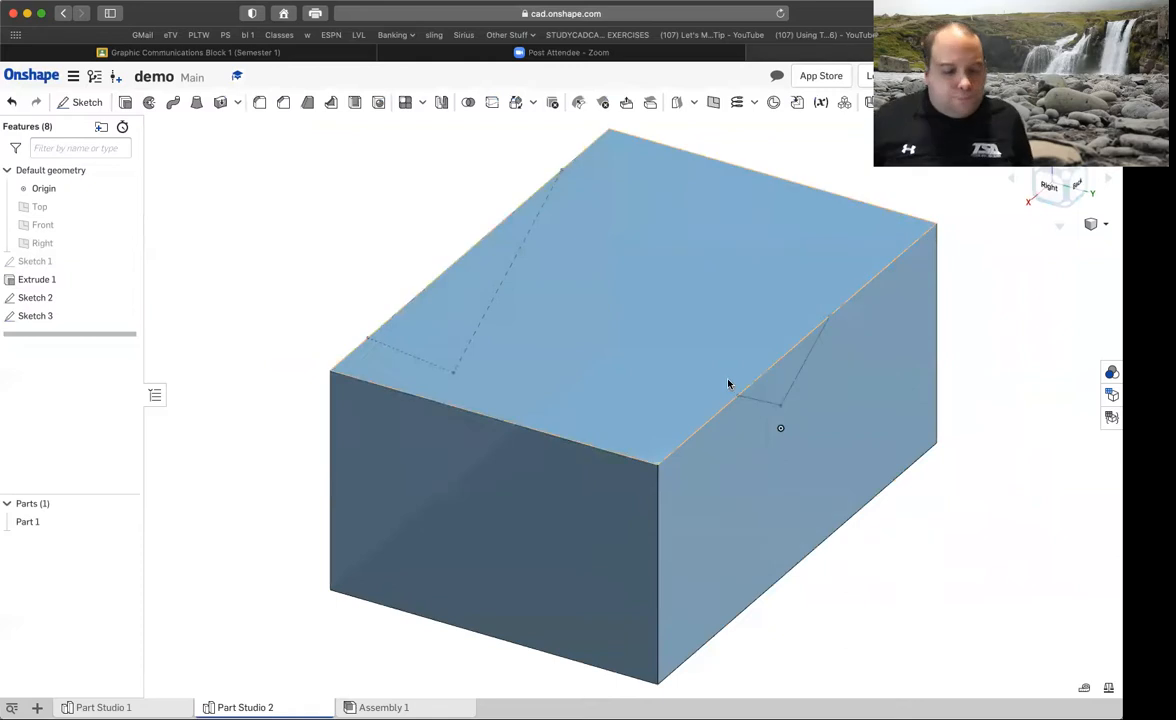
{"action": "left_click", "coordinate": [1036, 174]}
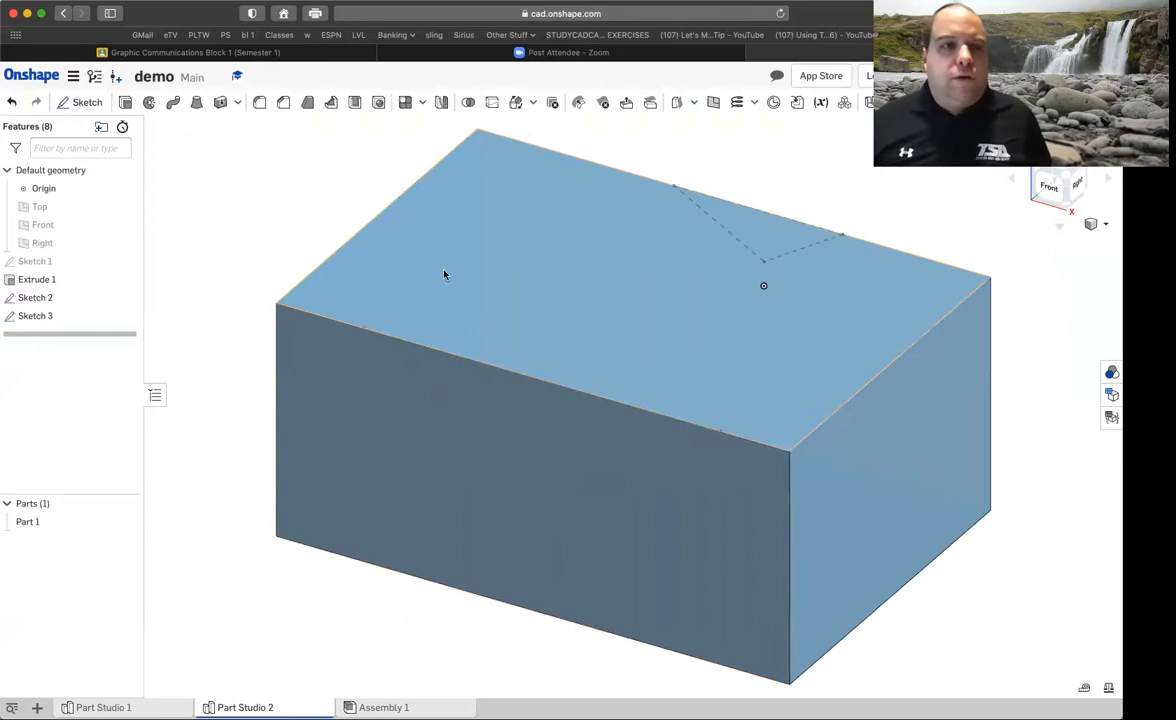
{"action": "left_click", "coordinate": [125, 102]}
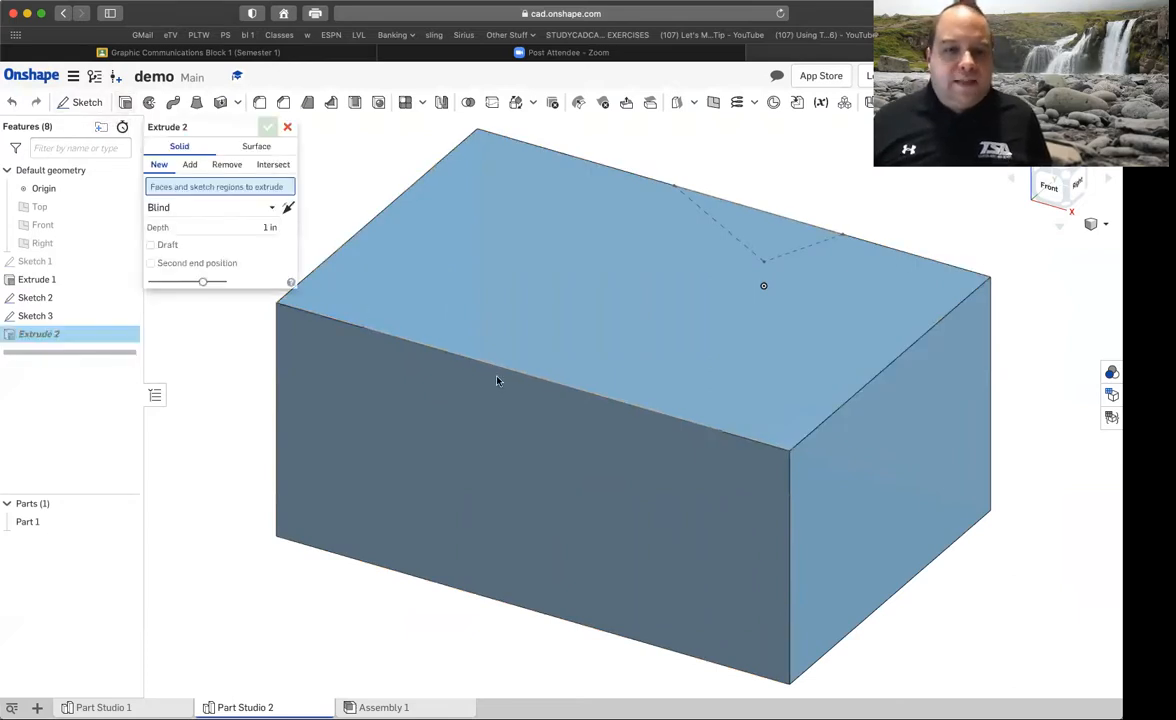
{"action": "left_click", "coordinate": [537, 425]}
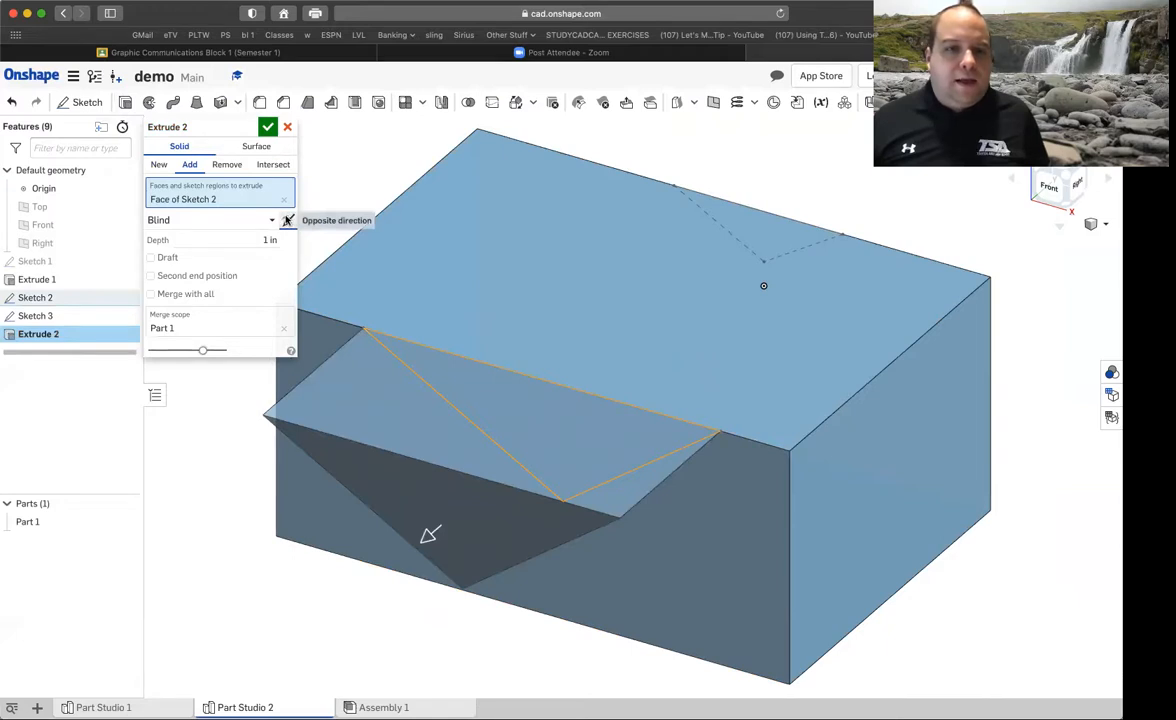
{"action": "left_click", "coordinate": [227, 164]}
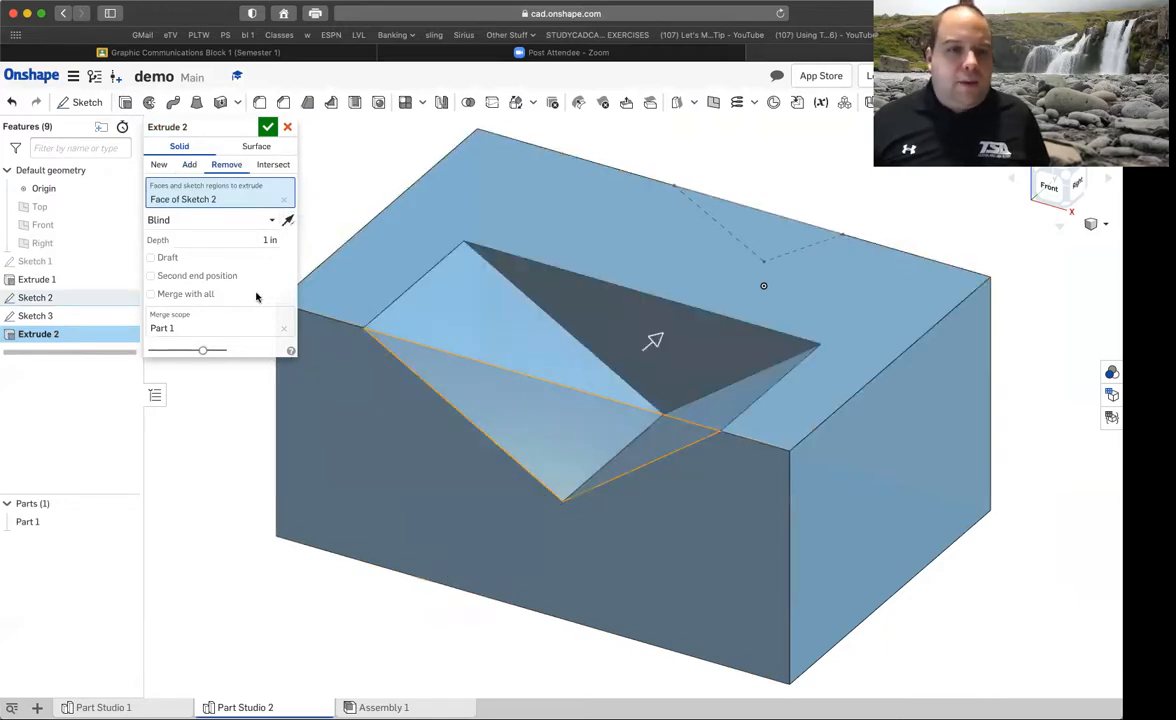
{"action": "left_click", "coordinate": [270, 220]}
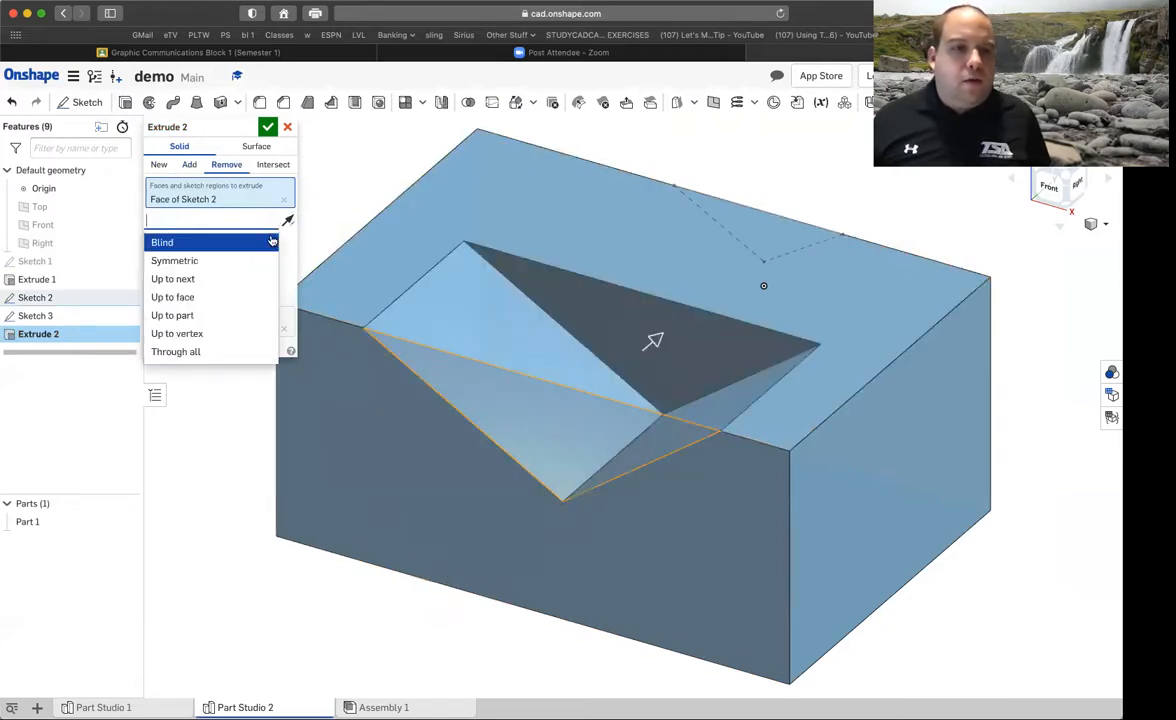
{"action": "left_click", "coordinate": [208, 351]}
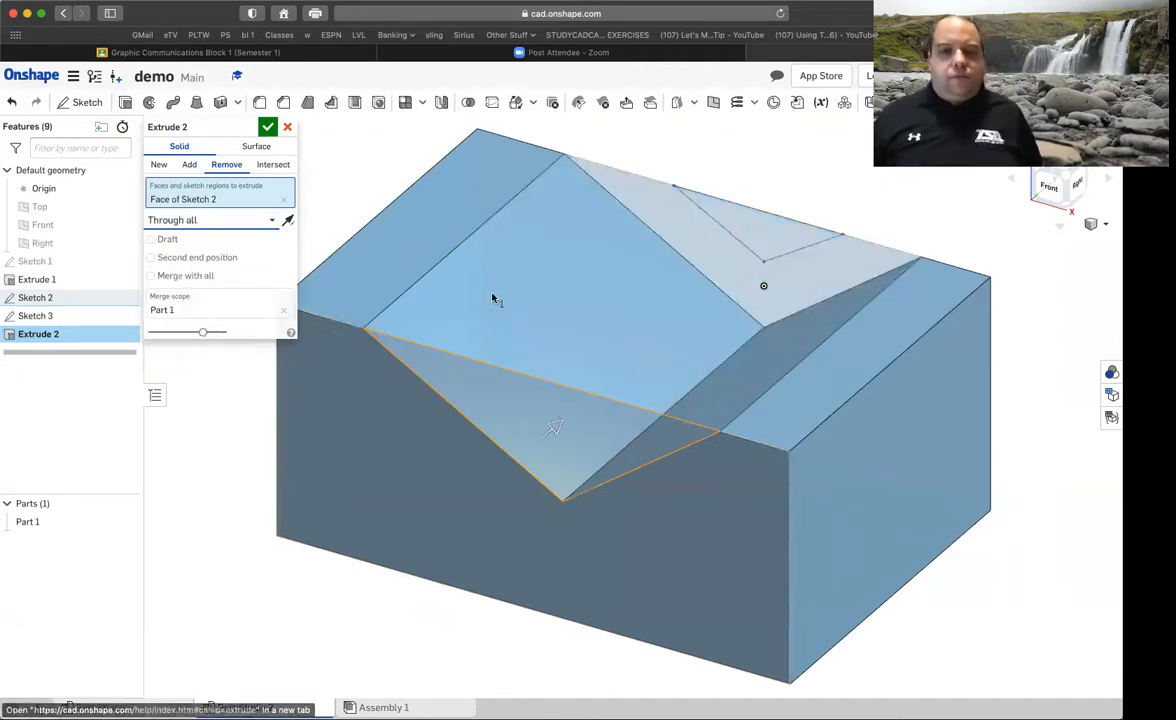
{"action": "left_click", "coordinate": [1048, 192]}
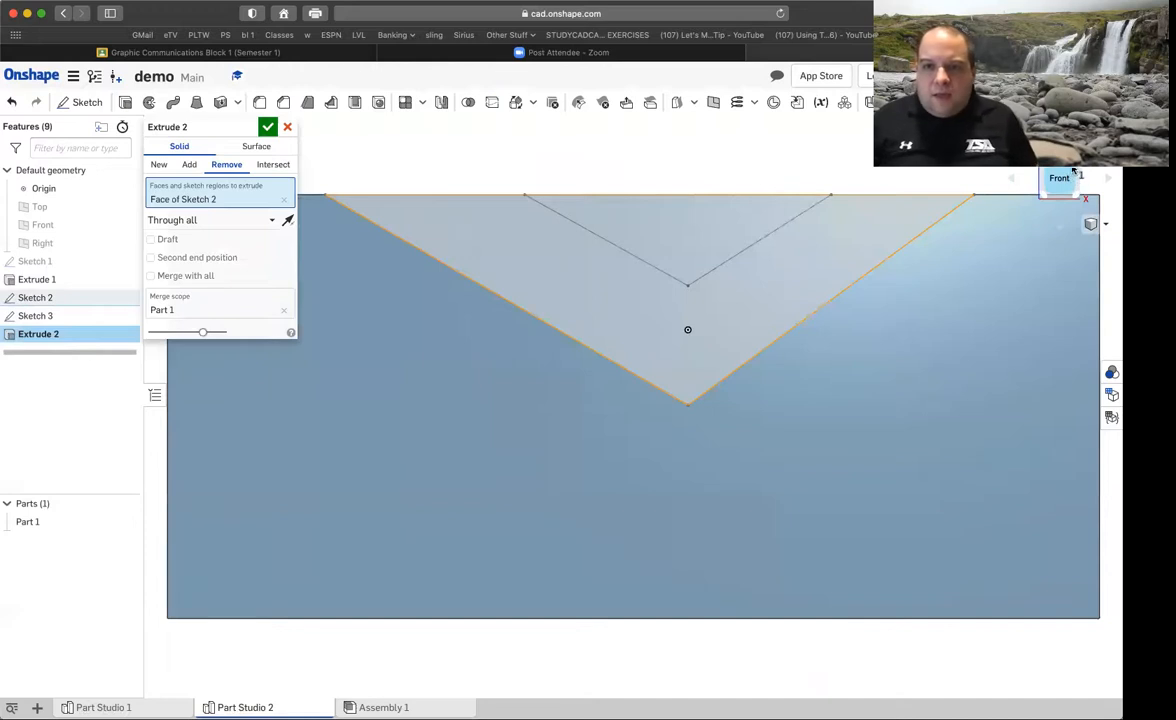
{"action": "left_click", "coordinate": [1075, 170]}
{"action": "mouse_move", "coordinate": [756, 338]}
{"action": "right_mouse_down"}
{"action": "mouse_move", "coordinate": [780, 296]}
{"action": "mouse_move", "coordinate": [750, 308]}
{"action": "mouse_move", "coordinate": [814, 312]}
{"action": "mouse_move", "coordinate": [738, 328]}
{"action": "right_mouse_up"}
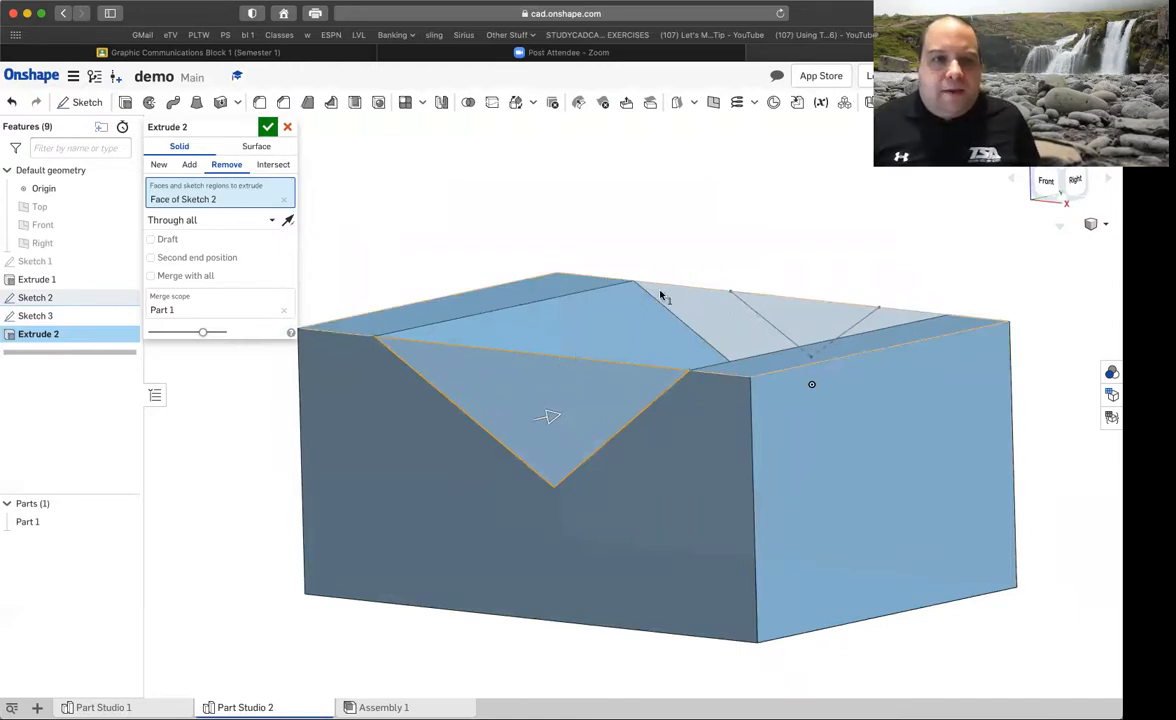
{"action": "left_click", "coordinate": [288, 127]}
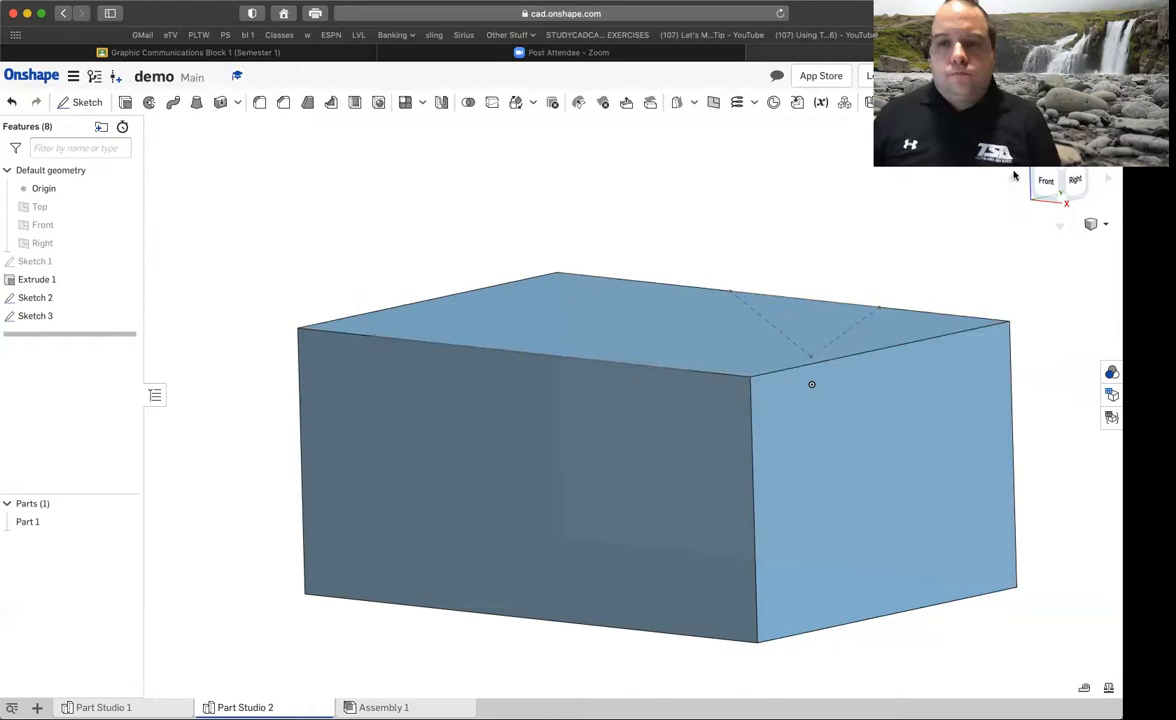
Loft between the front-face and back-face triangles as a solid Remove to cut a tapering V-shaped channel through the block
{"action": "left_click", "coordinate": [1064, 169]}
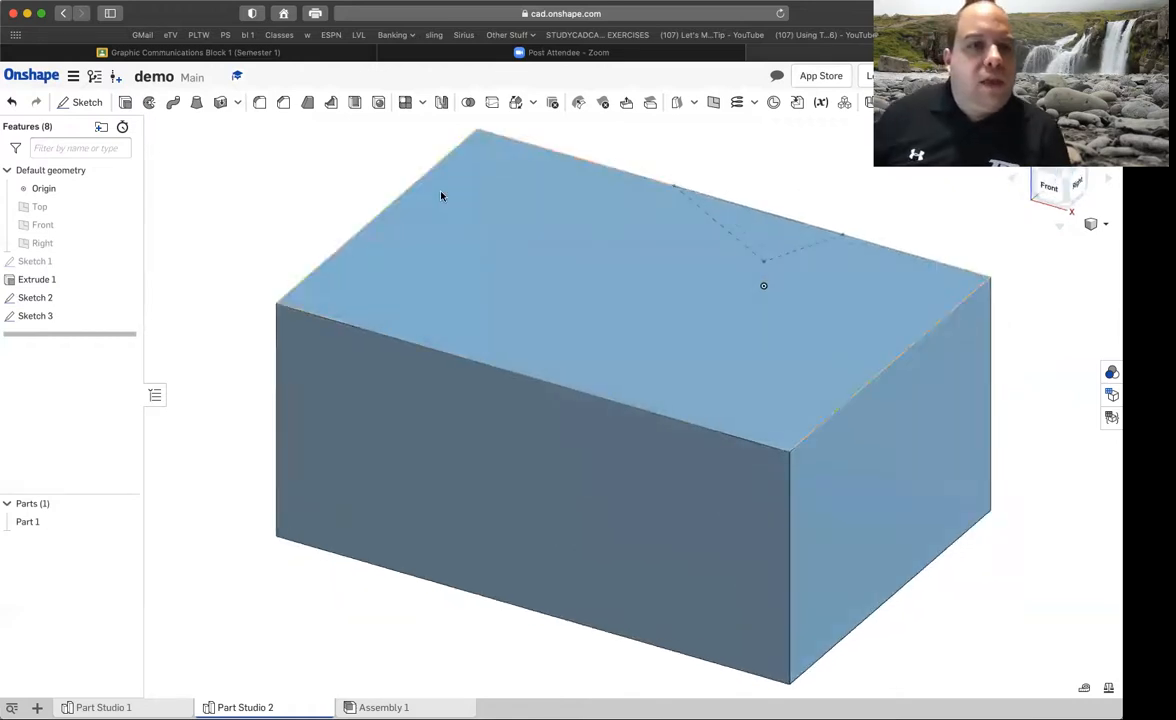
{"action": "left_click", "coordinate": [197, 104]}
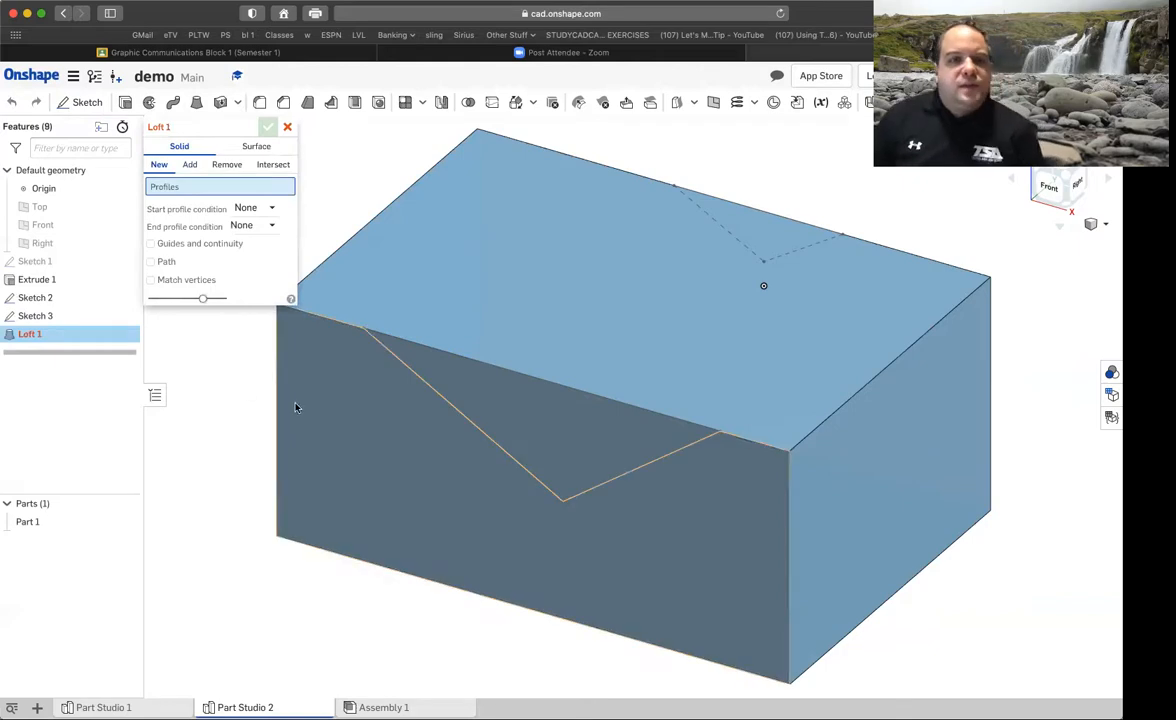
{"action": "left_click", "coordinate": [553, 432]}
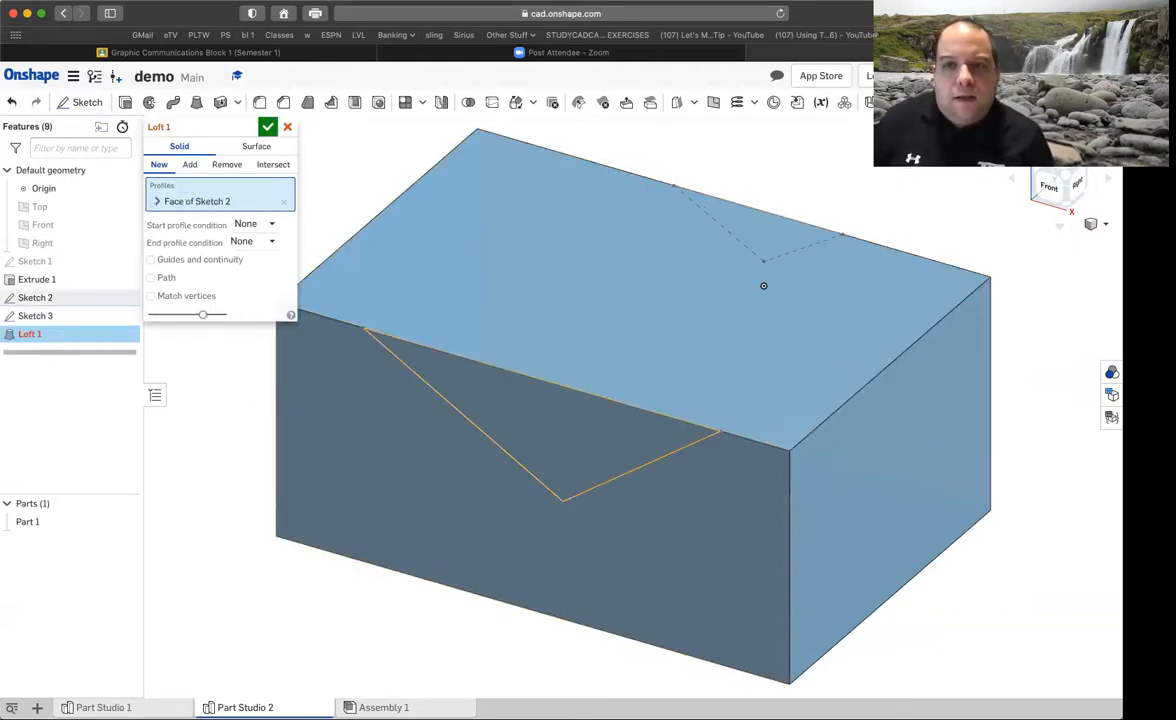
{"action": "left_click", "coordinate": [1083, 166]}
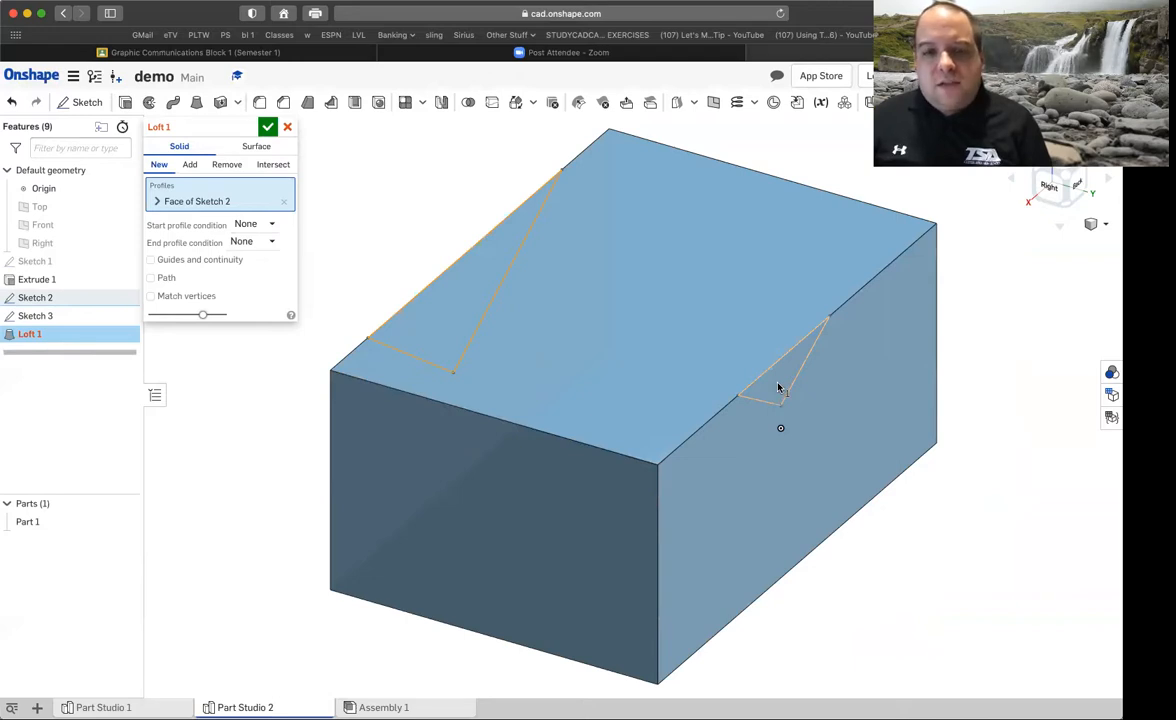
{"action": "left_click", "coordinate": [779, 390]}
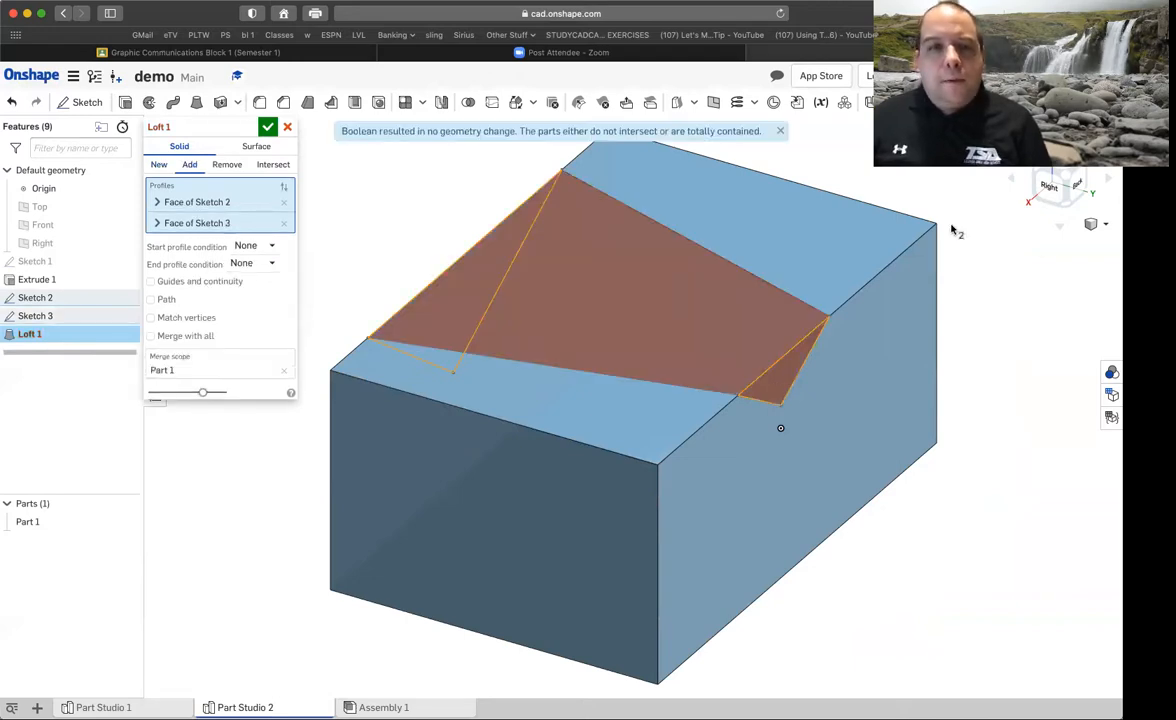
{"action": "left_click", "coordinate": [1040, 172]}
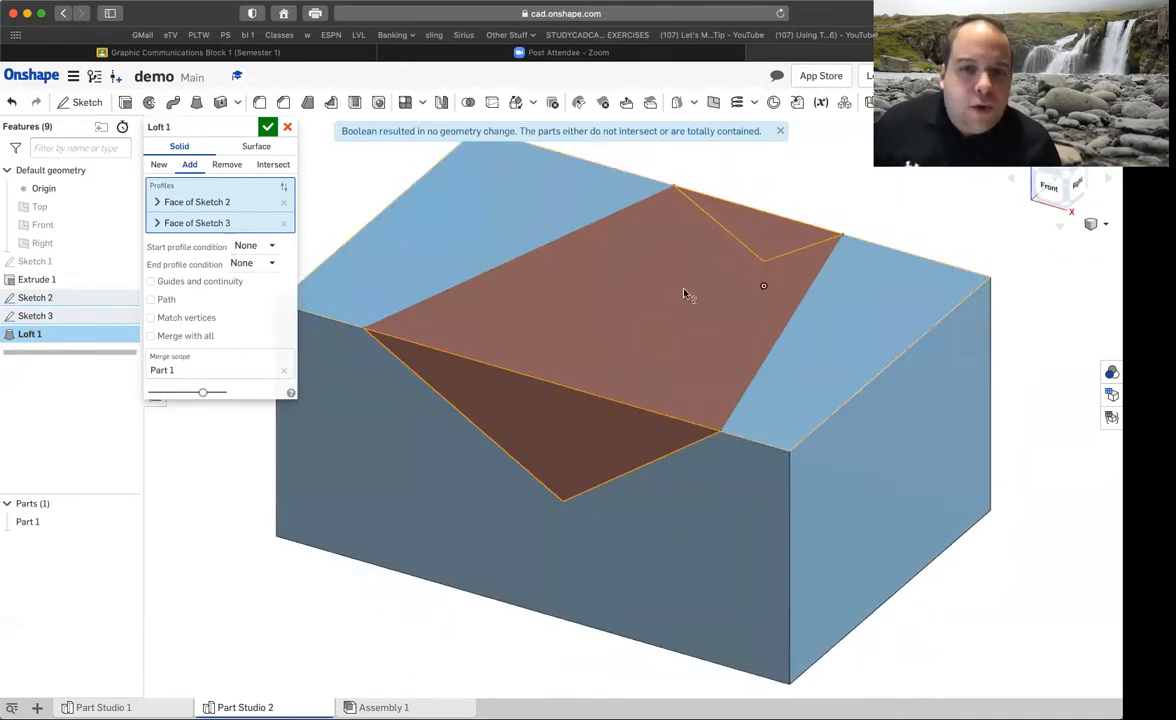
{"action": "left_click", "coordinate": [227, 165]}
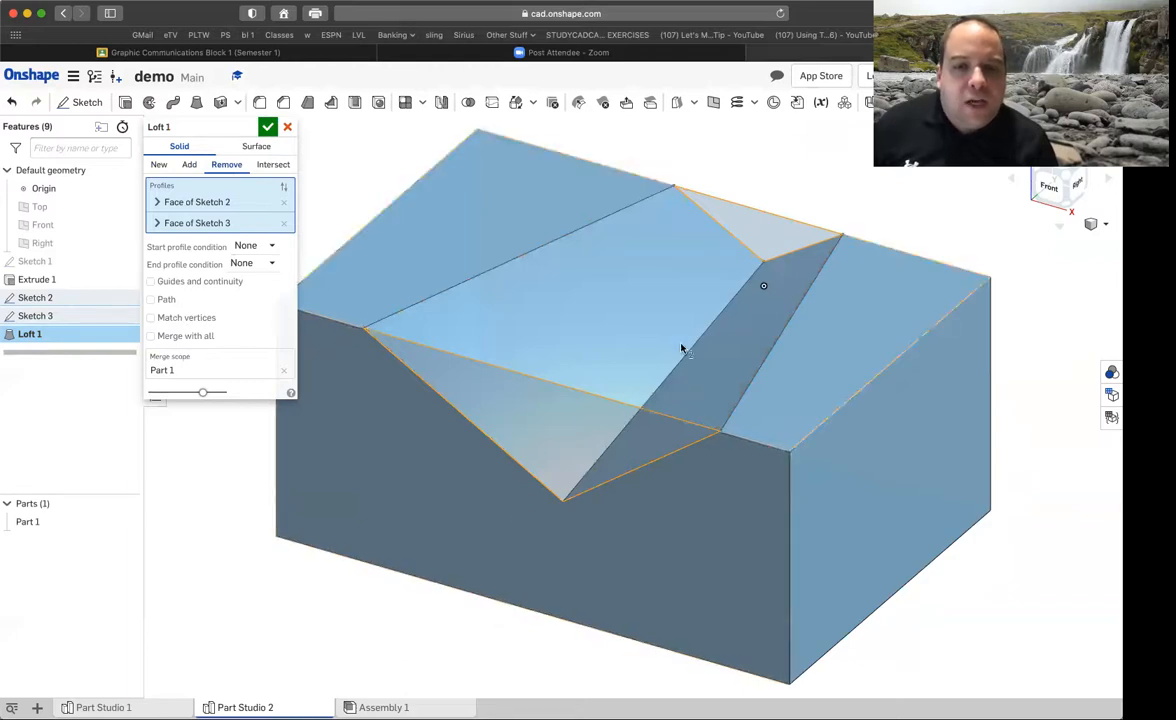
{"action": "left_click", "coordinate": [1042, 200]}
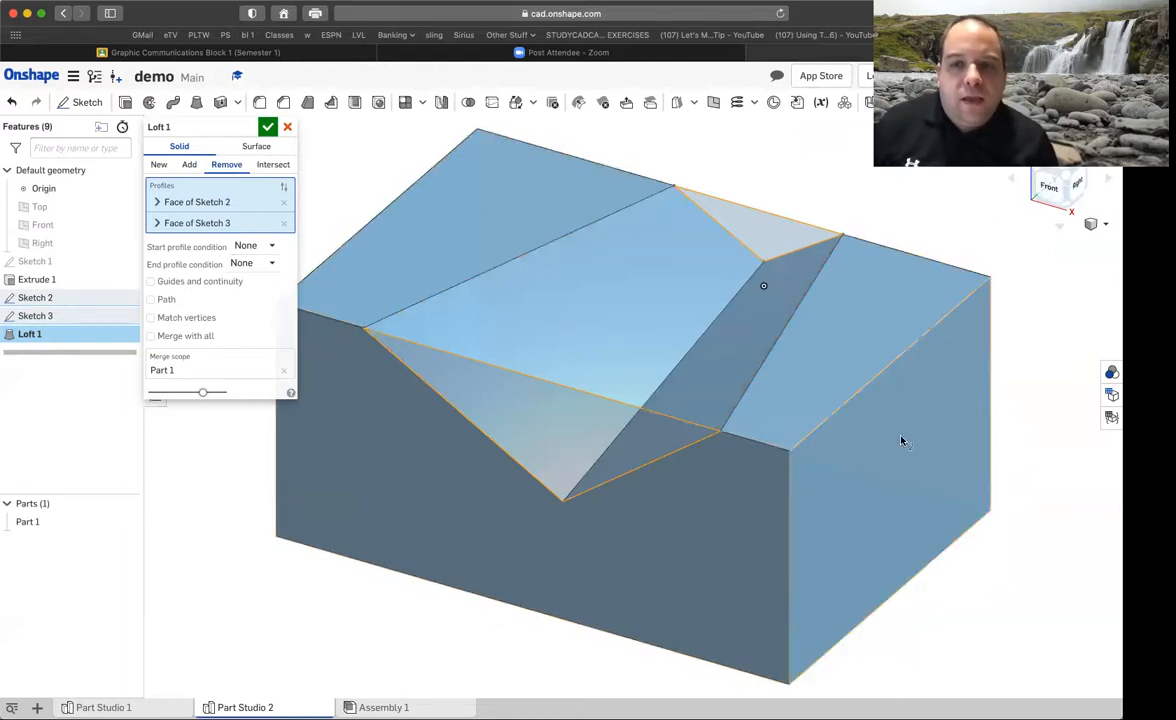
{"action": "right_click_drag", "start_coordinate": [952, 402], "coordinate": [908, 427]}
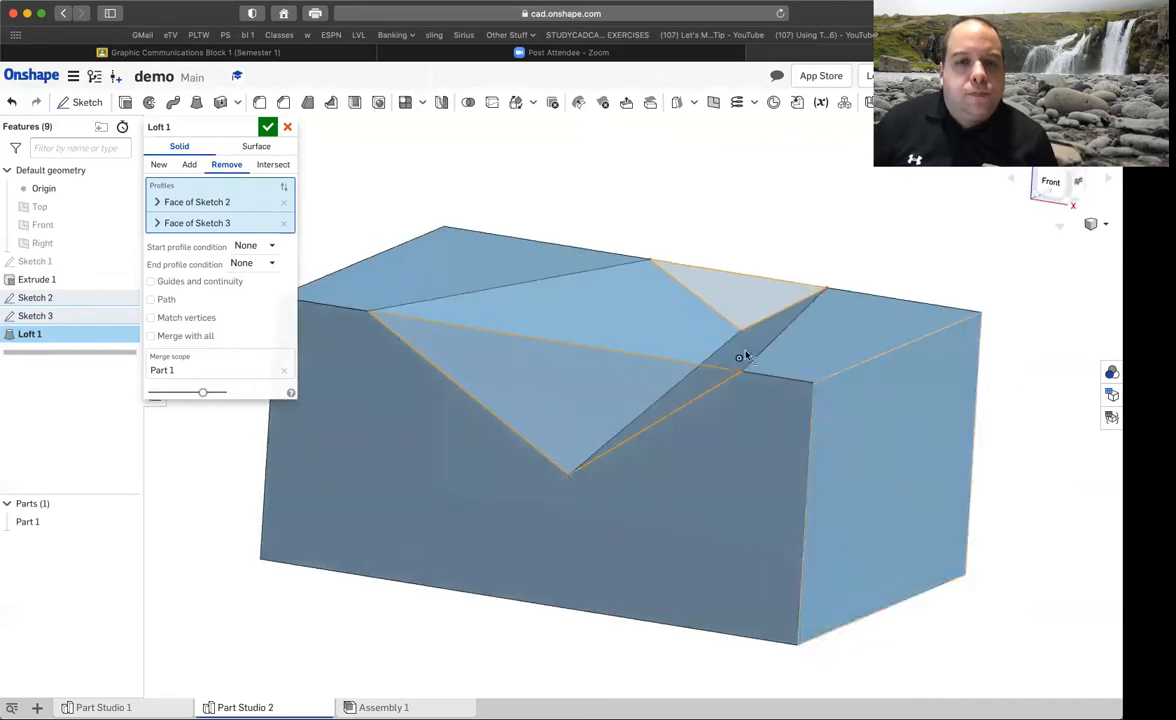
{"action": "left_click", "coordinate": [268, 128]}
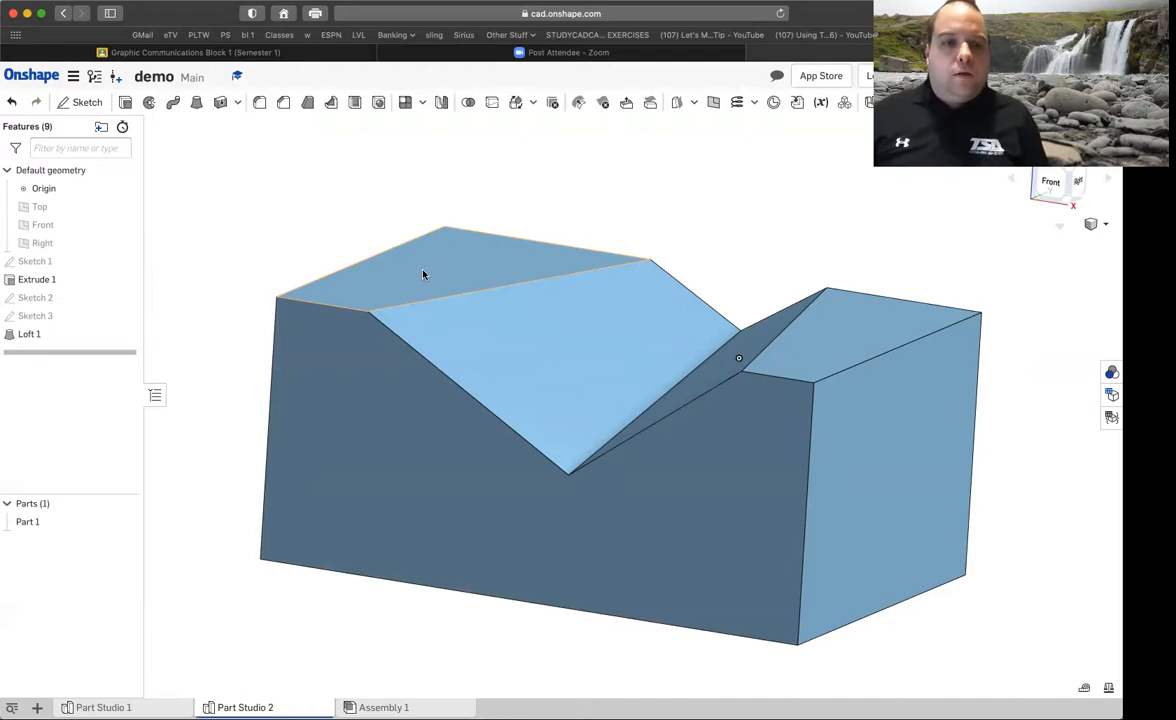
{"action": "mouse_move", "coordinate": [344, 420]}
{"action": "right_mouse_down"}
{"action": "mouse_move", "coordinate": [394, 425]}
{"action": "mouse_move", "coordinate": [328, 411]}
{"action": "right_mouse_up"}
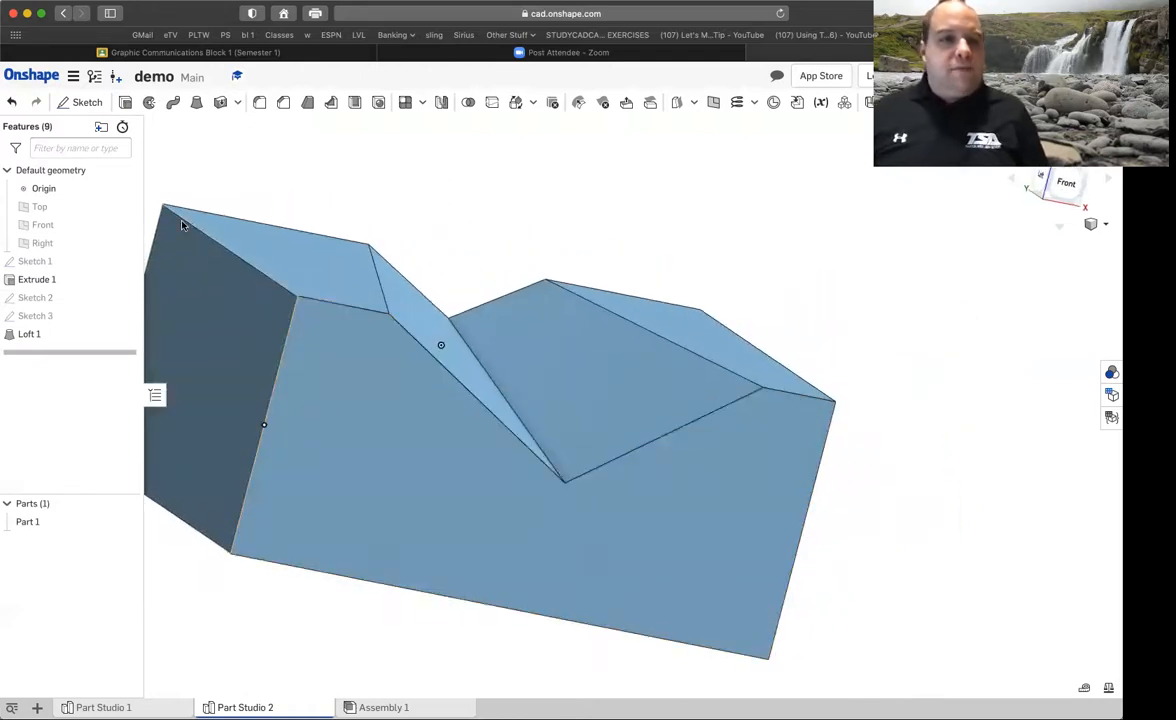
{"action": "left_click", "coordinate": [113, 123]}
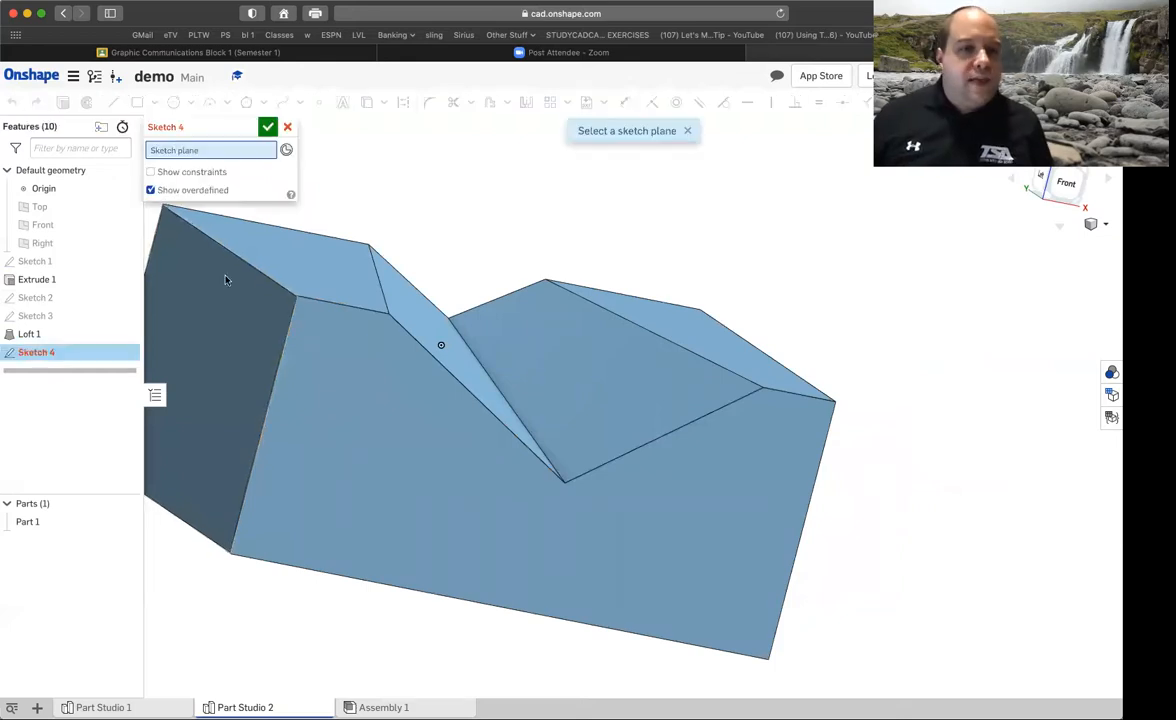
{"action": "left_click", "coordinate": [215, 284]}
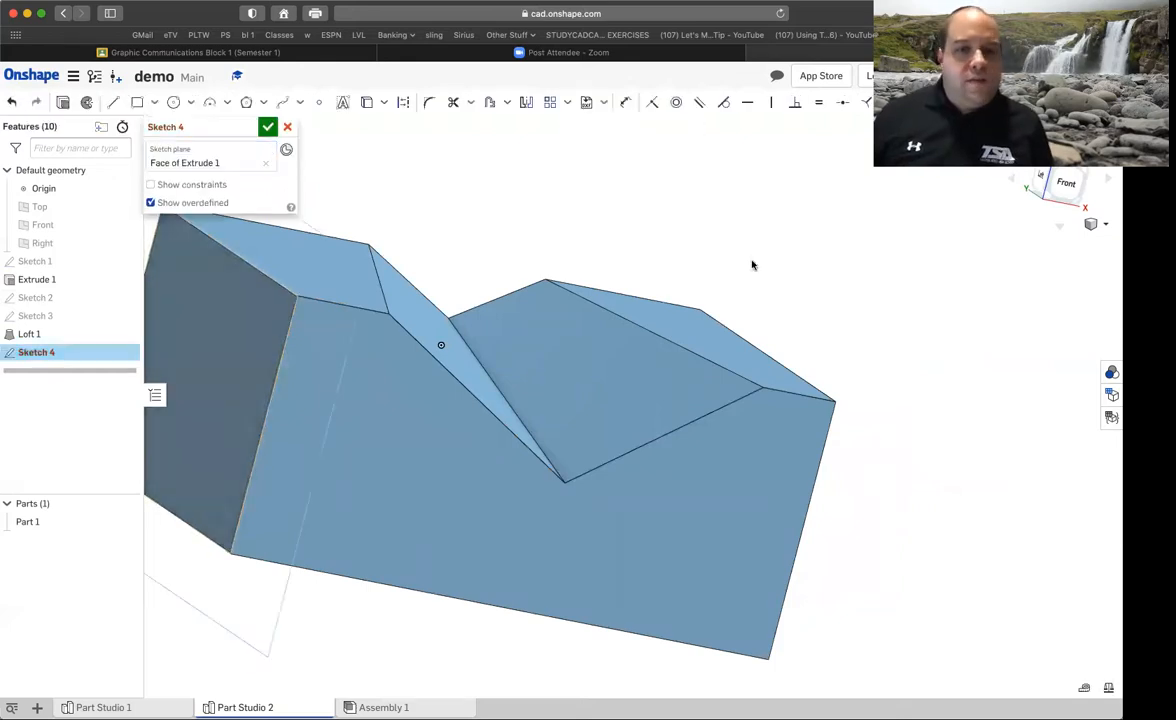
{"action": "left_click", "coordinate": [1040, 176]}
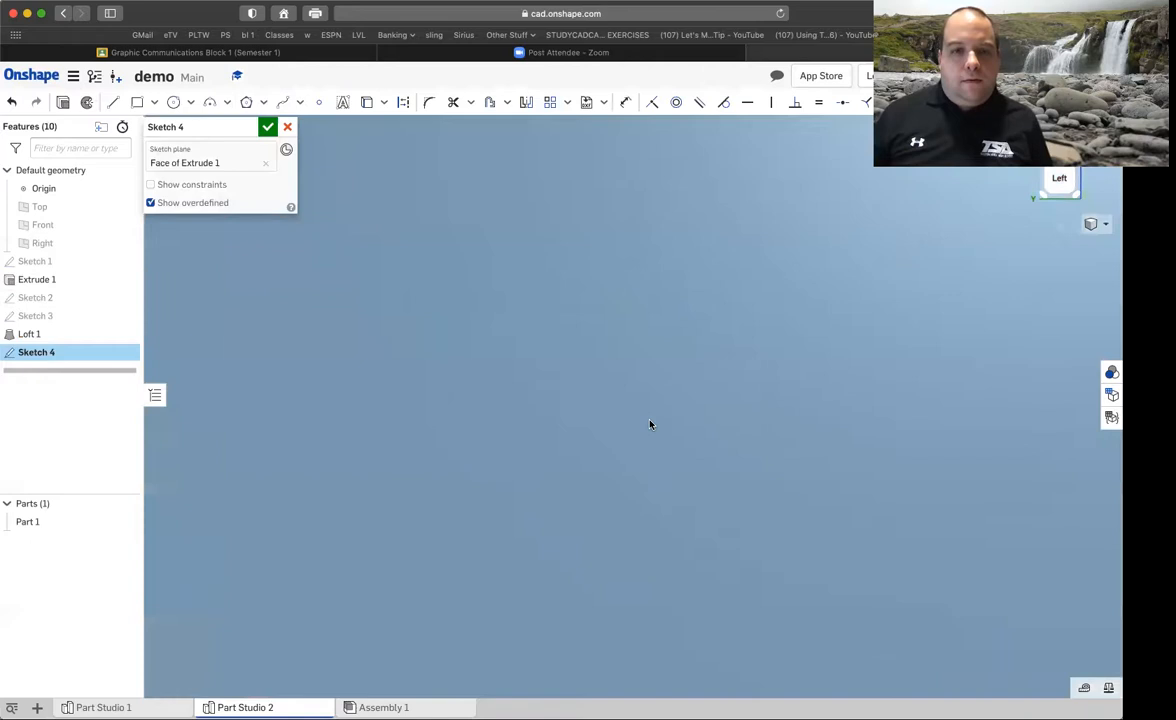
{"action": "scroll", "coordinate": [650, 424], "scroll_direction": "down", "scroll_amount": 5}
{"action": "scroll", "coordinate": [650, 424], "scroll_direction": "up", "scroll_amount": 1}
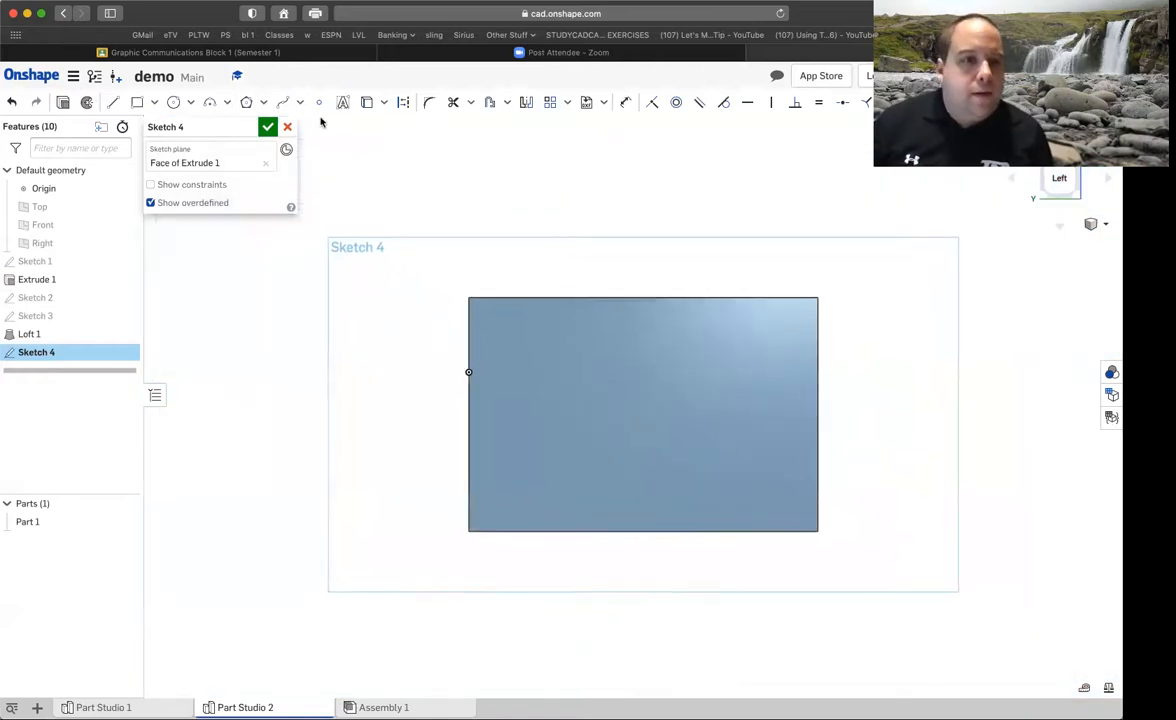
{"action": "left_click", "coordinate": [137, 102]}
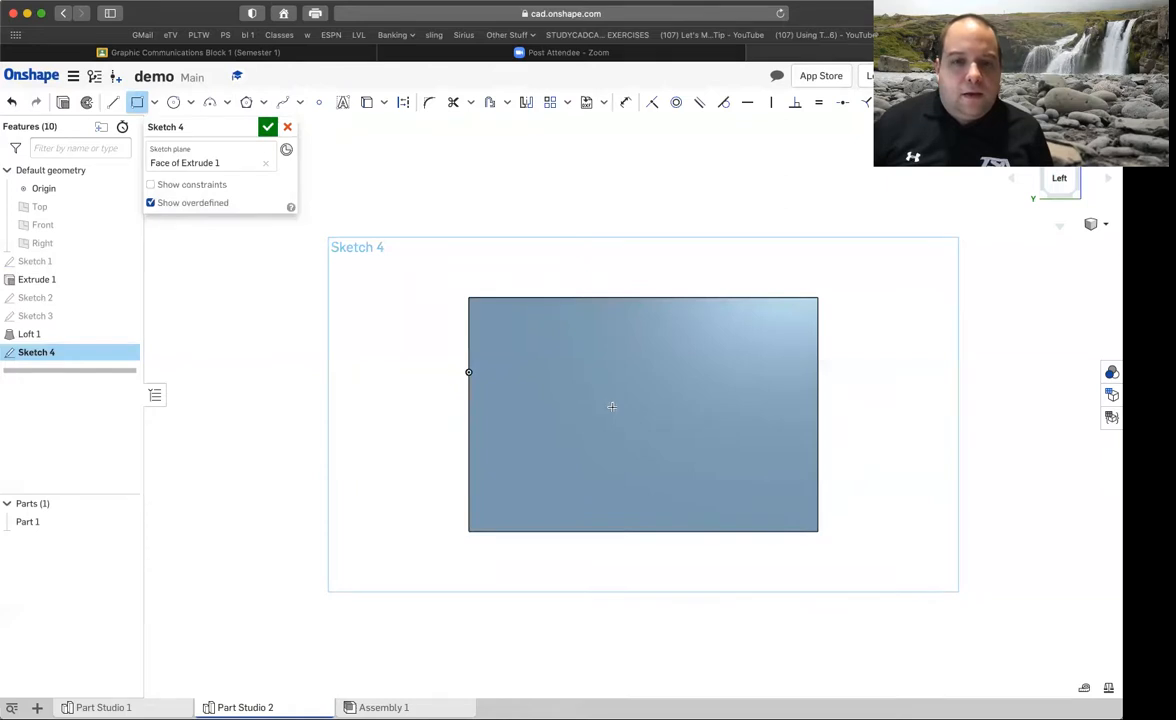
{"action": "left_click", "coordinate": [287, 126]}
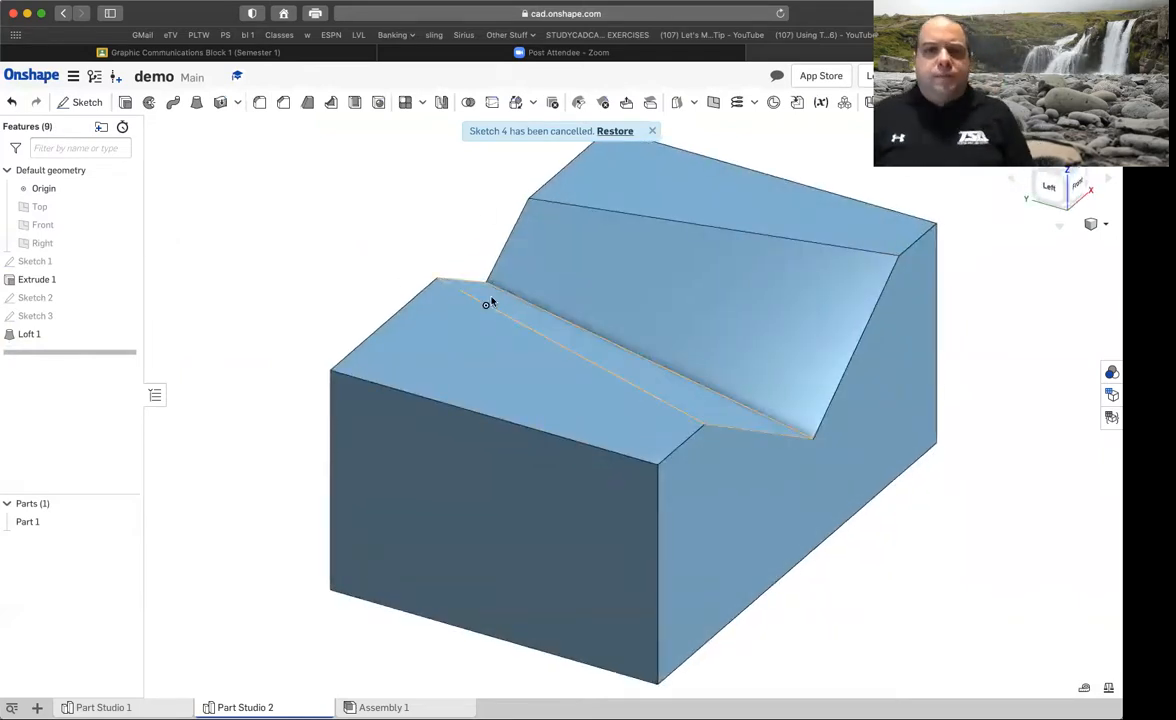
Create a construction plane offset 1 in outward from the block's left side face
{"action": "left_click", "coordinate": [651, 102]}
{"action": "left_click", "coordinate": [525, 509]}
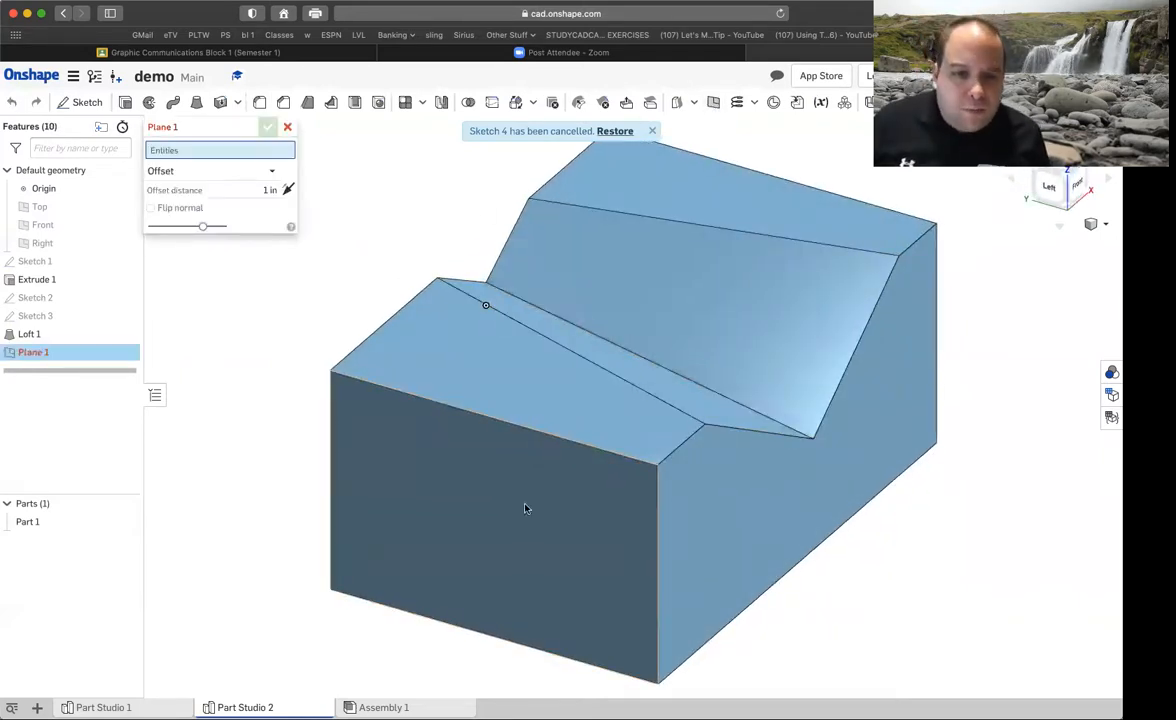
{"action": "left_click", "coordinate": [525, 515]}
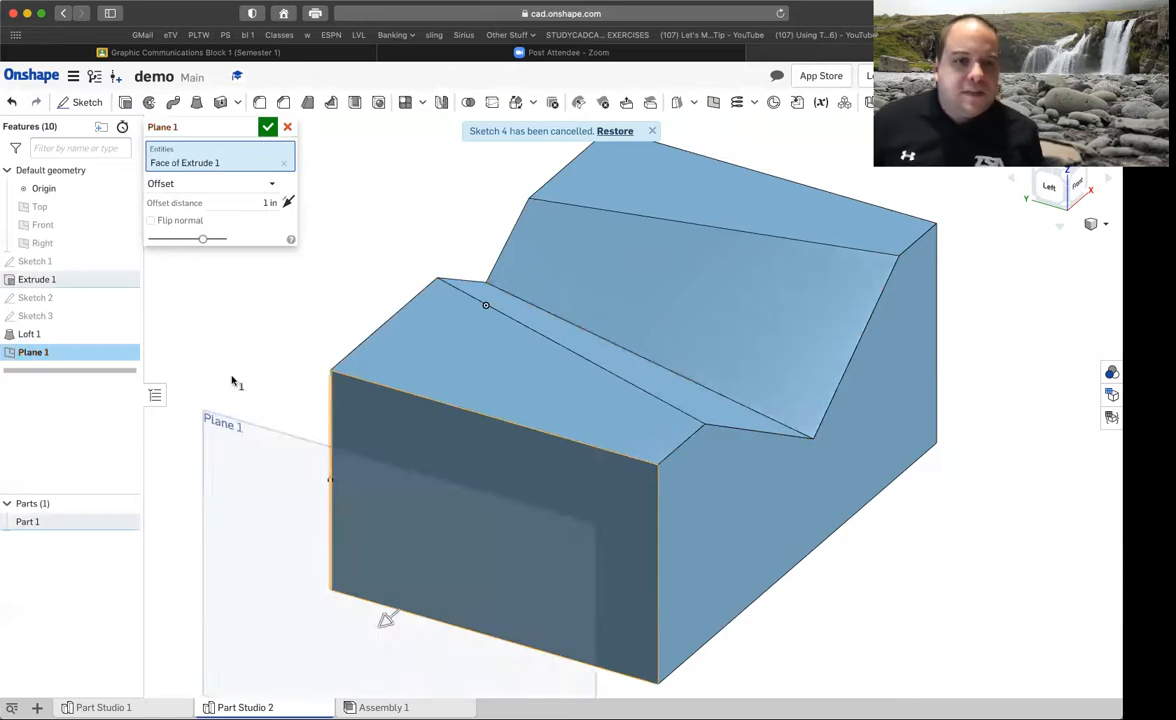
{"action": "left_click", "coordinate": [268, 127]}
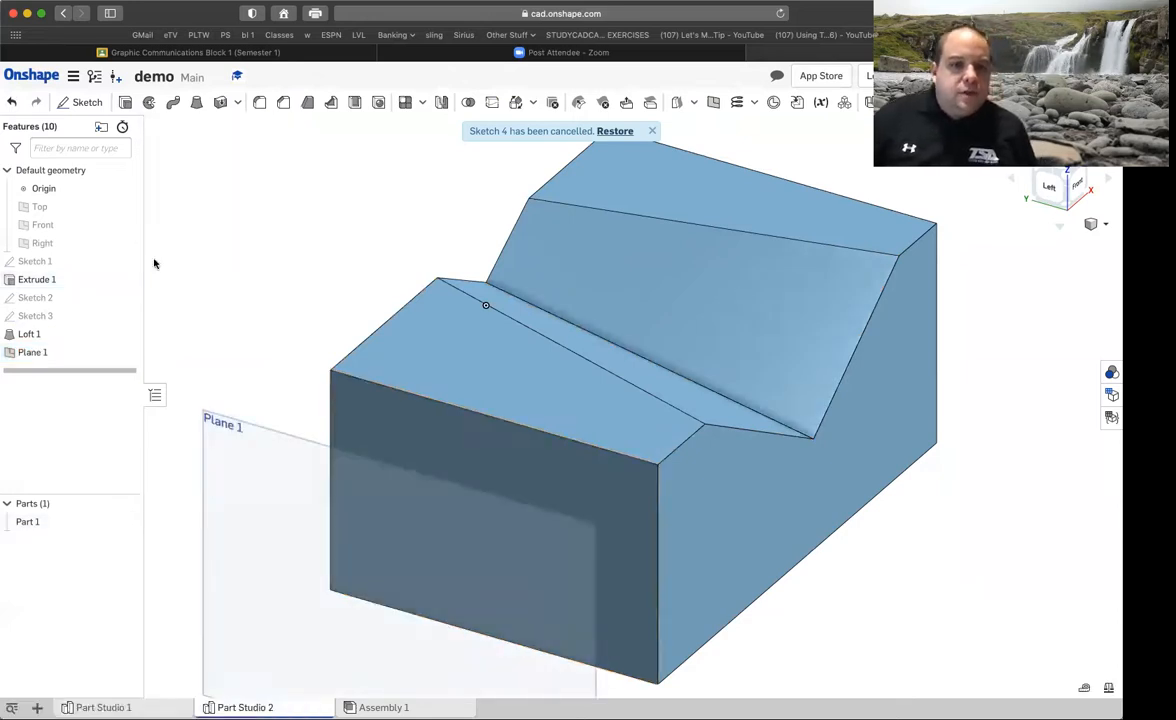
Sketch a corner rectangle about 0.35 by 0.29 in on the offset construction plane, near the middle of the block's side face
{"action": "key", "text": "shift+s"}
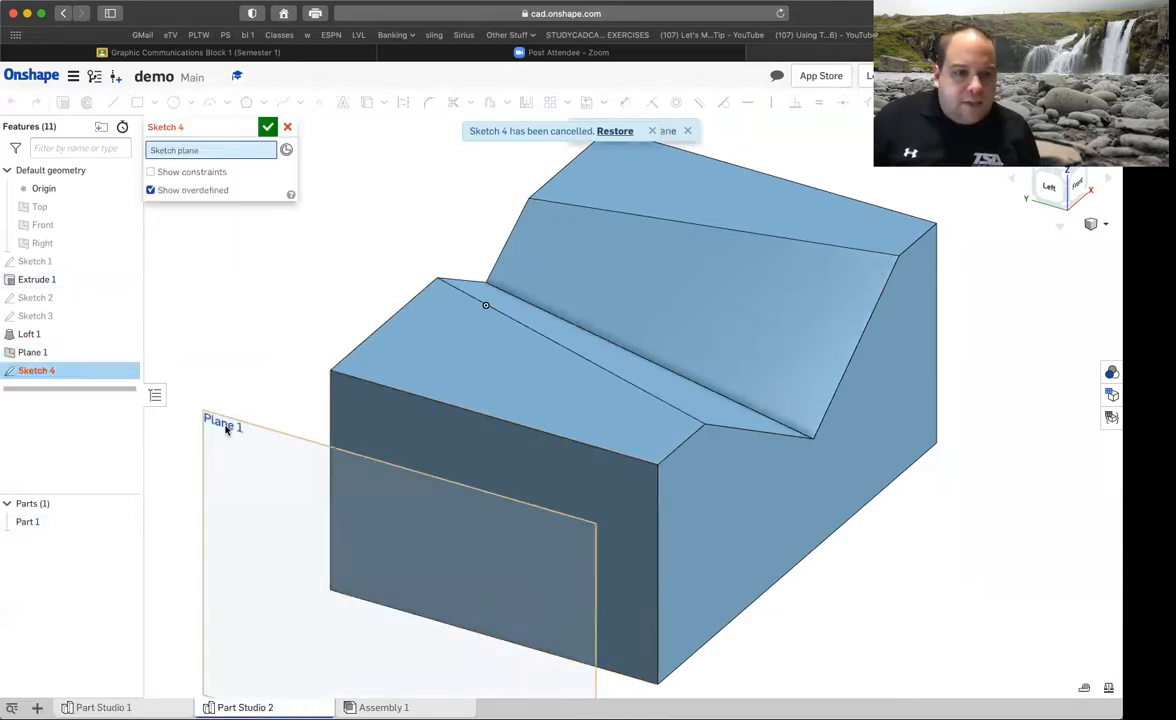
{"action": "left_click", "coordinate": [223, 427]}
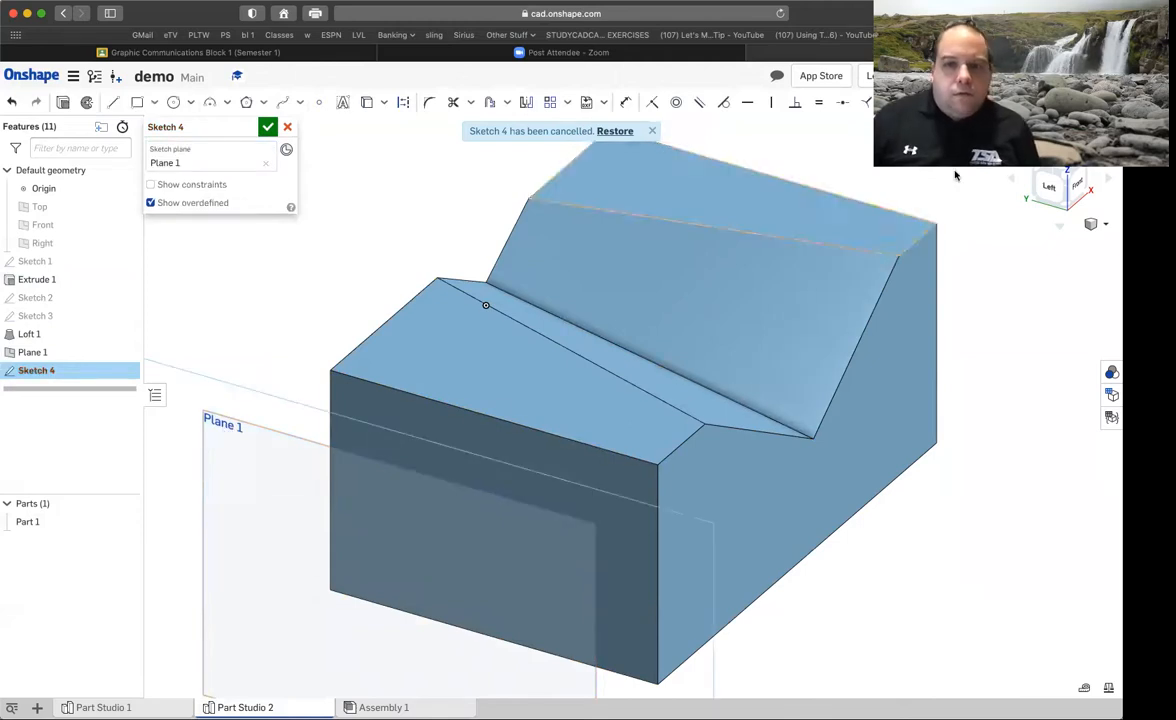
{"action": "key", "text": "n"}
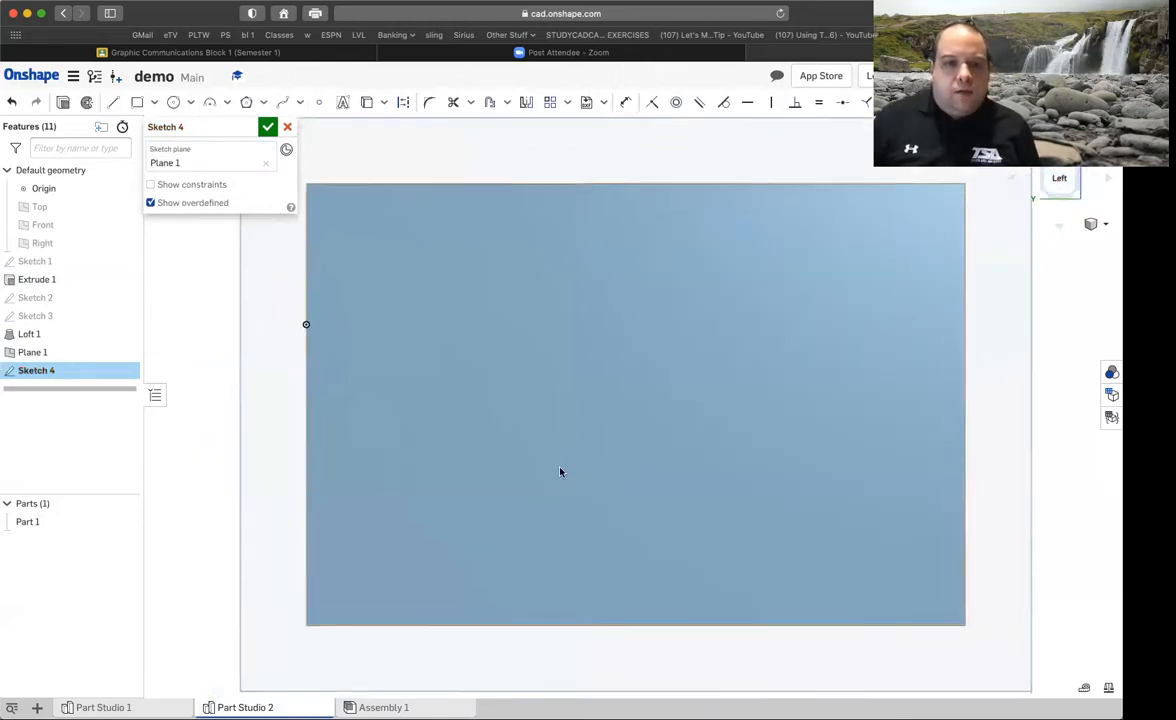
{"action": "scroll", "coordinate": [559, 476], "scroll_direction": "down", "scroll_amount": 3}
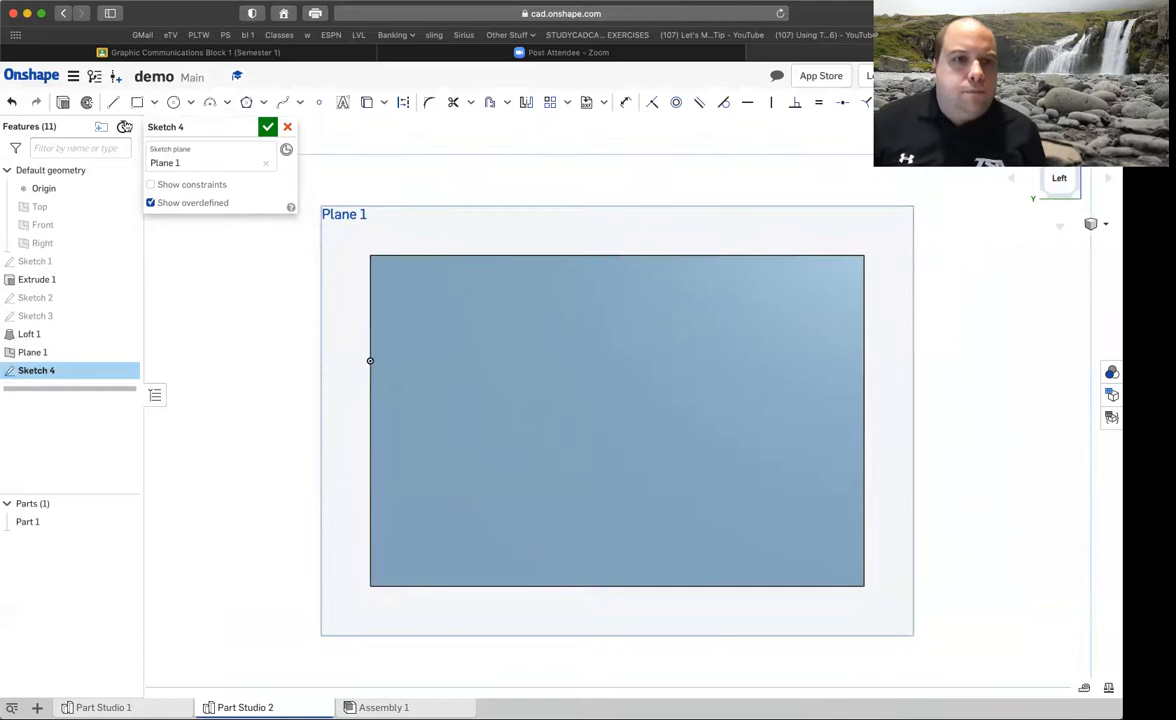
{"action": "left_click", "coordinate": [137, 102]}
{"action": "left_click", "coordinate": [578, 402]}
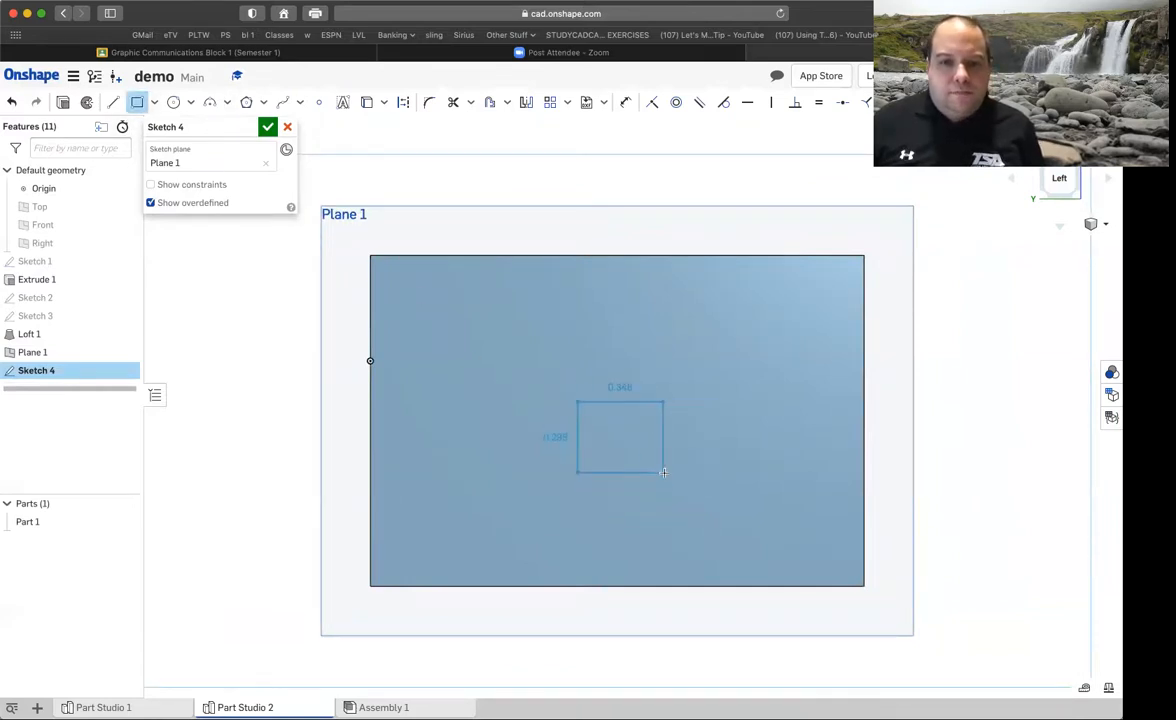
{"action": "left_click", "coordinate": [665, 473]}
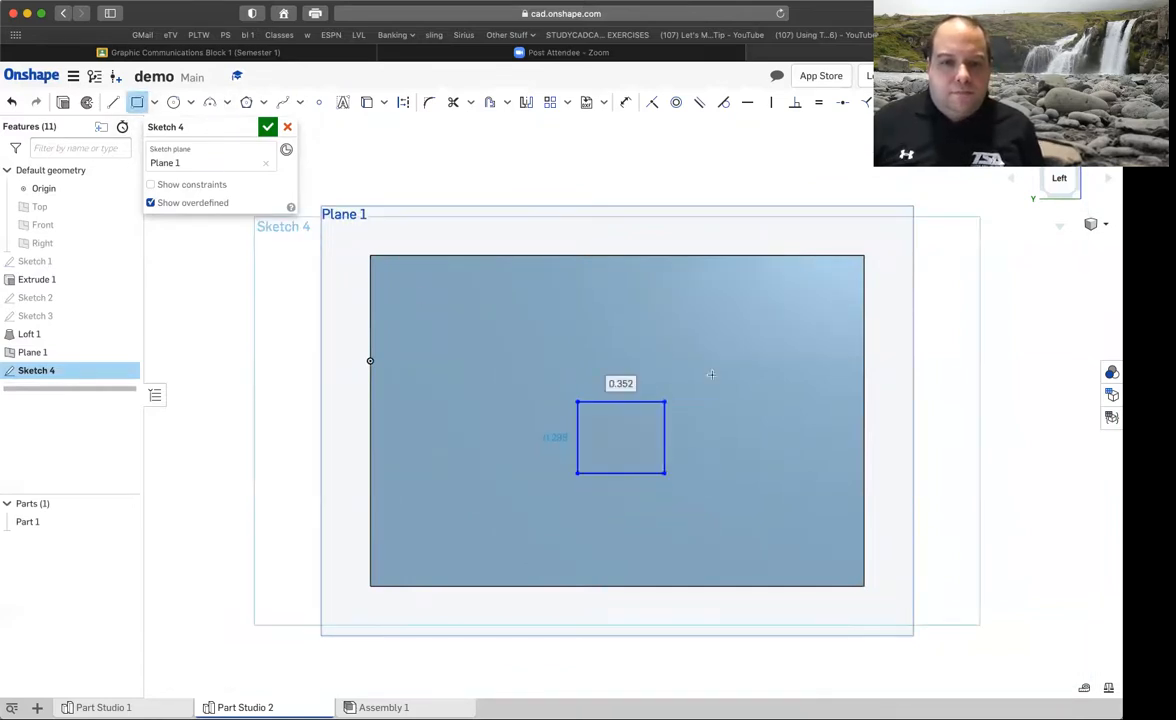
{"action": "left_click", "coordinate": [267, 126]}
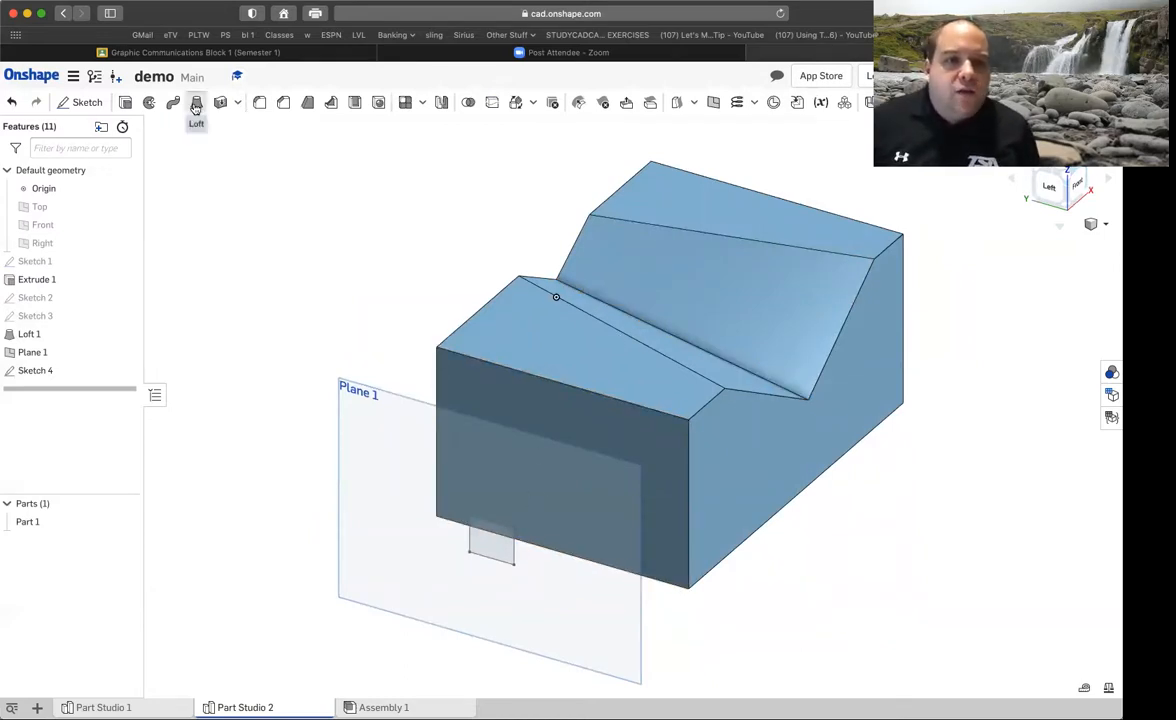
Loft from the block's left side face to the small rectangle as a solid Add, forming a tapered end merged with the block
{"action": "left_click", "coordinate": [196, 103]}
{"action": "left_click", "coordinate": [651, 461]}
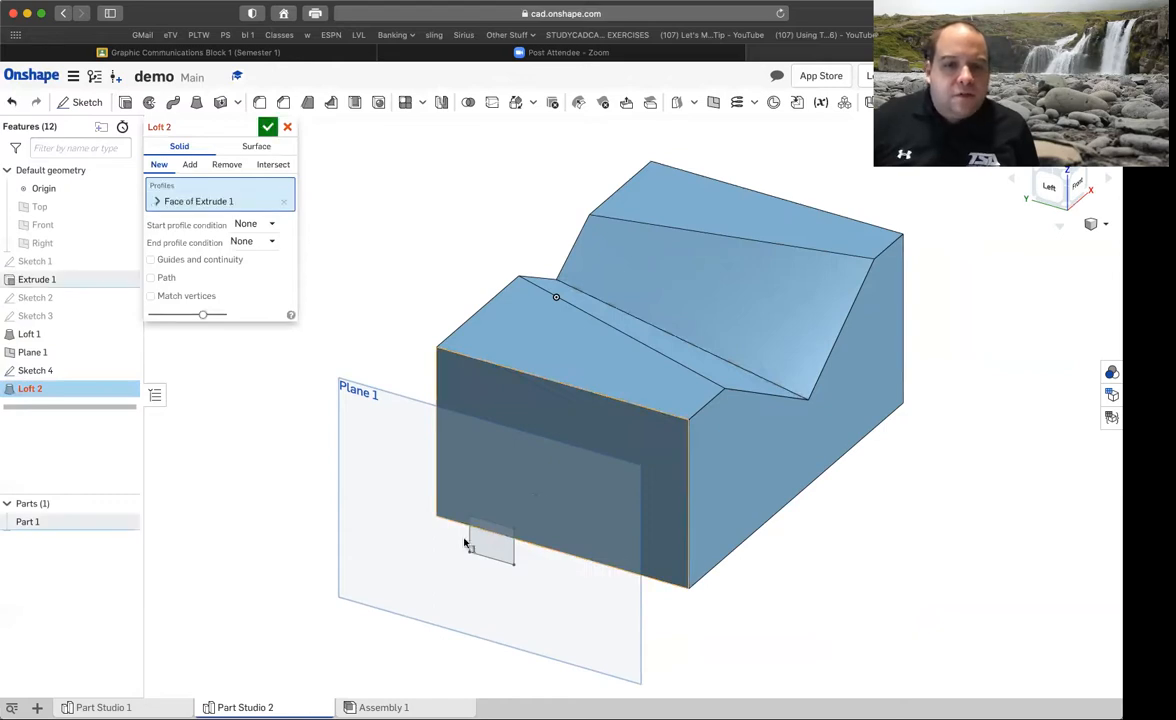
{"action": "left_click", "coordinate": [487, 544]}
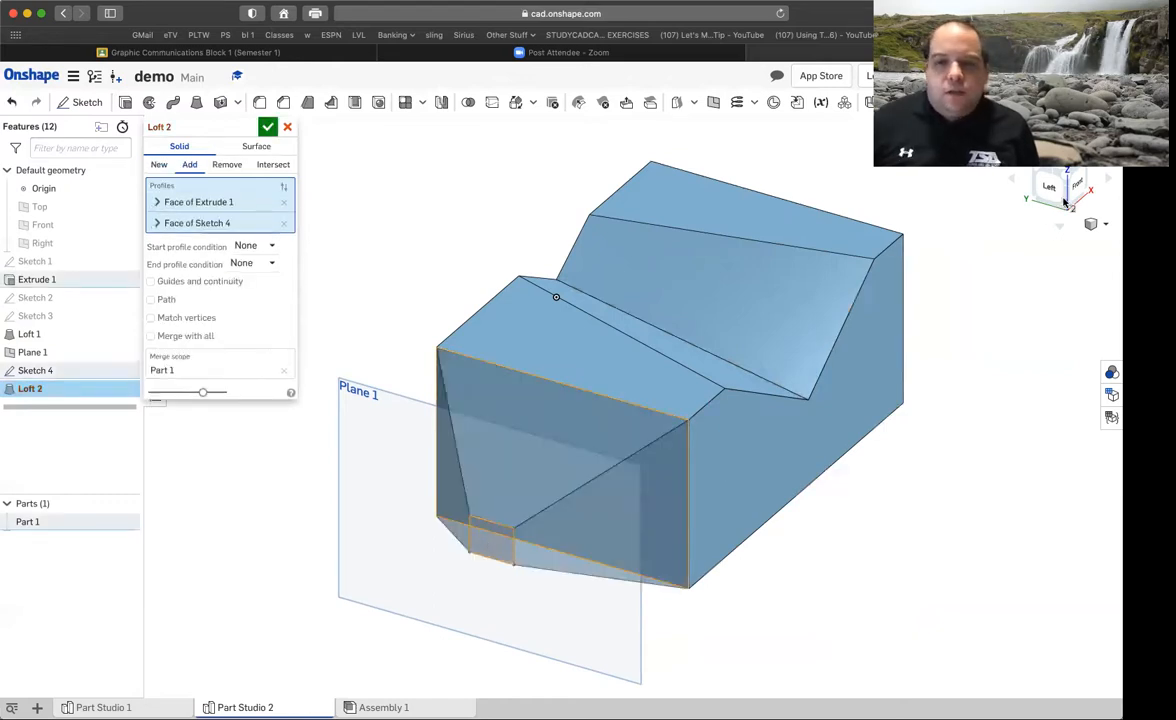
{"action": "right_click_drag", "start_coordinate": [697, 507], "coordinate": [820, 486]}
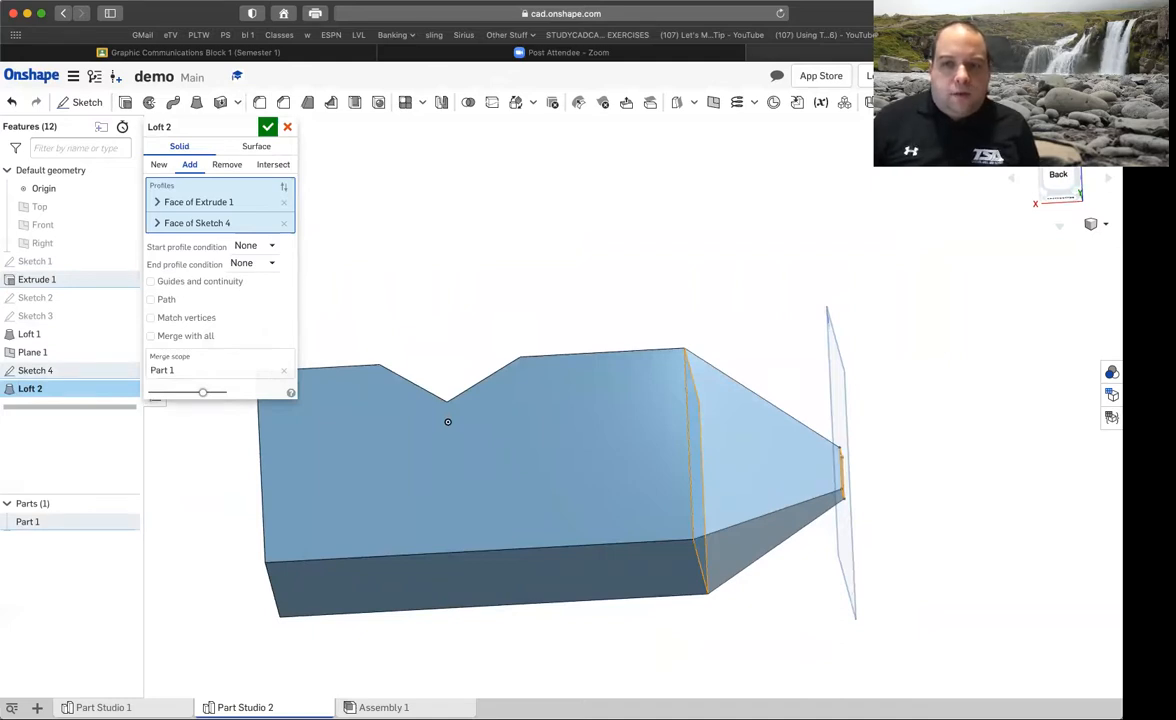
{"action": "right_click_drag", "start_coordinate": [1029, 176], "coordinate": [643, 410]}
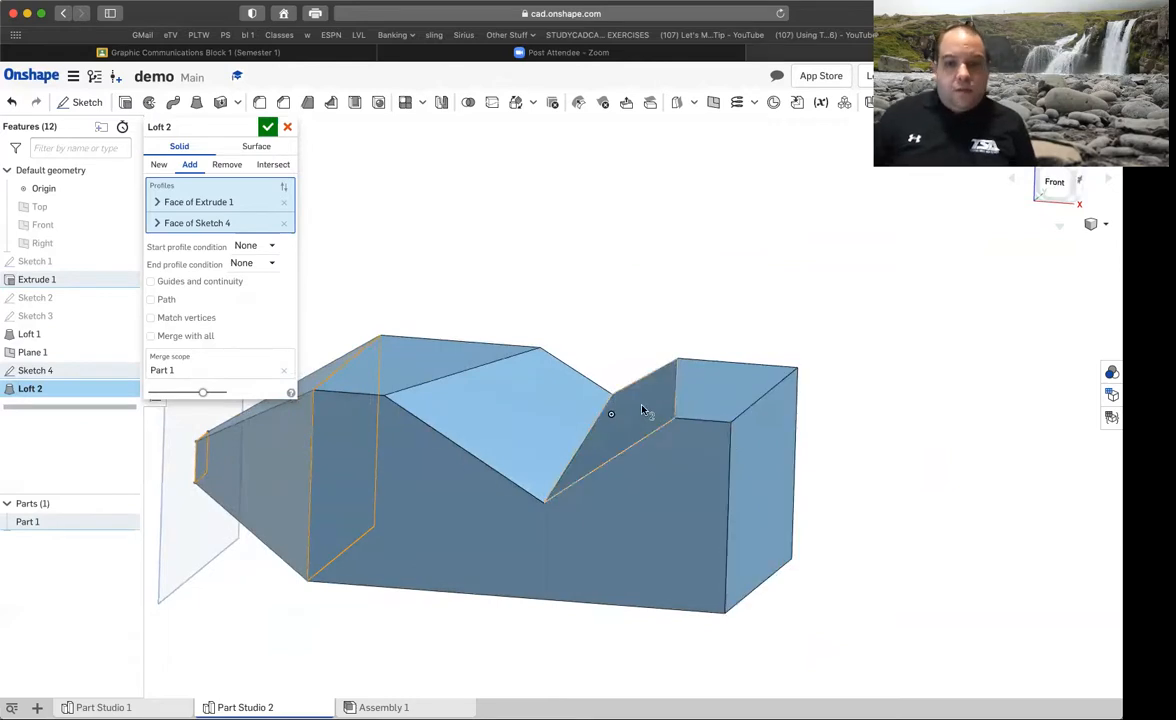
{"action": "left_click", "coordinate": [268, 127]}
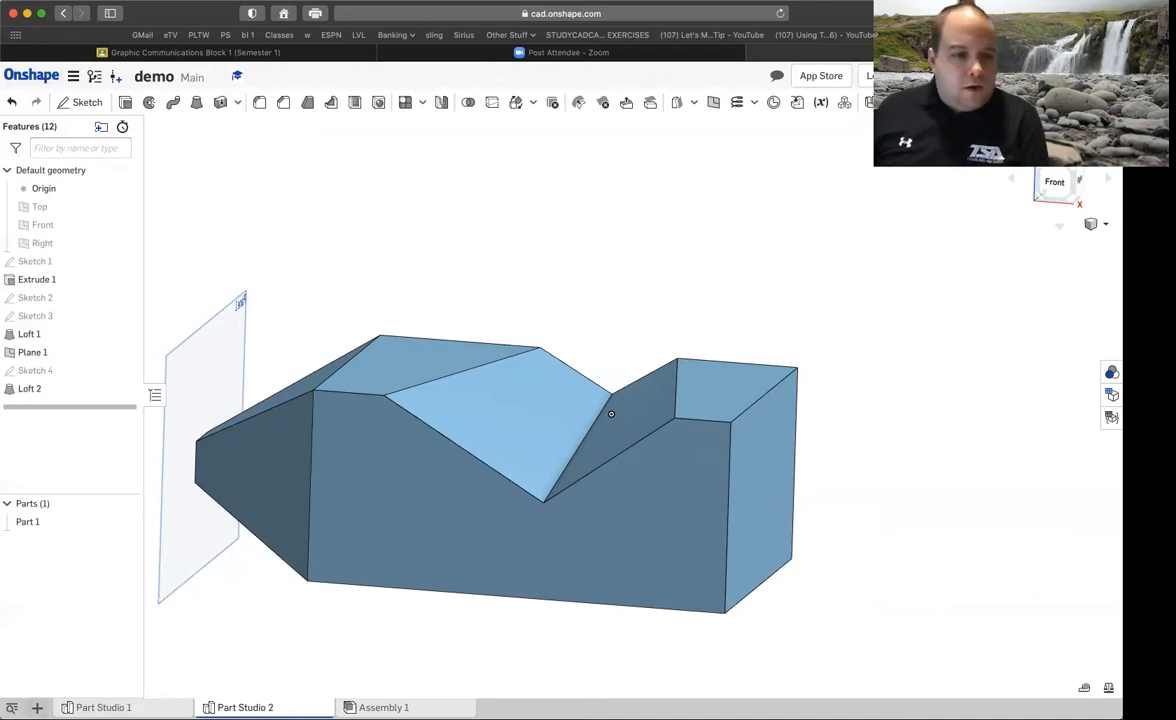
Create a new Part Studio and hide its Top and Right planes
{"action": "left_click", "coordinate": [37, 707]}
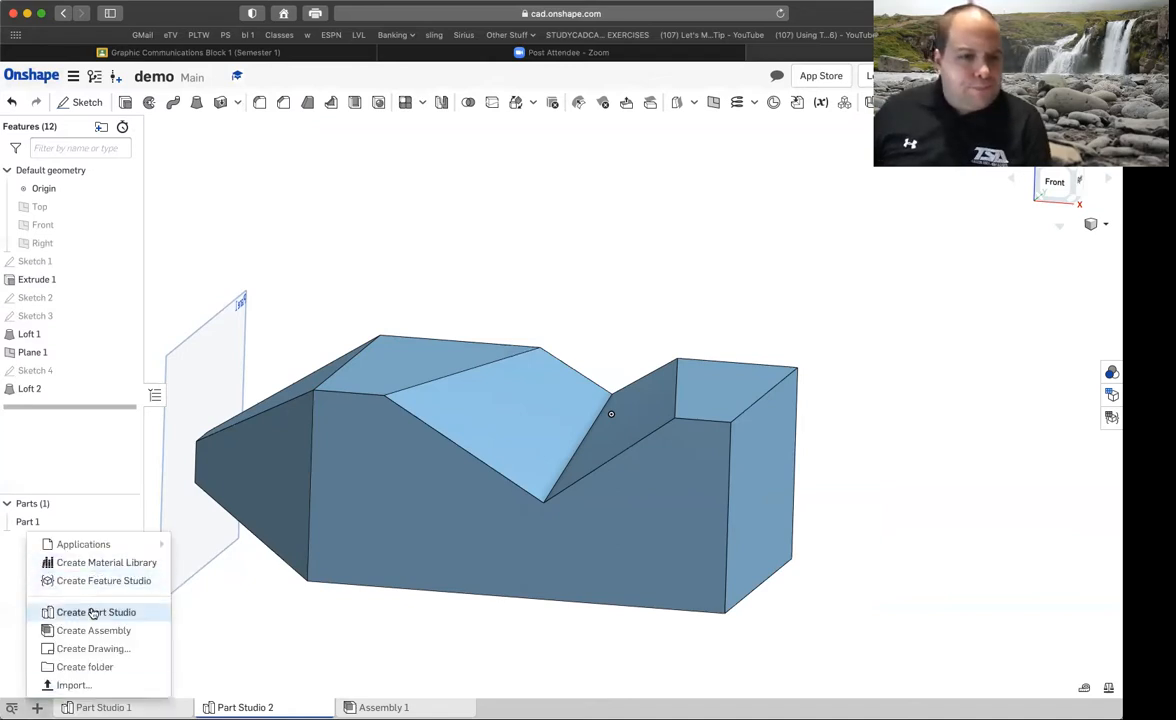
{"action": "left_click", "coordinate": [93, 612]}
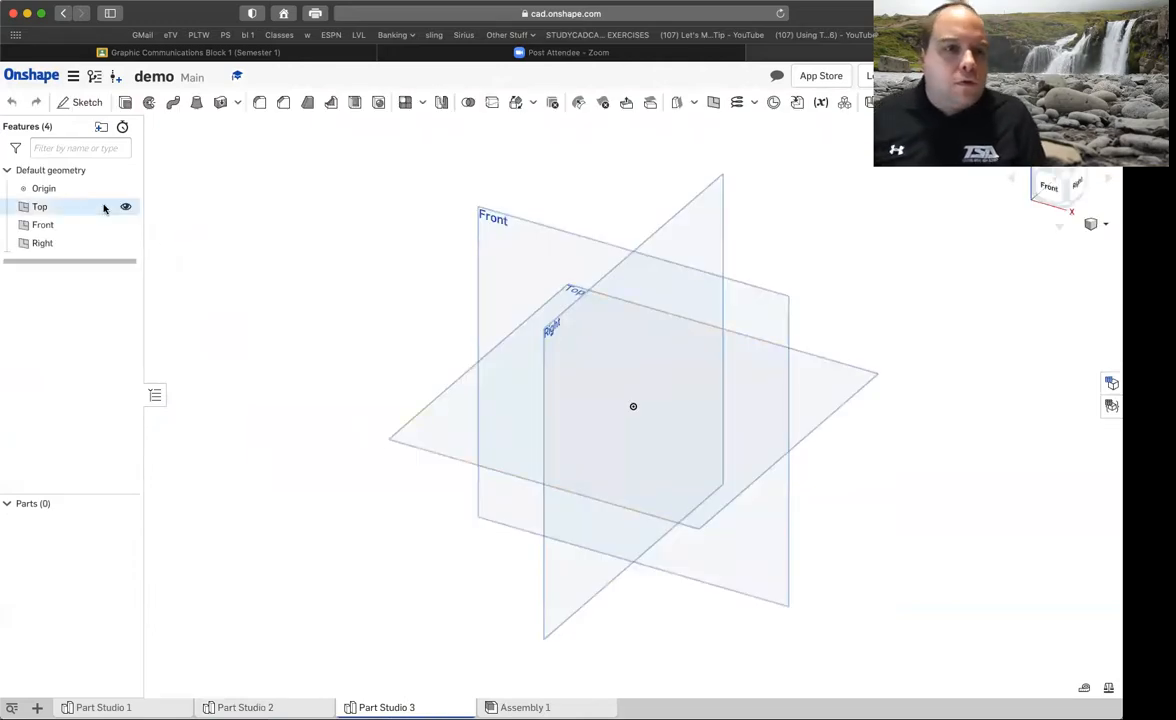
{"action": "left_click", "coordinate": [125, 207]}
{"action": "left_click", "coordinate": [125, 243]}
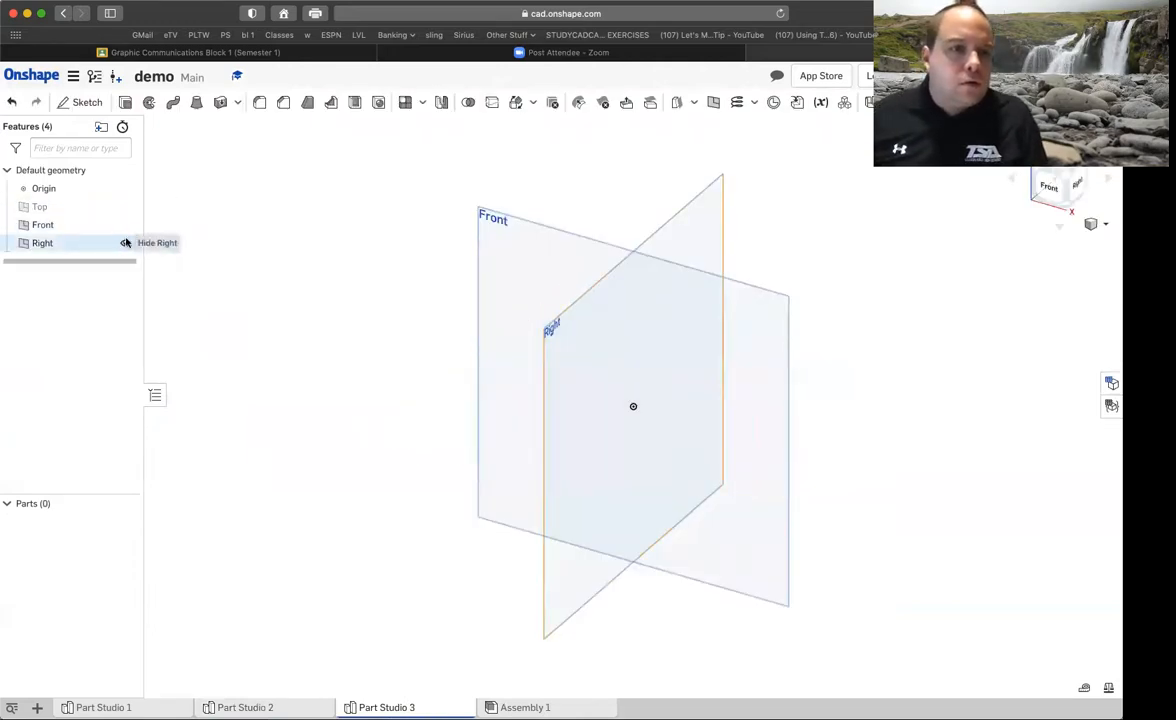
Sketch a rectangle about 1.56 in wide and 2.46 in tall around the origin on the Front plane, and trim away its top edge
{"action": "left_click", "coordinate": [85, 103]}
{"action": "left_click", "coordinate": [490, 242]}
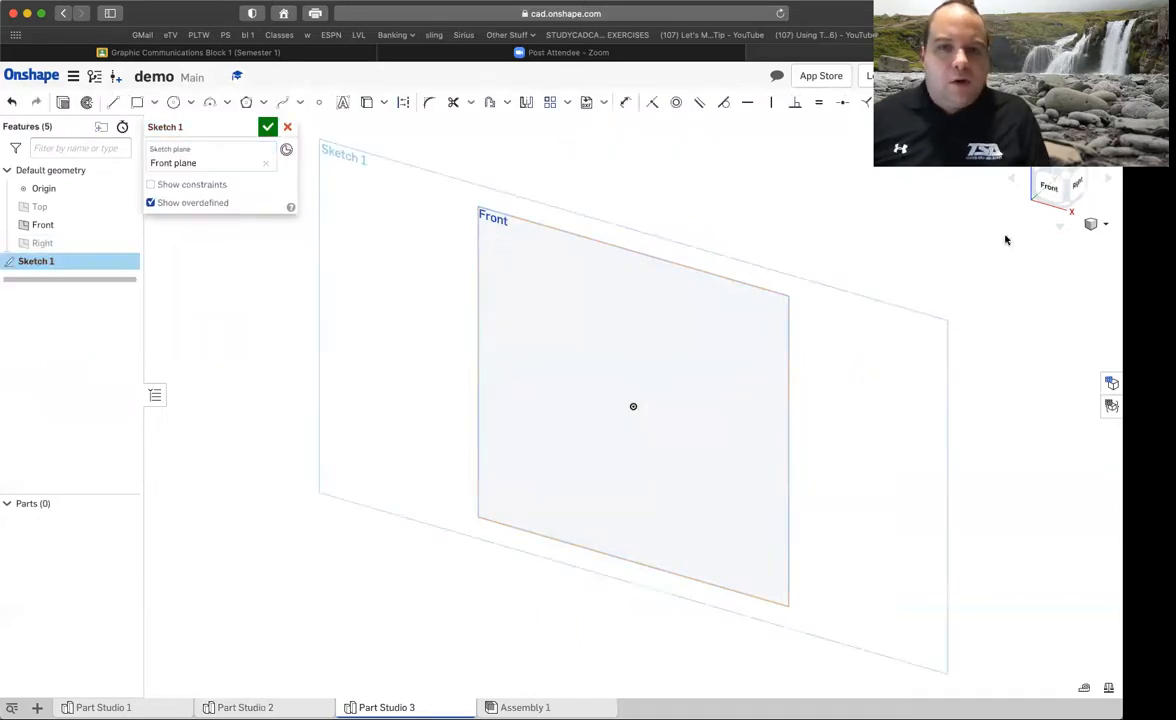
{"action": "left_click", "coordinate": [1048, 190]}
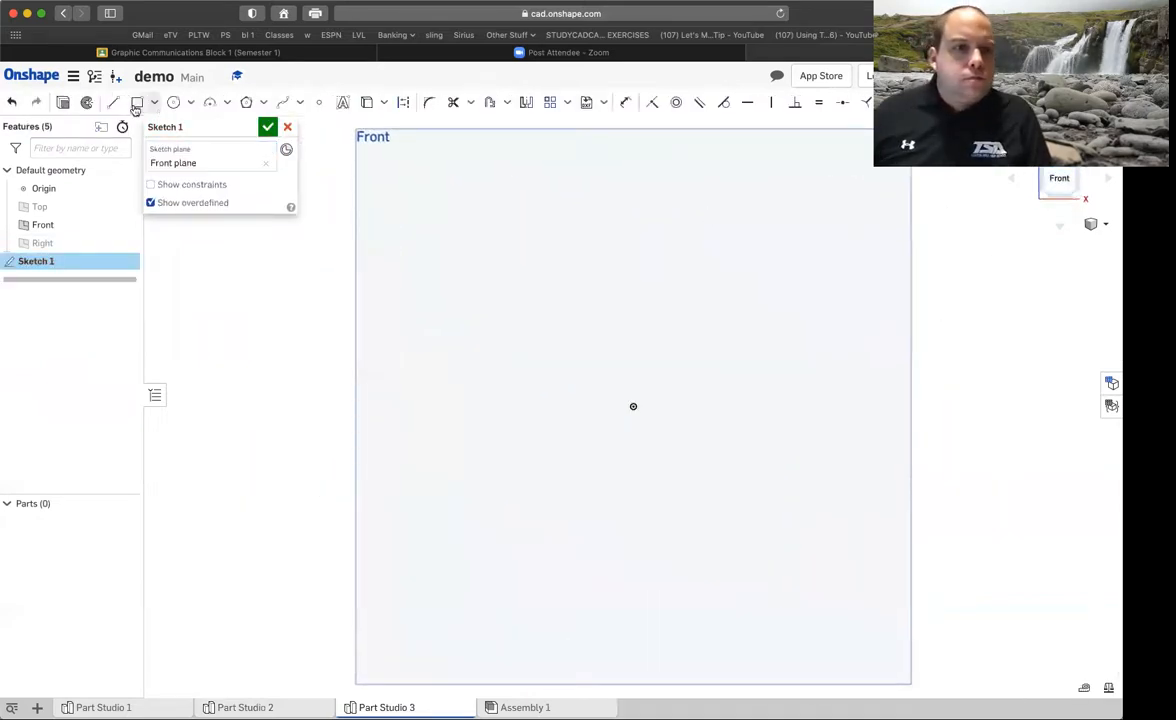
{"action": "left_click", "coordinate": [137, 103]}
{"action": "left_click", "coordinate": [564, 291]}
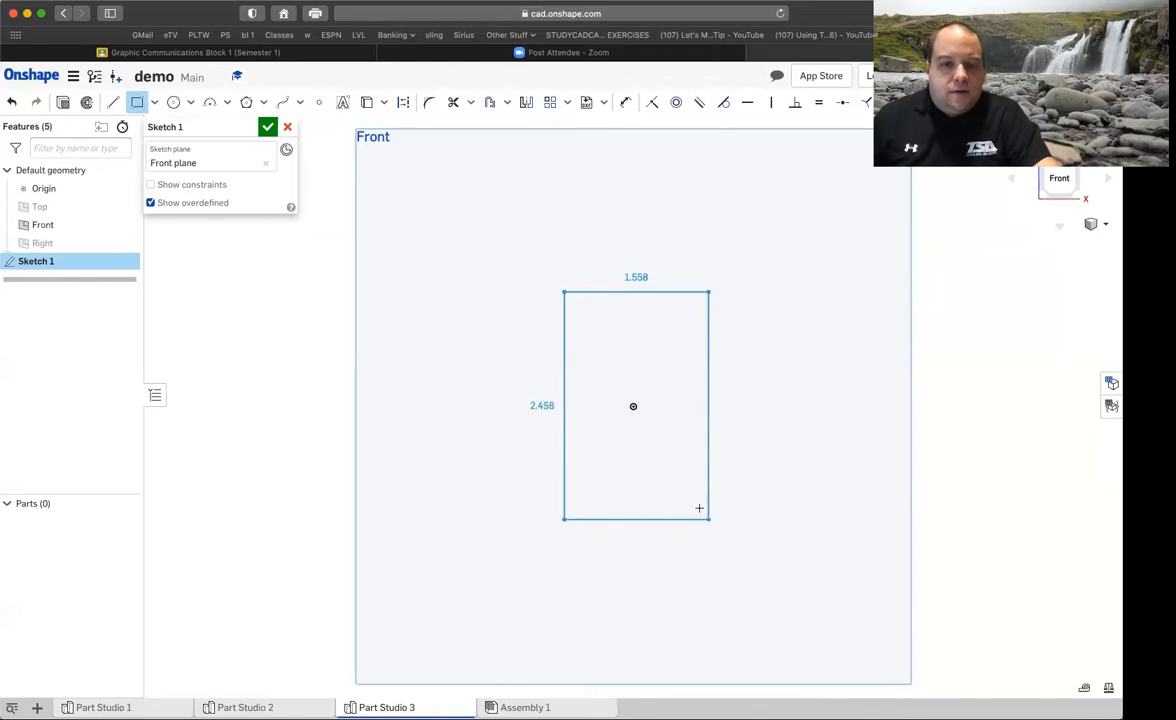
{"action": "left_click", "coordinate": [699, 508]}
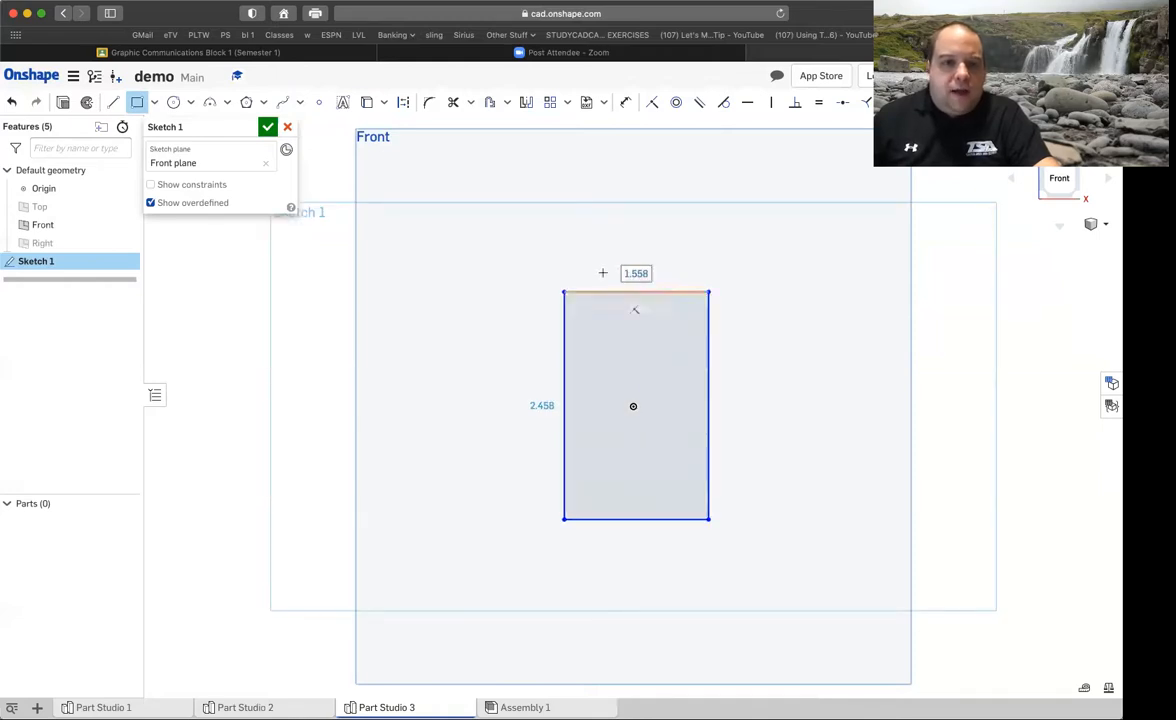
{"action": "left_click", "coordinate": [454, 103]}
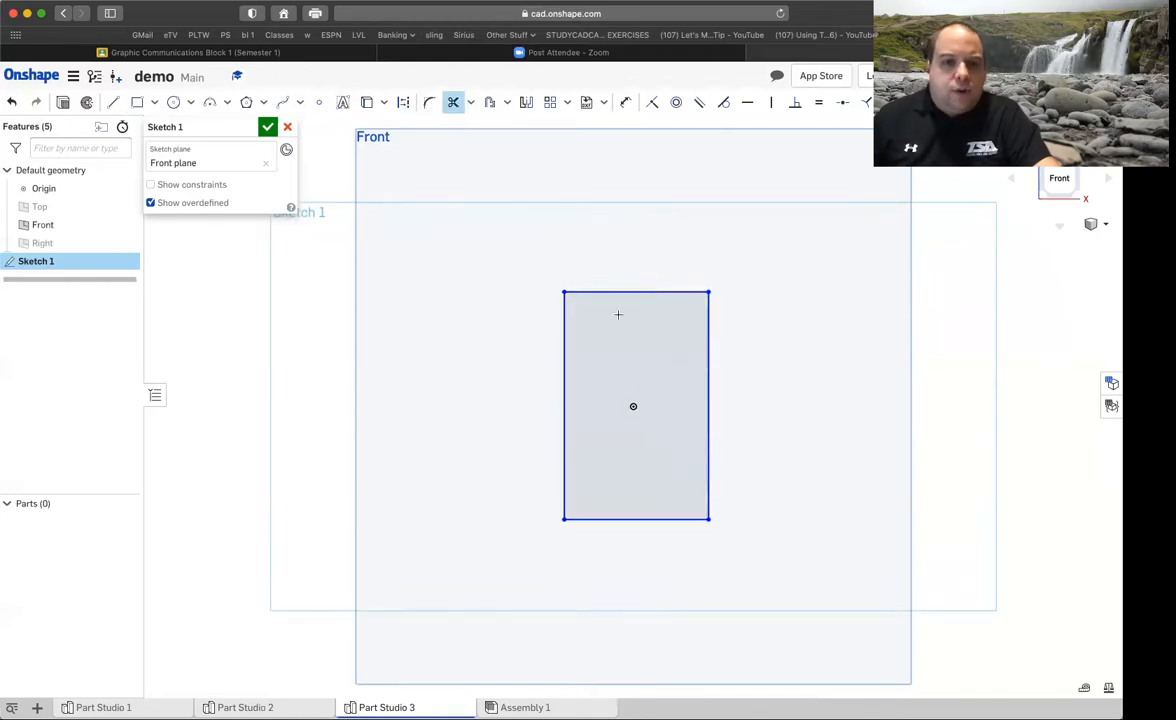
{"action": "left_click", "coordinate": [618, 292]}
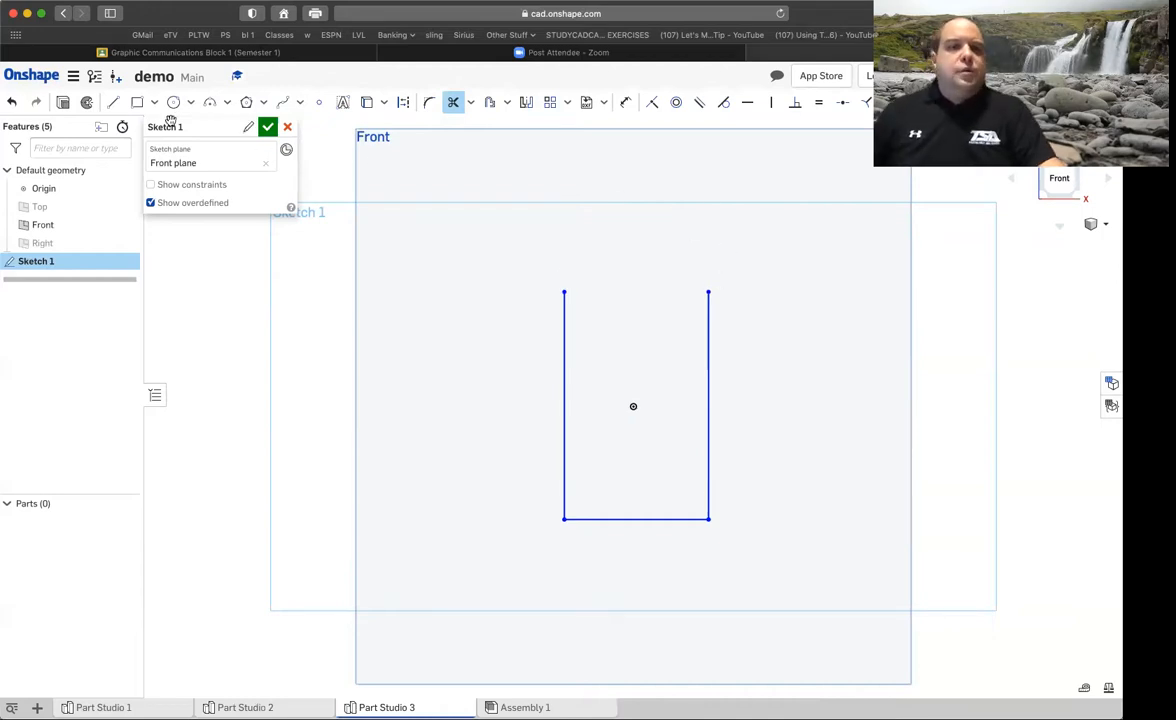
Close the open top of the U-shaped profile with a 3 point arc of about 0.78 in radius joining the side lines' upper endpoints
{"action": "left_click", "coordinate": [227, 104]}
{"action": "left_click", "coordinate": [231, 125]}
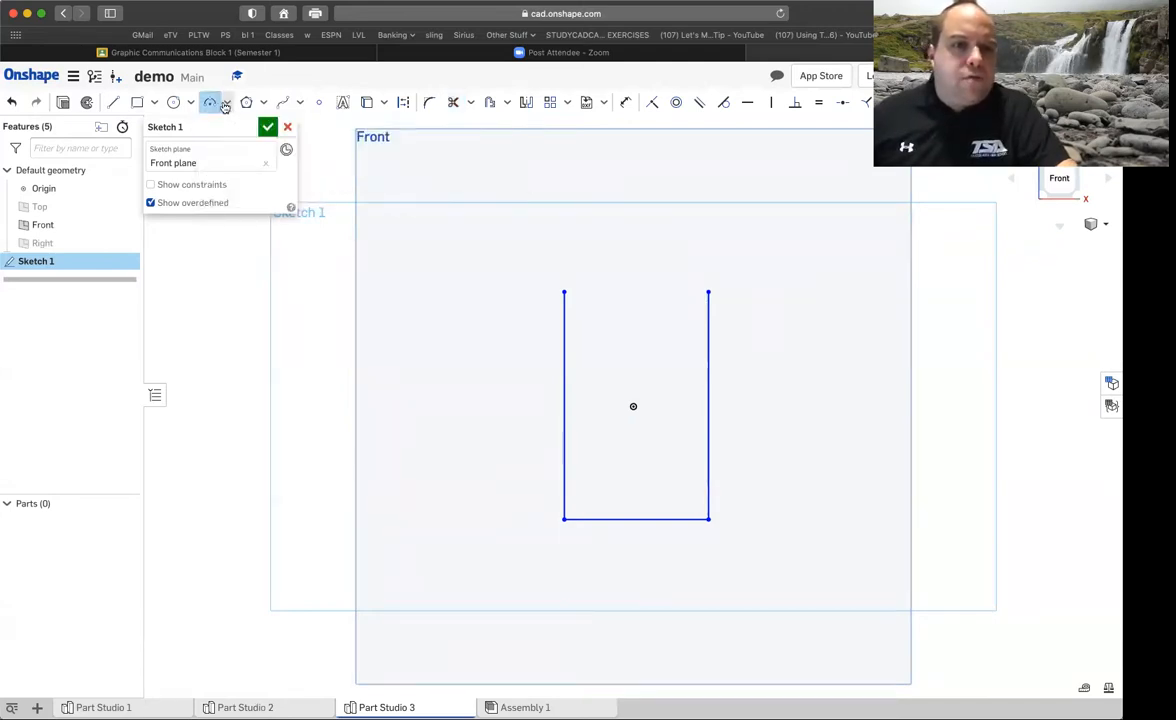
{"action": "left_click", "coordinate": [227, 103]}
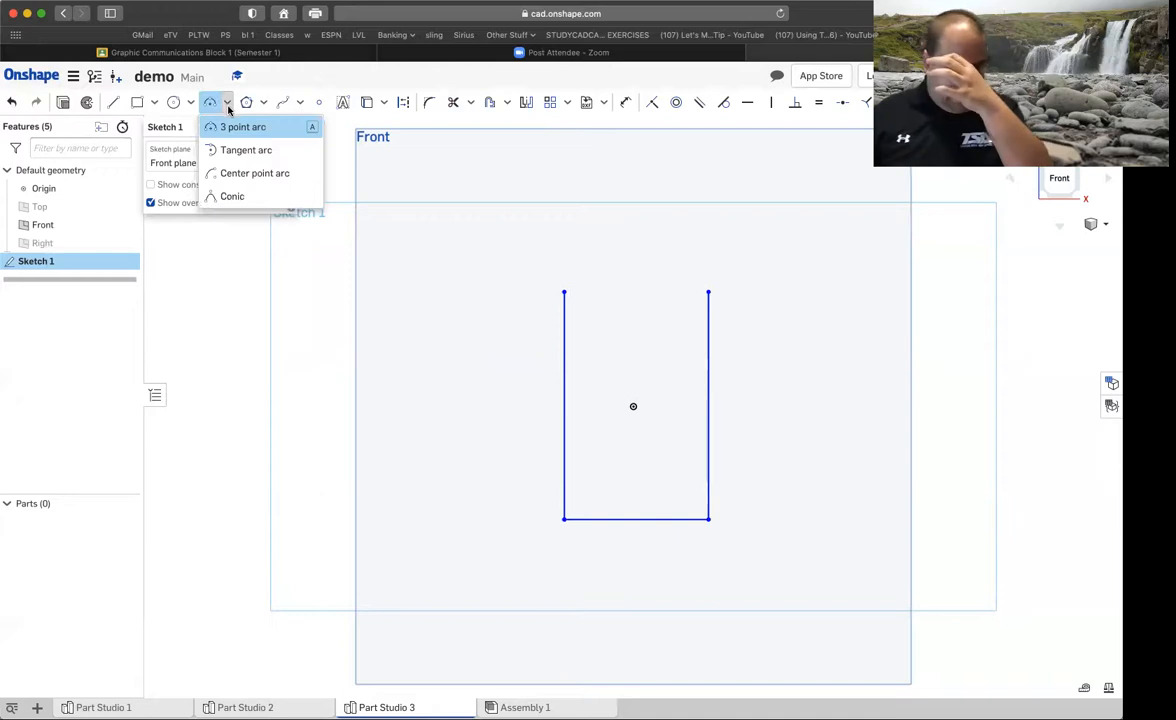
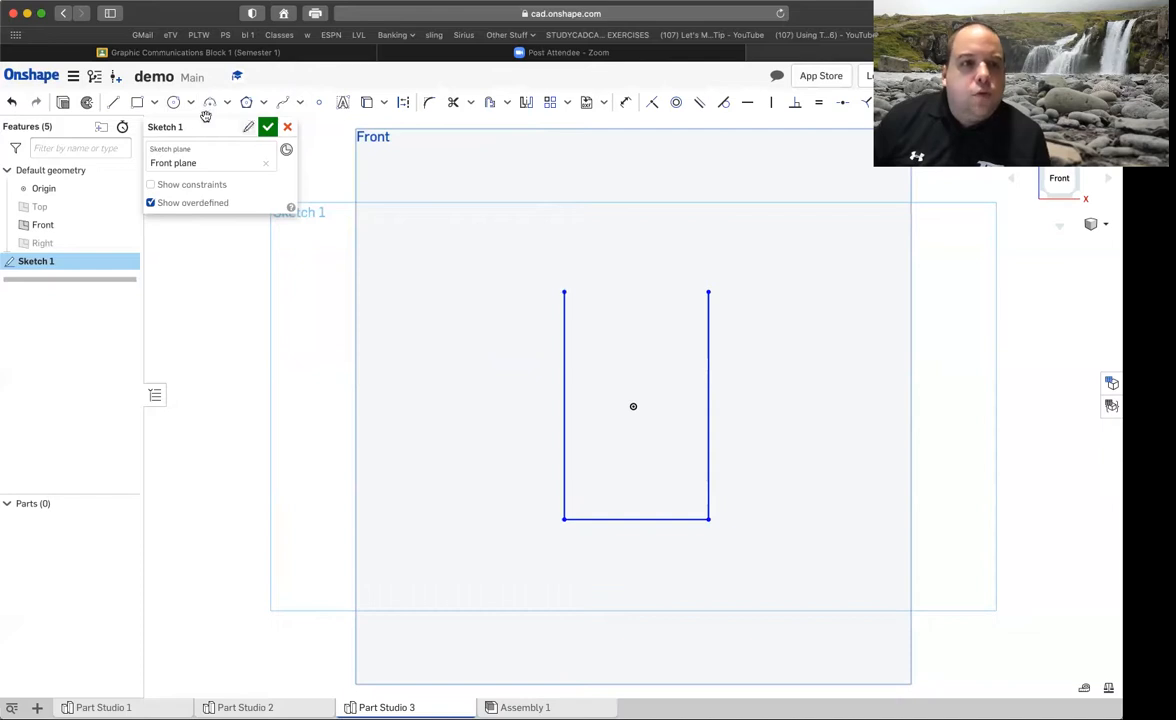
{"action": "left_click", "coordinate": [565, 291]}
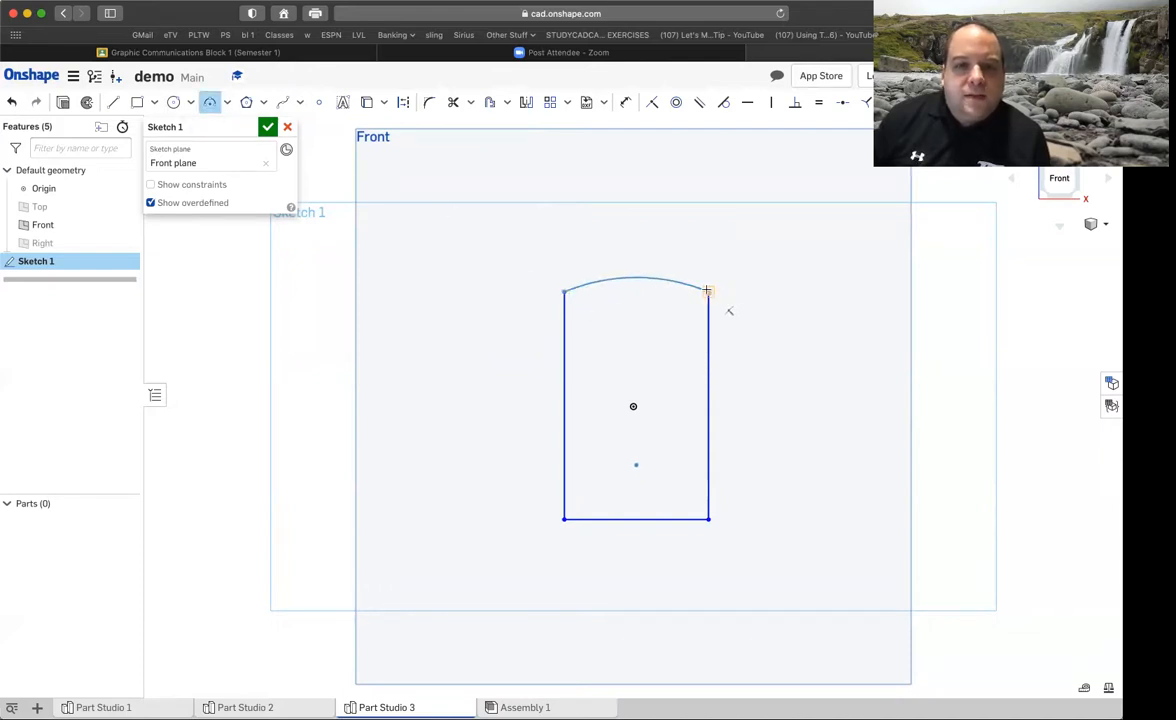
{"action": "left_click", "coordinate": [707, 291]}
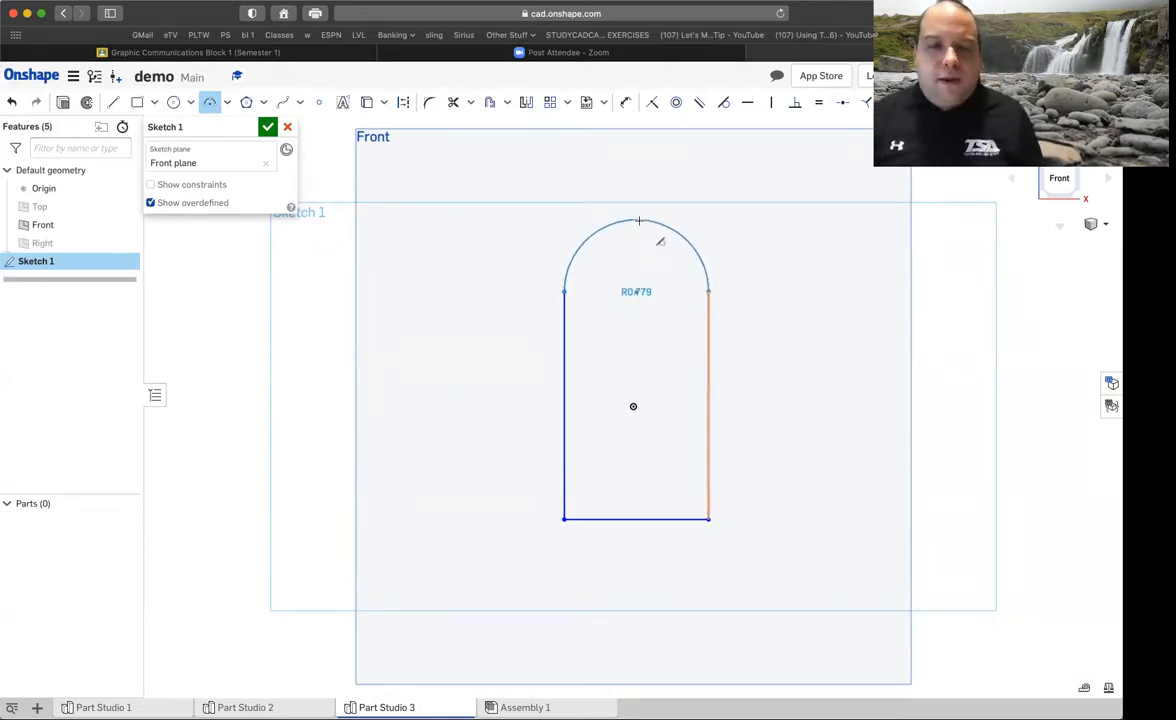
{"action": "left_click", "coordinate": [641, 222]}
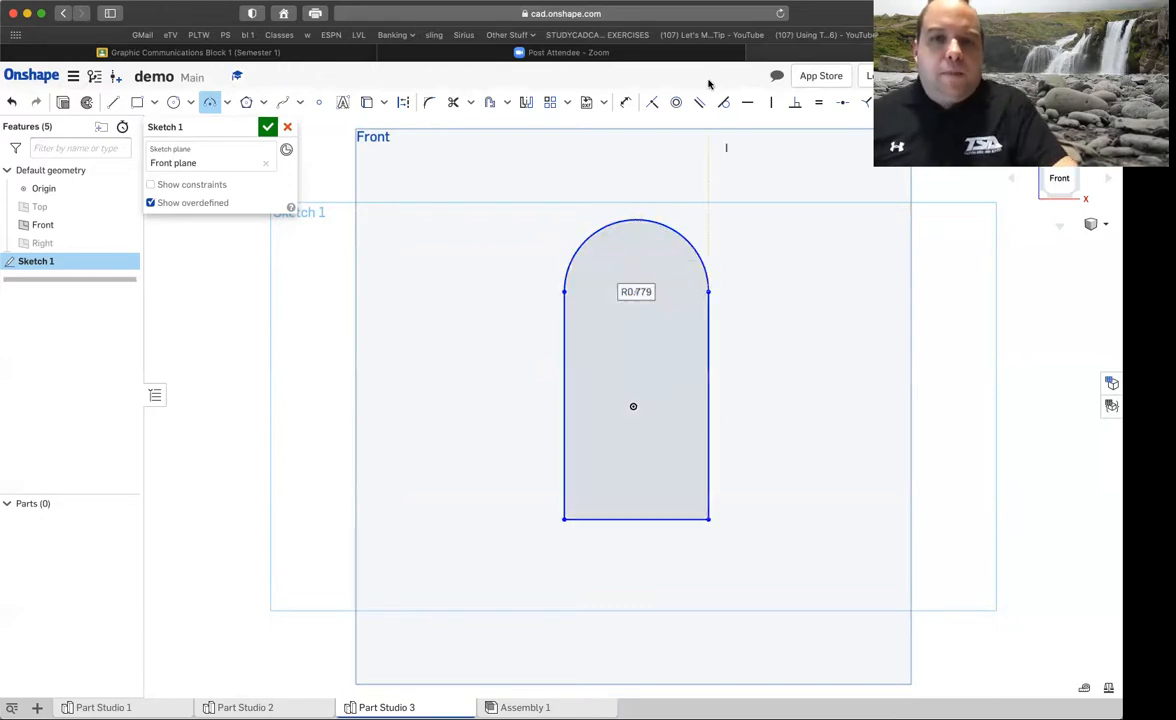
Dimension the top arc's radius as 0.6 in
{"action": "left_click", "coordinate": [625, 102]}
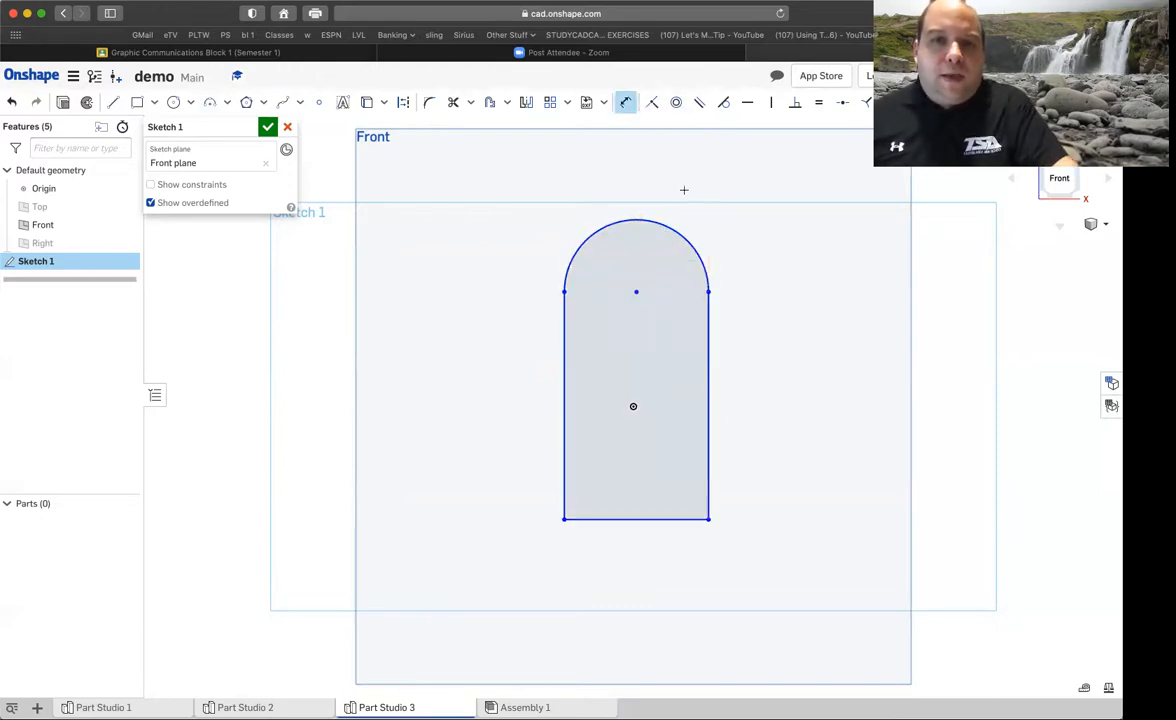
{"action": "left_click", "coordinate": [630, 219]}
{"action": "left_click", "coordinate": [738, 170]}
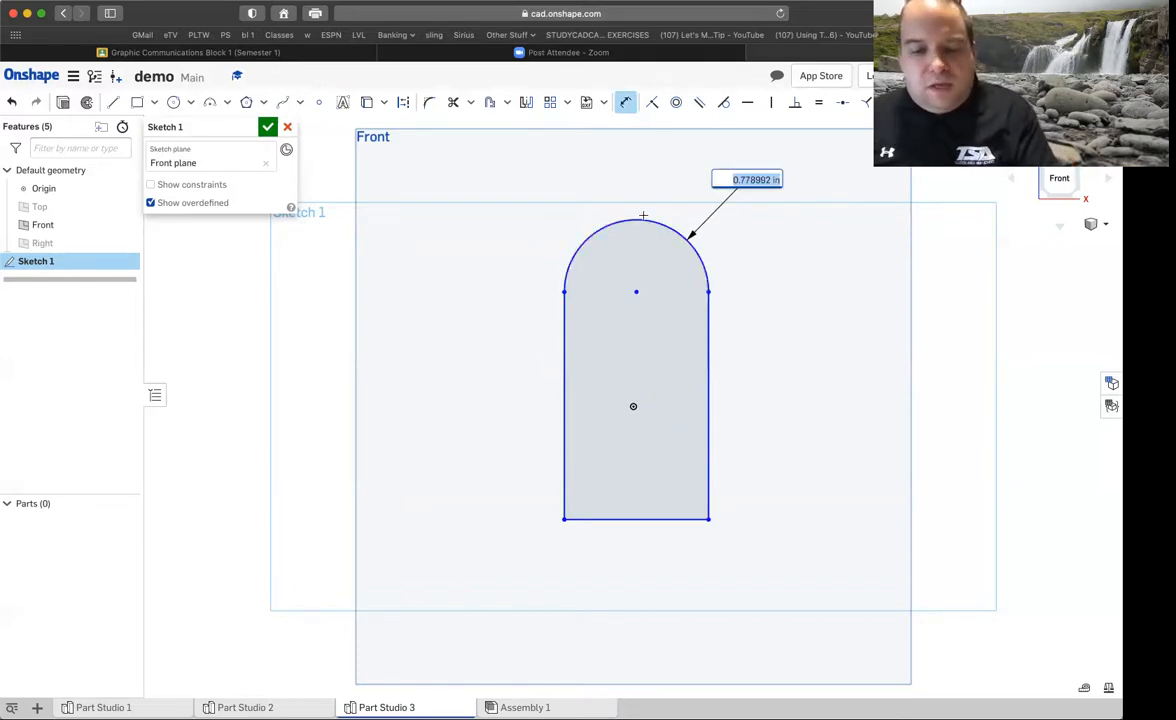
{"action": "key", "text": "BackSpace"}
{"action": "type", "text": ".6"}
{"action": "key", "text": "Return"}
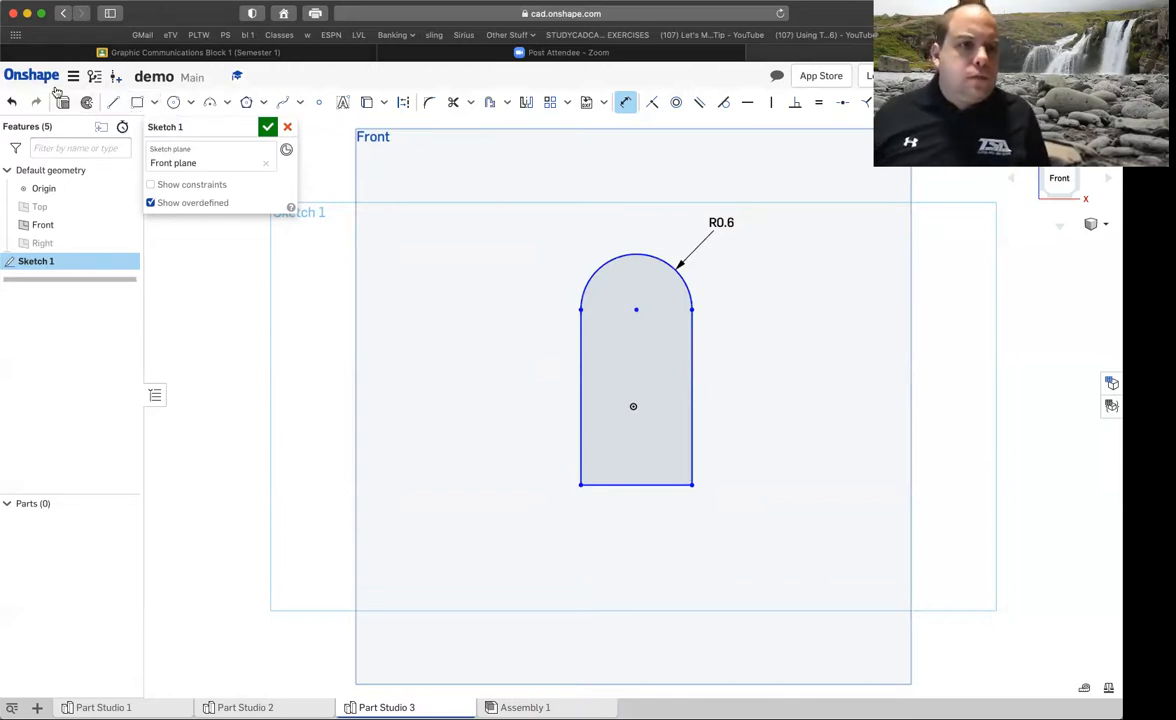
Undo the arc's radius dimension and the arc itself, leaving the open U-shaped profile
{"action": "left_click", "coordinate": [12, 103]}
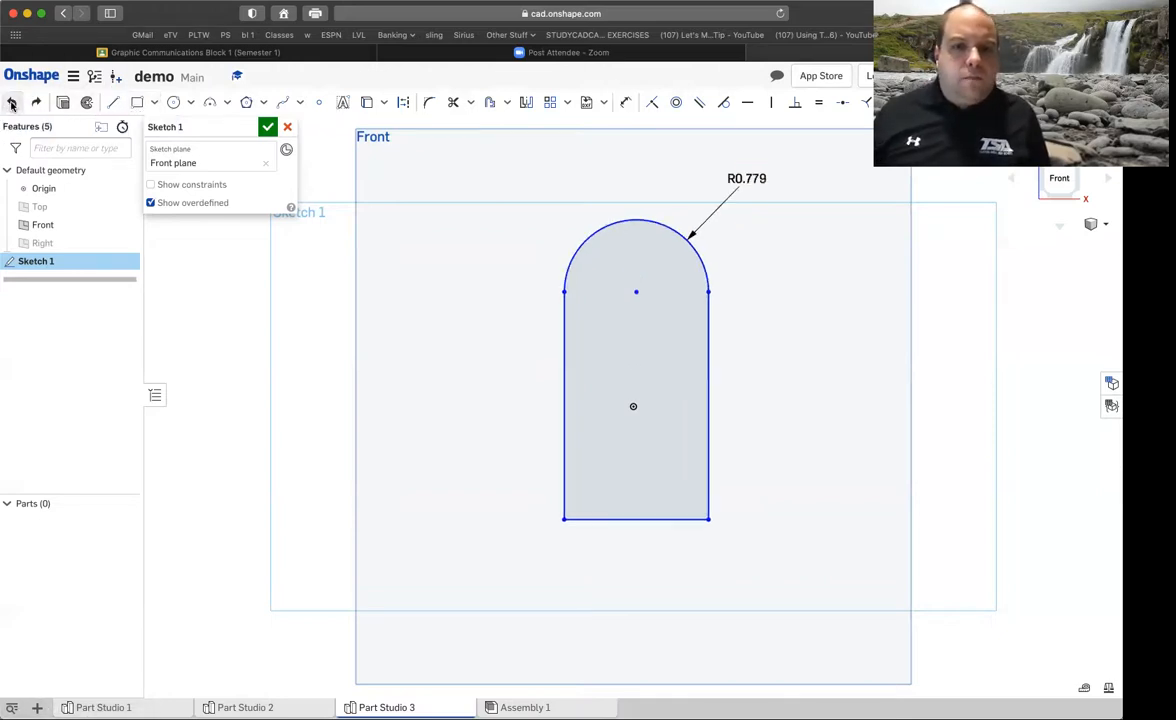
{"action": "left_click", "coordinate": [12, 103]}
{"action": "left_click", "coordinate": [12, 103]}
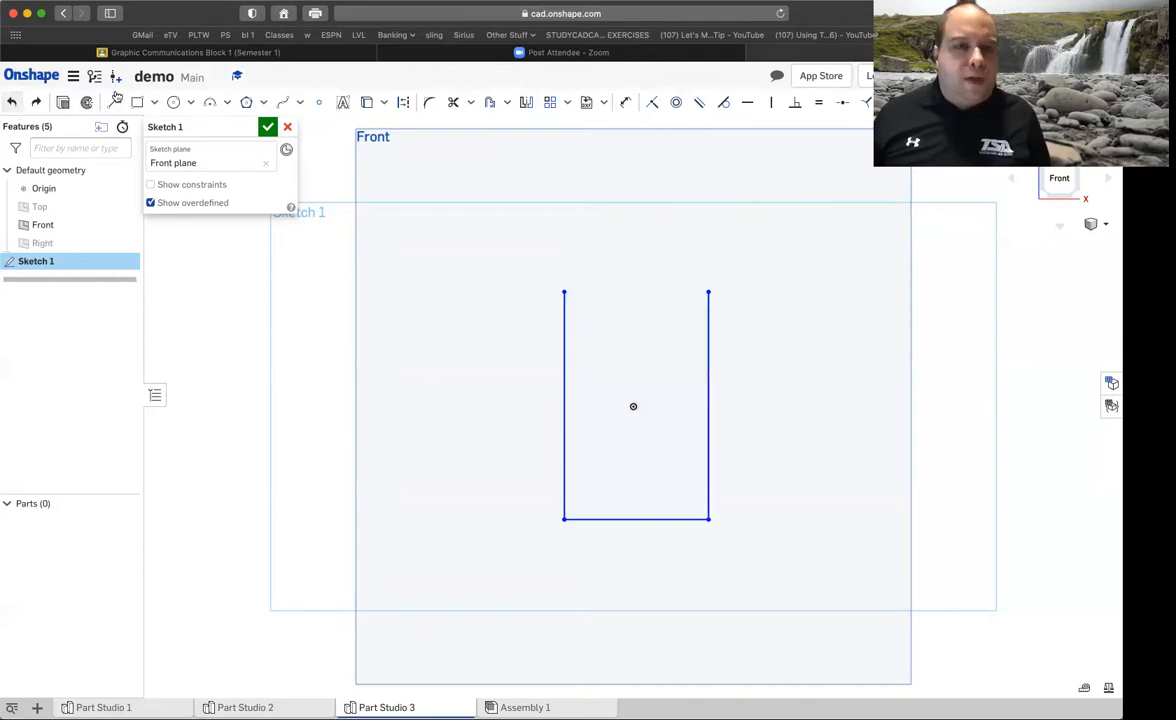
Draw a center point arc of about 0.78 in radius below the bottom edge, centred on its midpoint and joining the two lower corners
{"action": "left_click", "coordinate": [226, 106]}
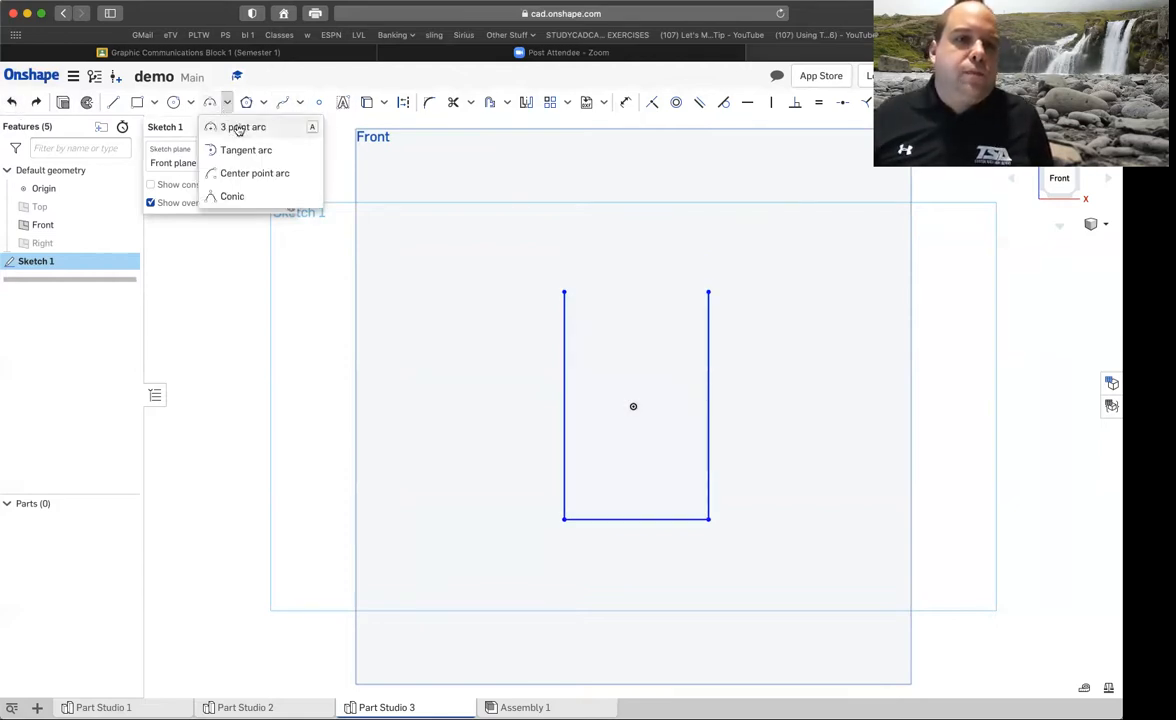
{"action": "left_click", "coordinate": [254, 174]}
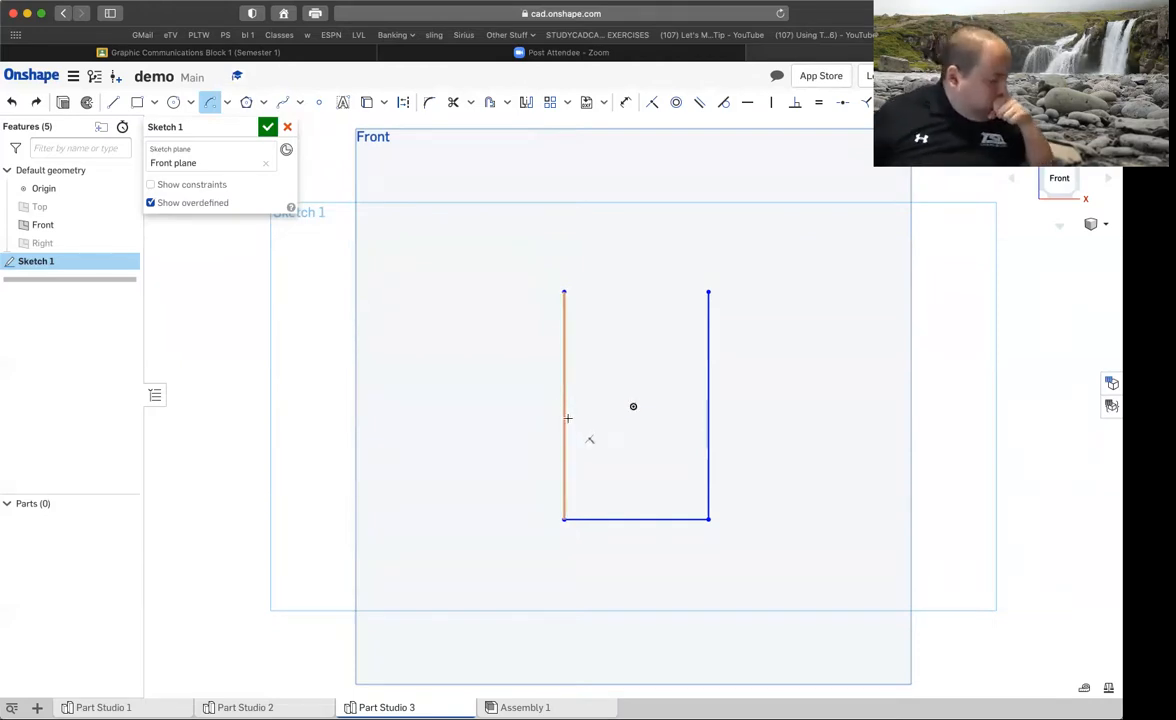
{"action": "left_click", "coordinate": [643, 518]}
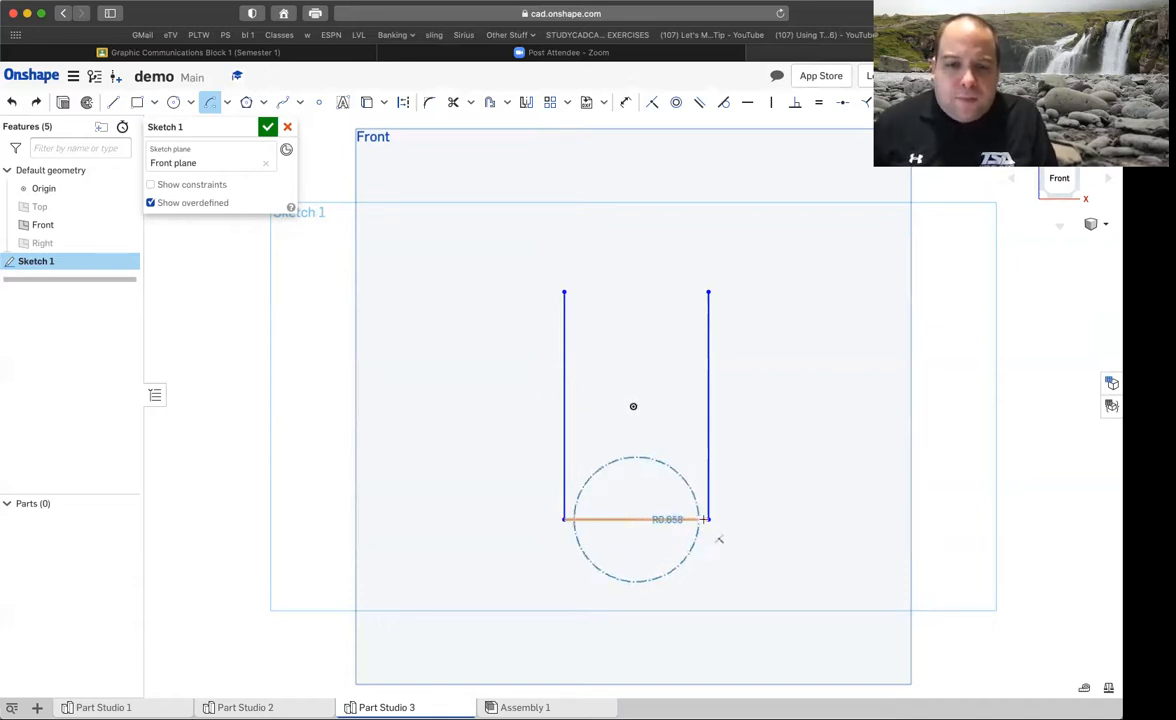
{"action": "left_click", "coordinate": [708, 519]}
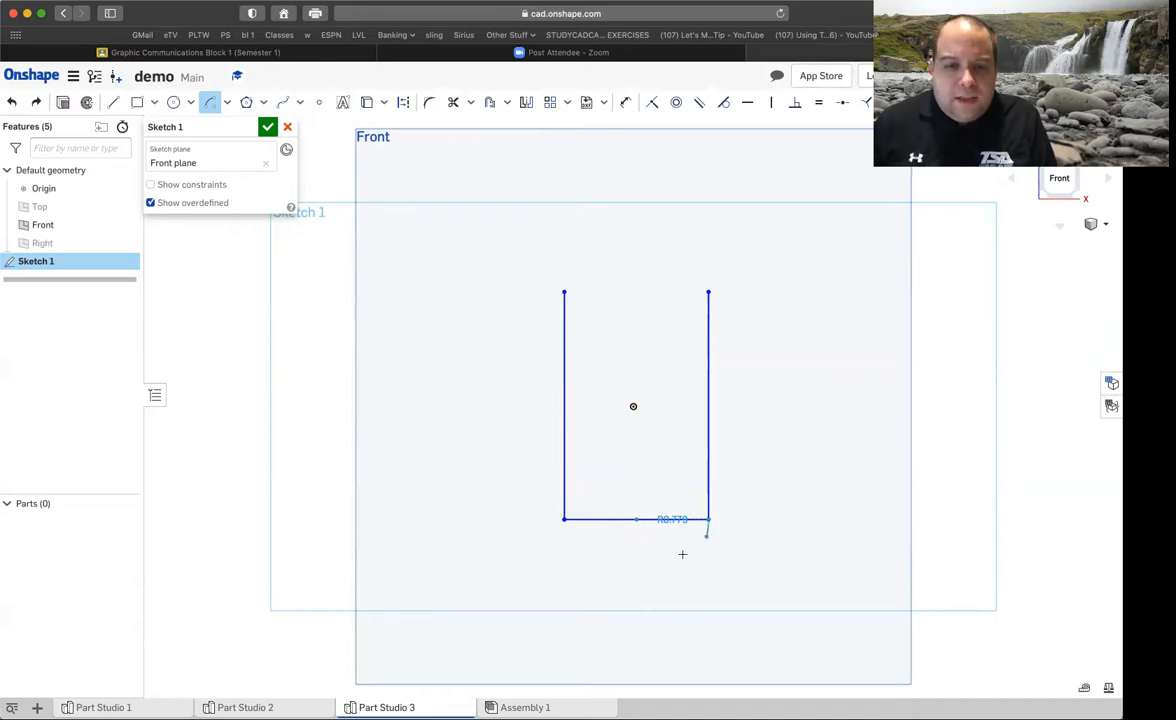
{"action": "left_click", "coordinate": [564, 519]}
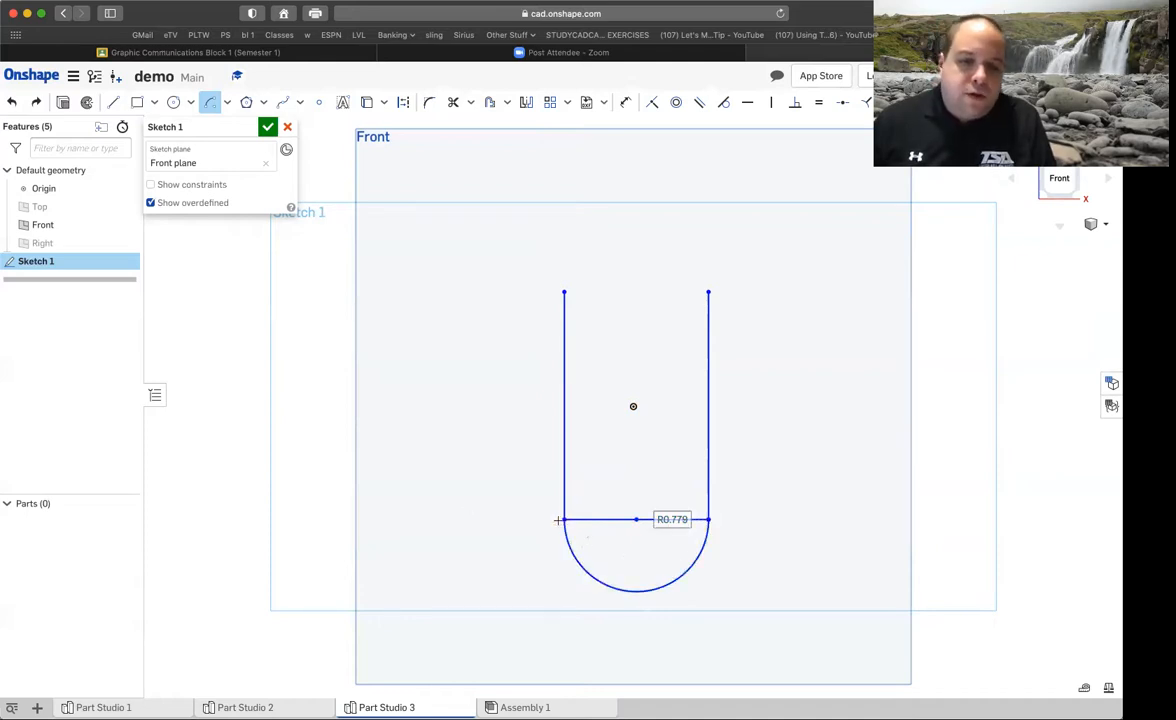
Trim away both halves of the straight bottom edge, leaving the two side lines and the arc
{"action": "left_click", "coordinate": [453, 102]}
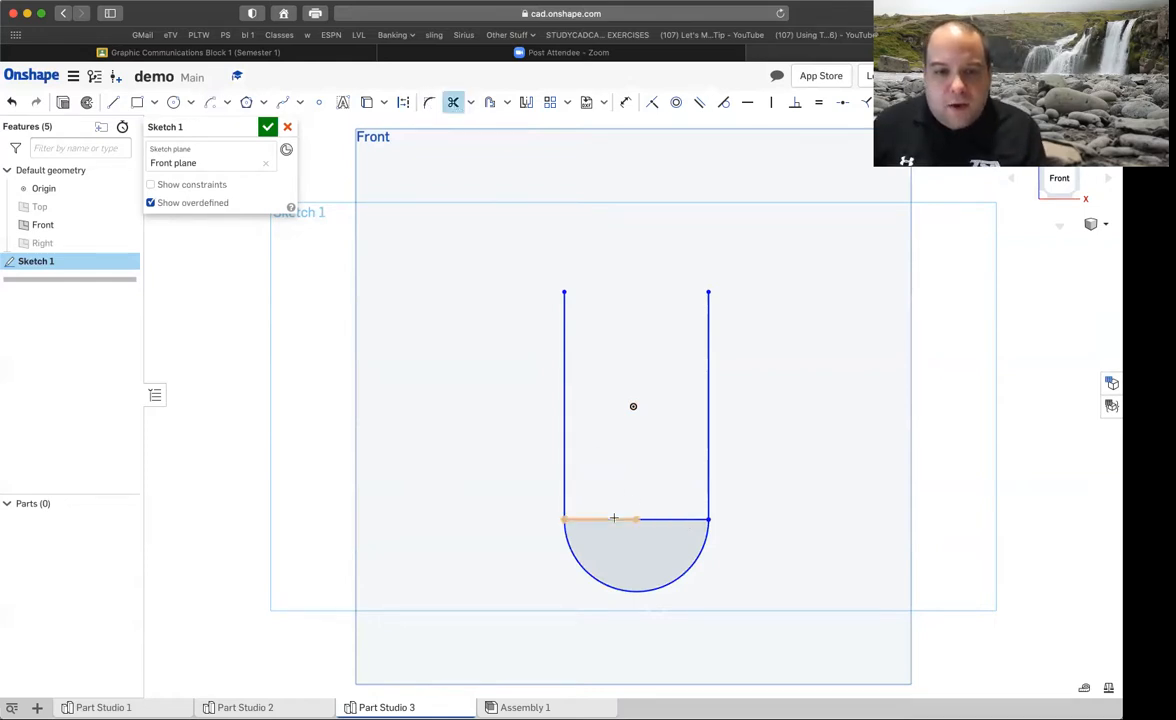
{"action": "left_click", "coordinate": [605, 519]}
{"action": "left_click", "coordinate": [676, 519]}
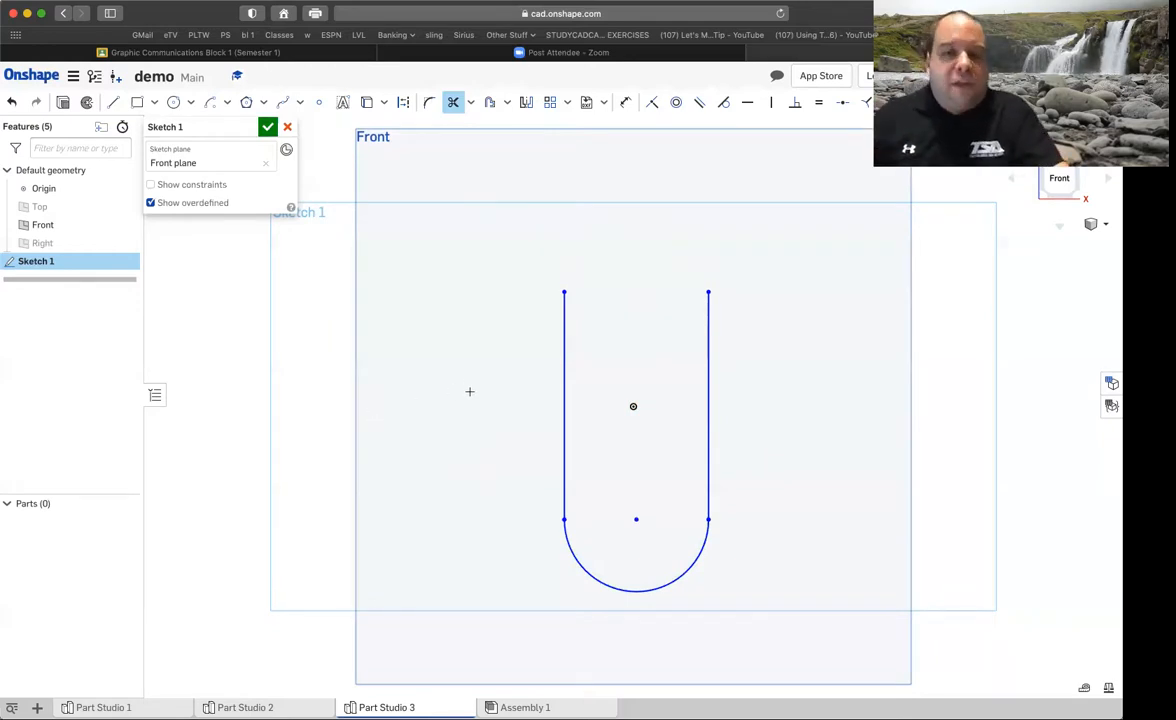
Offset the side lines and bottom arc inward by 0.25 in and finish the sketch
{"action": "left_click", "coordinate": [490, 104]}
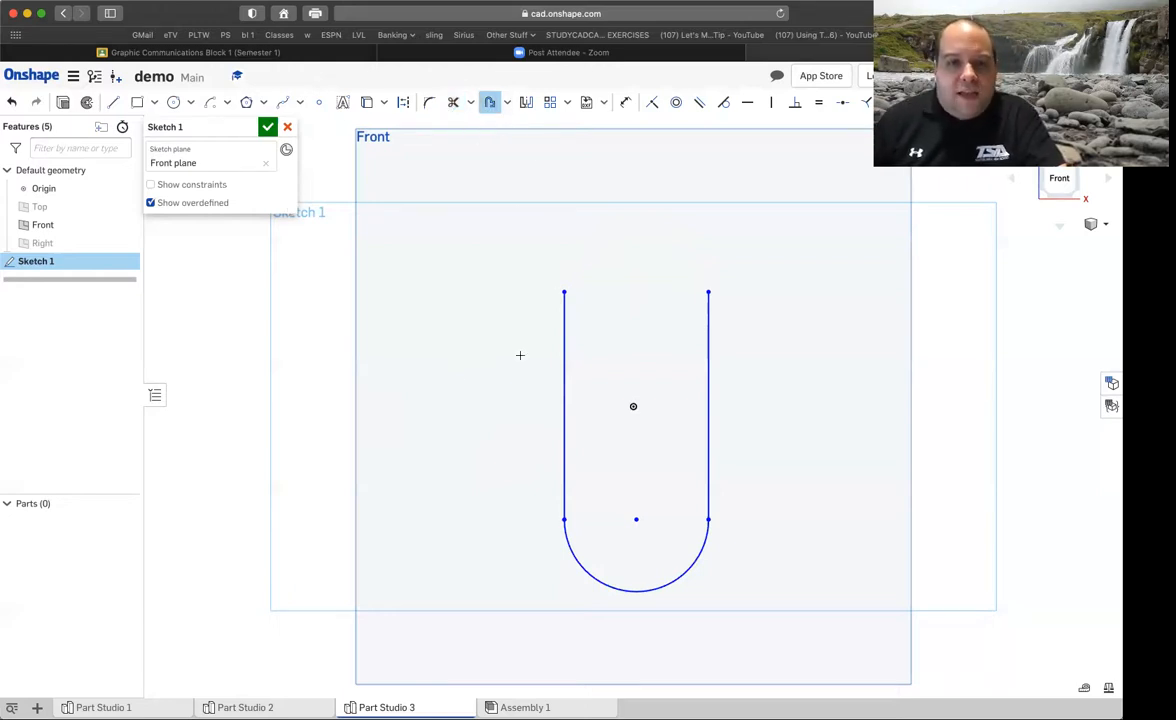
{"action": "left_click", "coordinate": [625, 587]}
{"action": "left_click", "coordinate": [708, 471]}
{"action": "left_click", "coordinate": [708, 472]}
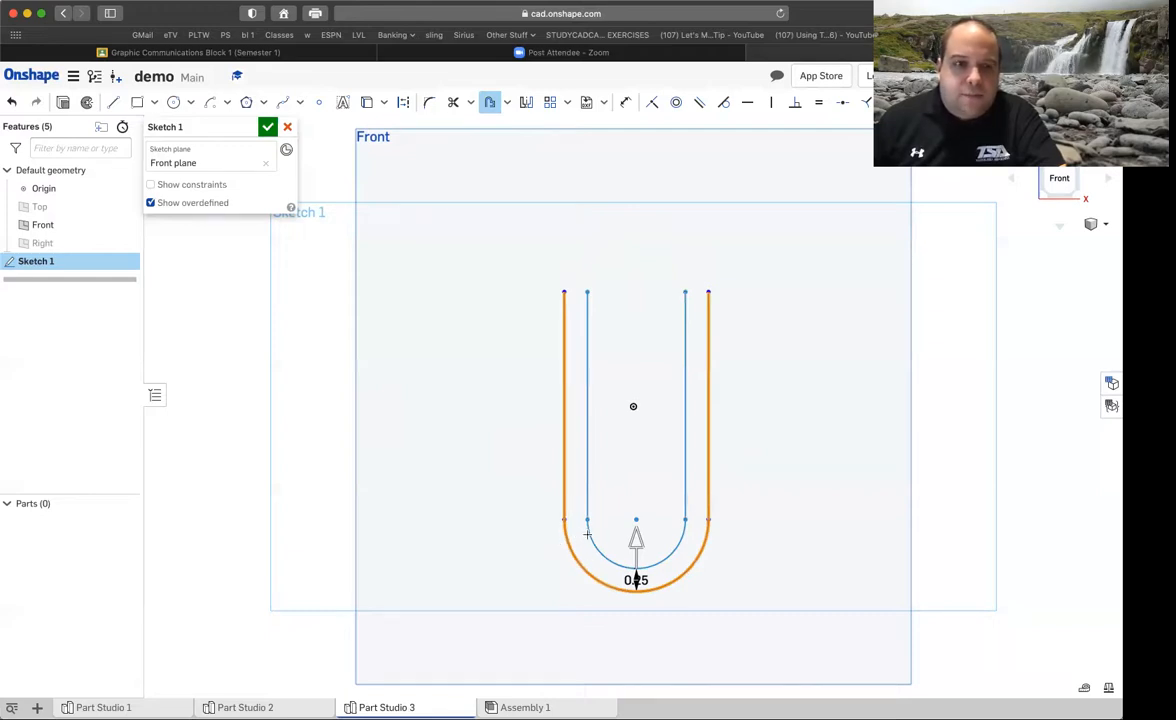
{"action": "left_click", "coordinate": [268, 128]}
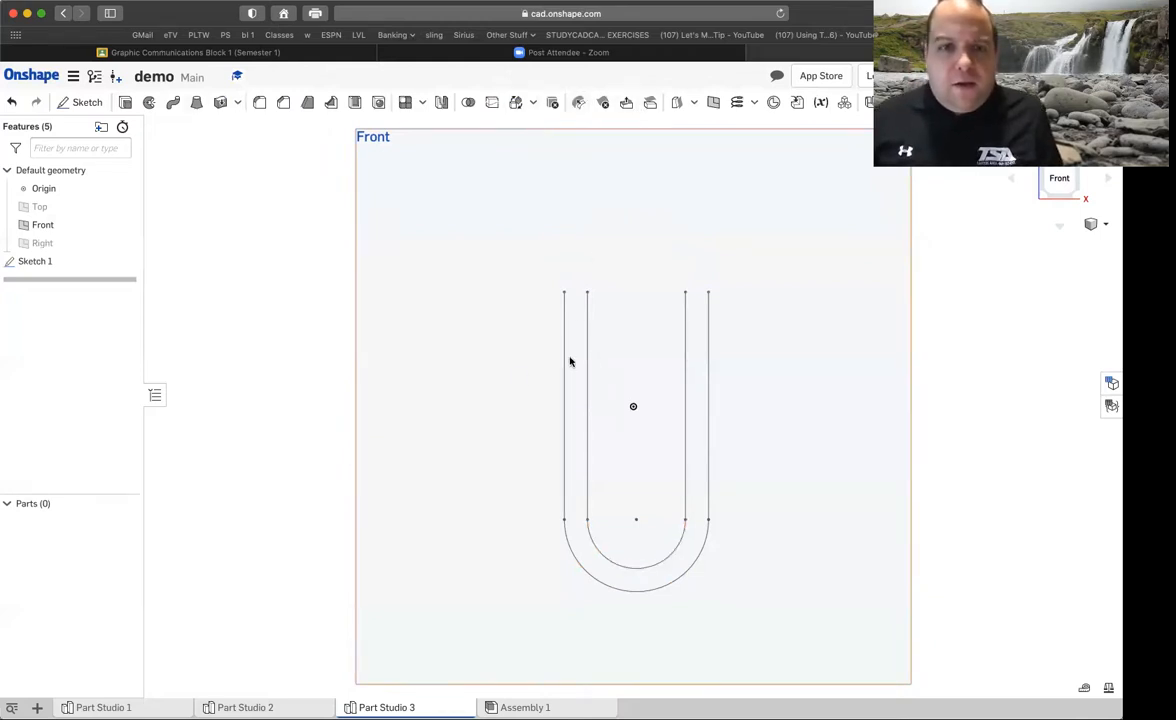
Reopen Sketch 1 and set the offset distance between the inner and outer arcs to 0.1 in
{"action": "double_click", "coordinate": [42, 262]}
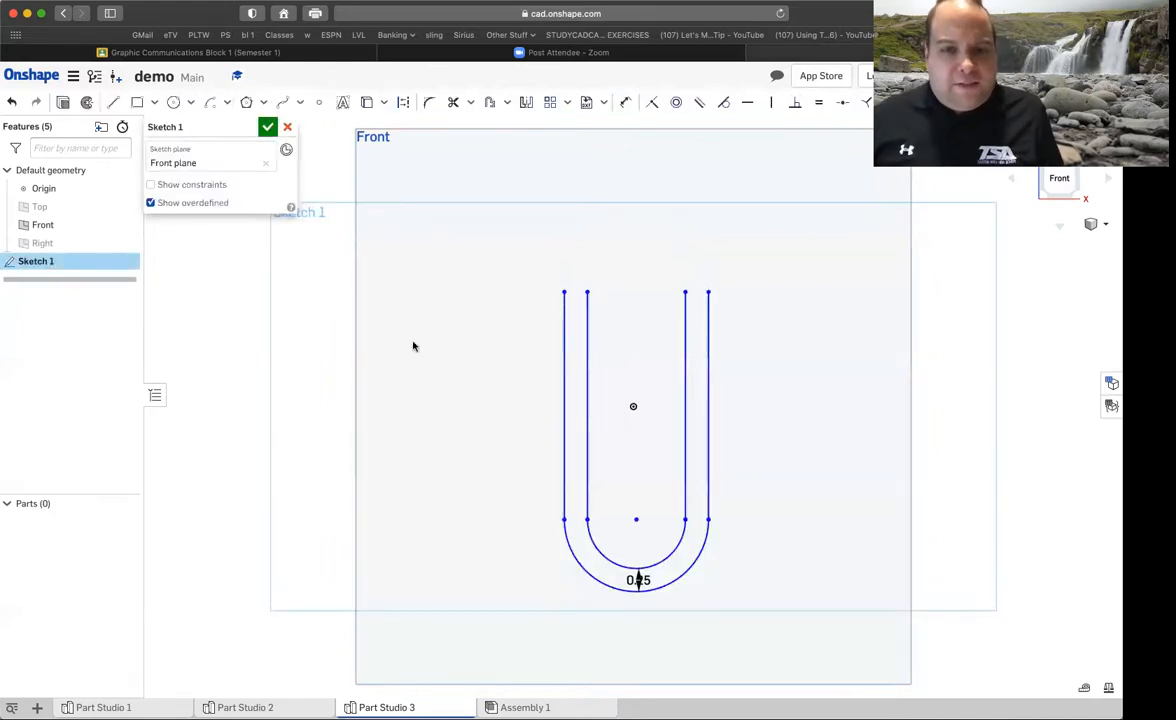
{"action": "scroll", "coordinate": [630, 600], "scroll_direction": "down", "scroll_amount": 3}
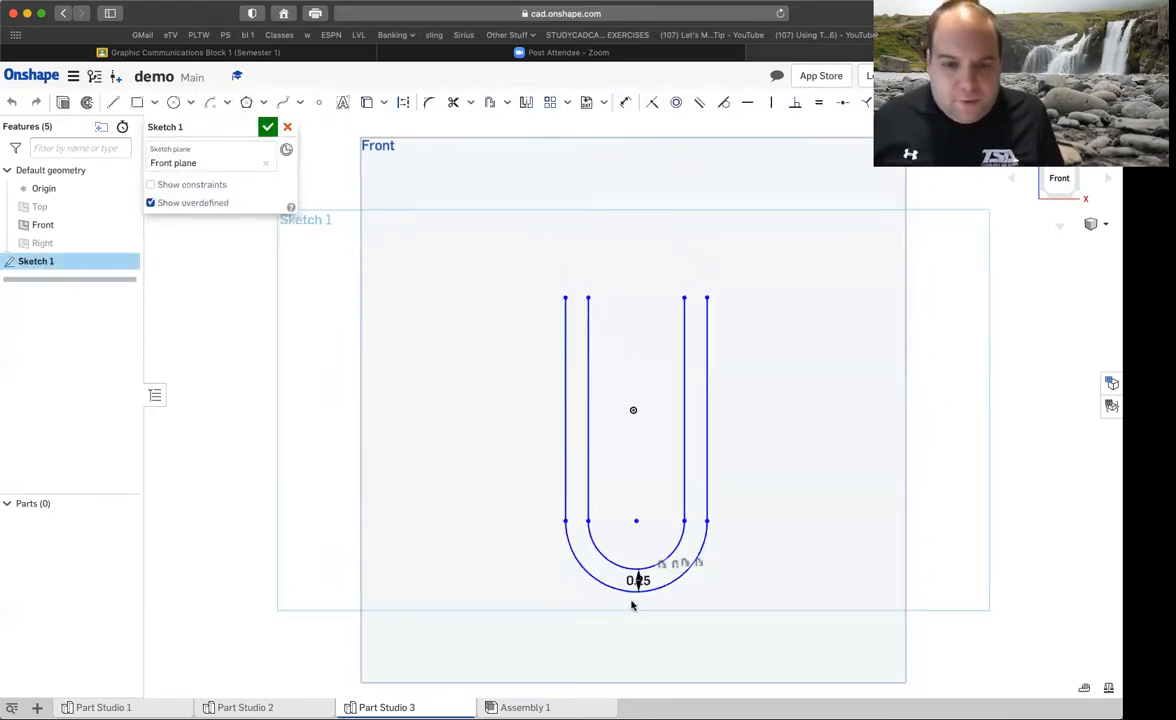
{"action": "scroll", "coordinate": [637, 601], "scroll_direction": "up", "scroll_amount": 10}
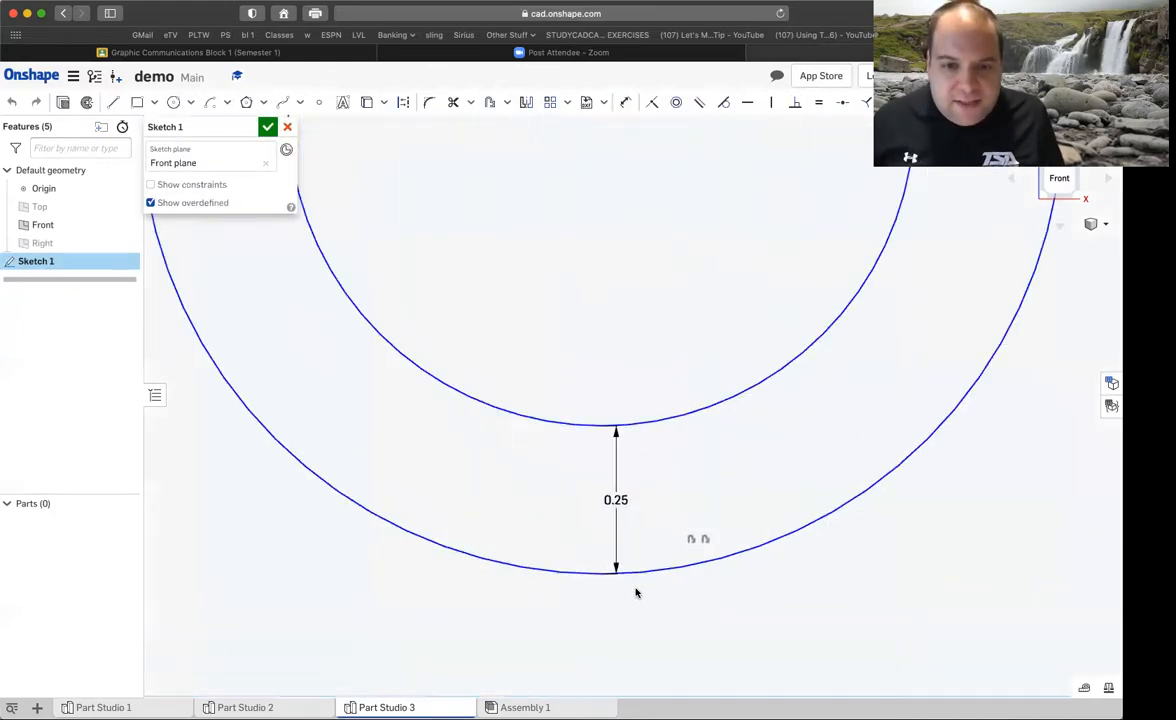
{"action": "double_click", "coordinate": [616, 500]}
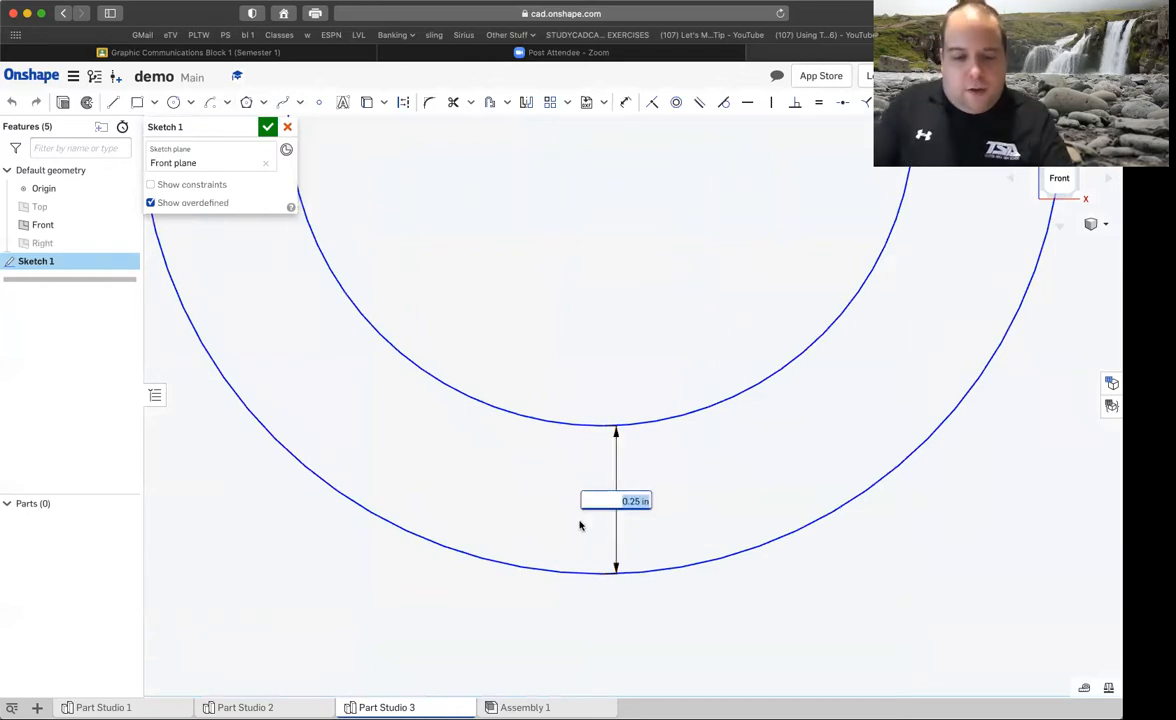
{"action": "key", "text": "BackSpace"}
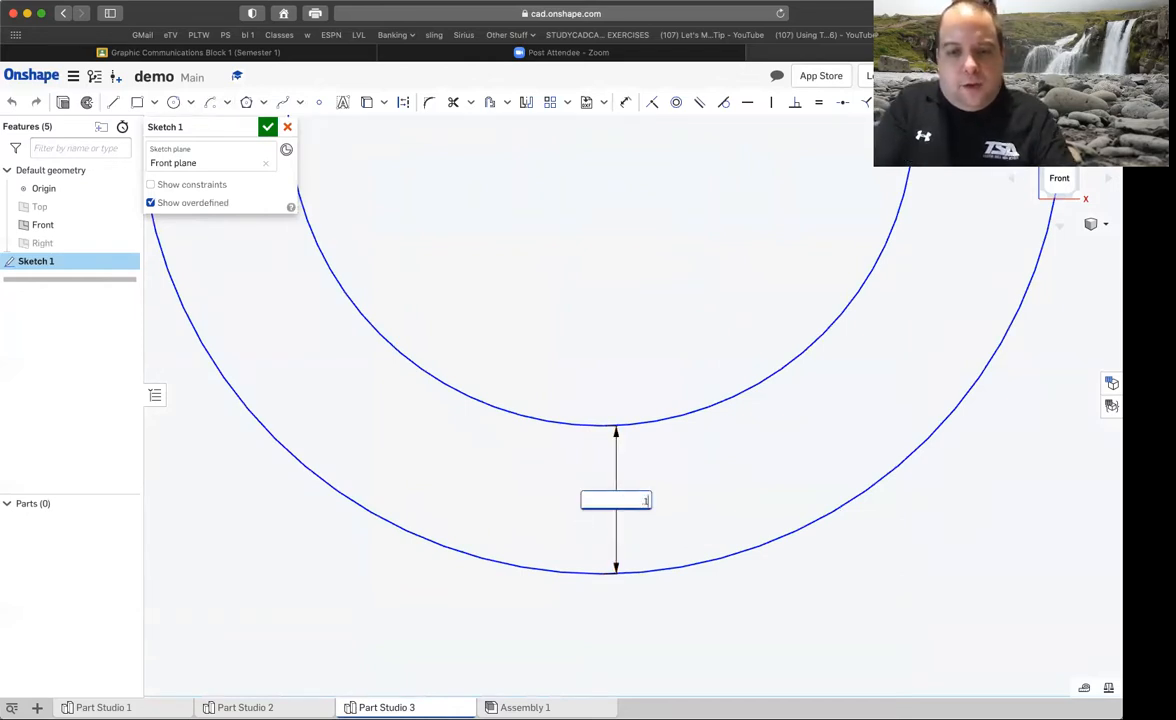
{"action": "type", "text": ".1"}
{"action": "key", "text": "Return"}
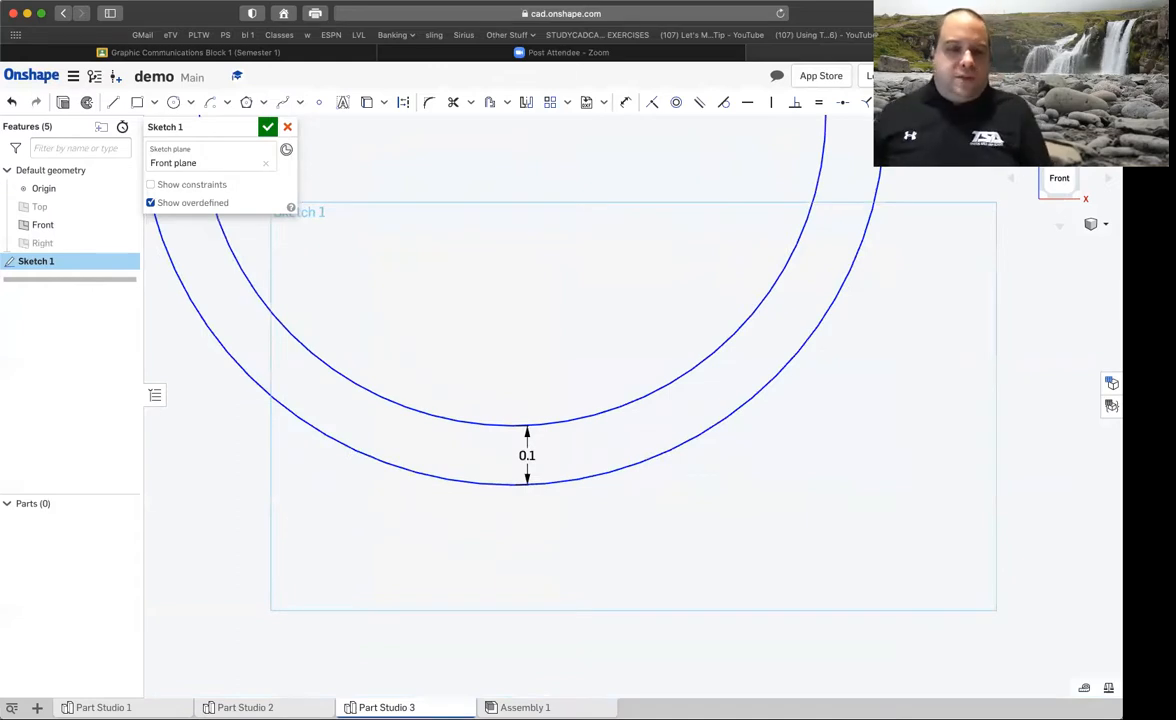
{"action": "scroll", "coordinate": [465, 339], "scroll_direction": "up", "scroll_amount": 3}
{"action": "scroll", "coordinate": [465, 343], "scroll_direction": "down", "scroll_amount": 6}
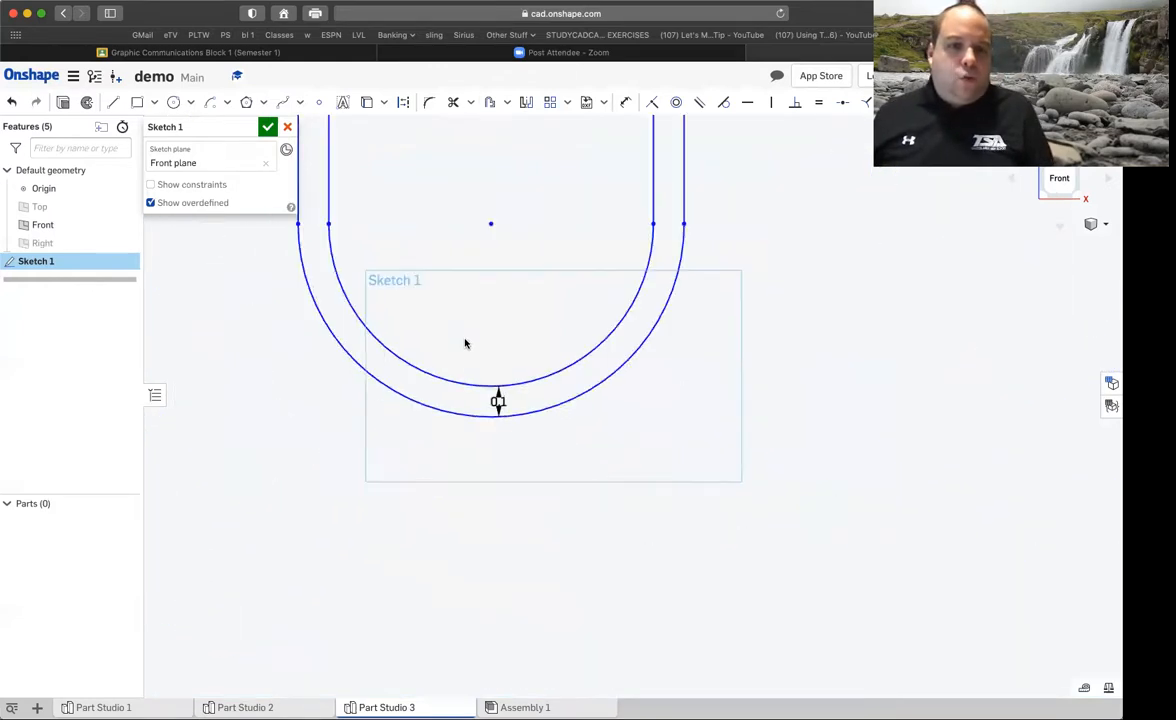
{"action": "scroll", "coordinate": [473, 303], "scroll_direction": "down", "scroll_amount": 1}
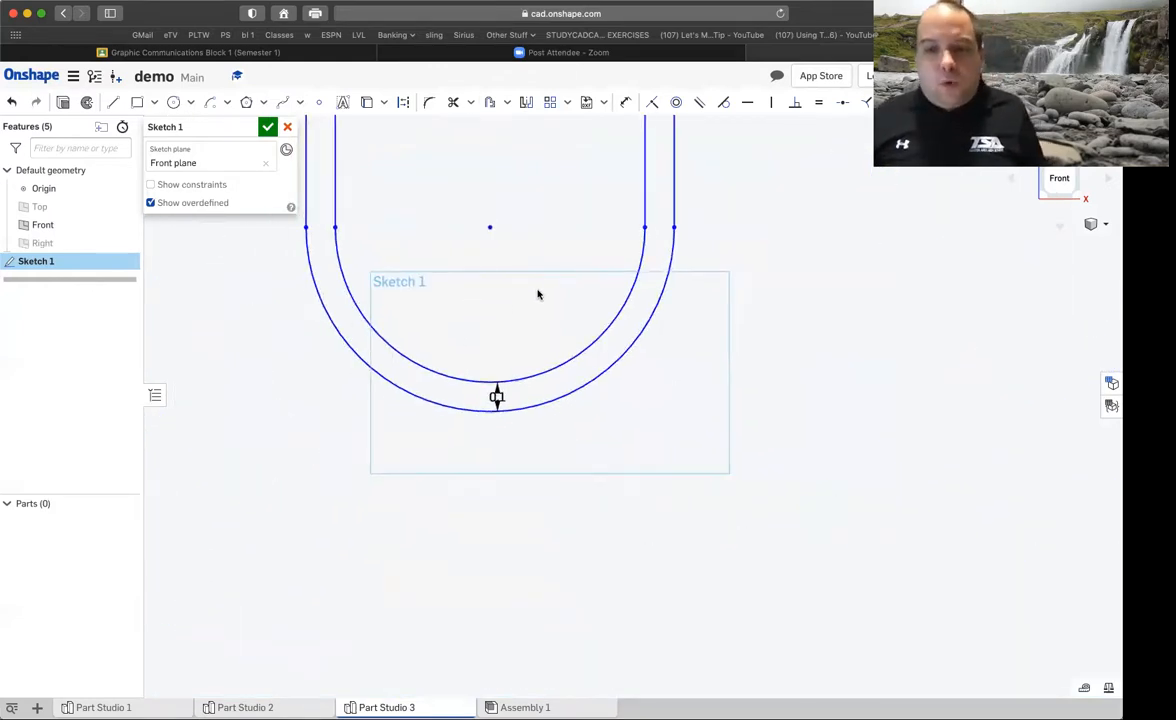
{"action": "scroll", "coordinate": [535, 290], "scroll_direction": "down", "scroll_amount": 1}
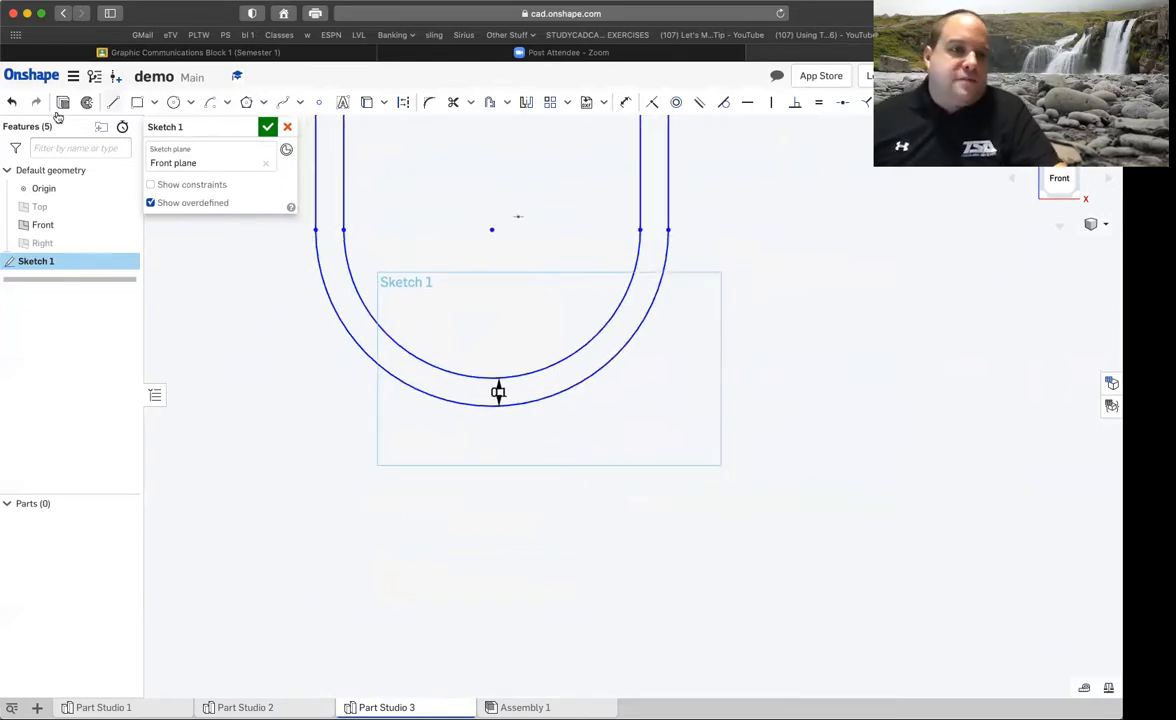
Undo the last offset distance change, accept the sketch, and reopen Sketch 1 for editing
{"action": "left_click", "coordinate": [13, 103]}
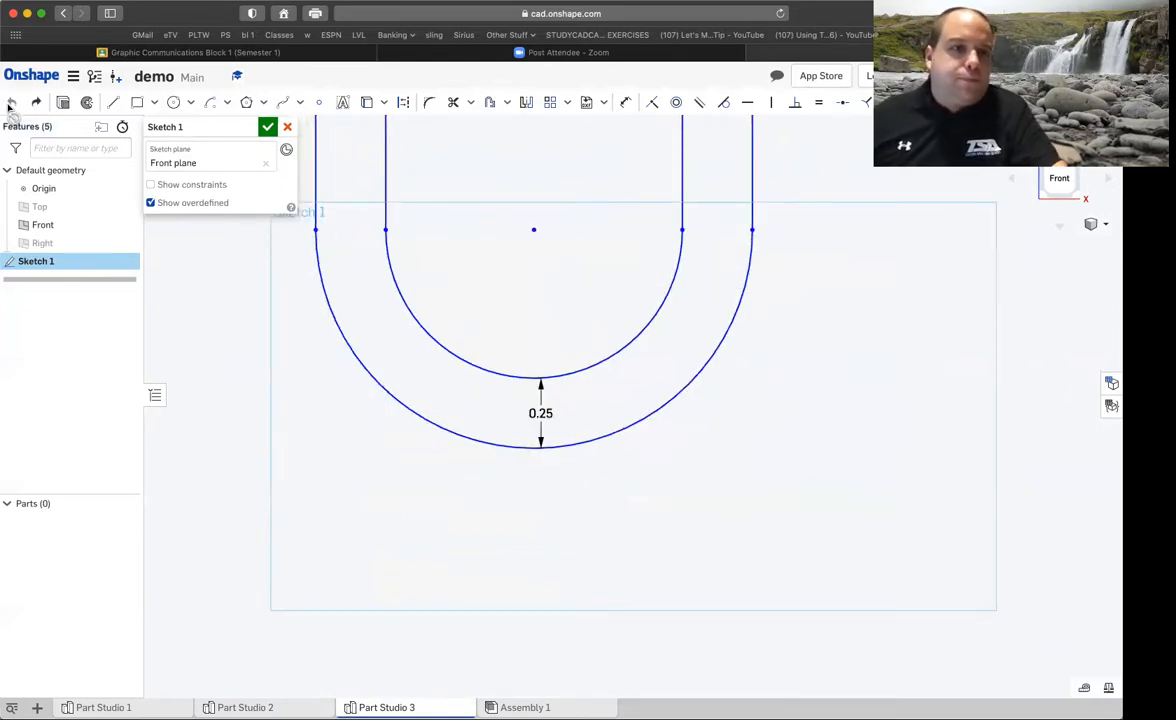
{"action": "left_click", "coordinate": [269, 125]}
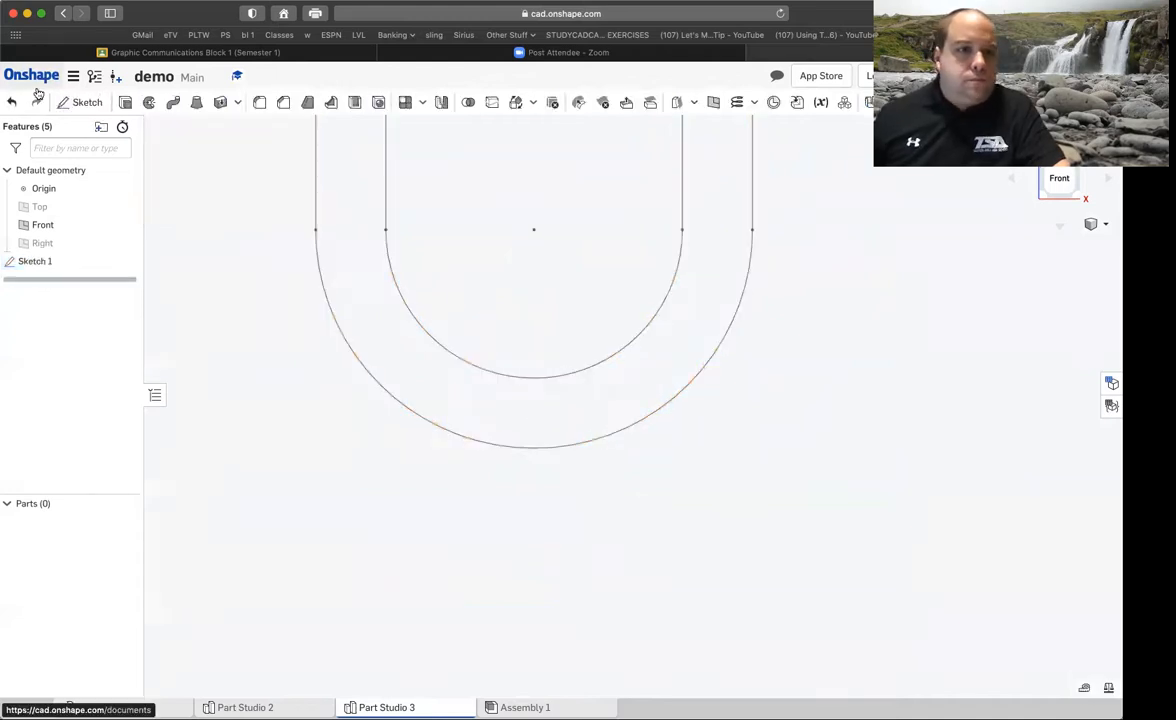
{"action": "double_click", "coordinate": [36, 262]}
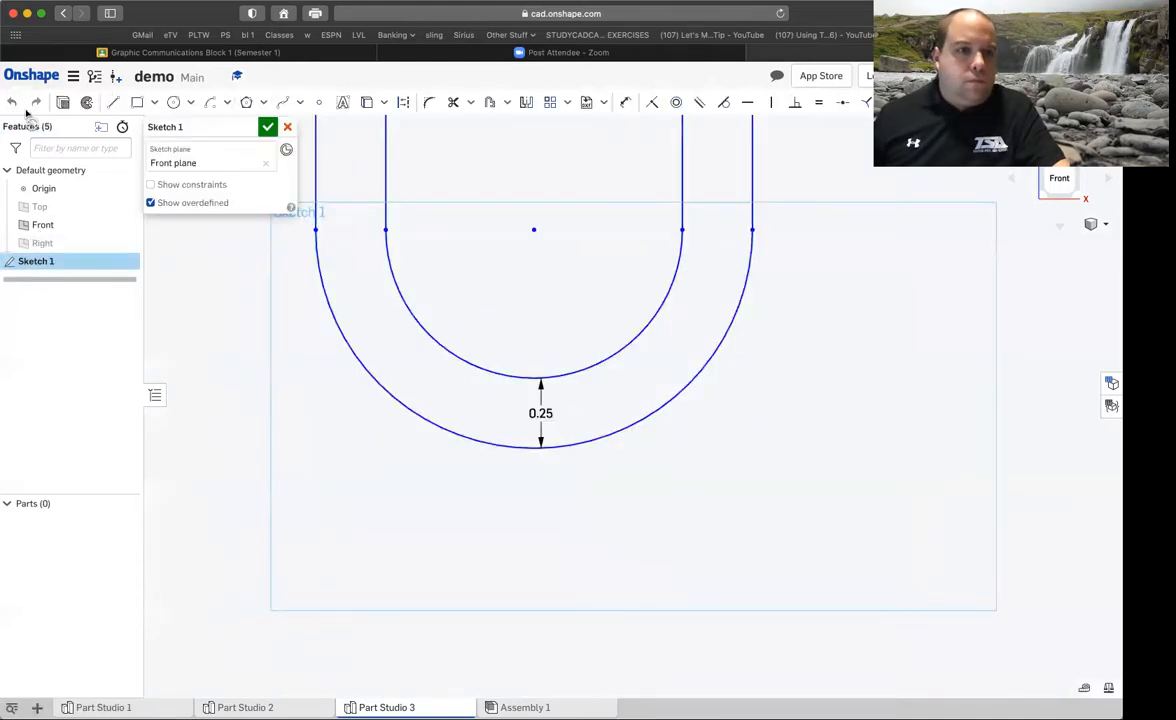
{"action": "left_click", "coordinate": [268, 126]}
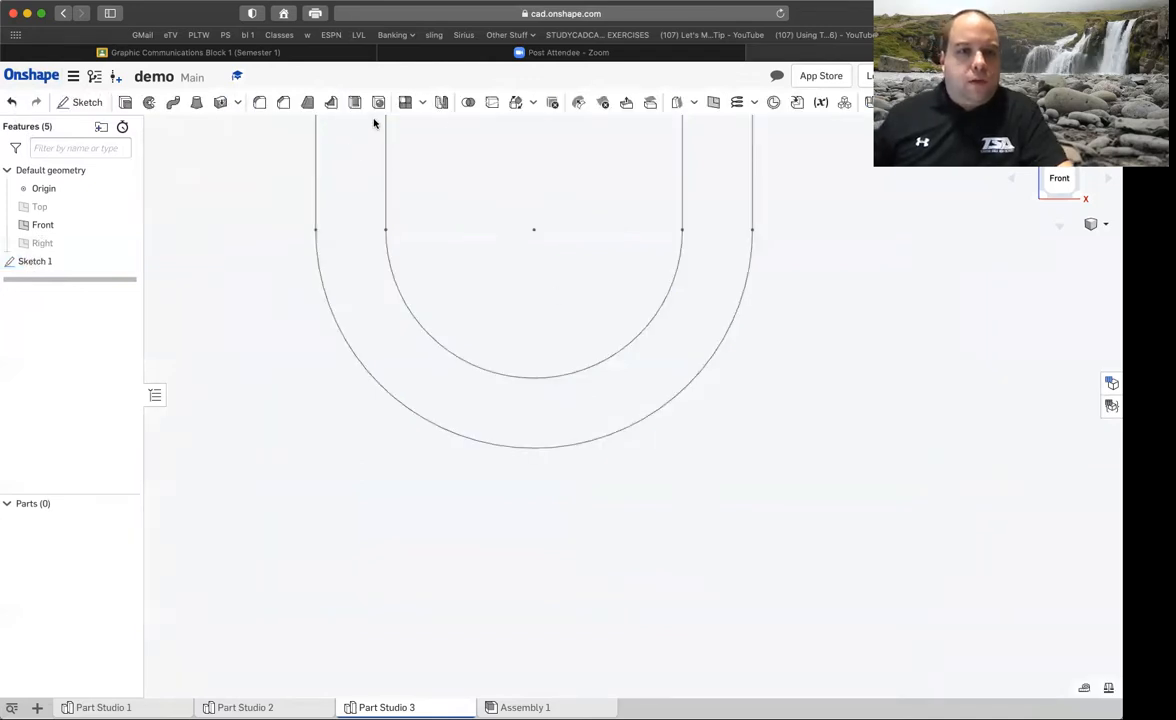
{"action": "double_click", "coordinate": [46, 261]}
Delete the inner offset arc and both inner side lines, keeping only the outer U-shaped profile
{"action": "left_click", "coordinate": [460, 358]}
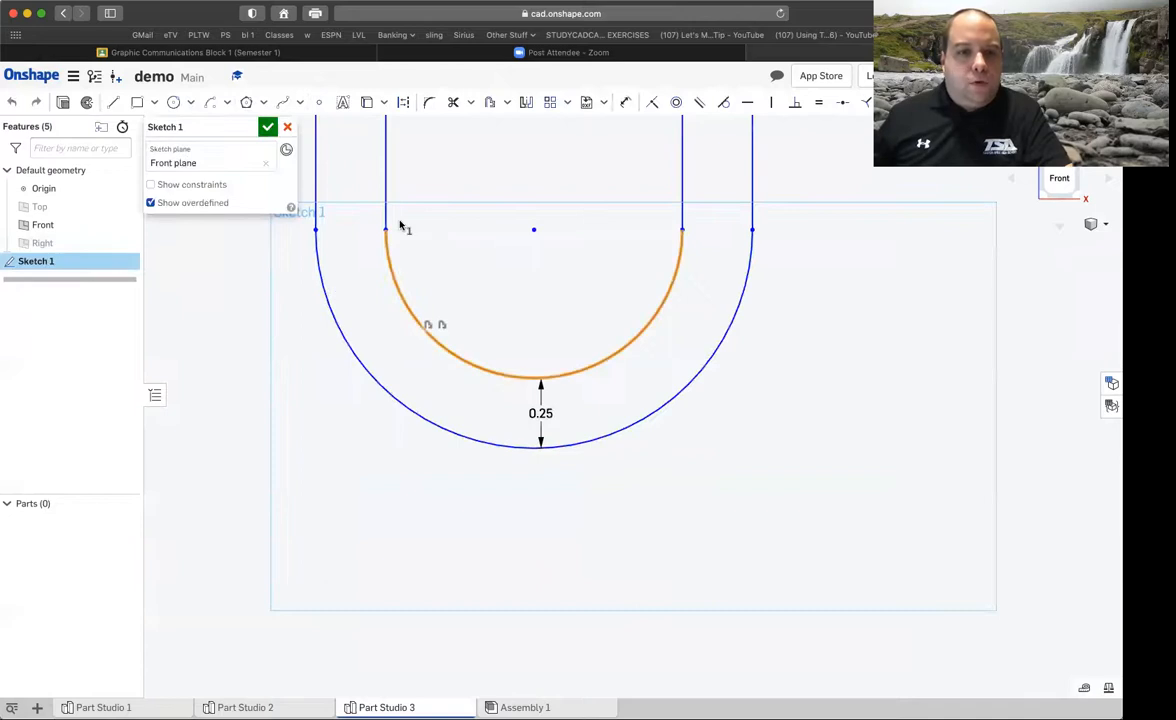
{"action": "left_click", "coordinate": [386, 205]}
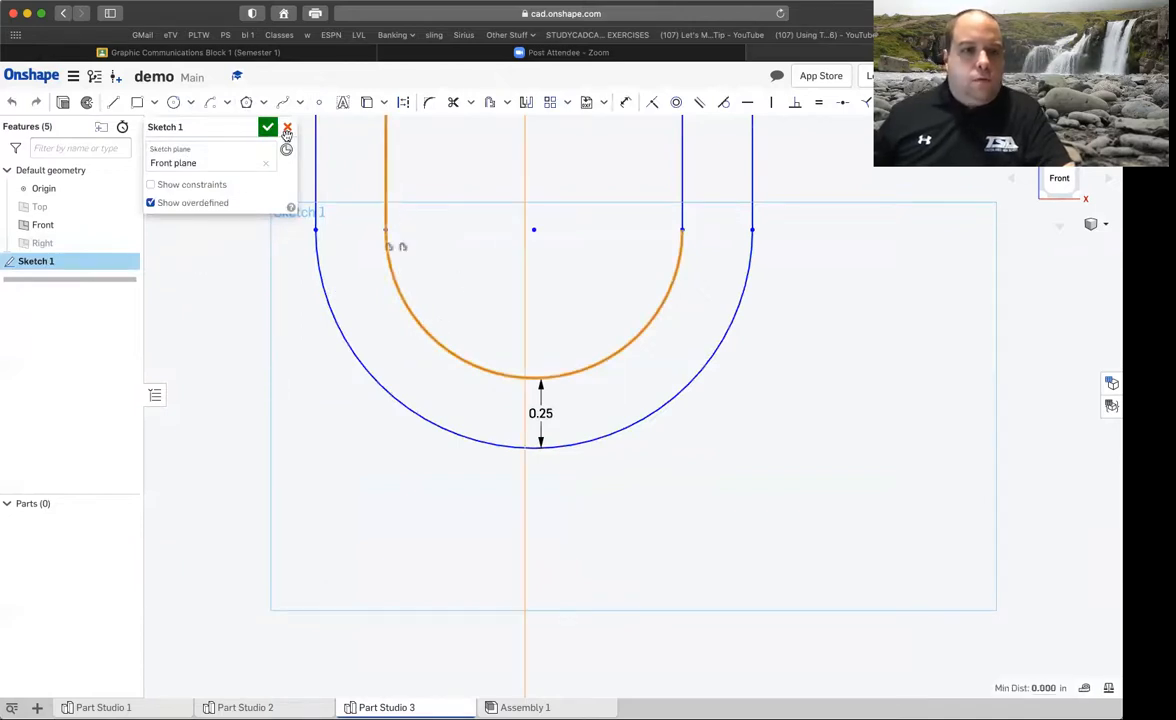
{"action": "scroll", "coordinate": [484, 328], "scroll_direction": "up", "scroll_amount": 3}
{"action": "scroll", "coordinate": [484, 328], "scroll_direction": "down", "scroll_amount": 5}
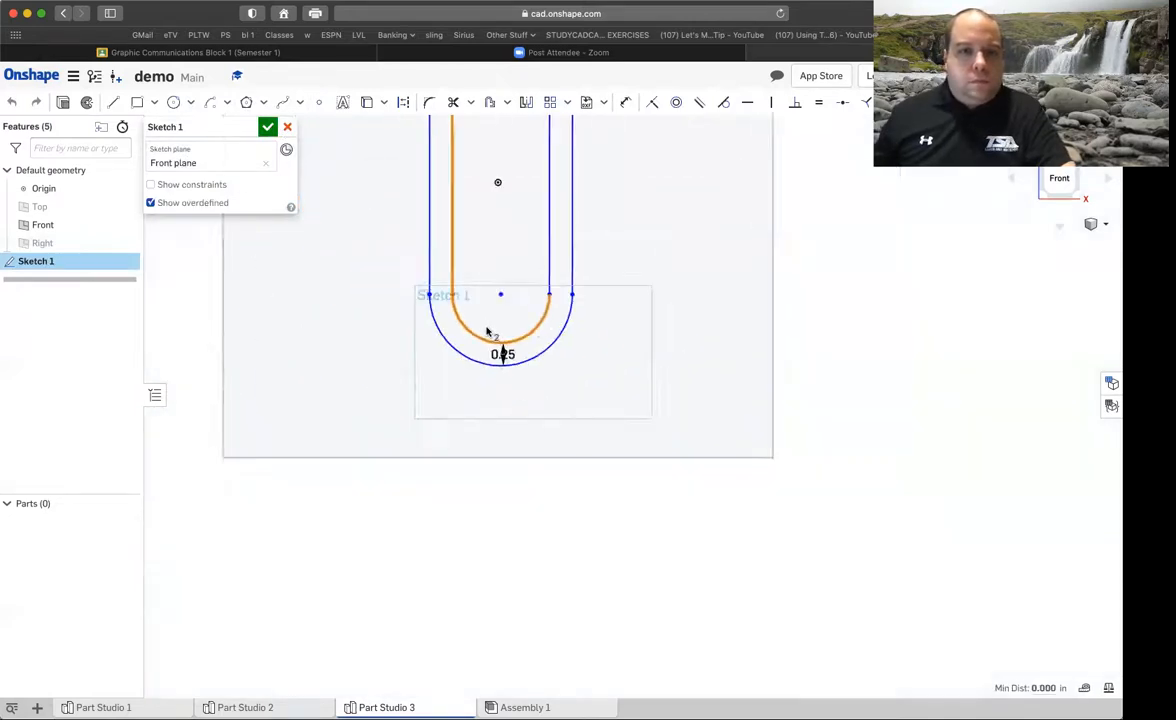
{"action": "right_click", "coordinate": [462, 237]}
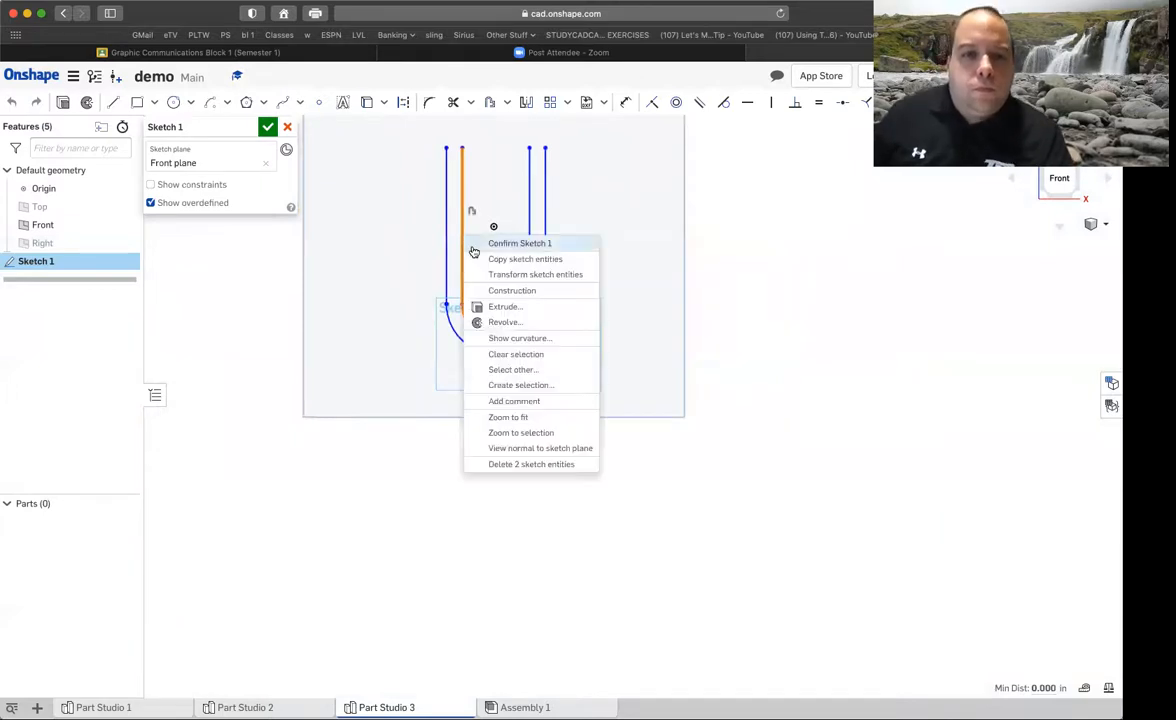
{"action": "left_click", "coordinate": [533, 466]}
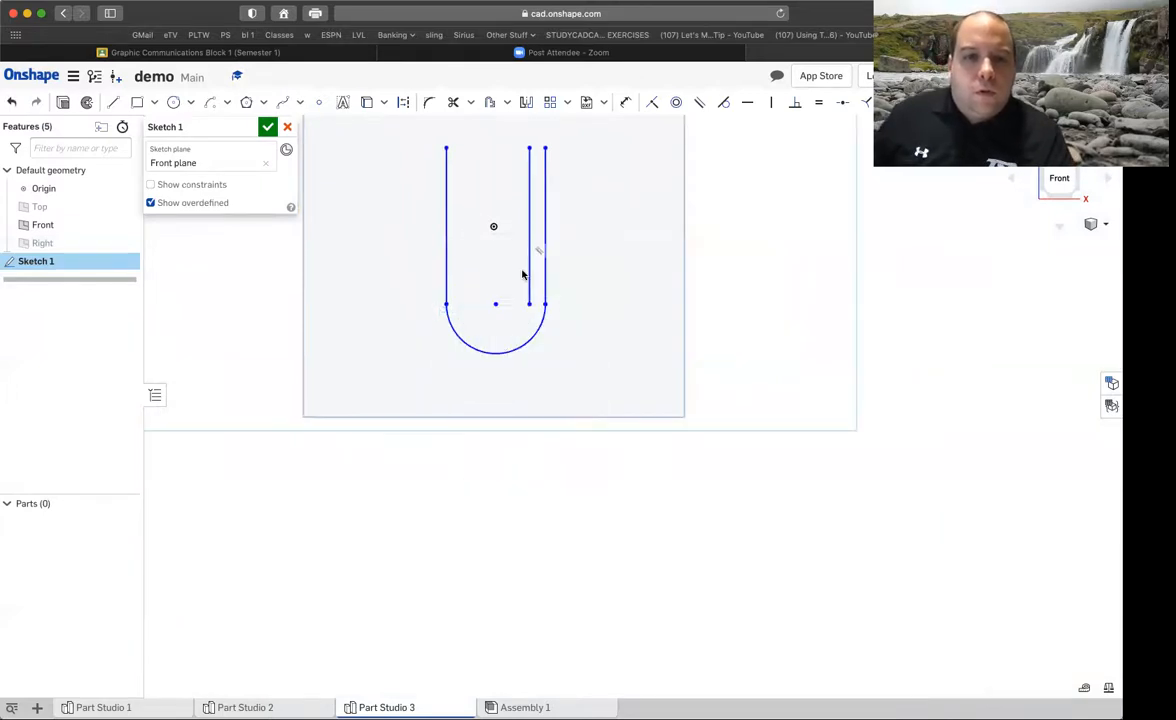
{"action": "right_click", "coordinate": [530, 277]}
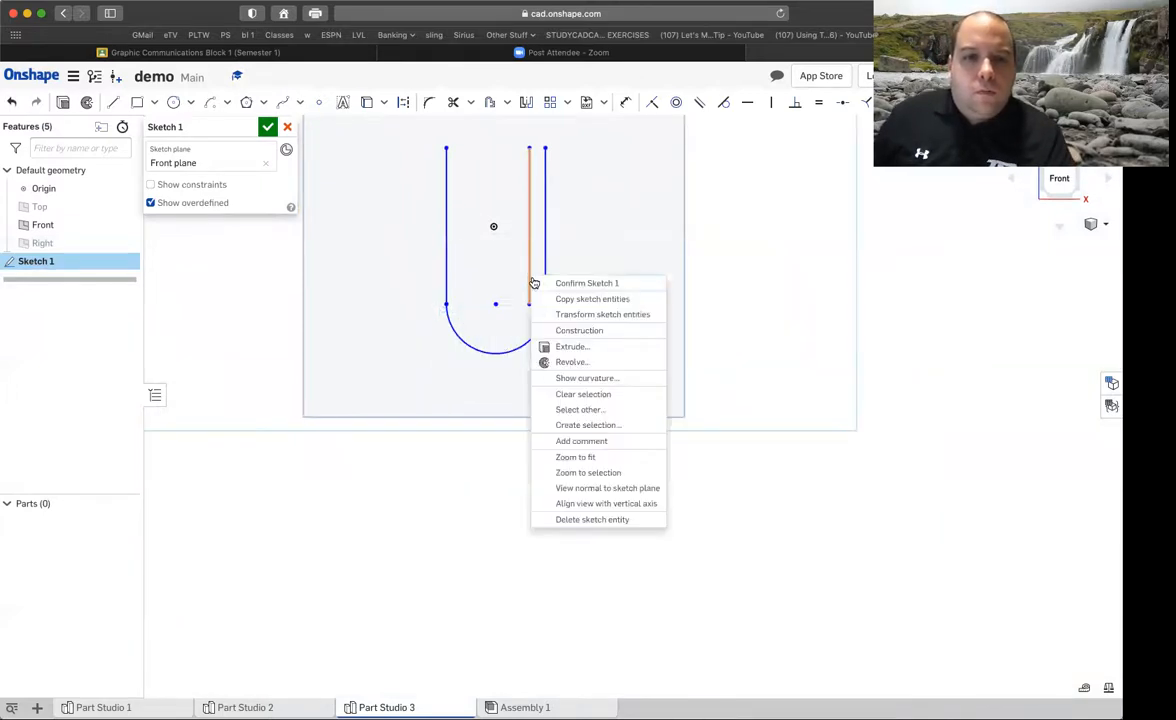
{"action": "left_click", "coordinate": [598, 520]}
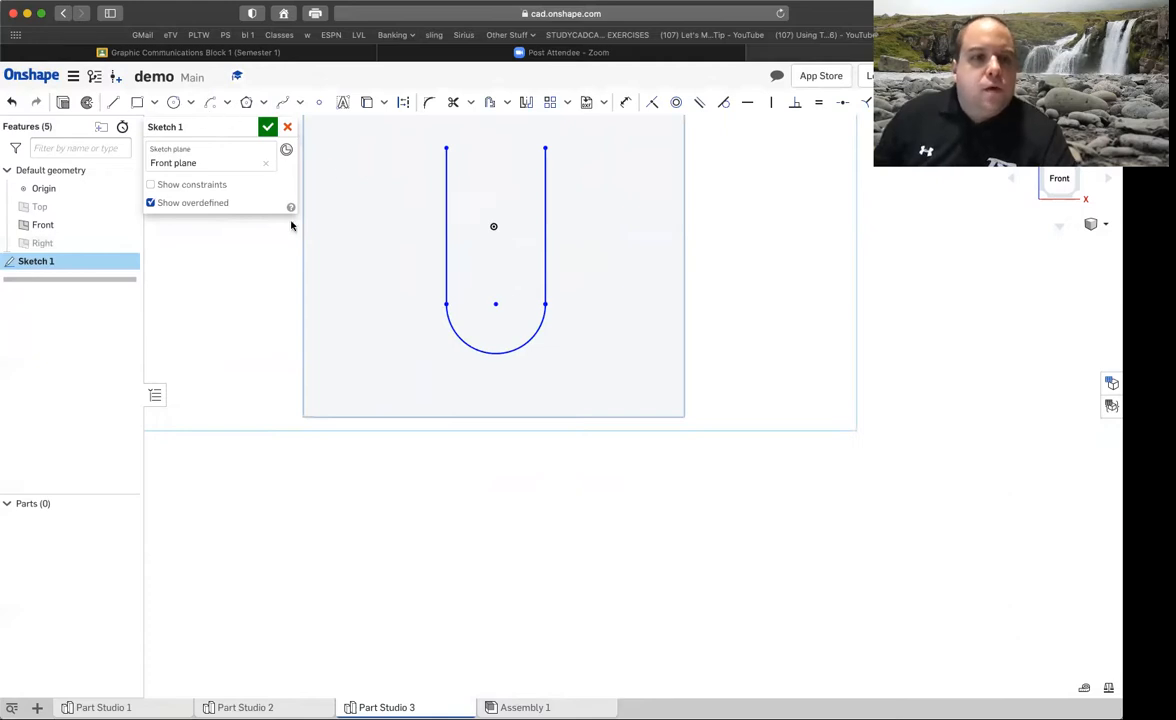
Finish the sketch and delete Sketch 1 from the feature list
{"action": "left_click", "coordinate": [267, 127]}
{"action": "right_click", "coordinate": [88, 270]}
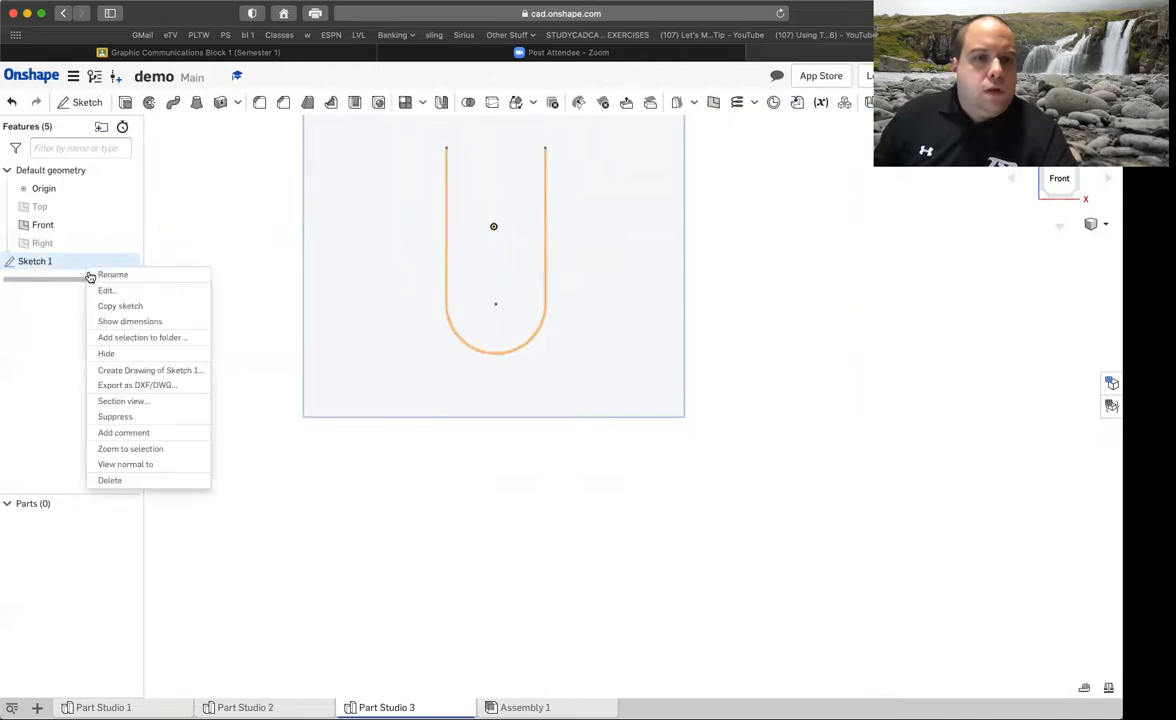
{"action": "left_click", "coordinate": [110, 480]}
Start a new sketch on the Front plane and draw a corner rectangle about 2.45 in wide and 2.77 in tall around the origin
{"action": "left_click", "coordinate": [80, 102]}
{"action": "left_click", "coordinate": [358, 206]}
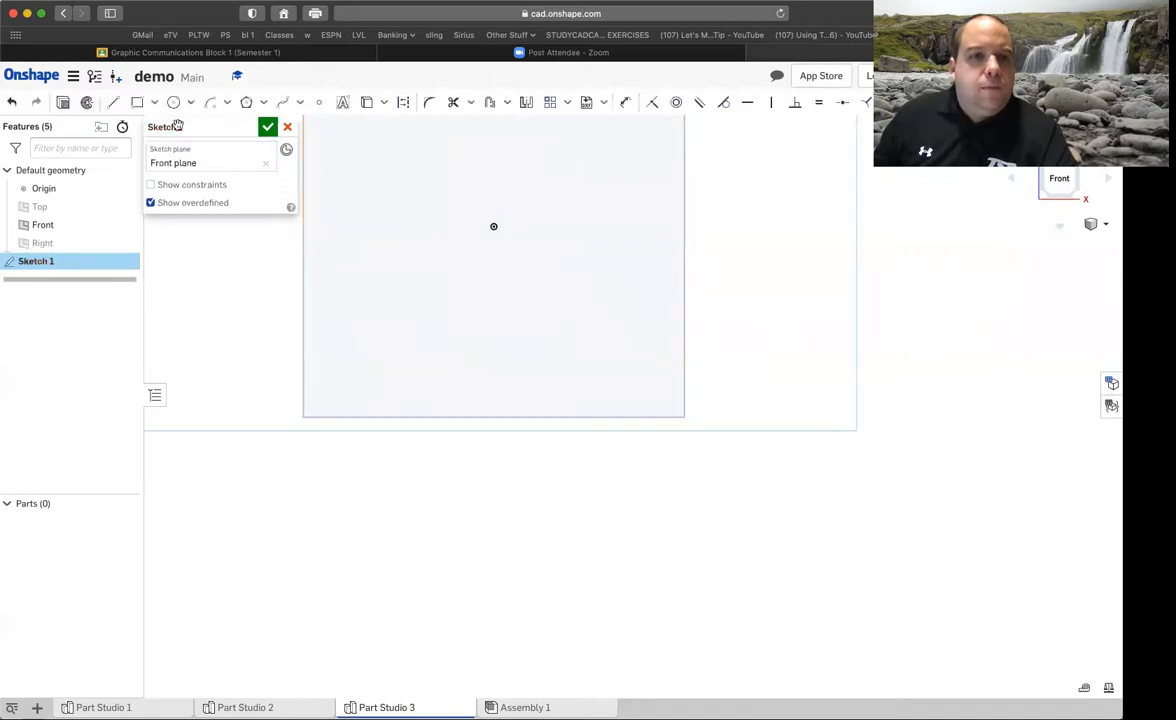
{"action": "left_click", "coordinate": [136, 103]}
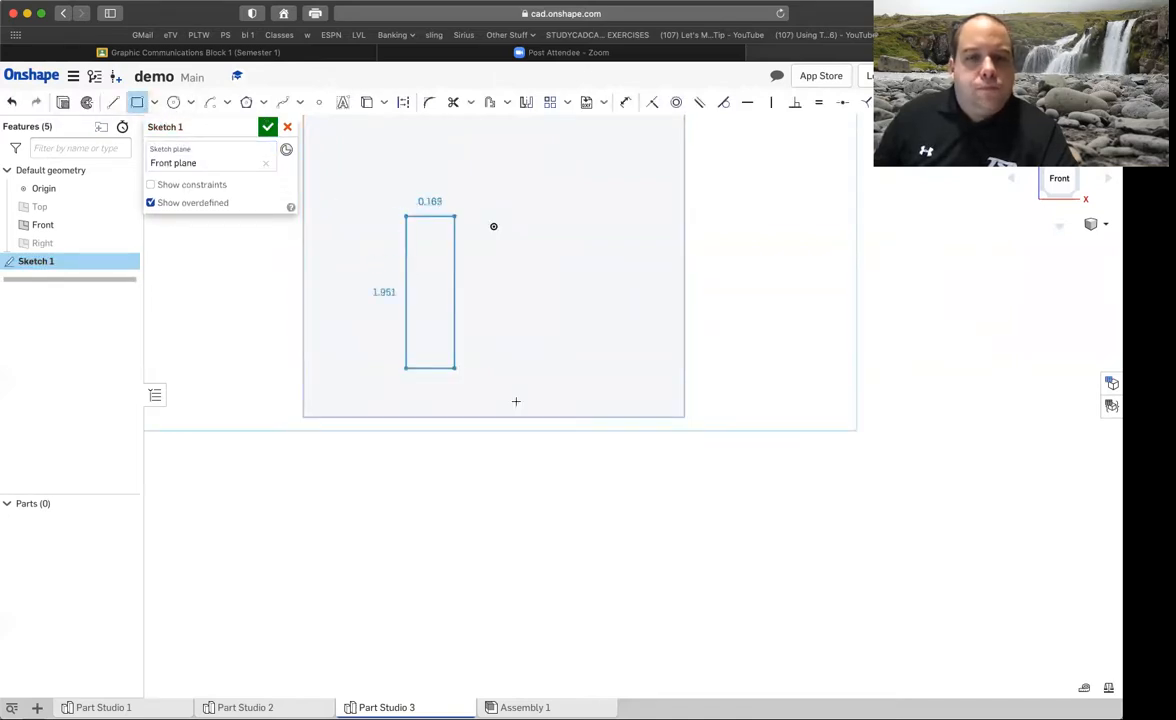
{"action": "left_click", "coordinate": [561, 392]}
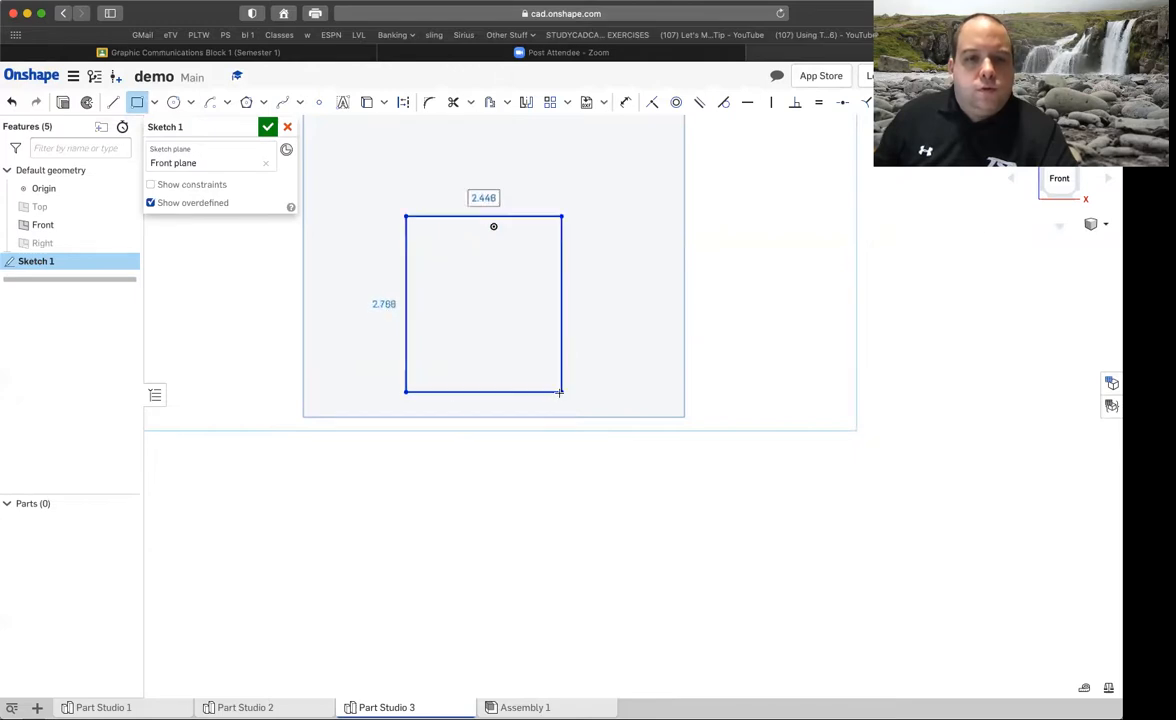
Draw a circle about 1.27 in in diameter inside the rectangle and dimension its center 0.5 in from the rectangle's right edge
{"action": "left_click", "coordinate": [174, 103]}
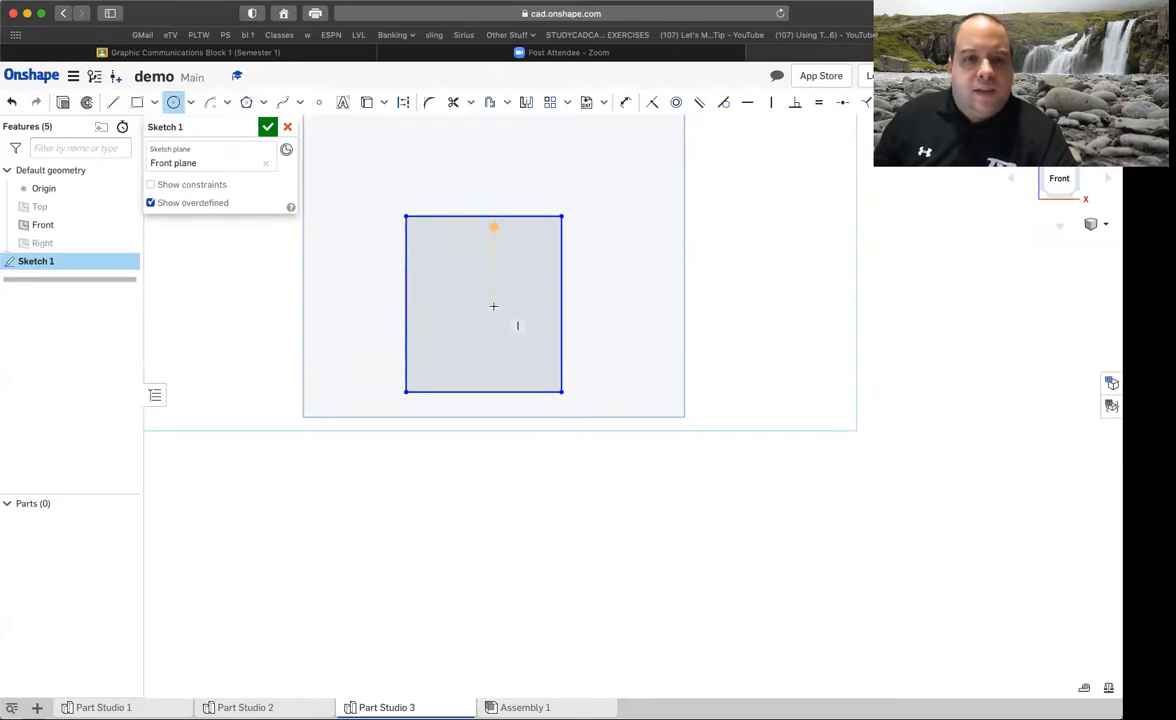
{"action": "left_click", "coordinate": [453, 312]}
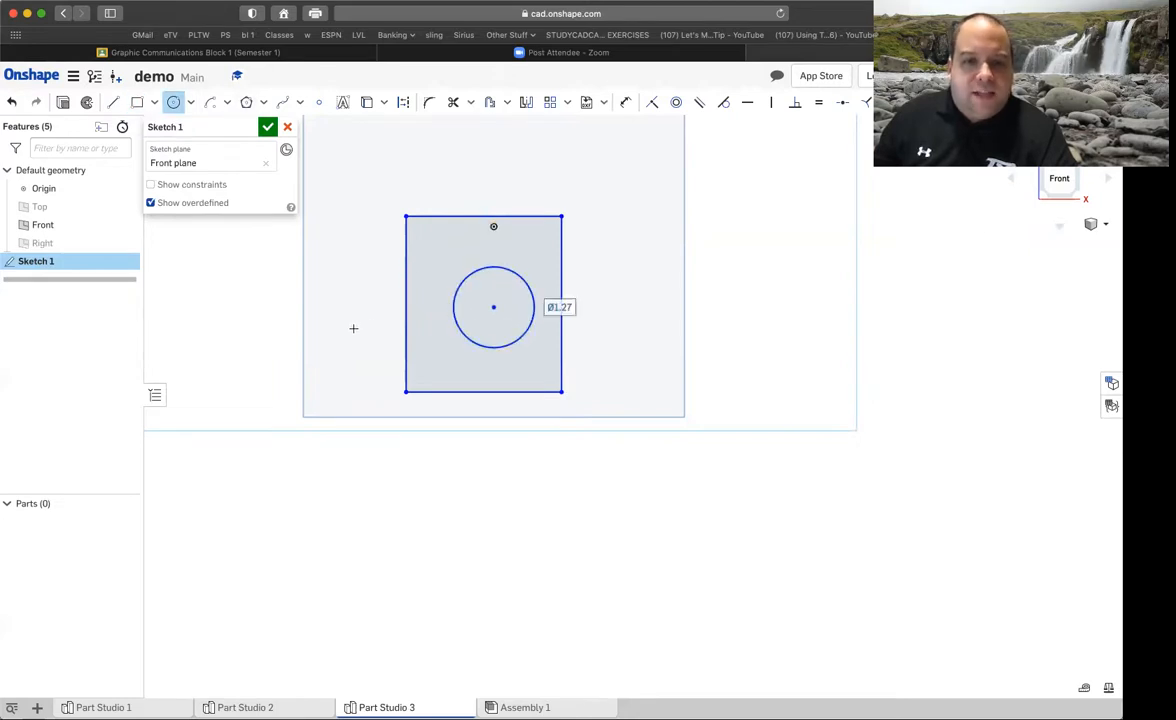
{"action": "left_click", "coordinate": [625, 102]}
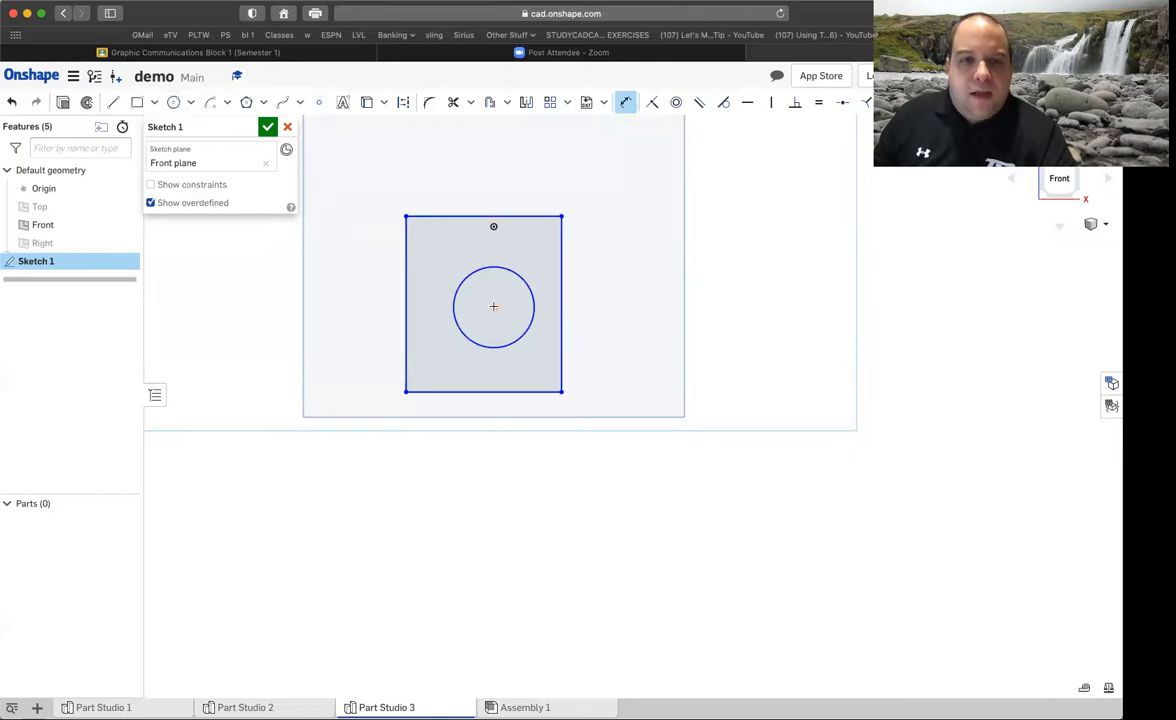
{"action": "left_click", "coordinate": [562, 307]}
{"action": "left_click", "coordinate": [530, 166]}
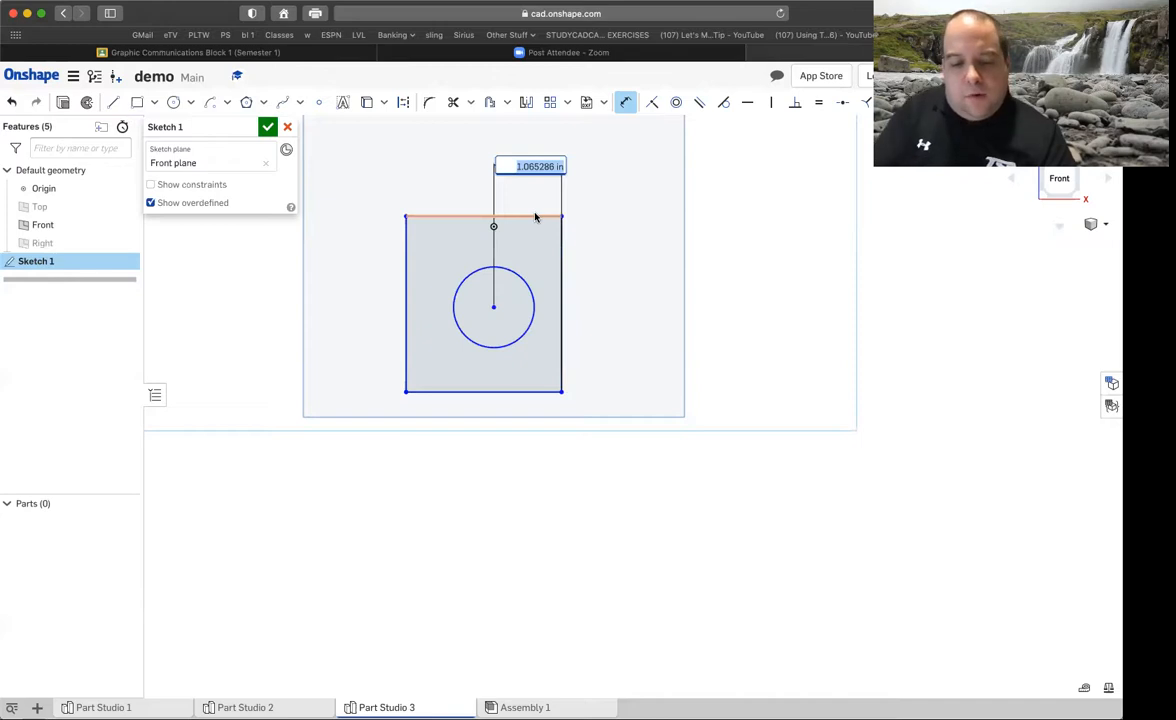
{"action": "key", "text": "BackSpace"}
{"action": "type", "text": "0.5"}
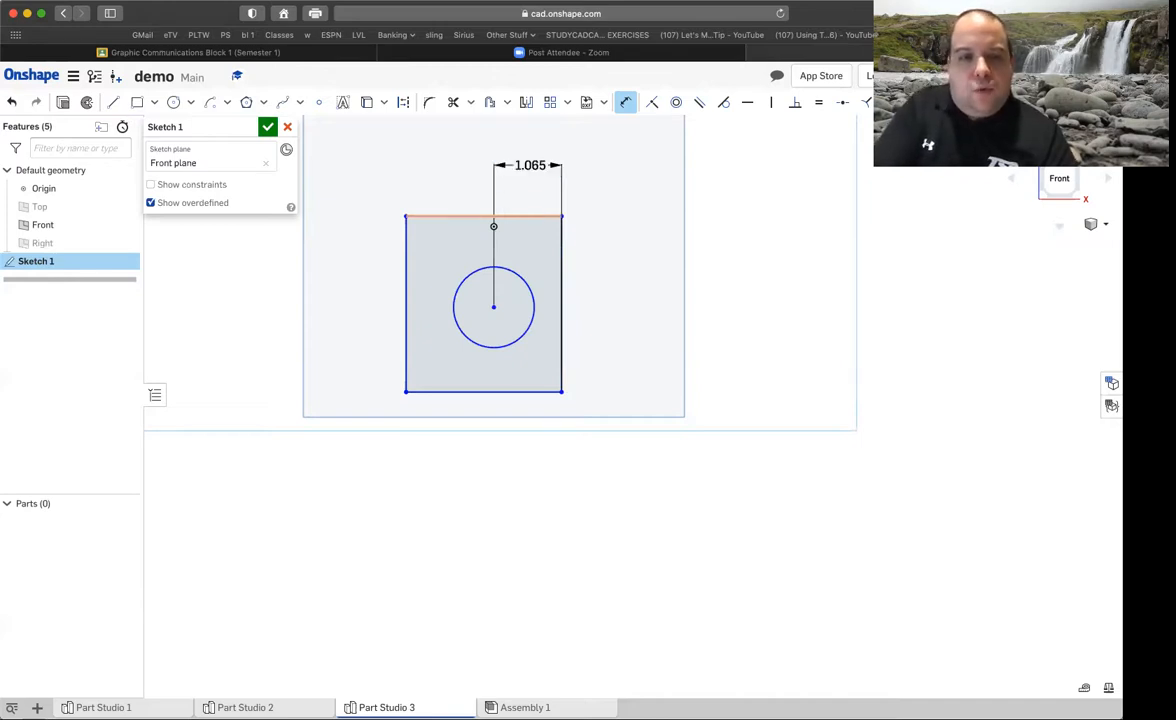
{"action": "key", "text": "Return"}
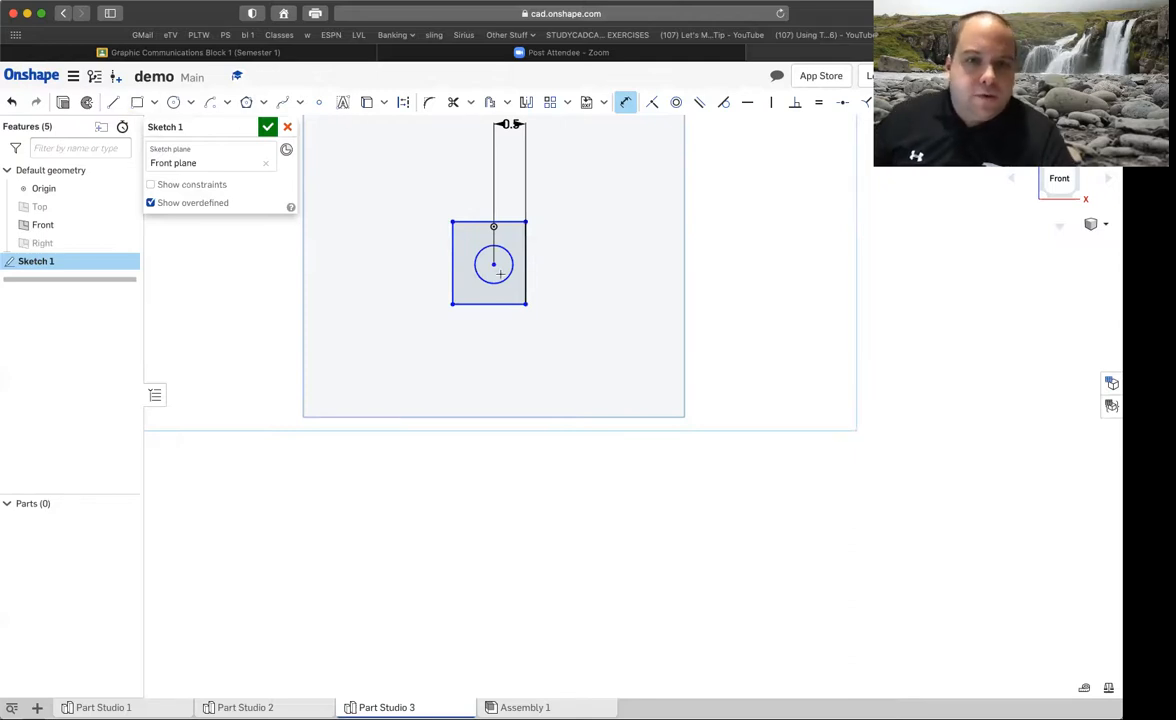
{"action": "scroll", "coordinate": [497, 268], "scroll_direction": "up", "scroll_amount": 5}
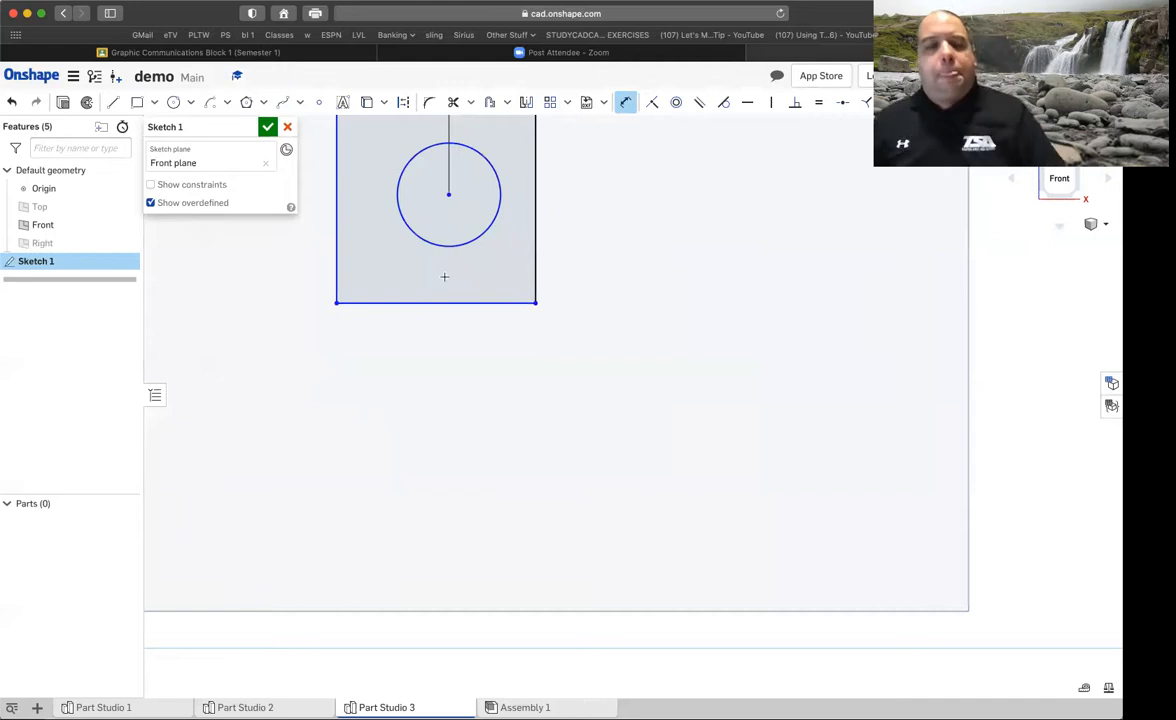
Undo the center dimension and the circle, leaving only the rectangle in the sketch
{"action": "left_click", "coordinate": [13, 104]}
{"action": "left_click", "coordinate": [13, 104]}
{"action": "left_click", "coordinate": [13, 104]}
{"action": "scroll", "coordinate": [427, 281], "scroll_direction": "up", "scroll_amount": 2}
{"action": "scroll", "coordinate": [420, 284], "scroll_direction": "down", "scroll_amount": 4}
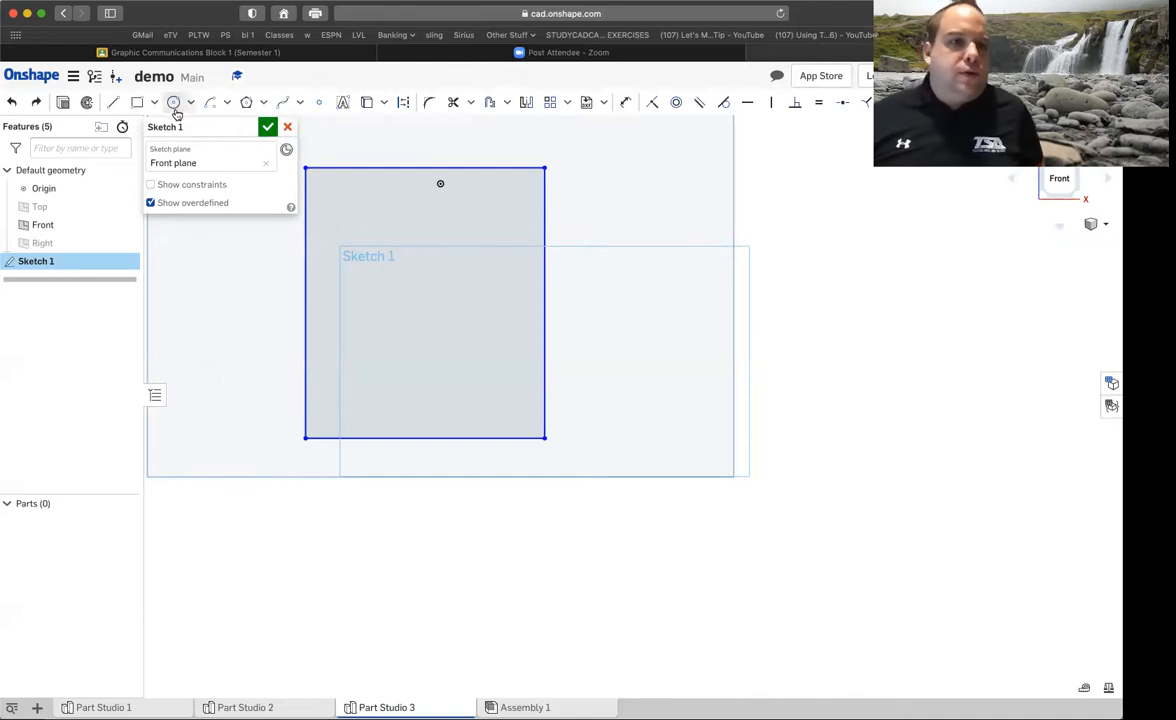
Place a sketch point near the rectangle's upper-left corner and dimension it 0.5 in from the left edge
{"action": "left_click", "coordinate": [316, 104]}
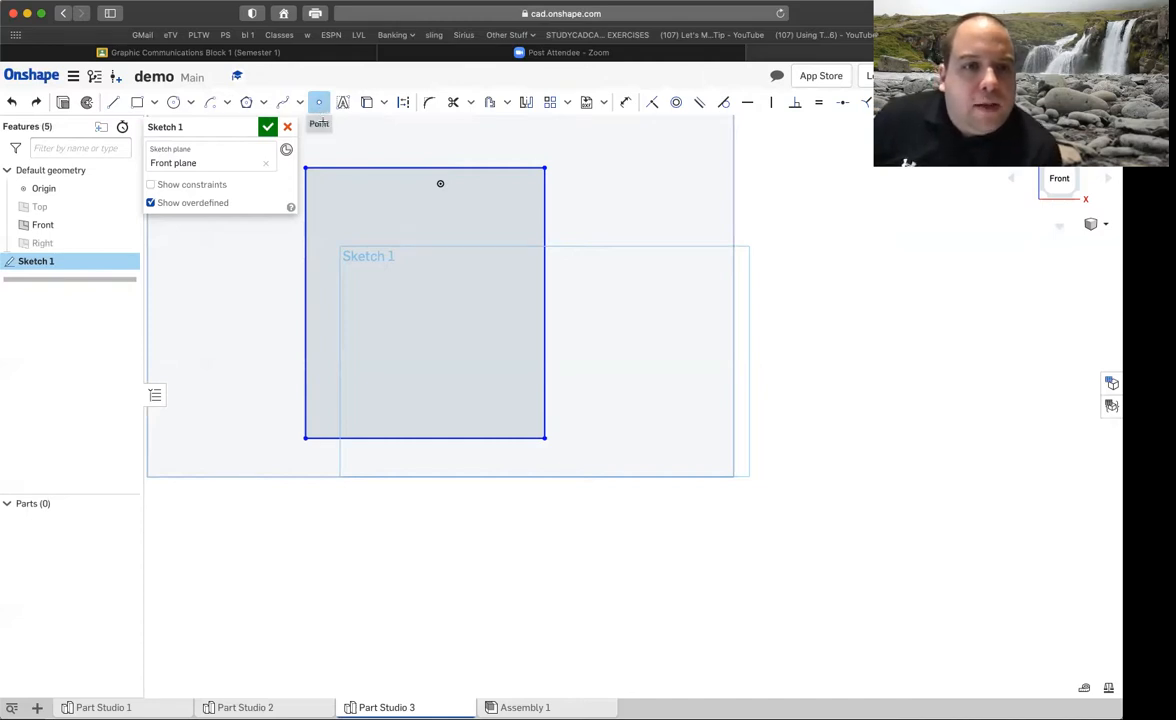
{"action": "left_click", "coordinate": [362, 208]}
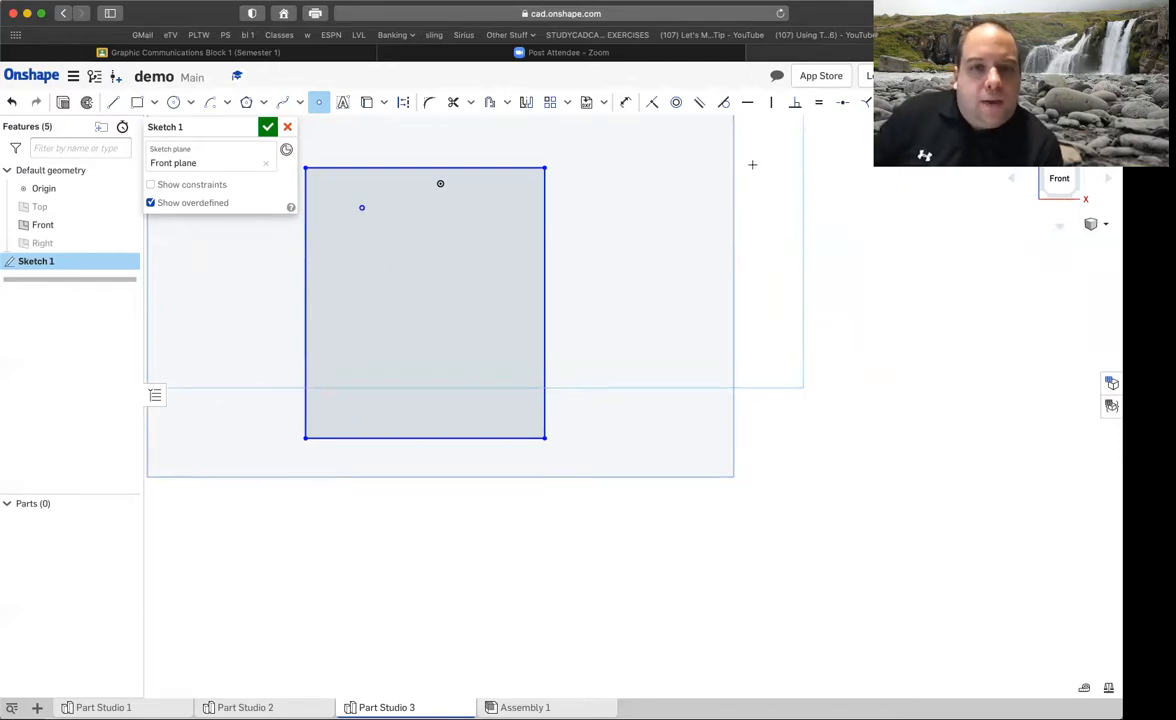
{"action": "left_click", "coordinate": [625, 102]}
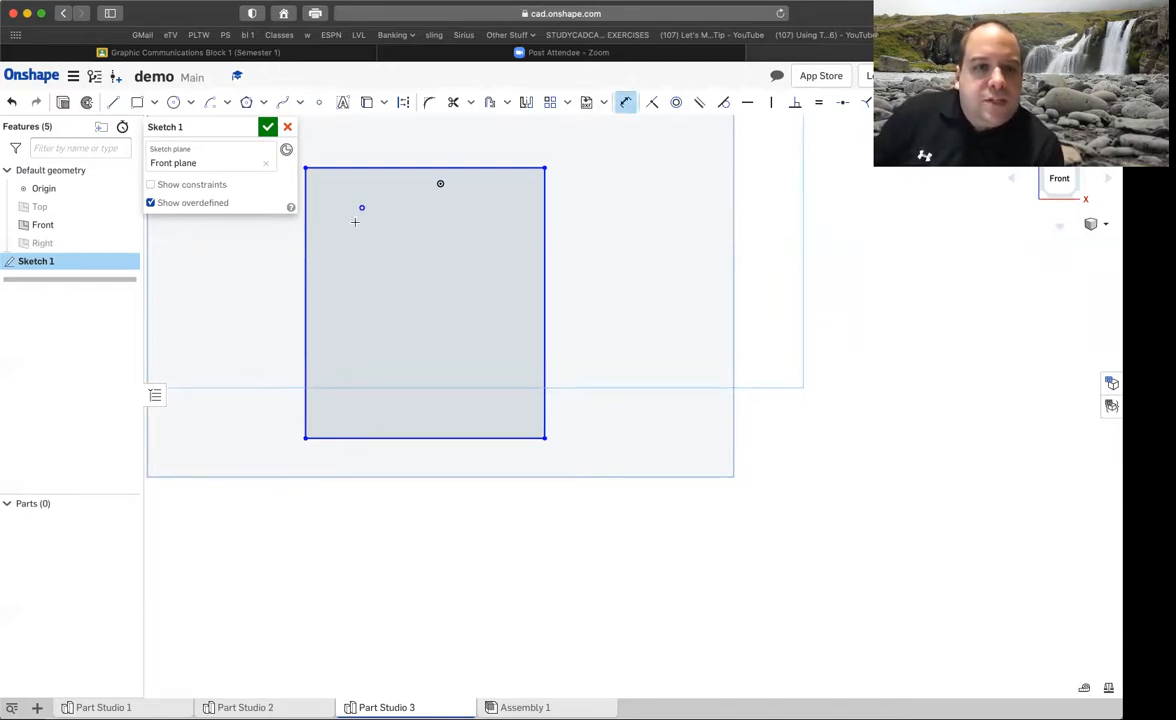
{"action": "left_click", "coordinate": [305, 221]}
{"action": "left_click", "coordinate": [343, 270]}
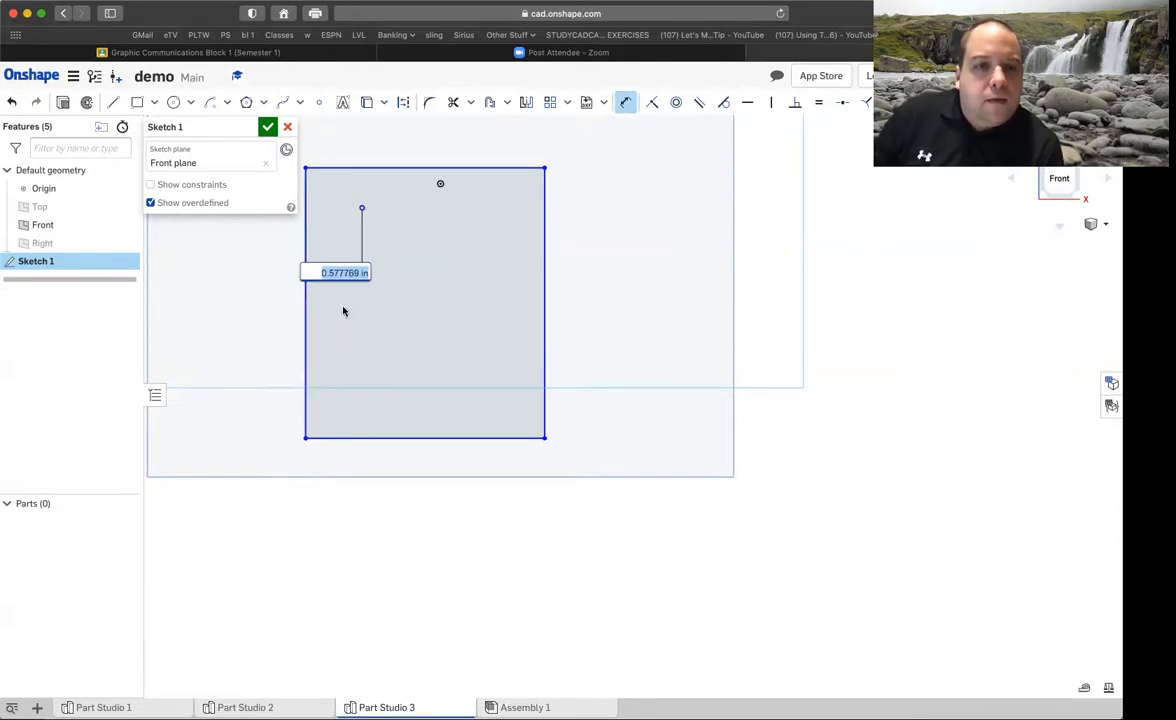
{"action": "key", "text": "BackSpace"}
{"action": "type", "text": "0.5"}
{"action": "key", "text": "Return"}
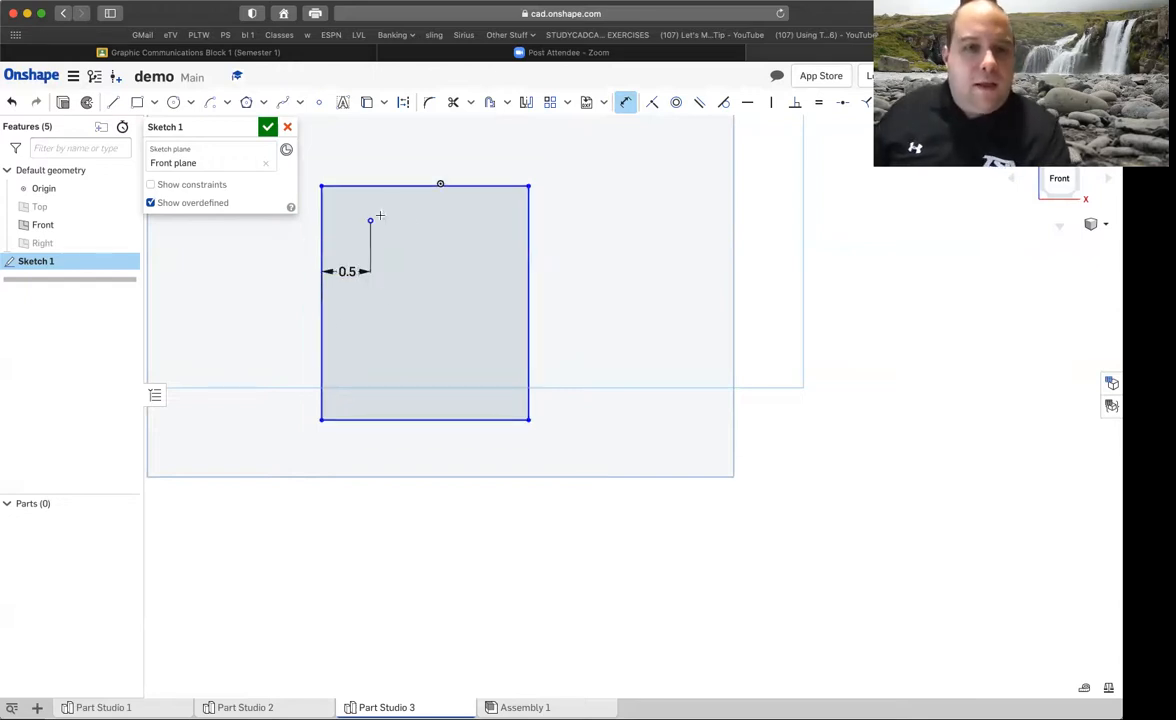
Dimension the sketch point 0.5 in below the rectangle's top edge
{"action": "left_click", "coordinate": [370, 219]}
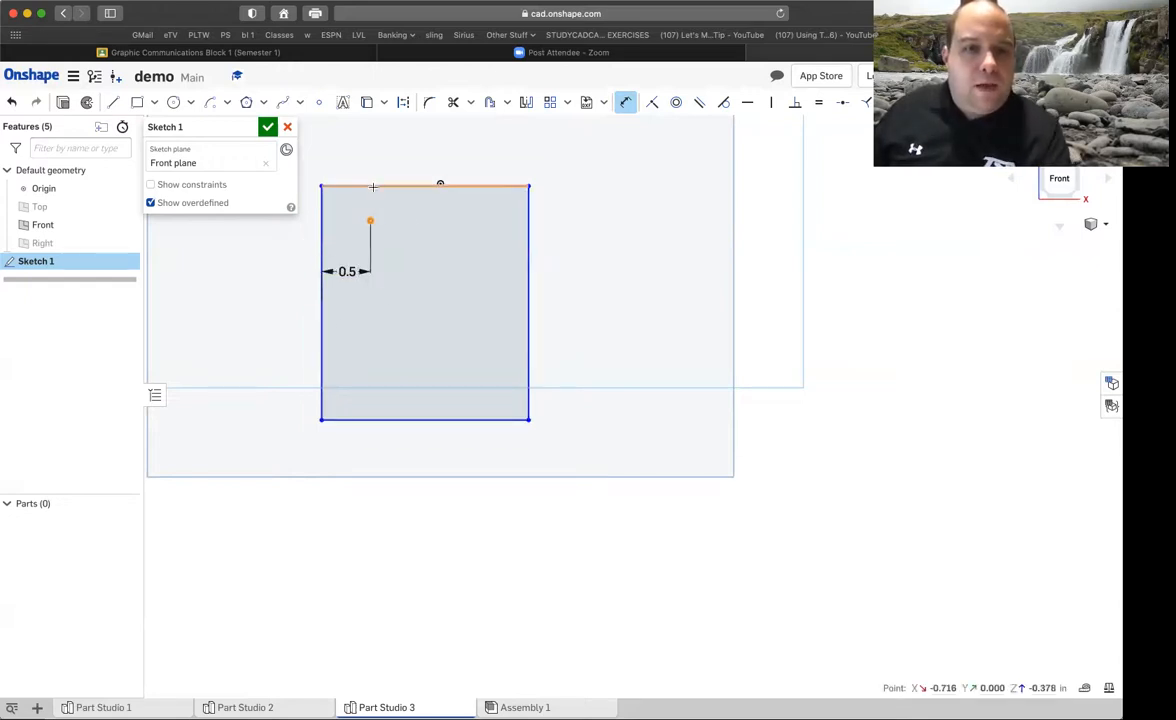
{"action": "left_click", "coordinate": [430, 186]}
{"action": "left_click", "coordinate": [380, 200]}
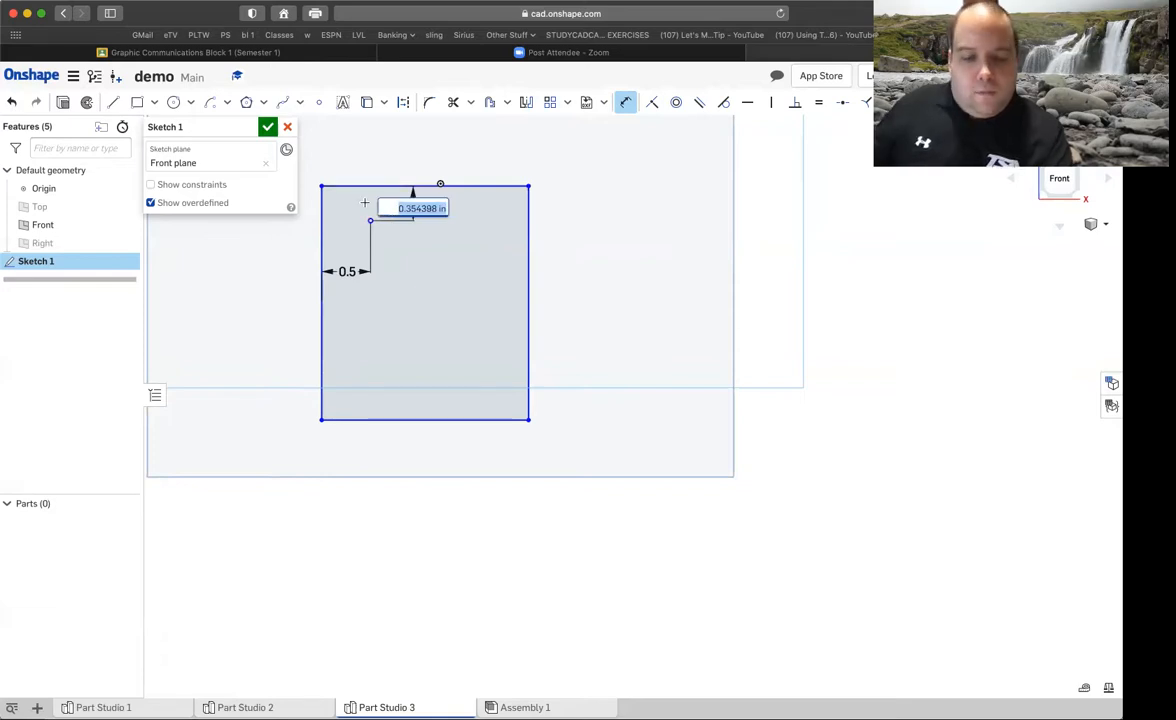
{"action": "key", "text": "BackSpace"}
{"action": "key", "text": "Return"}
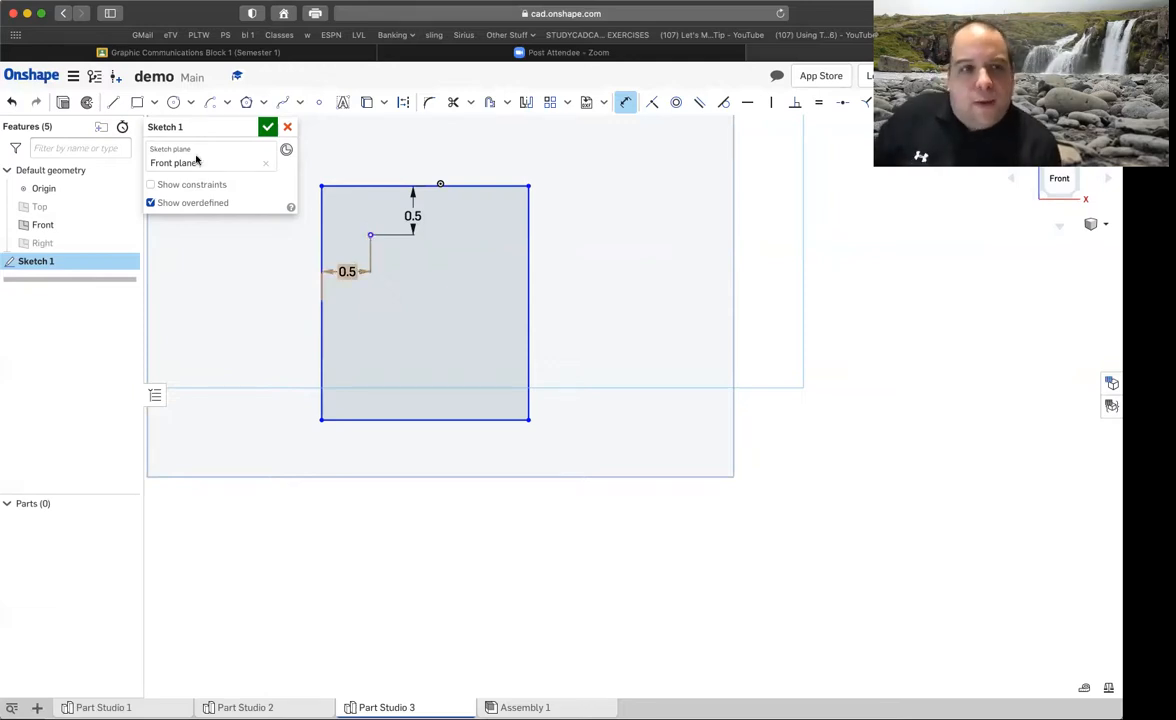
Draw a circle about 0.64 in in diameter centered on the dimensioned point, and undo it
{"action": "left_click", "coordinate": [173, 102]}
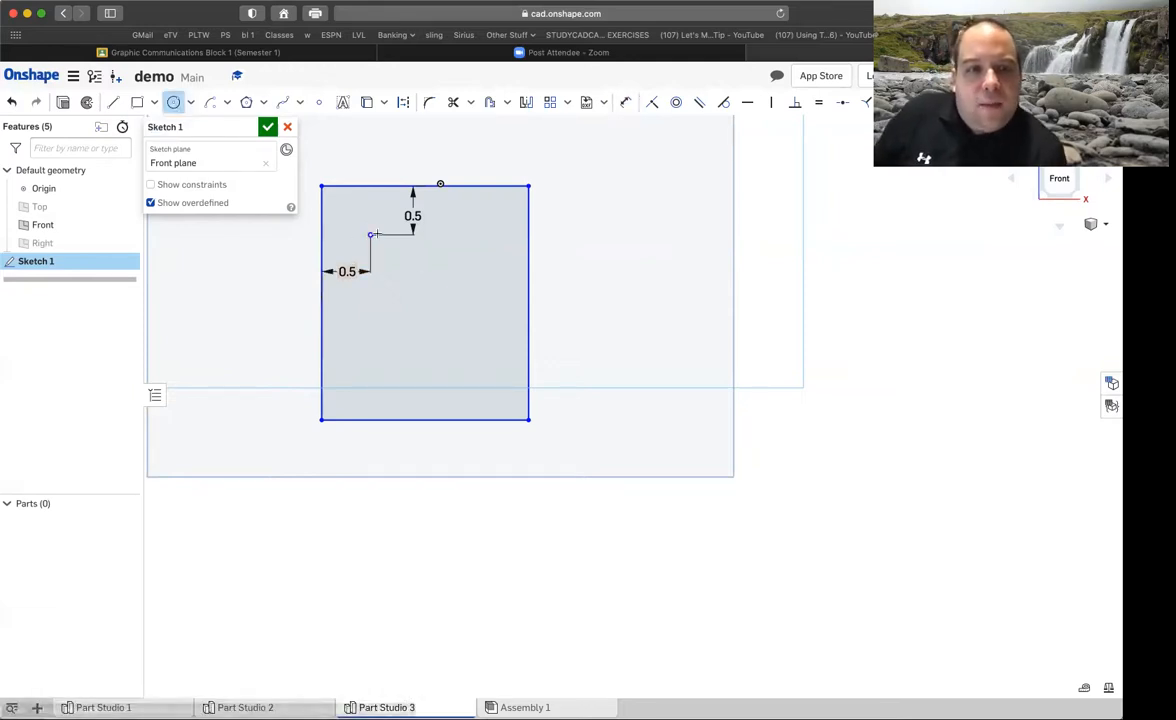
{"action": "left_click", "coordinate": [370, 234]}
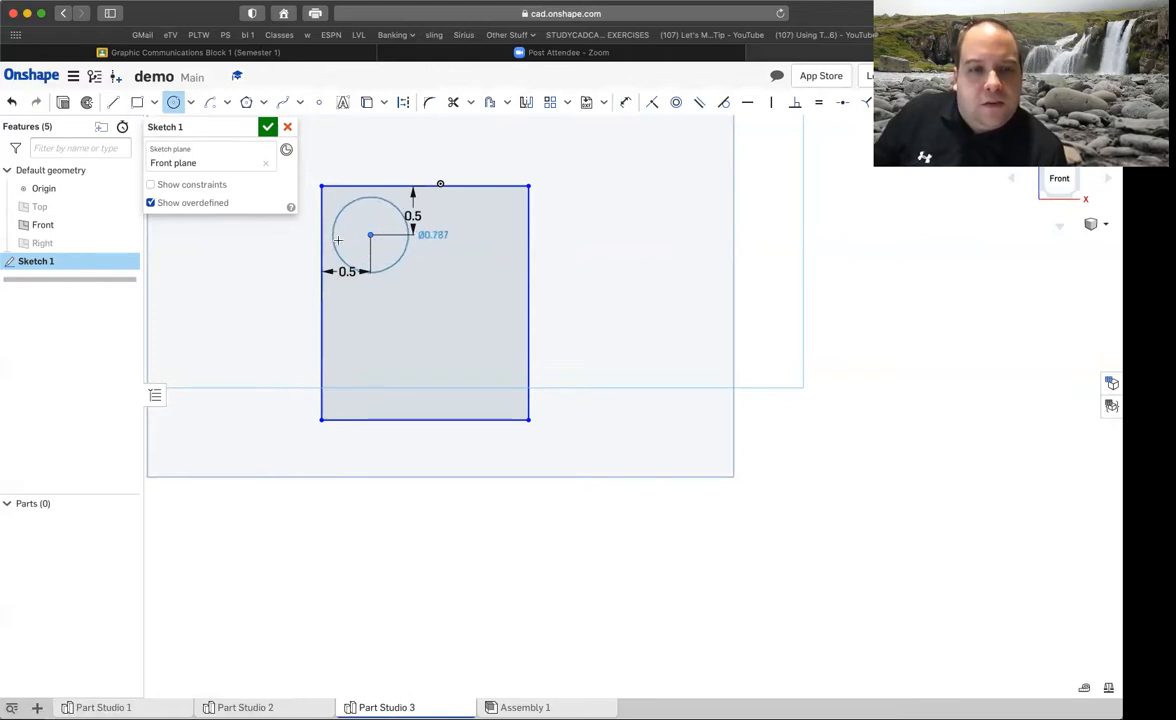
{"action": "left_click", "coordinate": [338, 240]}
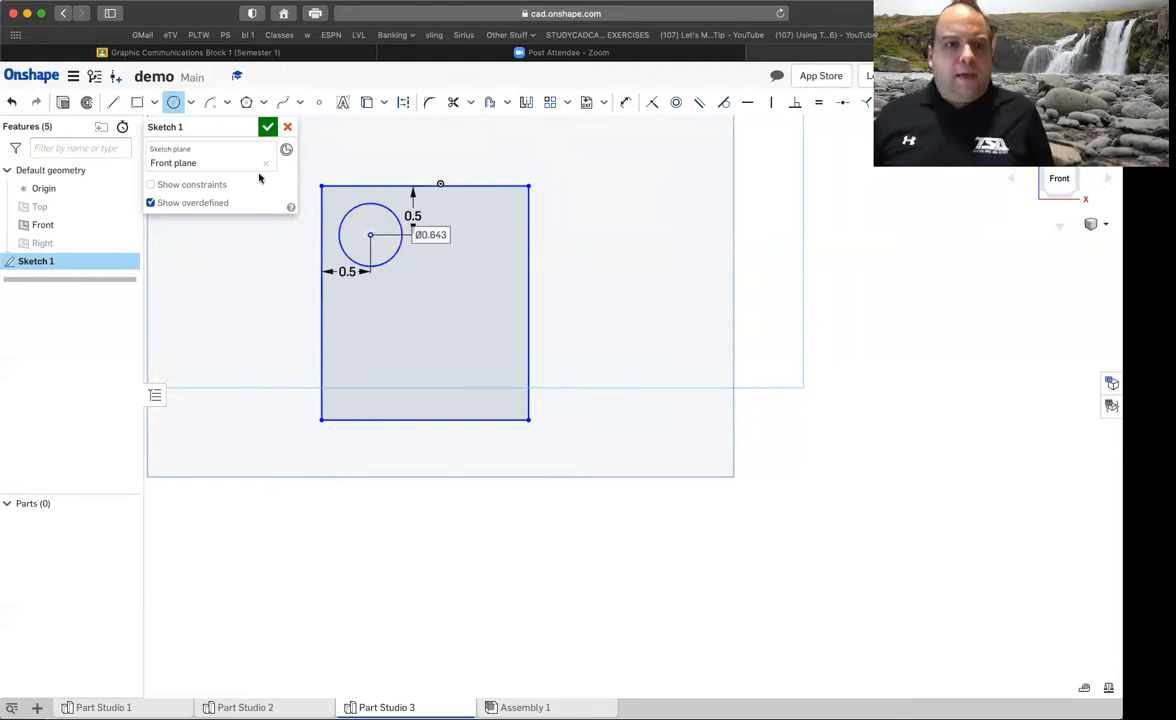
{"action": "left_click", "coordinate": [12, 102]}
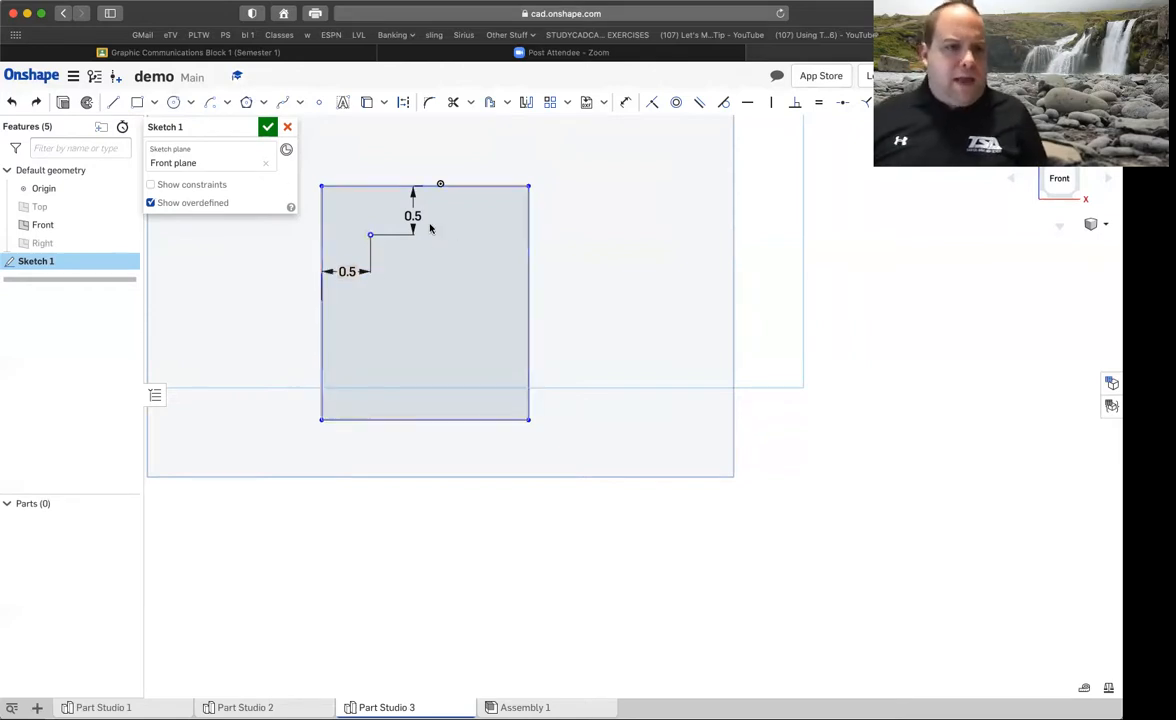
Finish the sketch and extrude the rectangle as a new solid with a blind depth of 1 in
{"action": "left_click", "coordinate": [267, 127]}
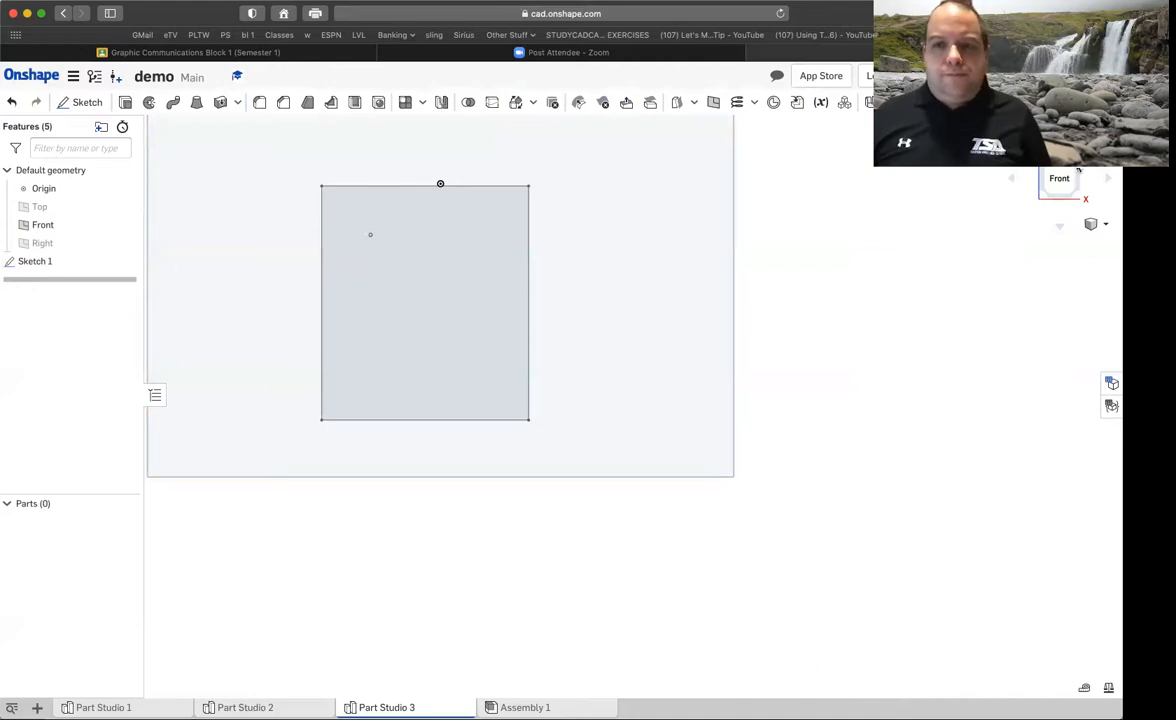
{"action": "left_click", "coordinate": [1078, 170]}
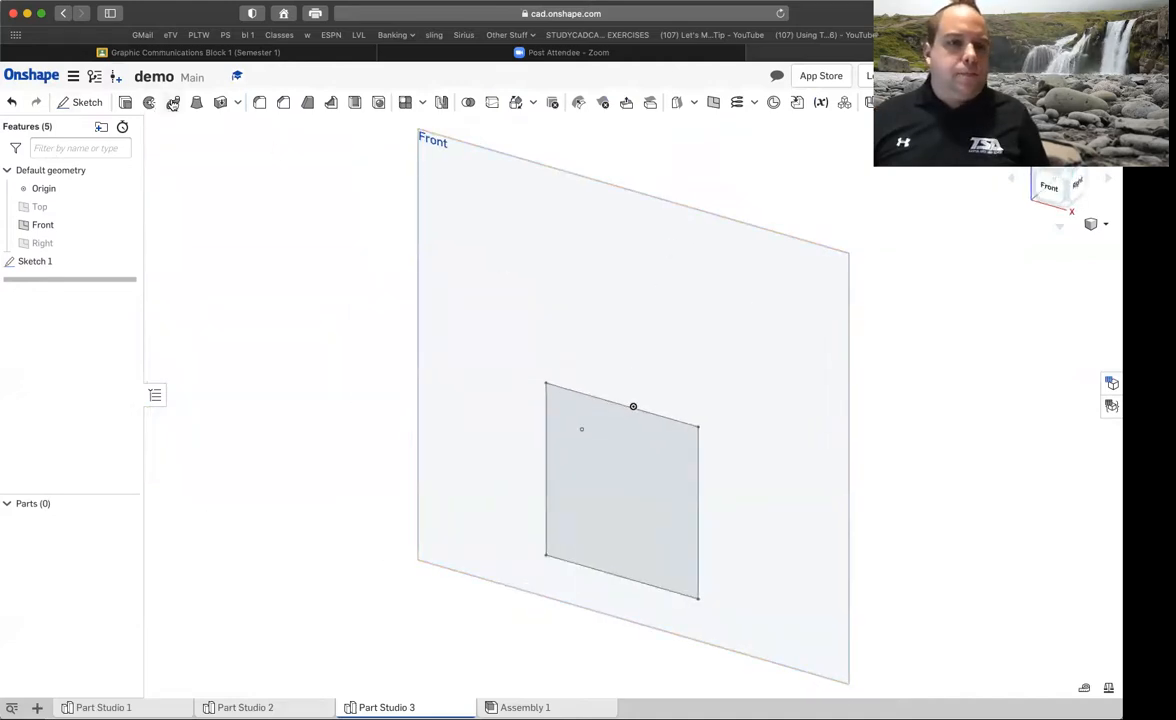
{"action": "left_click", "coordinate": [124, 102]}
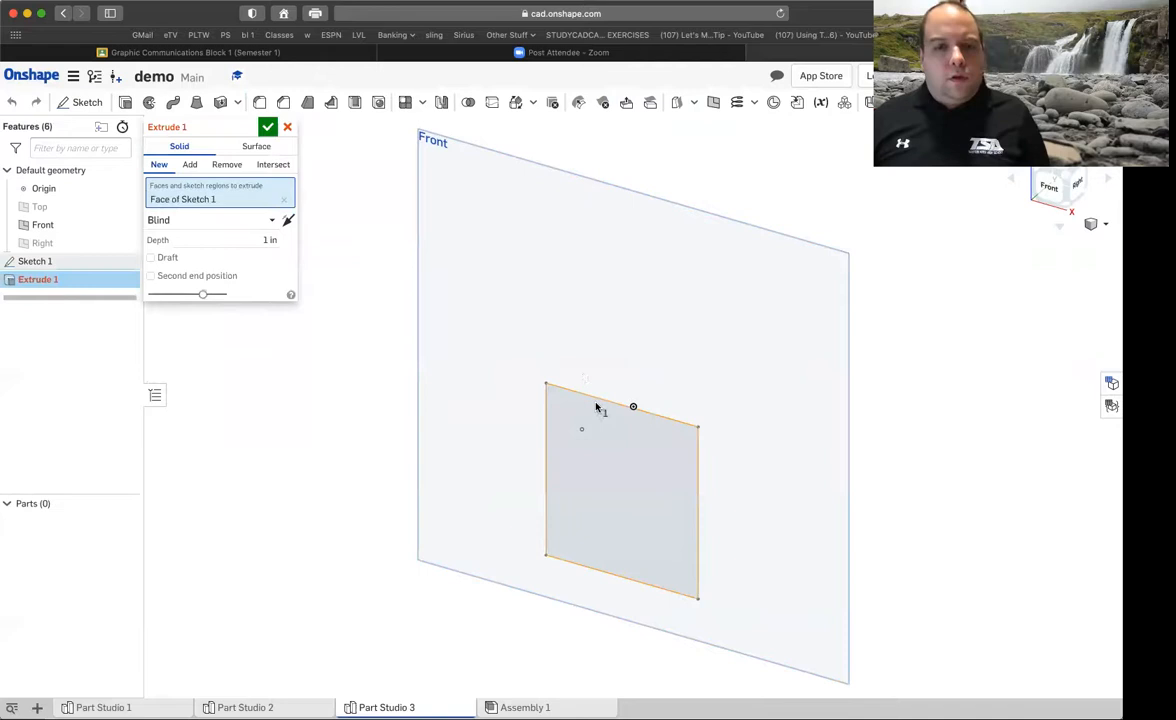
{"action": "left_click", "coordinate": [267, 127]}
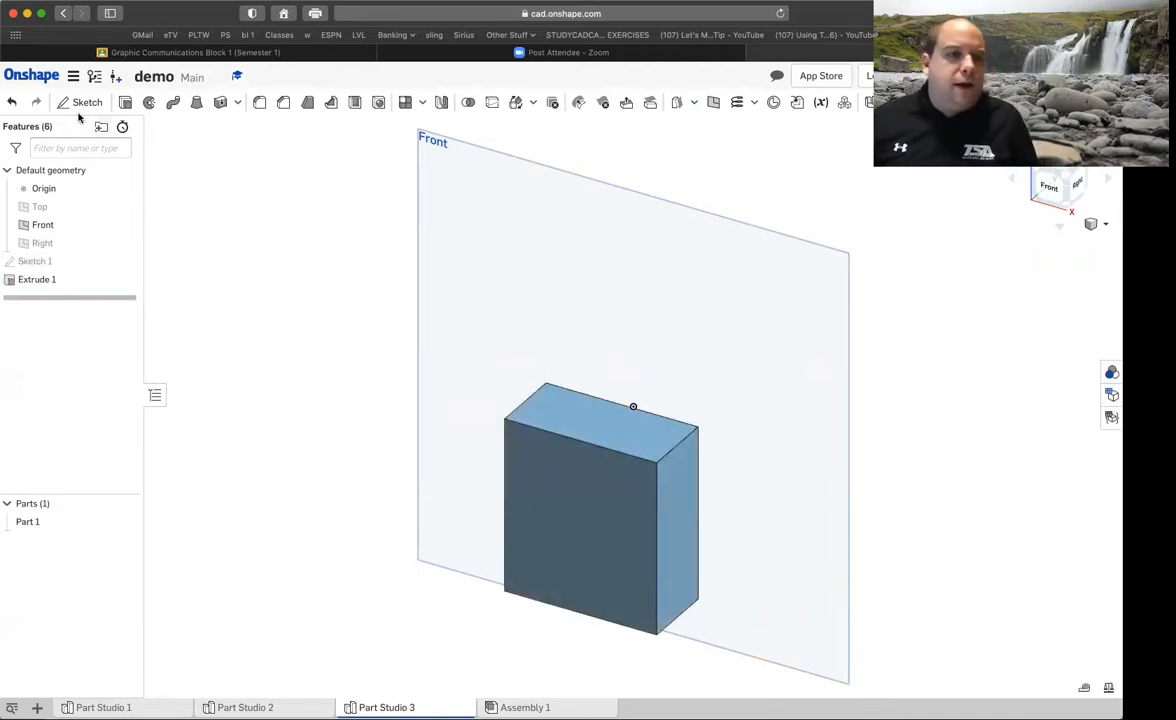
Start a new sketch on the block's front face and place a point in the upper-left part of the face
{"action": "left_click", "coordinate": [87, 102]}
{"action": "left_click", "coordinate": [570, 501]}
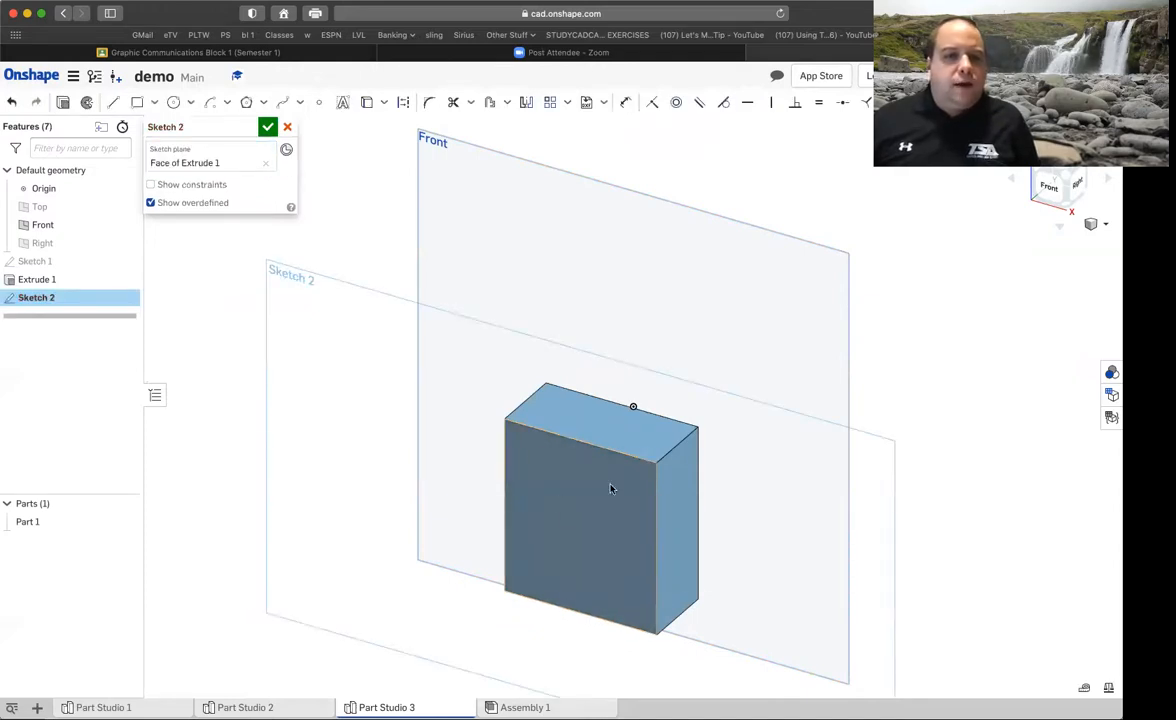
{"action": "left_click", "coordinate": [1056, 194]}
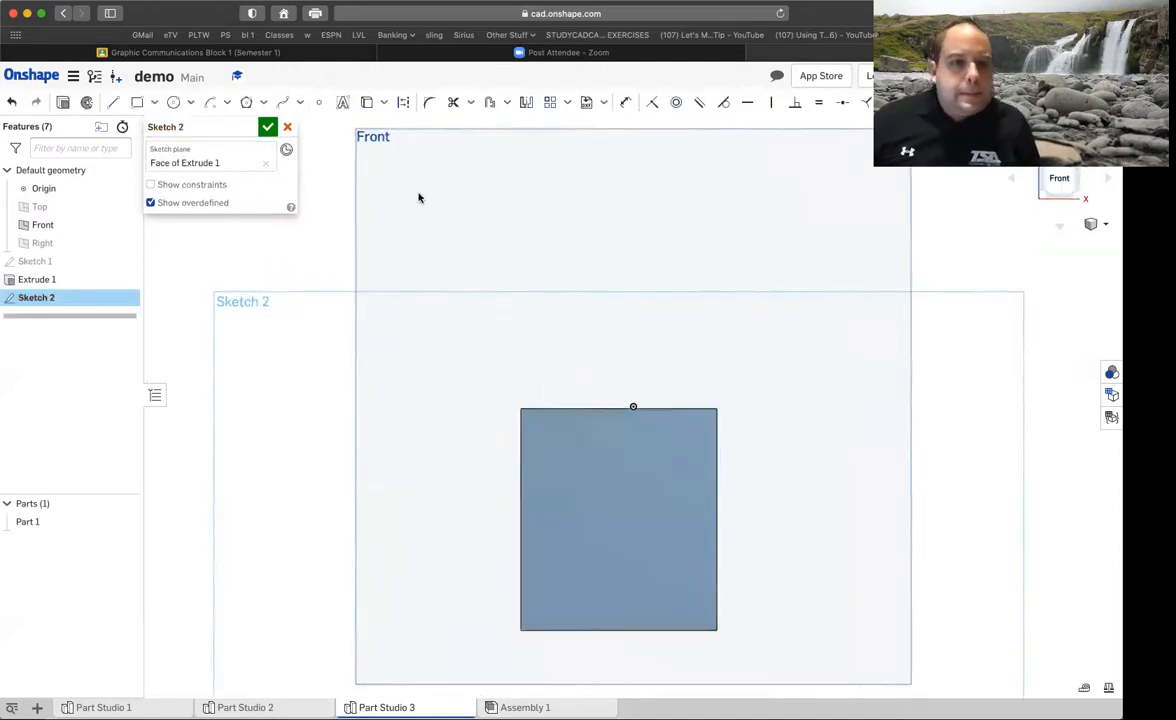
{"action": "left_click", "coordinate": [320, 103]}
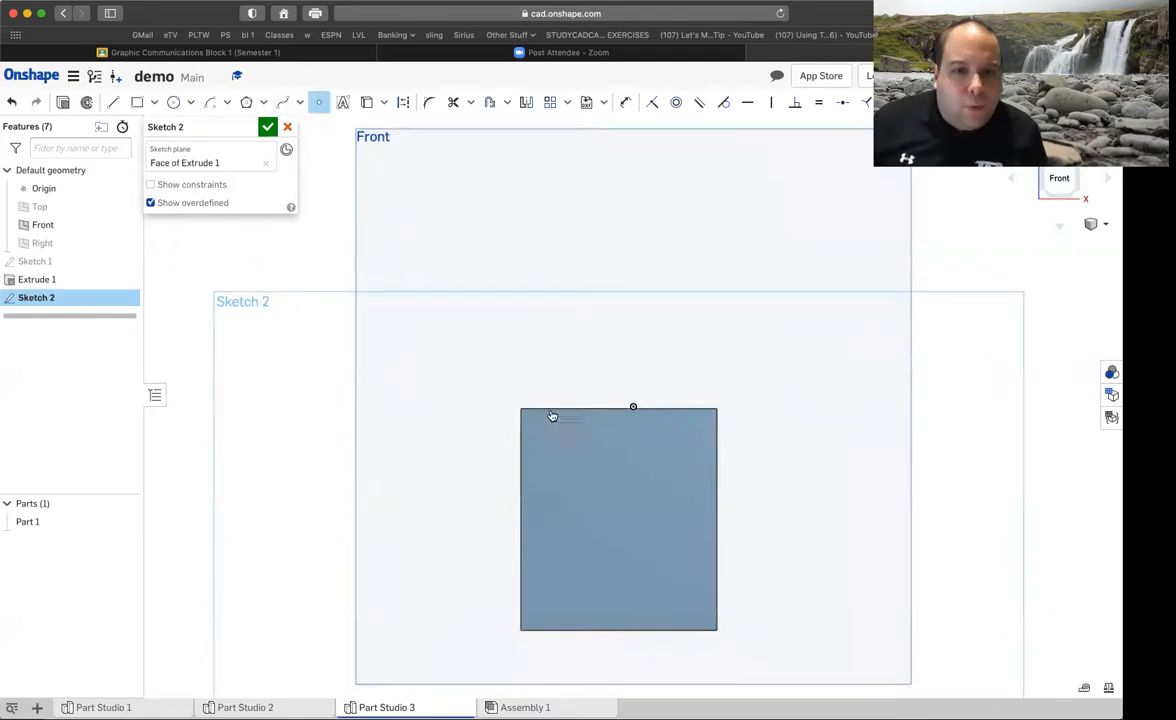
{"action": "left_click", "coordinate": [593, 490]}
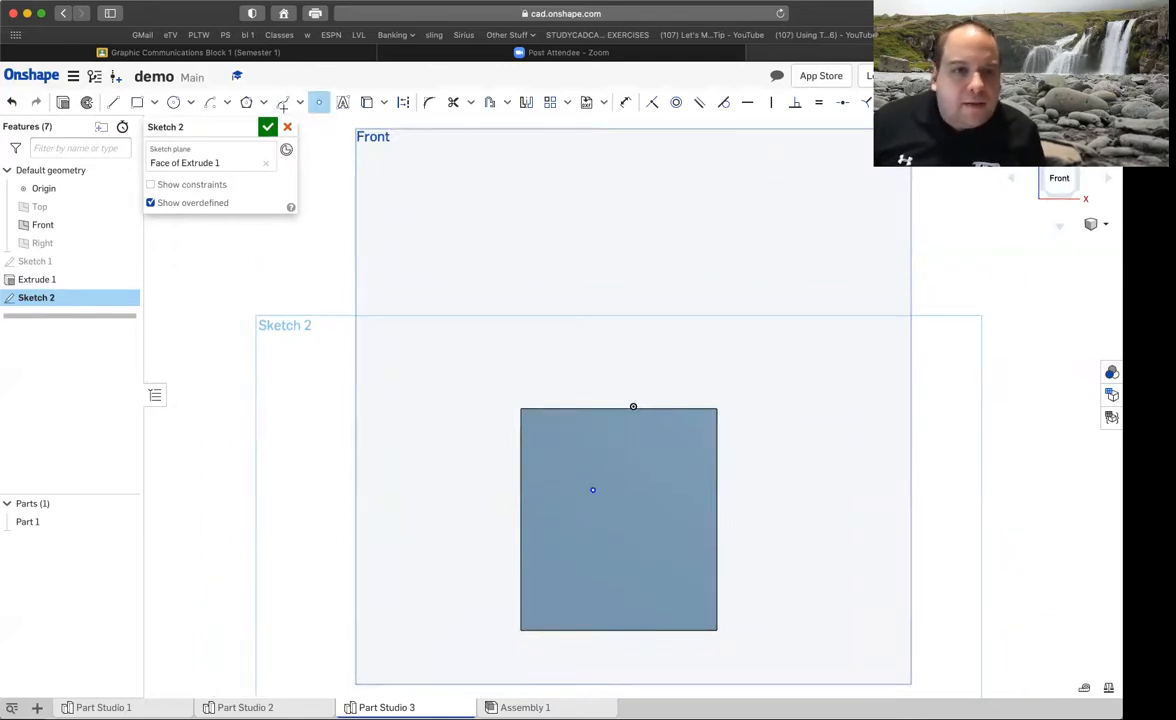
Dimension the new point 0.75 in from the block's left edge
{"action": "left_click", "coordinate": [625, 102]}
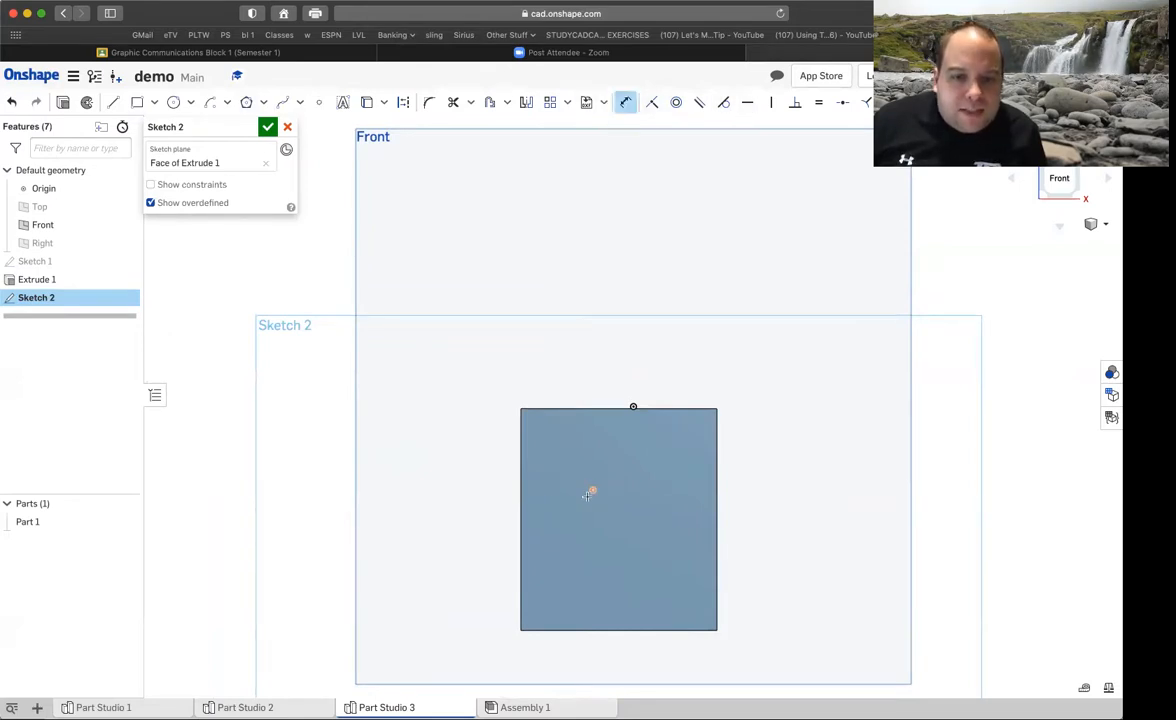
{"action": "left_click", "coordinate": [541, 472]}
{"action": "left_click", "coordinate": [551, 306]}
{"action": "key", "text": "BackSpace"}
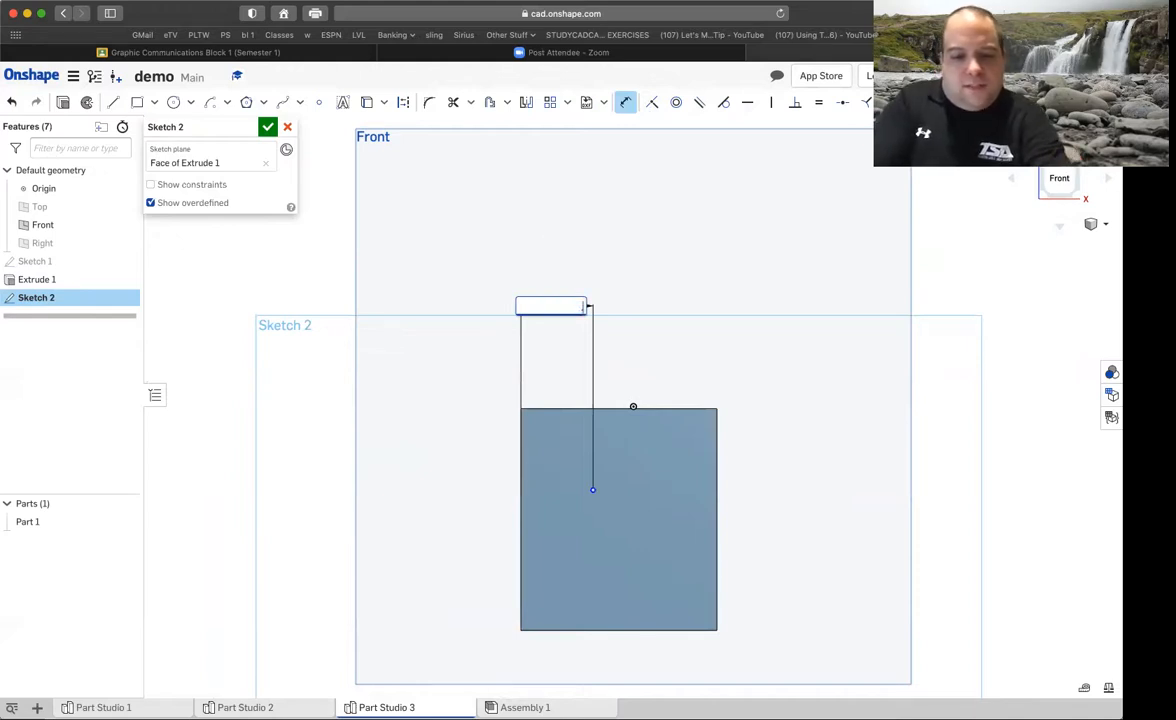
{"action": "type", "text": ".75"}
{"action": "key", "text": "Return"}
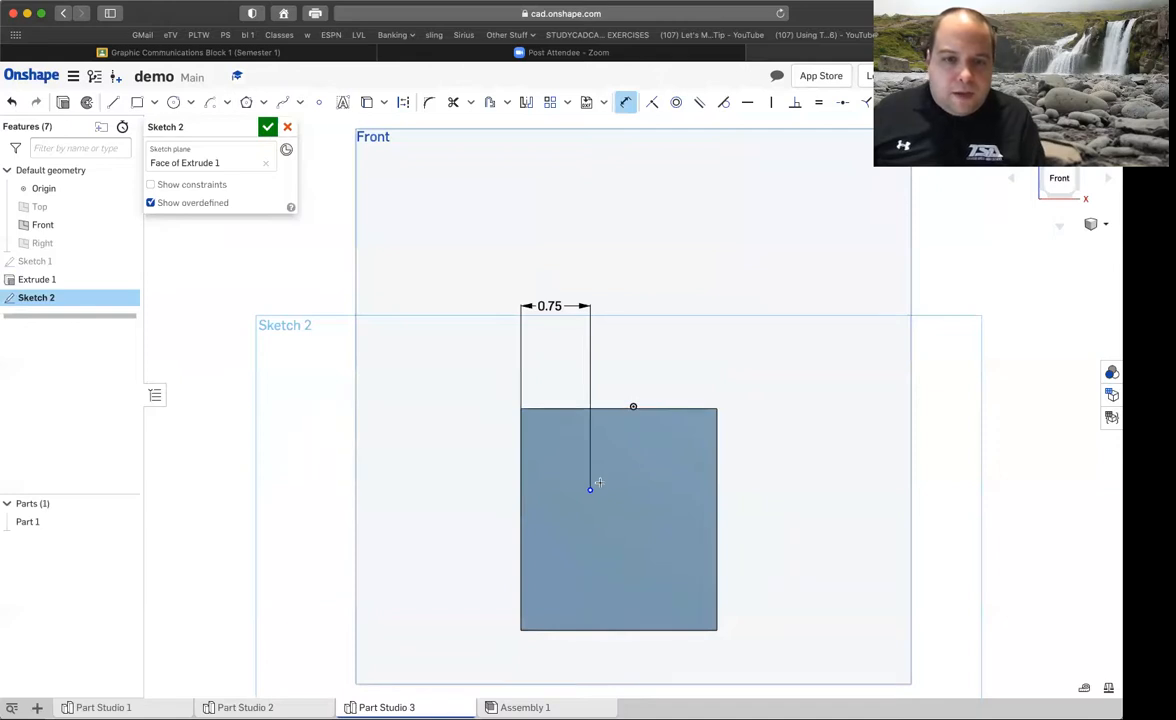
Dimension the point 0.5 in below the block's top edge and finish the sketch
{"action": "left_click", "coordinate": [639, 455]}
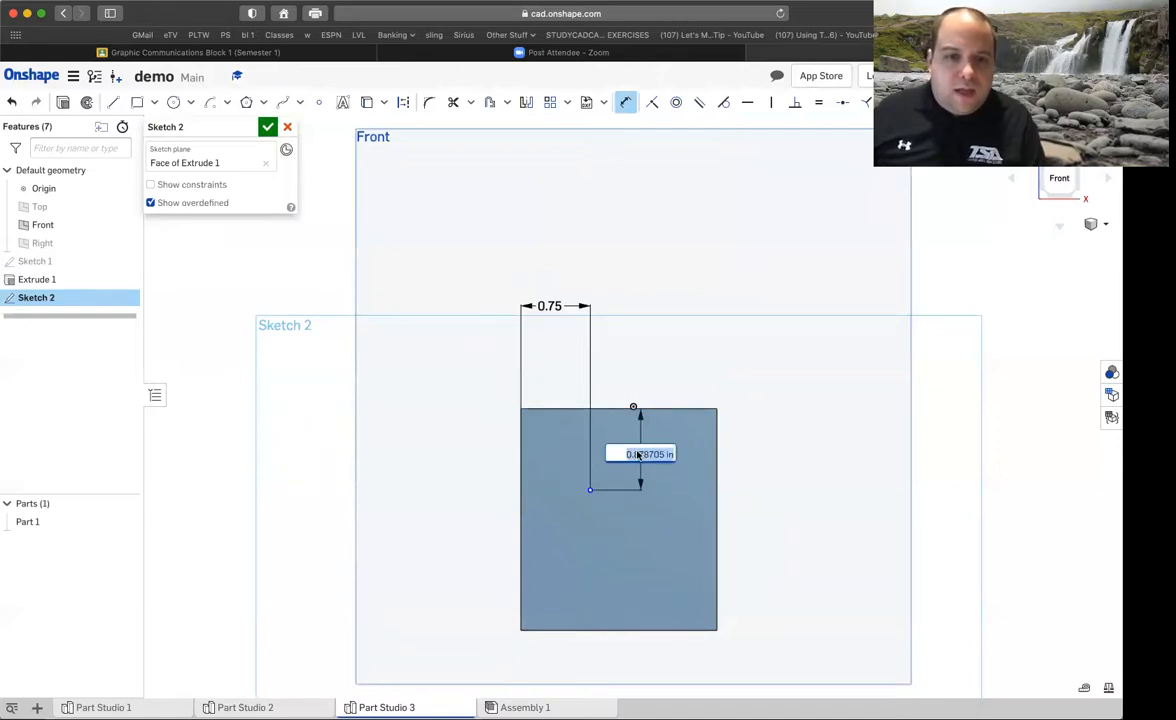
{"action": "type", "text": ".5"}
{"action": "key", "text": "Return"}
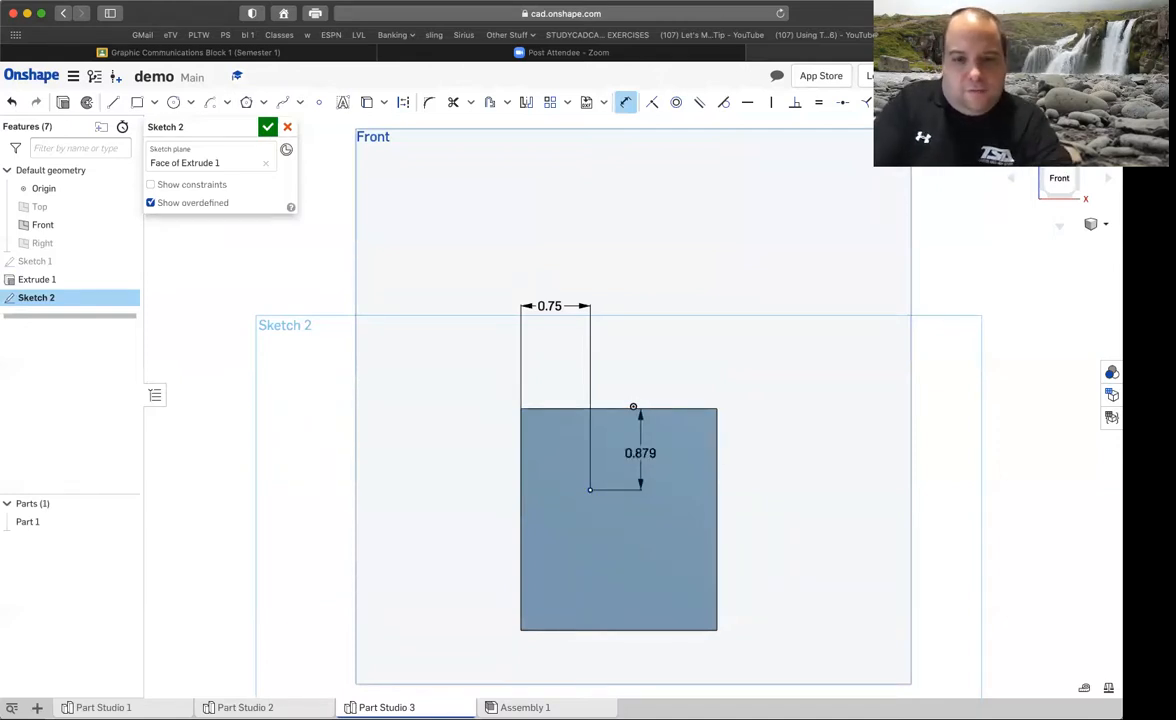
{"action": "left_click", "coordinate": [267, 126]}
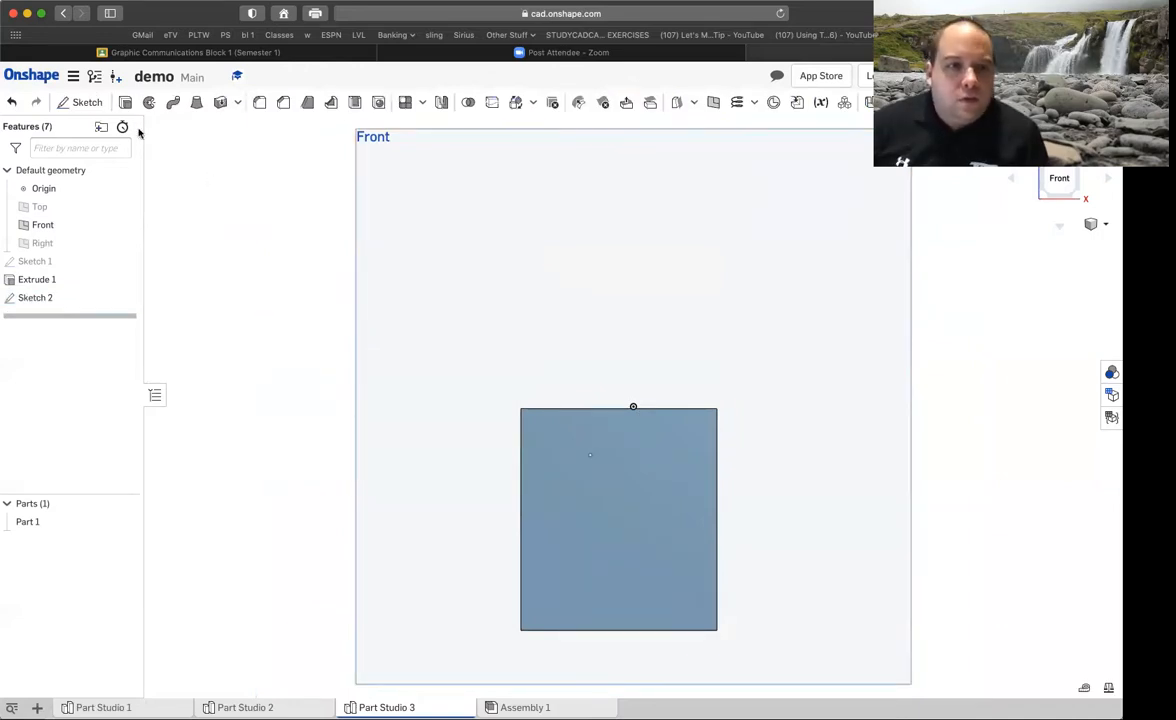
Edit the point's sketch, draw a circle about 0.53 in in diameter centred on the point, and finish the sketch
{"action": "double_click", "coordinate": [30, 298]}
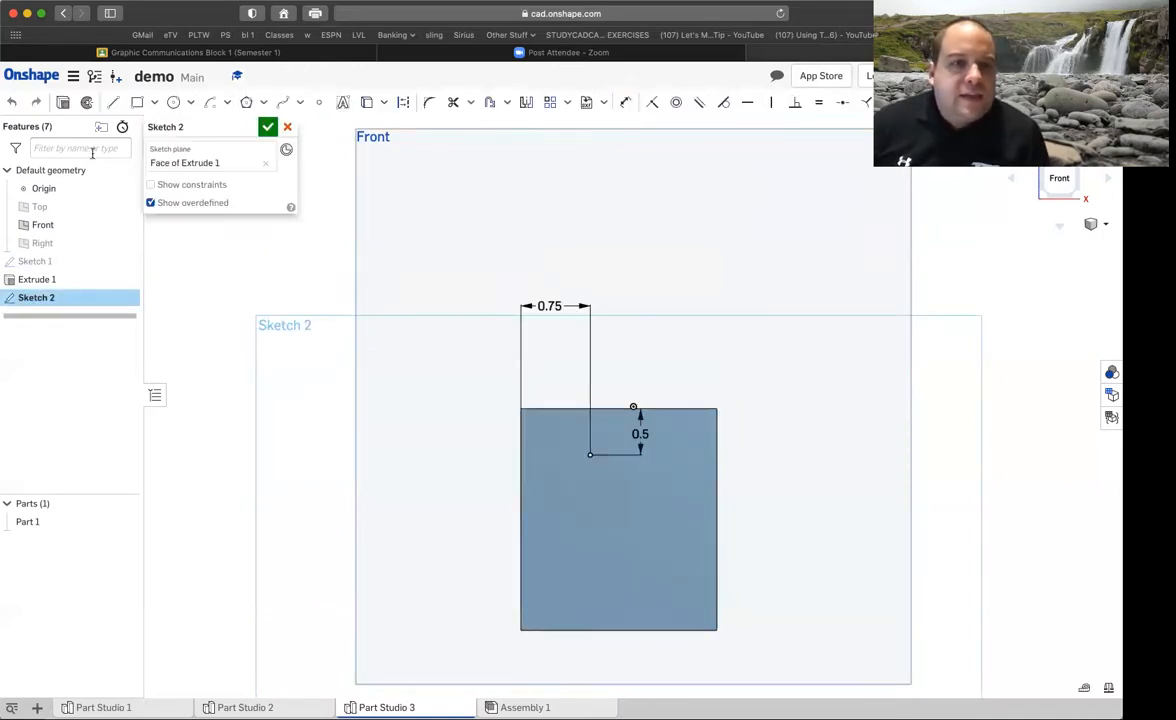
{"action": "left_click", "coordinate": [174, 104]}
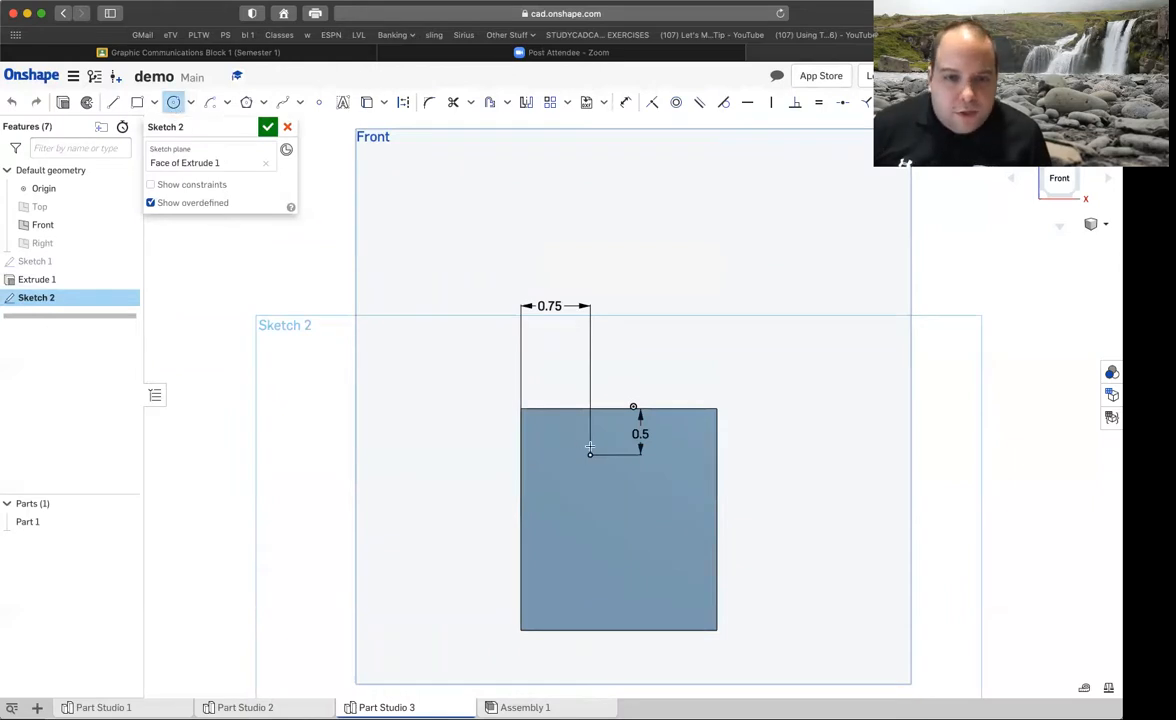
{"action": "left_click_drag", "start_coordinate": [590, 455], "coordinate": [572, 472]}
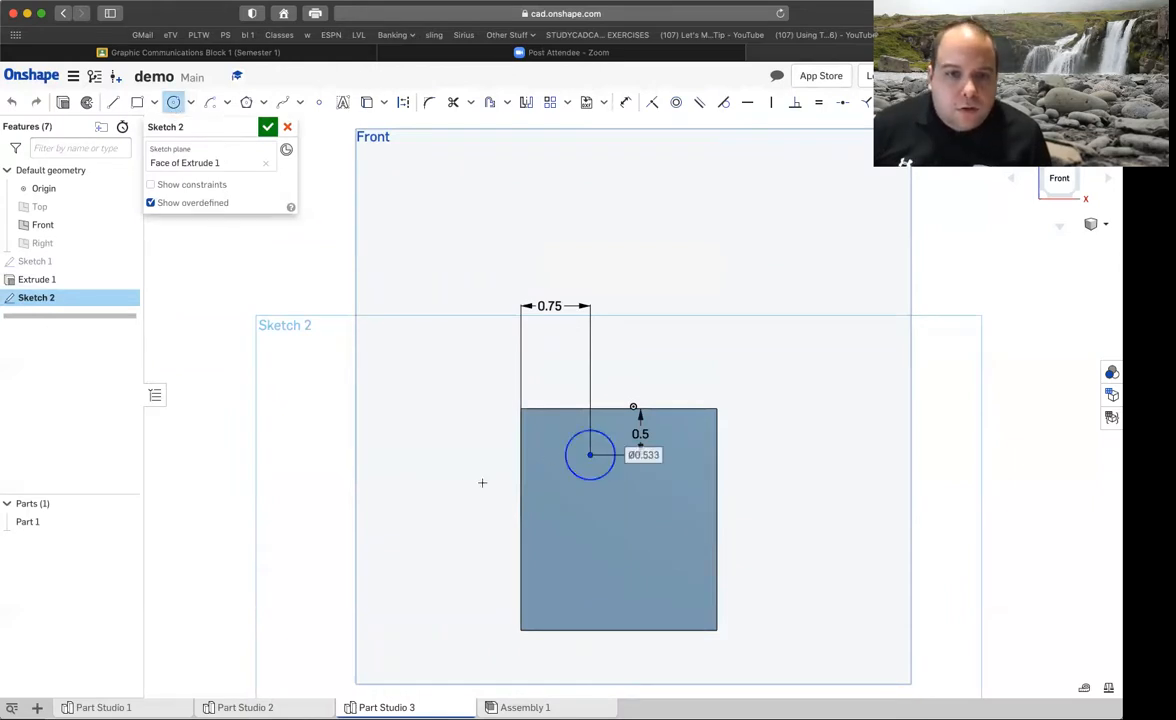
{"action": "left_click", "coordinate": [267, 127]}
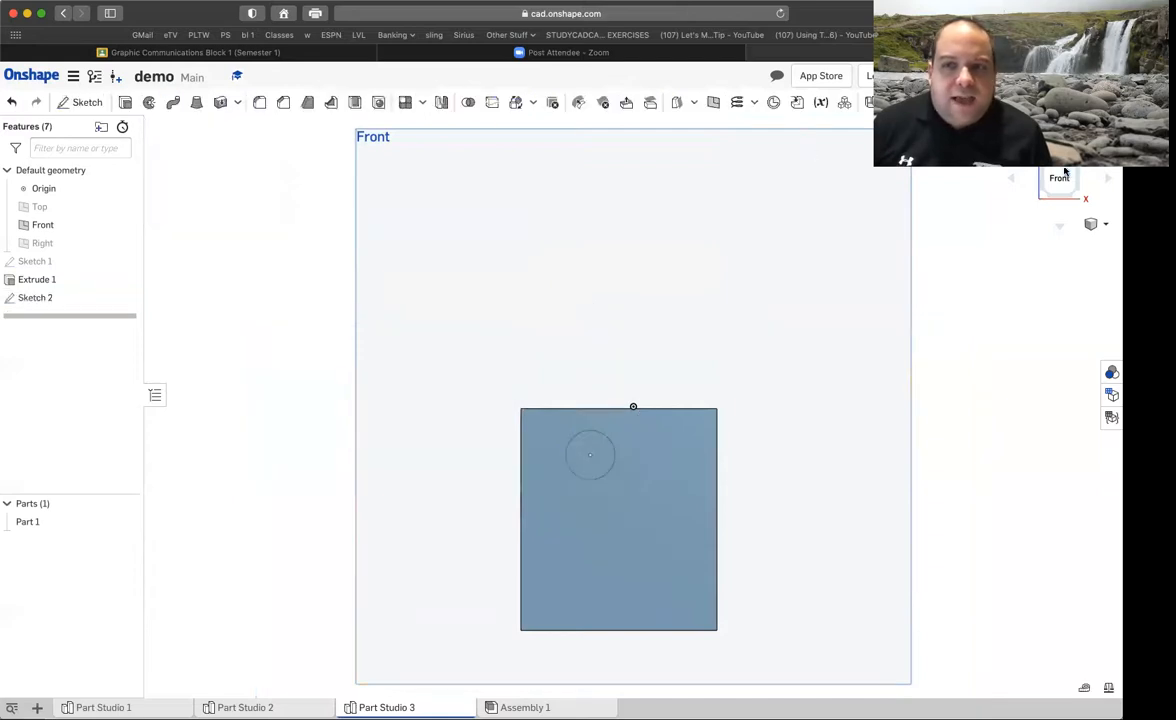
Extrude the circle 1 in into the block as a Remove cut with the direction flipped inward
{"action": "left_click", "coordinate": [1074, 172]}
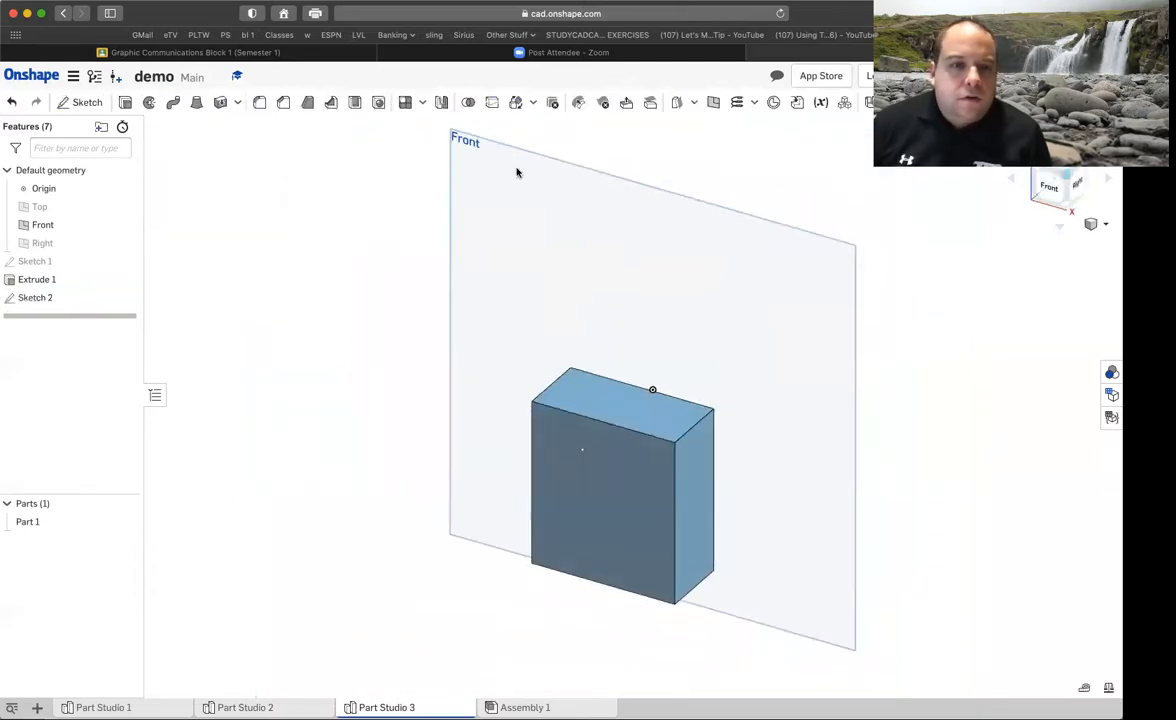
{"action": "left_click", "coordinate": [125, 104]}
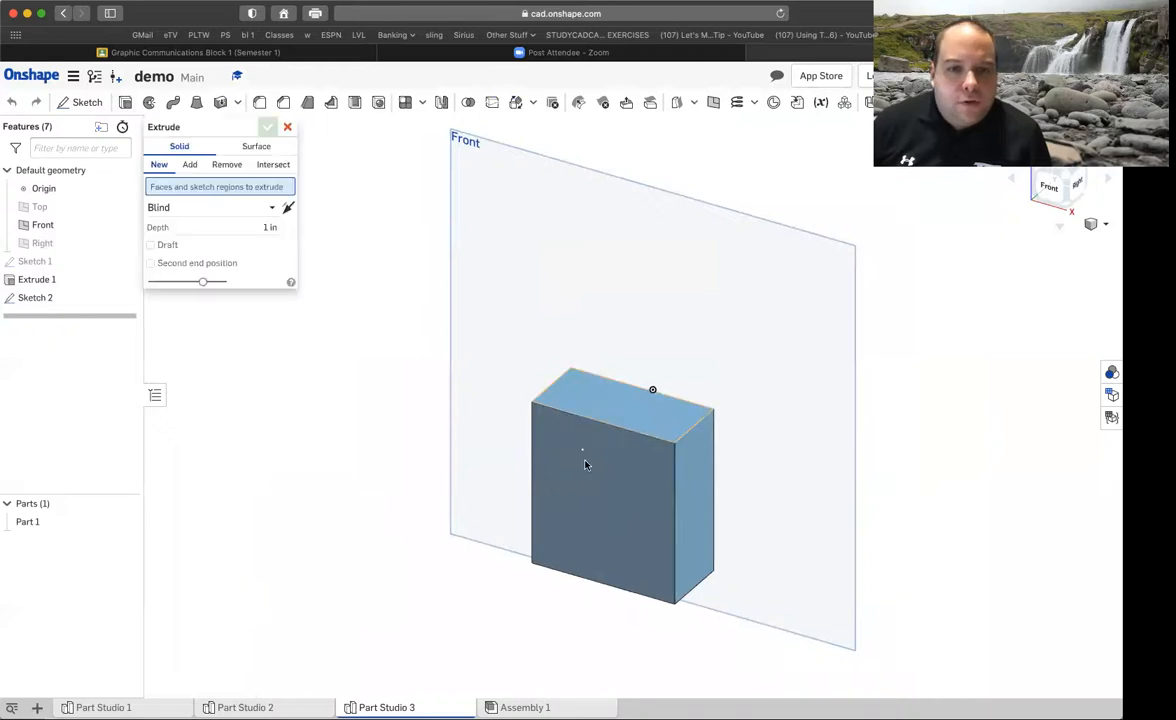
{"action": "left_click", "coordinate": [588, 456]}
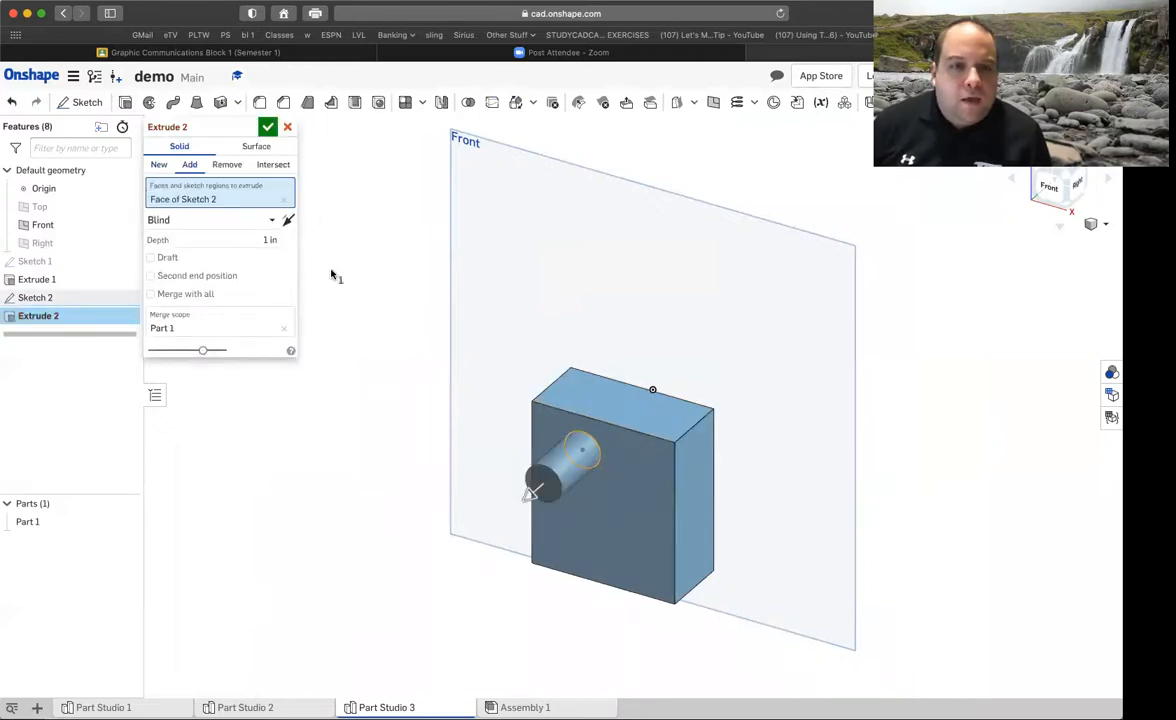
{"action": "left_click", "coordinate": [287, 221]}
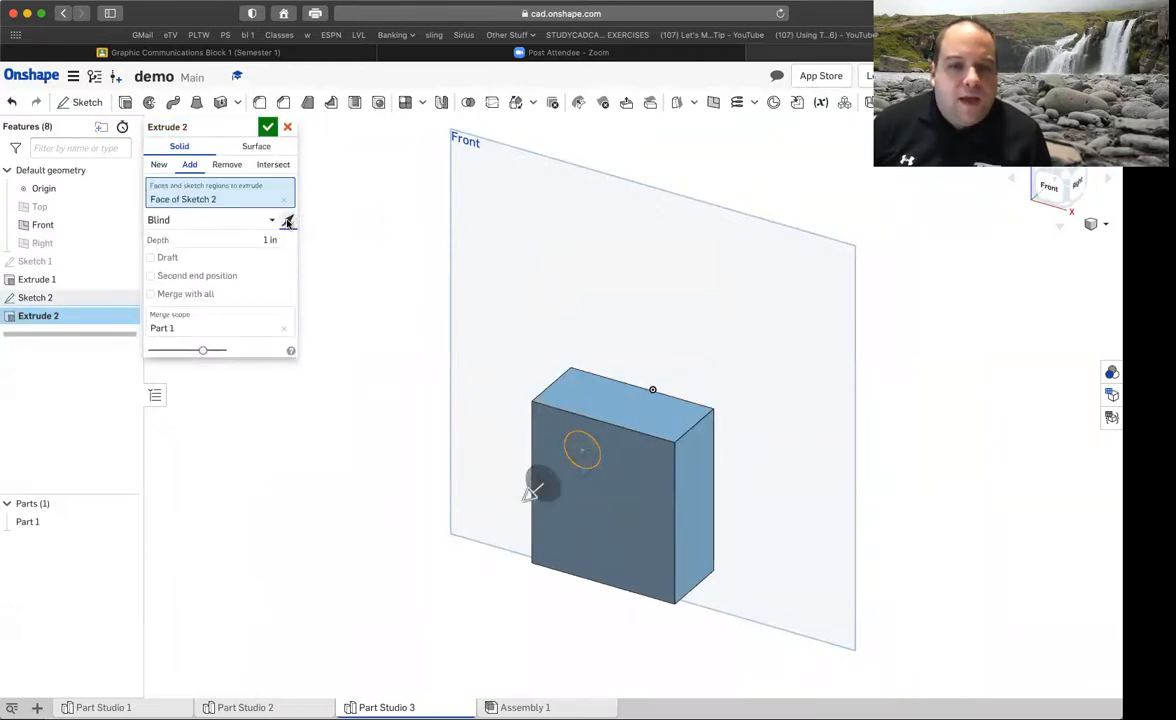
{"action": "left_click", "coordinate": [227, 165]}
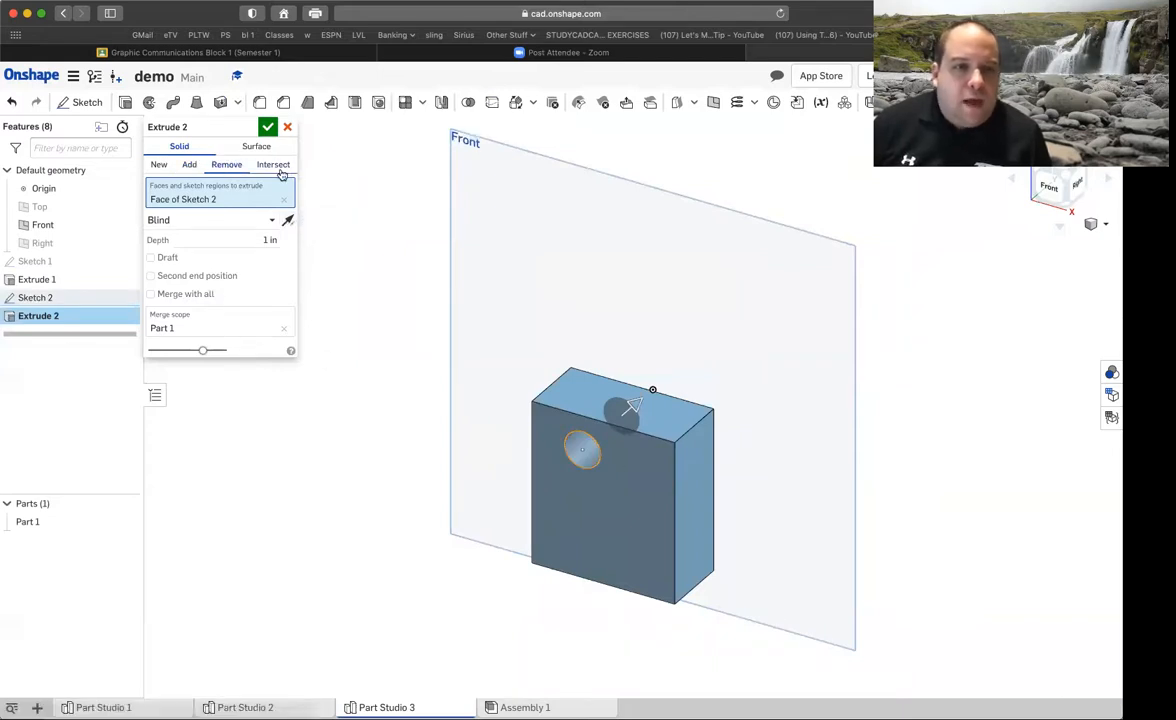
{"action": "left_click", "coordinate": [267, 126]}
{"action": "mouse_move", "coordinate": [407, 383]}
{"action": "right_mouse_down"}
{"action": "mouse_move", "coordinate": [451, 345]}
{"action": "mouse_move", "coordinate": [399, 370]}
{"action": "mouse_move", "coordinate": [428, 370]}
{"action": "mouse_move", "coordinate": [386, 375]}
{"action": "right_mouse_up"}
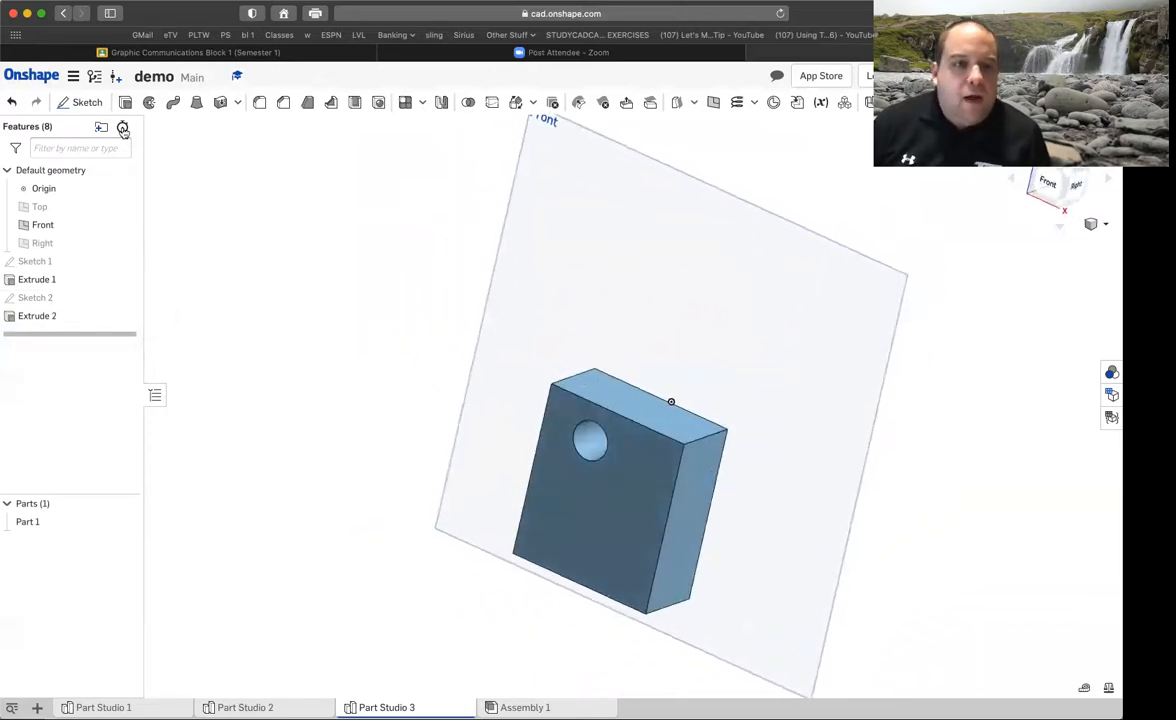
Undo the circular cut and the circle, and reopen the front-face sketch to examine its dimensioned point
{"action": "left_click", "coordinate": [13, 104]}
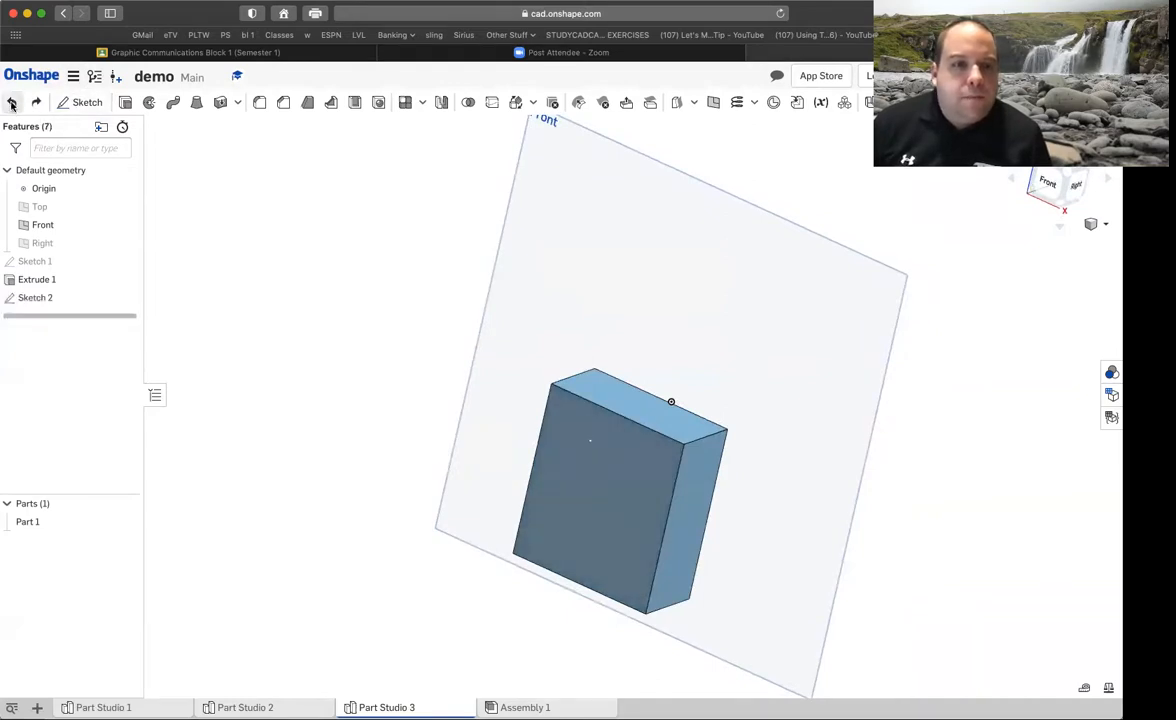
{"action": "left_click", "coordinate": [40, 299]}
{"action": "double_click", "coordinate": [40, 299]}
{"action": "left_click", "coordinate": [1046, 184]}
{"action": "scroll", "coordinate": [594, 476], "scroll_direction": "down", "scroll_amount": 3}
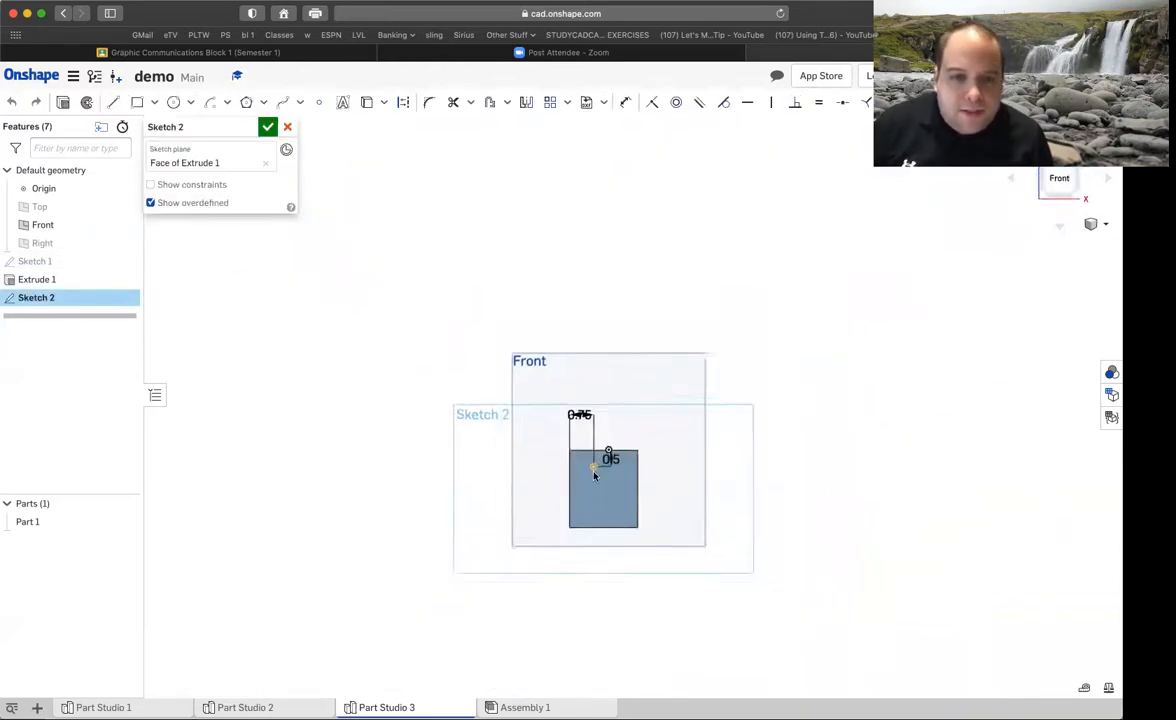
{"action": "scroll", "coordinate": [606, 413], "scroll_direction": "up", "scroll_amount": 10}
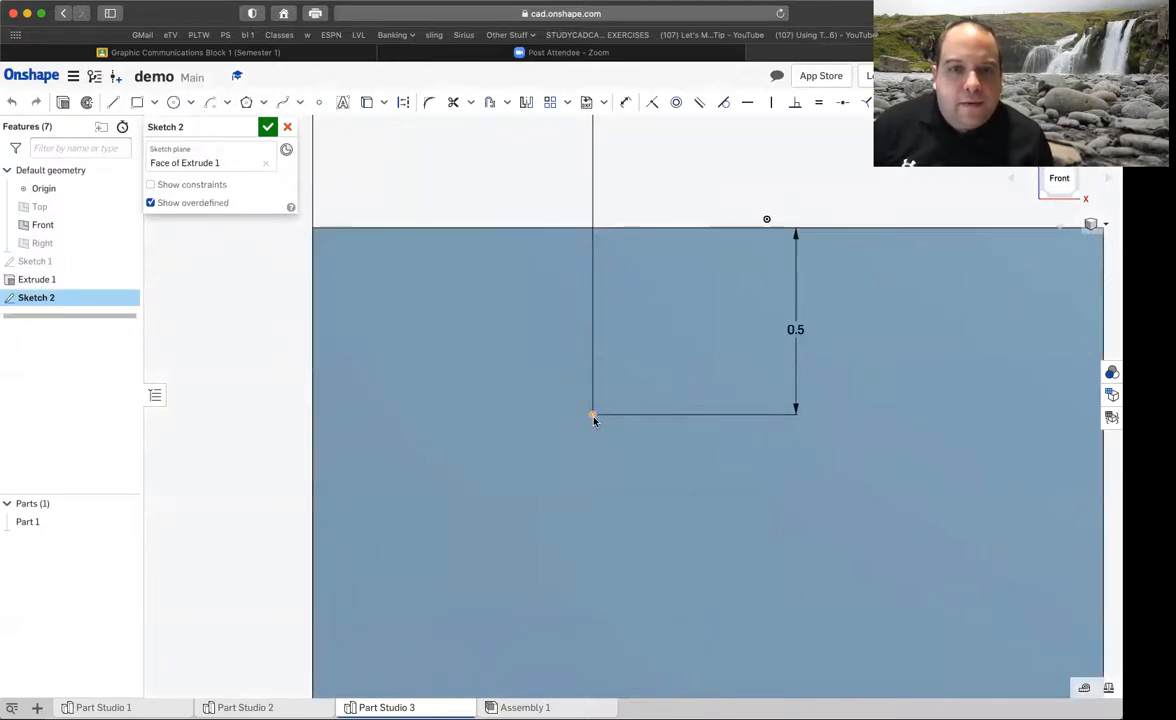
{"action": "left_click", "coordinate": [272, 131]}
Start a simple custom hole of 0.5 in diameter with Through termination at the sketch point
{"action": "left_click", "coordinate": [1079, 169]}
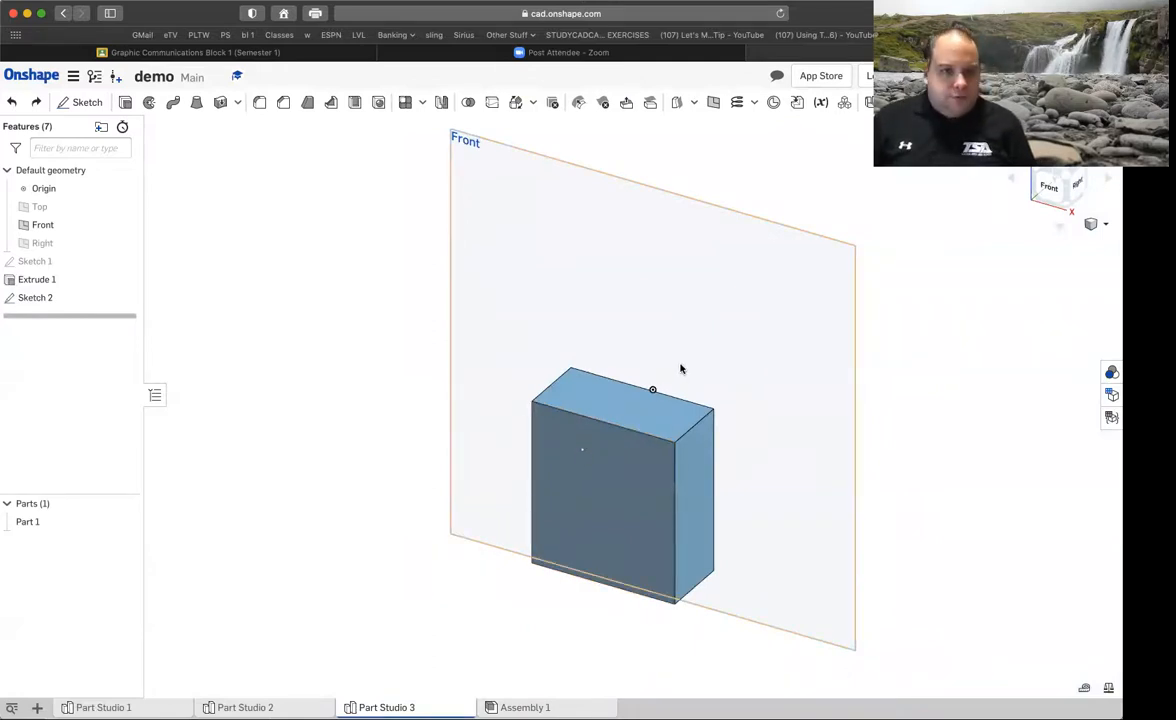
{"action": "left_click", "coordinate": [380, 104]}
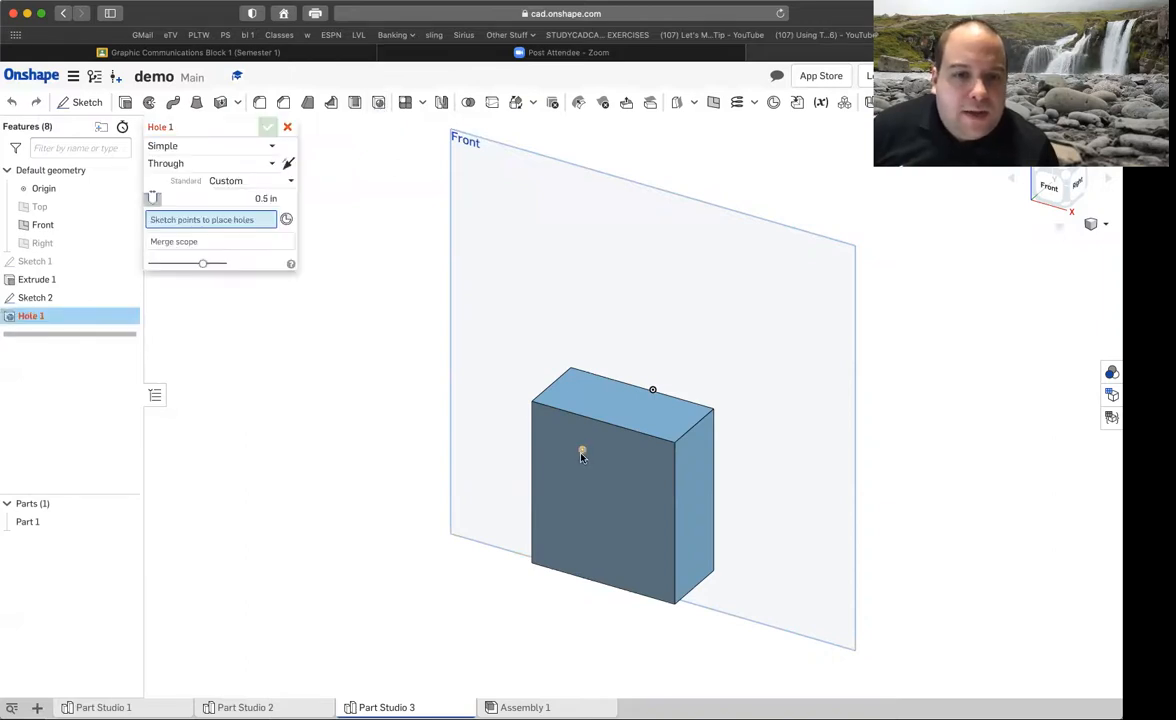
{"action": "left_click", "coordinate": [582, 453]}
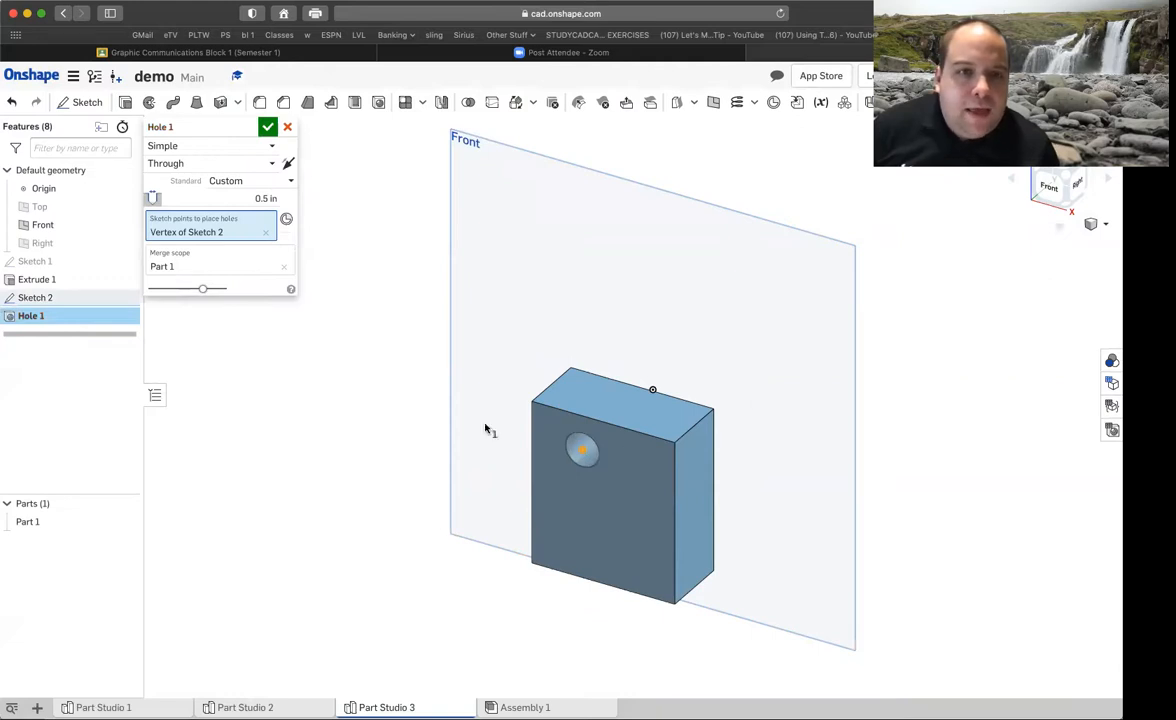
{"action": "left_click", "coordinate": [250, 163]}
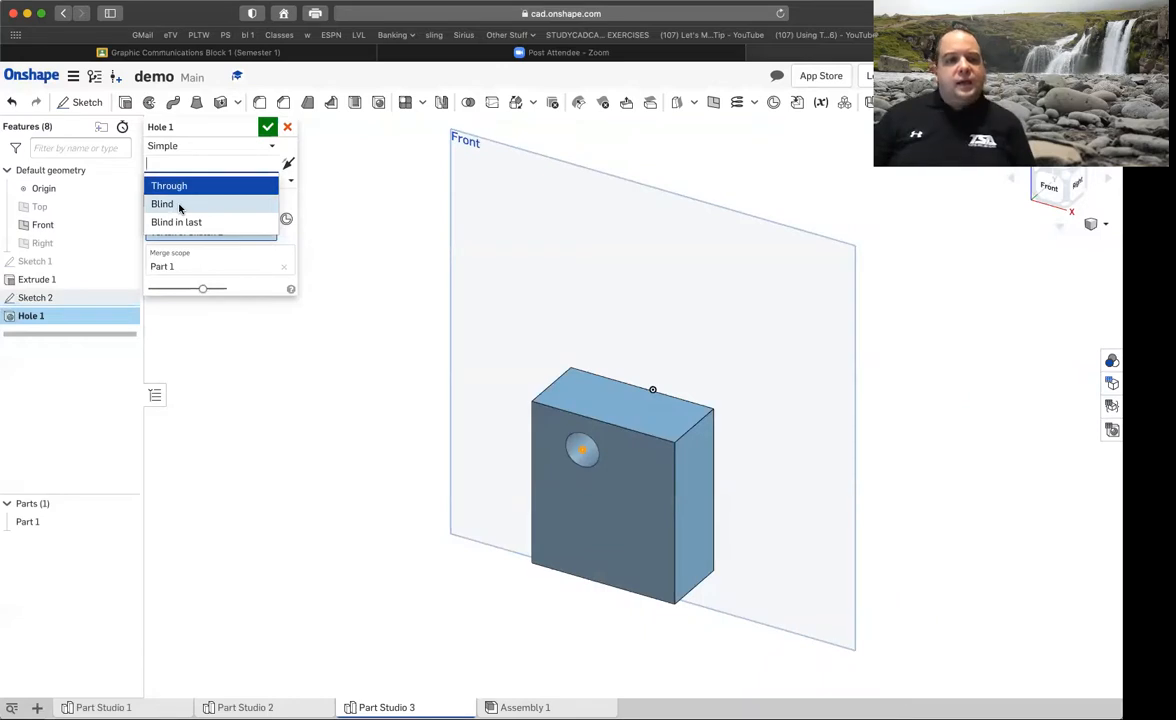
{"action": "left_click", "coordinate": [193, 187]}
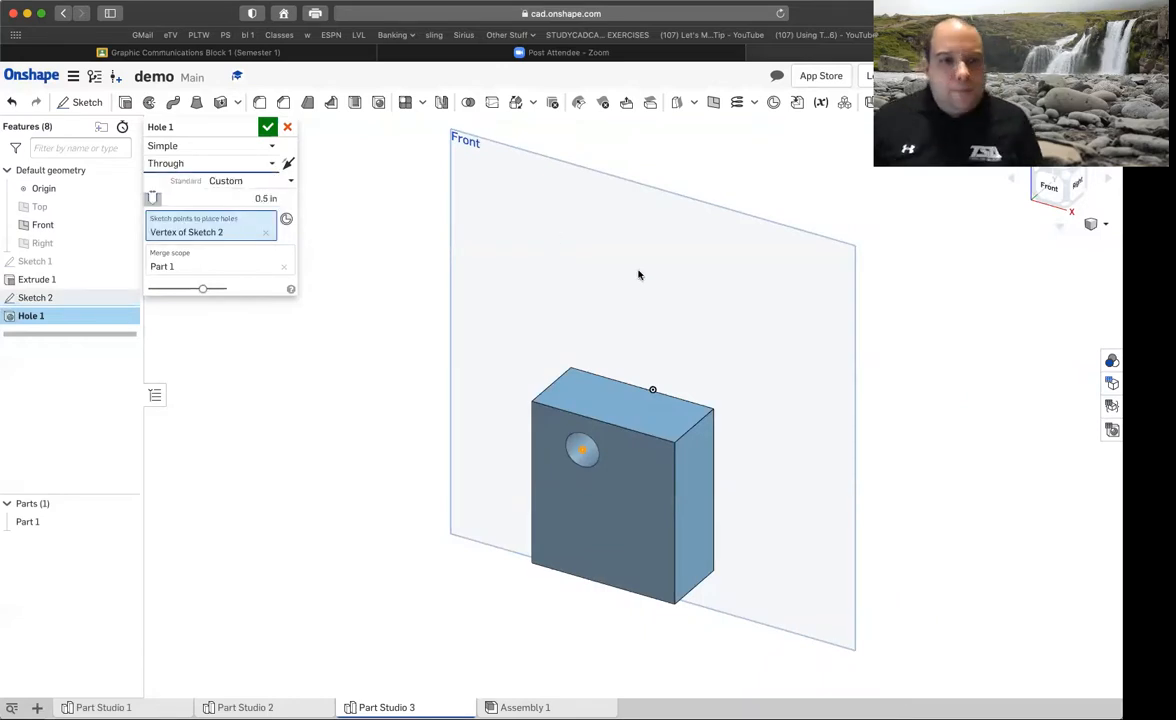
Try Blind termination for the hole with a depth of 0.5 in, starting from the sketch plane
{"action": "right_click_drag", "start_coordinate": [714, 378], "coordinate": [676, 388]}
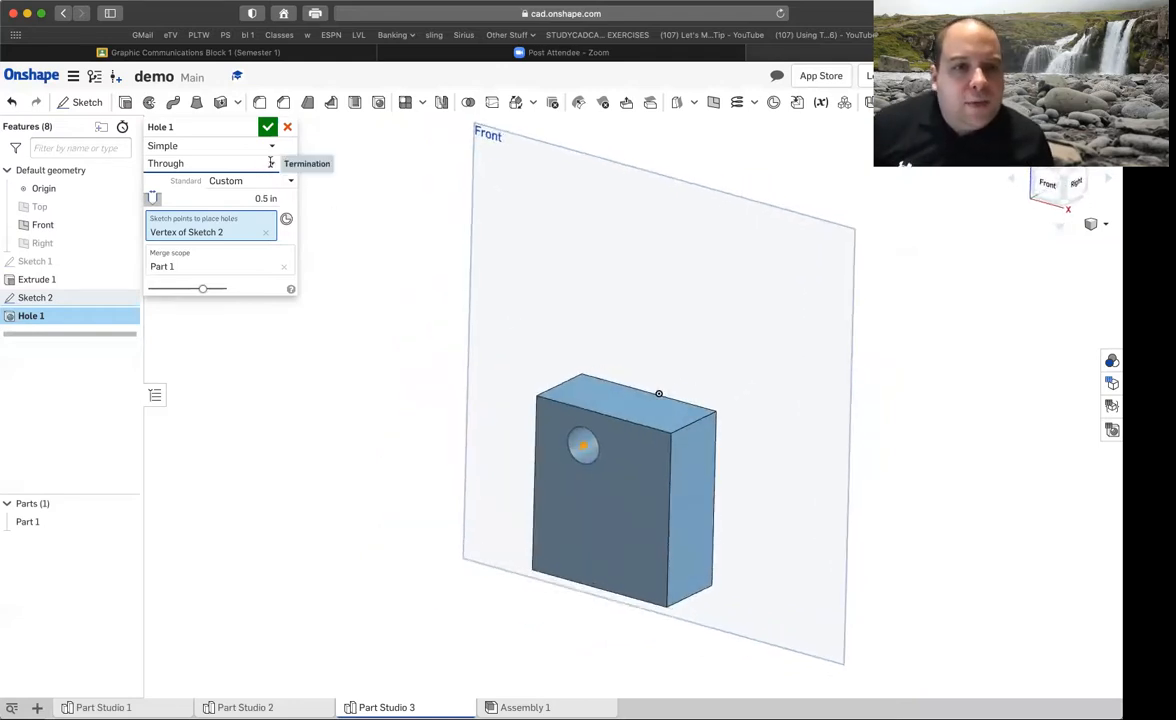
{"action": "left_click", "coordinate": [264, 166]}
{"action": "left_click", "coordinate": [216, 200]}
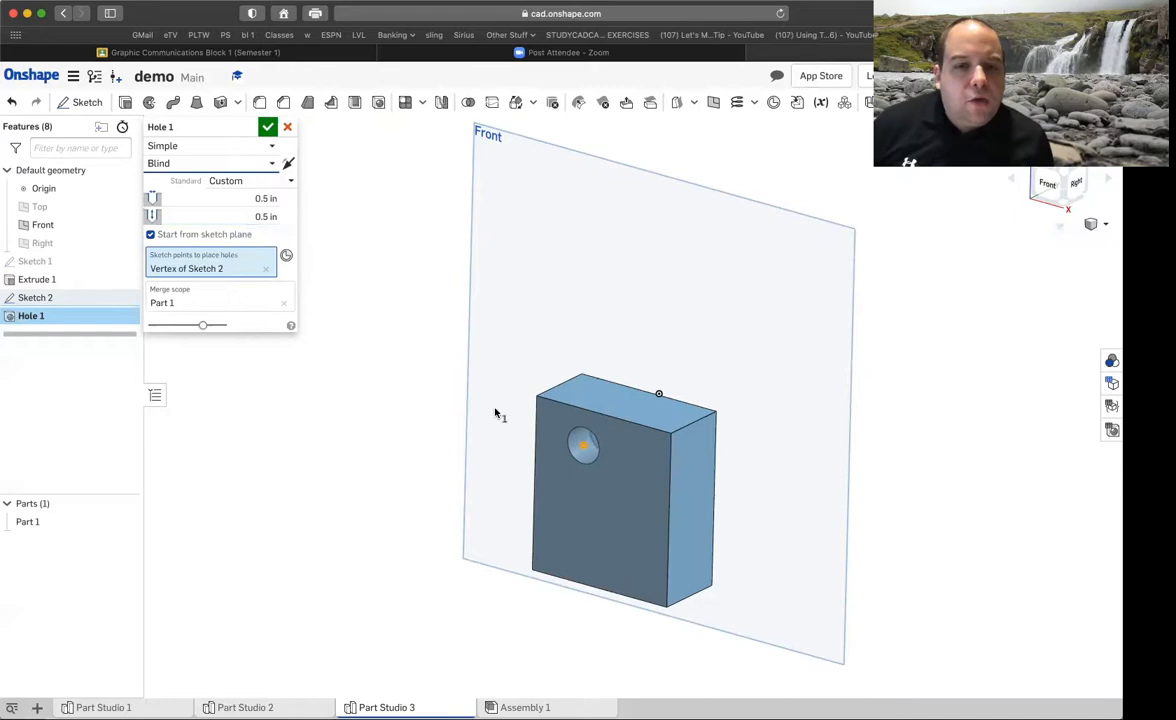
{"action": "right_click_drag", "start_coordinate": [525, 469], "coordinate": [490, 430]}
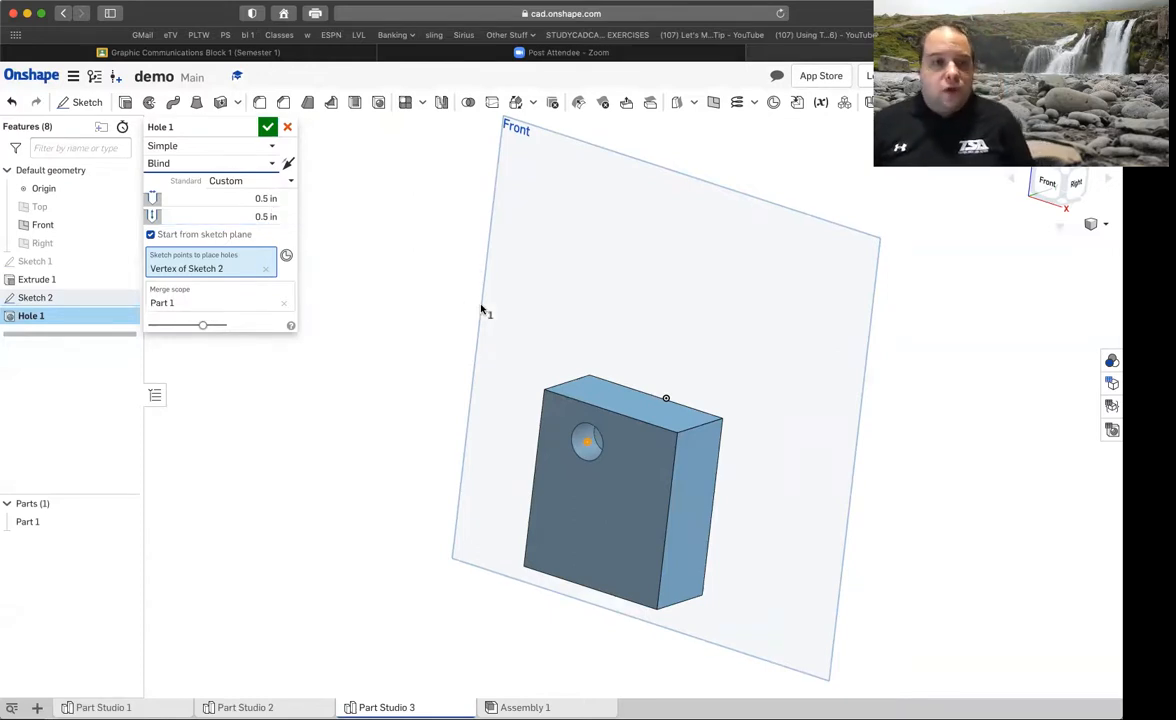
Set the hole's termination back to Through and finish the hole
{"action": "left_click", "coordinate": [250, 165]}
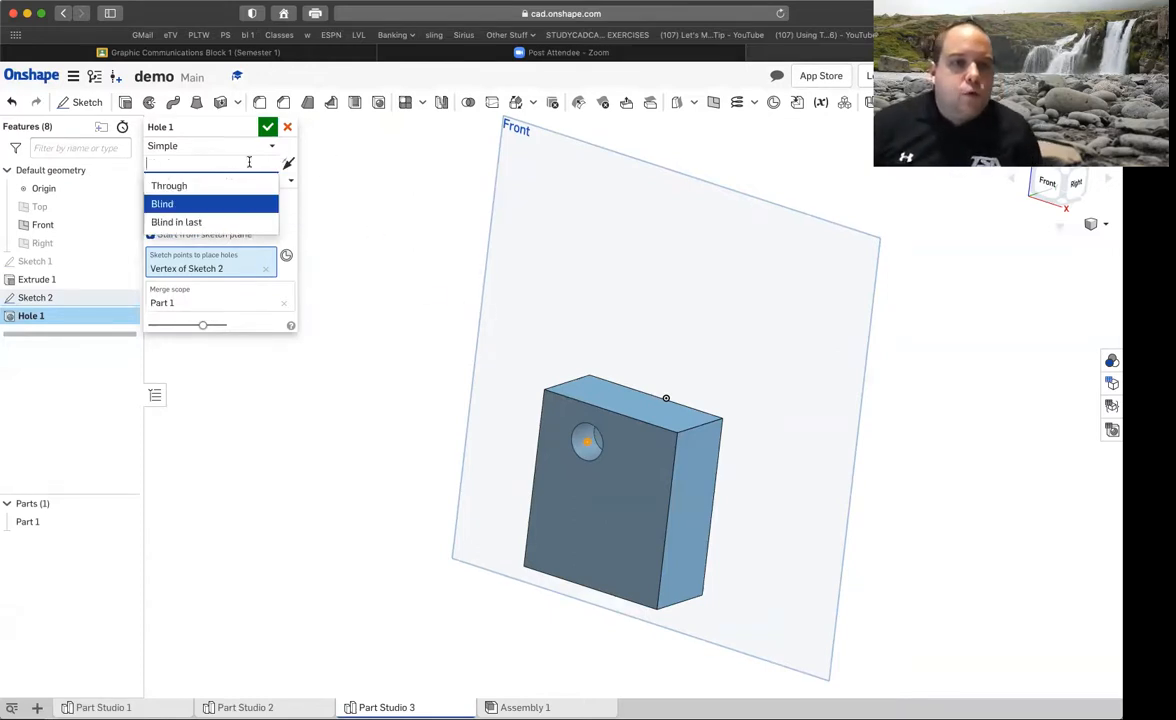
{"action": "left_click", "coordinate": [231, 187]}
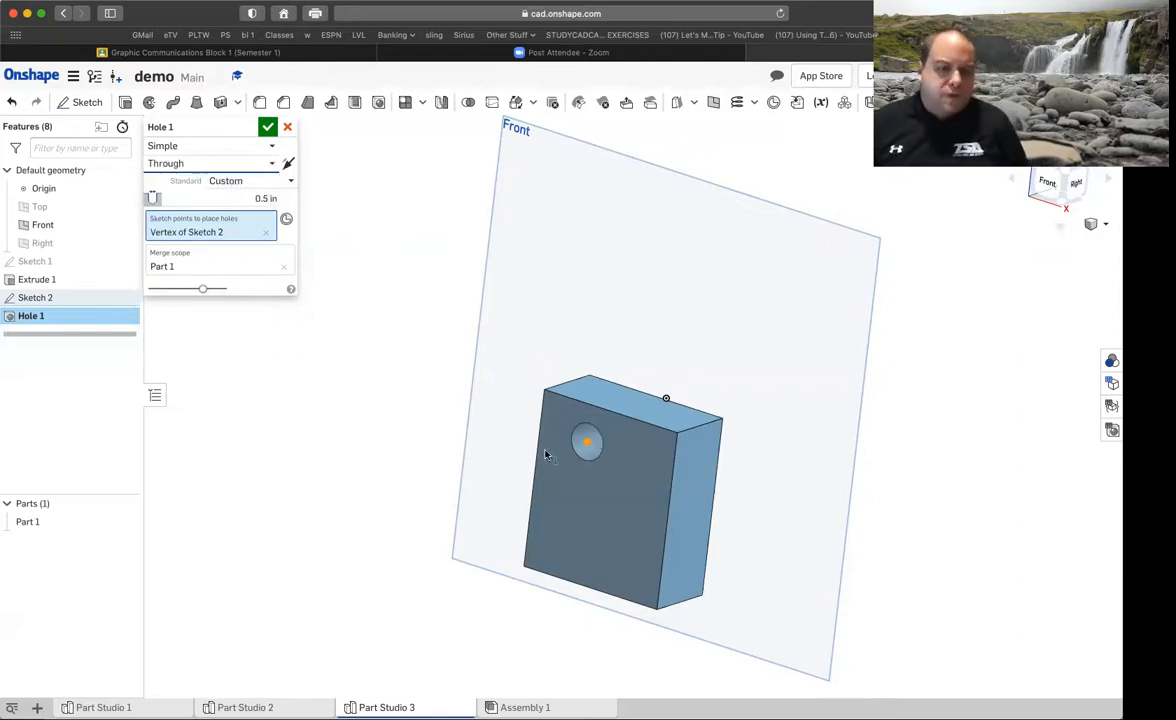
{"action": "left_click", "coordinate": [269, 130]}
{"action": "right_click_drag", "start_coordinate": [404, 357], "coordinate": [436, 354]}
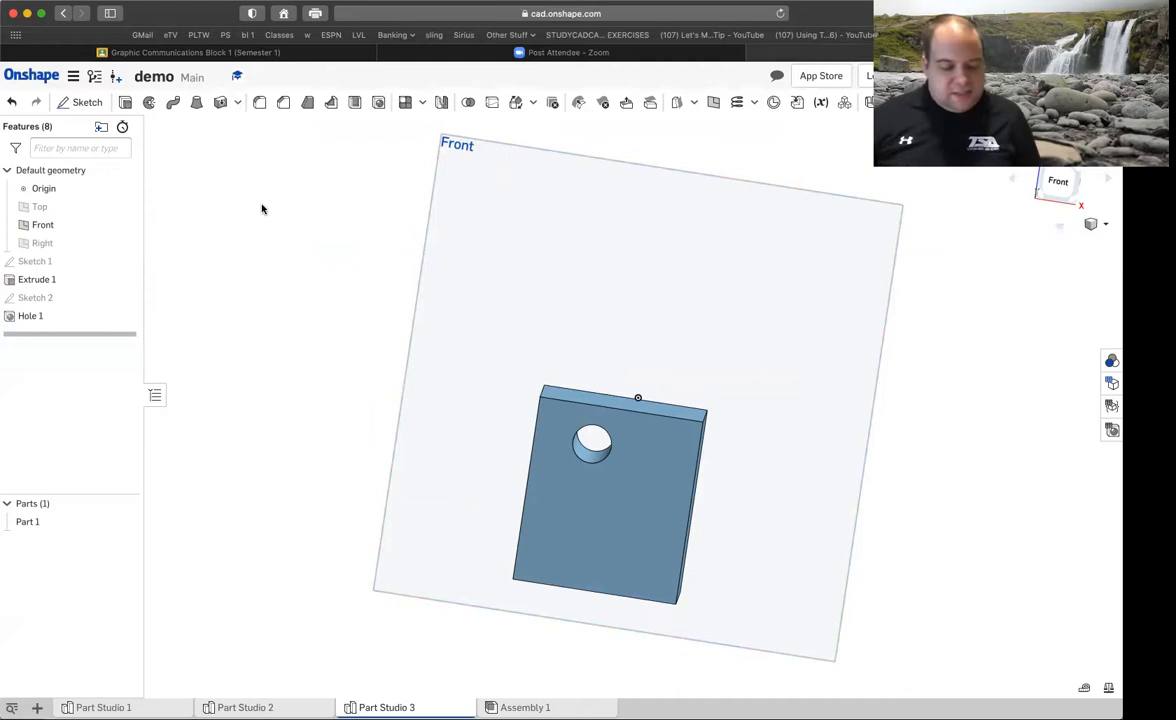
Start a new sketch on the block's front face and draw a rectangle about 0.43 in tall below the hole
{"action": "left_click", "coordinate": [88, 103]}
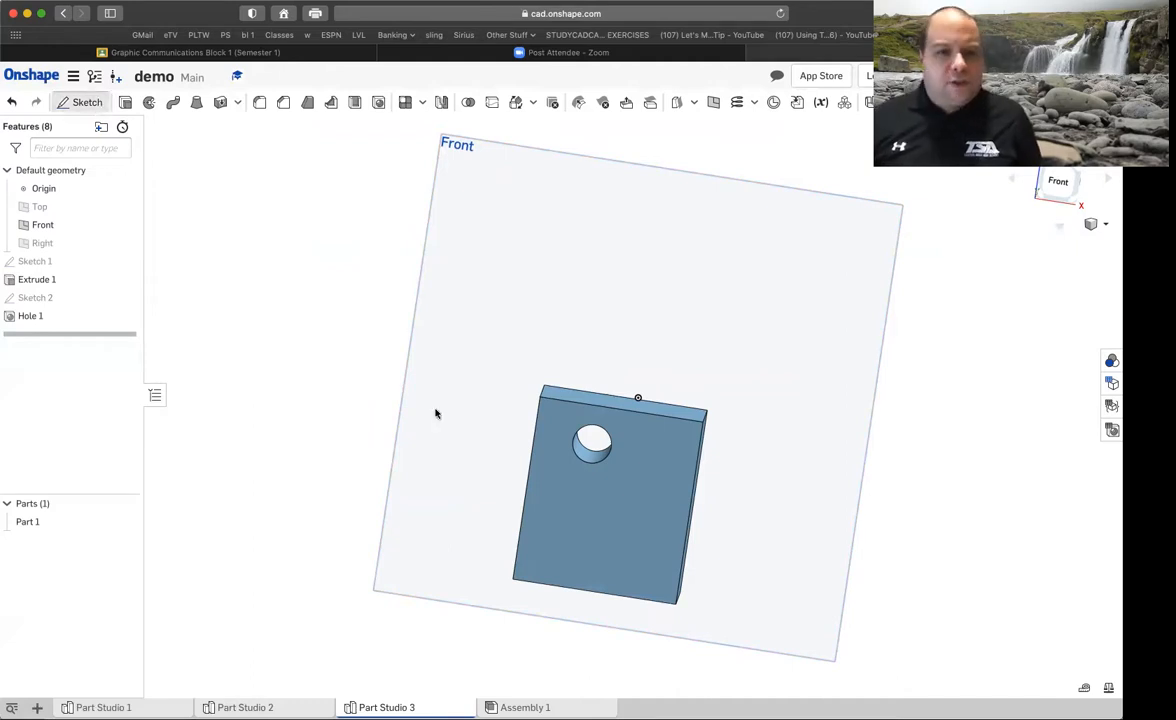
{"action": "left_click", "coordinate": [624, 525]}
{"action": "left_click", "coordinate": [1063, 182]}
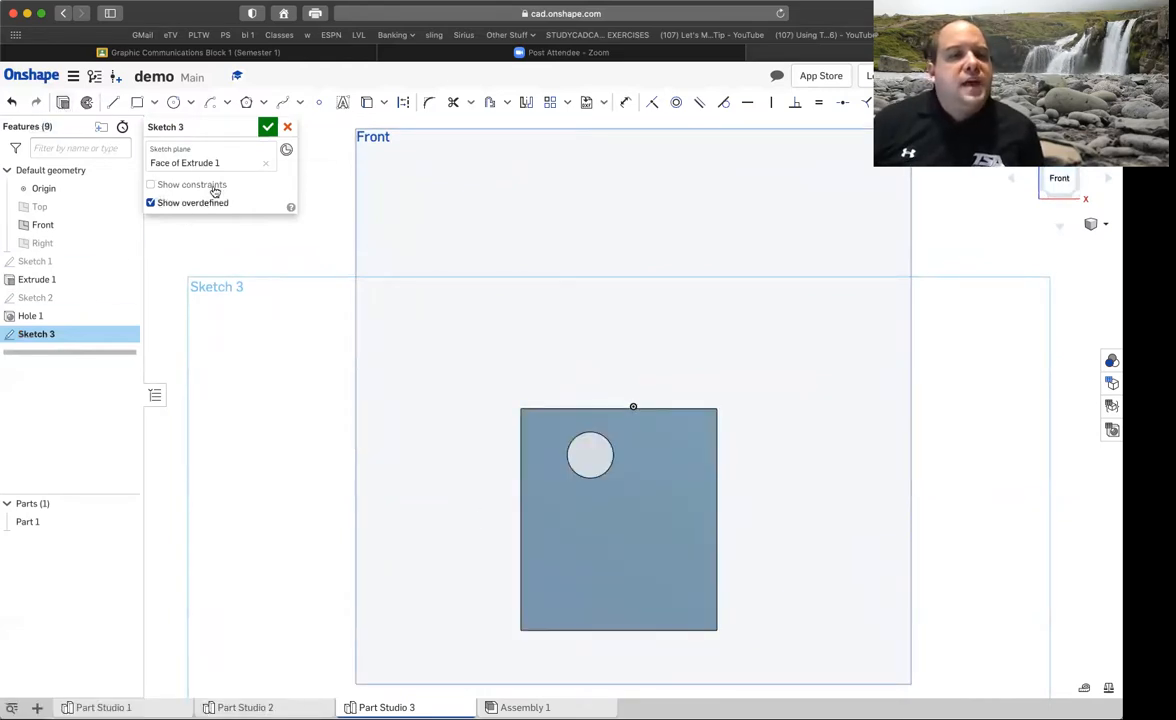
{"action": "left_click", "coordinate": [140, 104]}
{"action": "scroll", "coordinate": [585, 545], "scroll_direction": "up", "scroll_amount": 5}
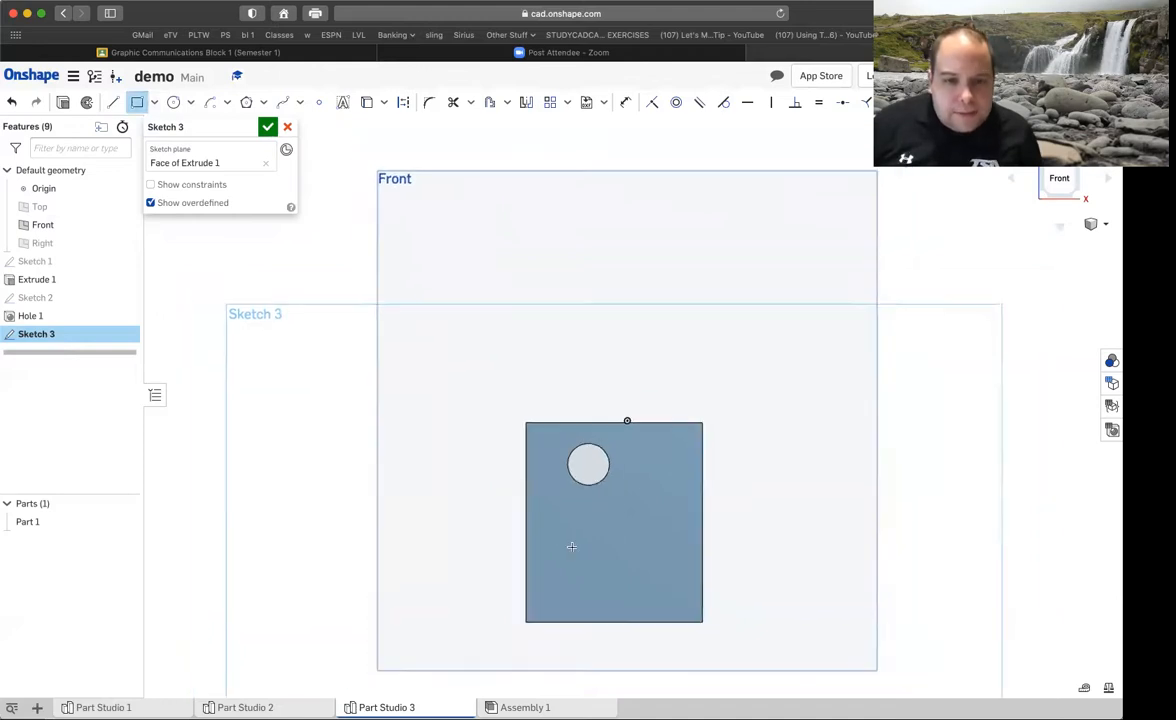
{"action": "mouse_move", "coordinate": [627, 541]}
{"action": "middle_mouse_down"}
{"action": "mouse_move", "coordinate": [499, 404]}
{"action": "mouse_move", "coordinate": [509, 407]}
{"action": "mouse_move", "coordinate": [460, 377]}
{"action": "middle_mouse_up"}
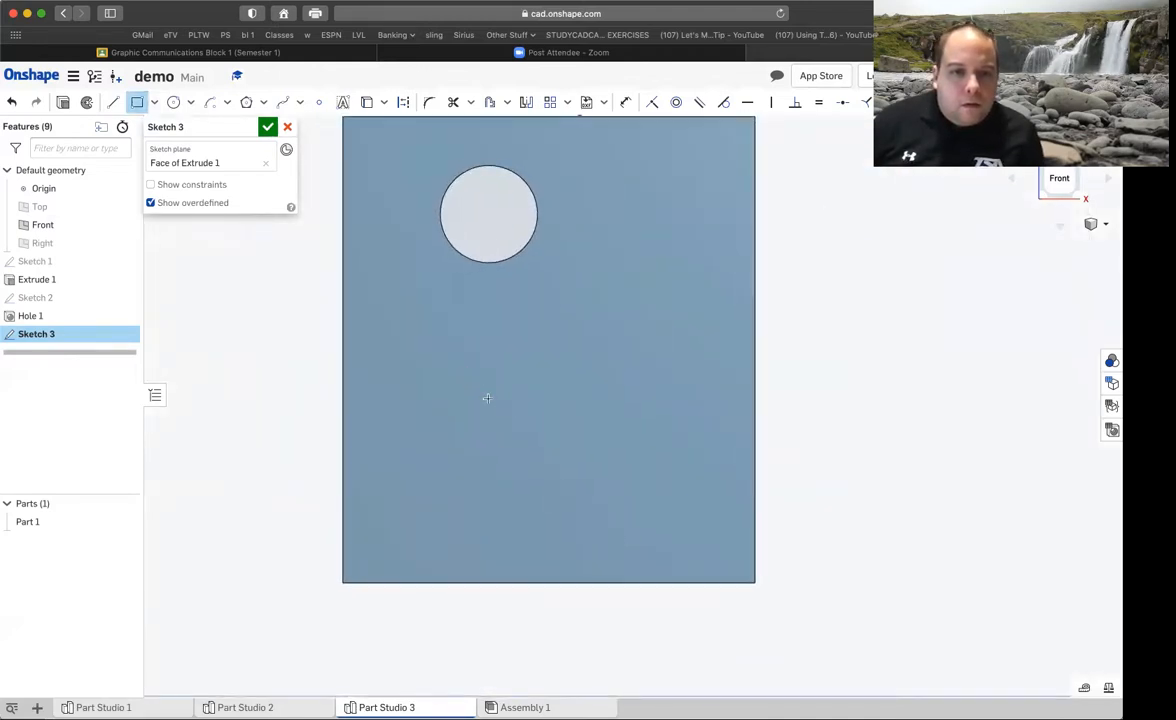
{"action": "left_click", "coordinate": [639, 458]}
Draw a circle about 0.43 in in diameter at the midpoint of each short side of the rectangle, reaching its corners
{"action": "left_click", "coordinate": [173, 102]}
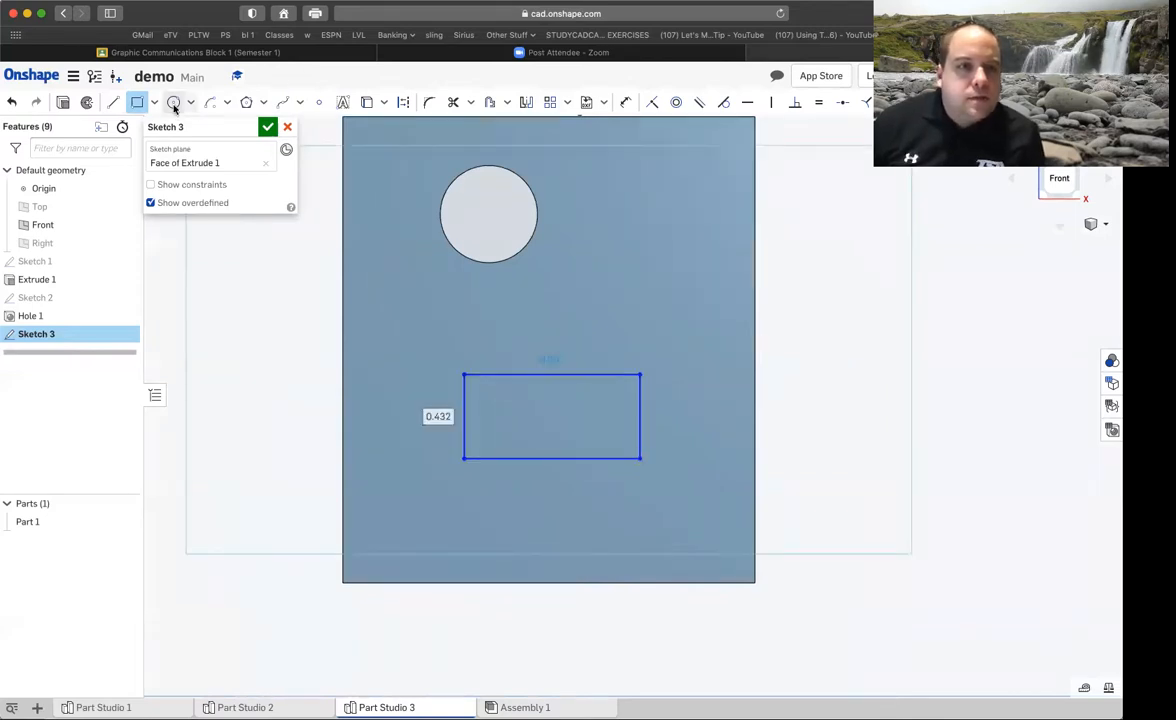
{"action": "left_click", "coordinate": [457, 416]}
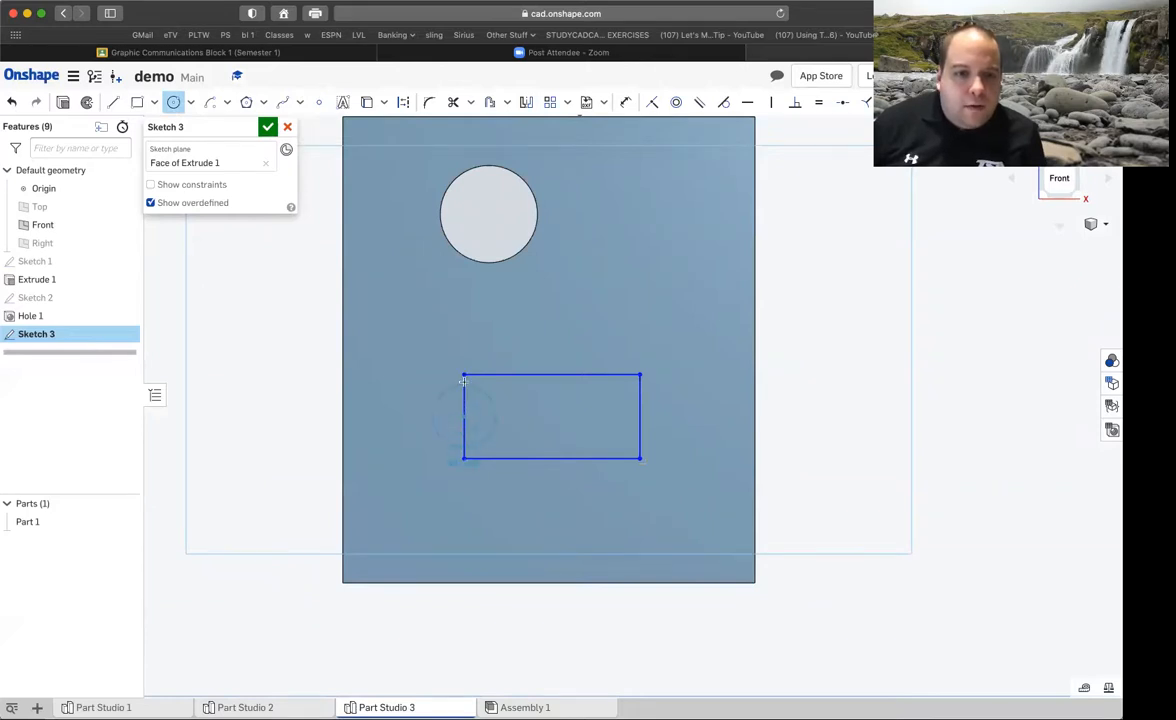
{"action": "left_click", "coordinate": [464, 375]}
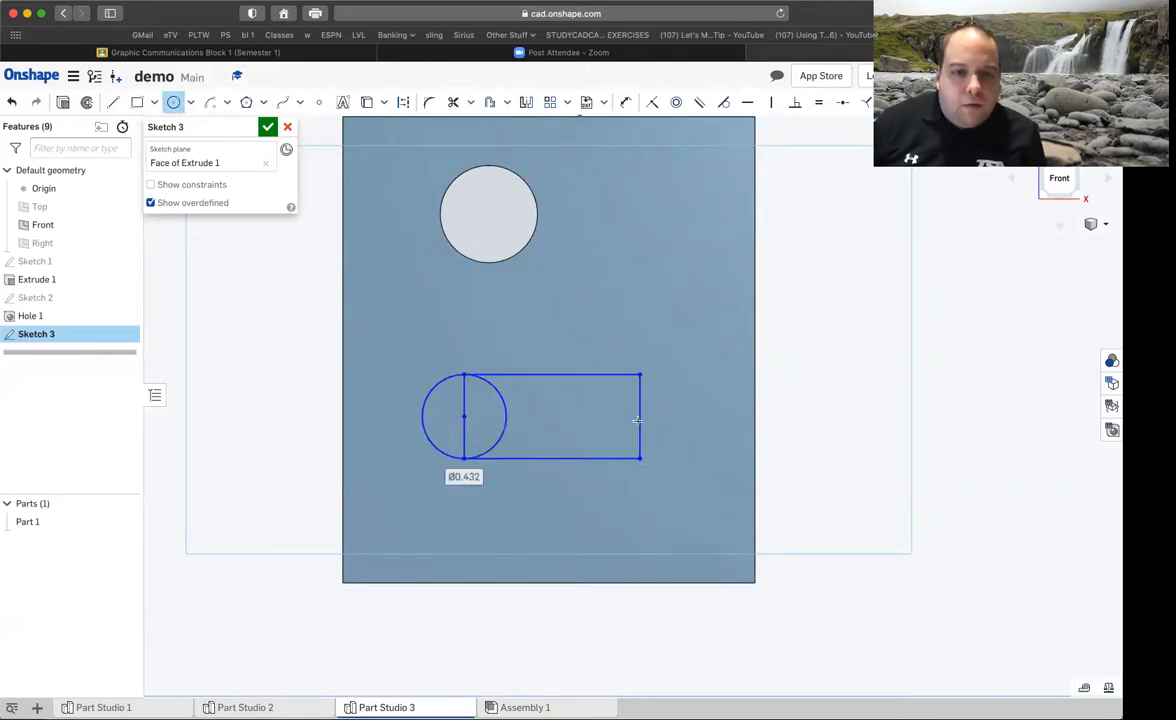
{"action": "left_click", "coordinate": [639, 410]}
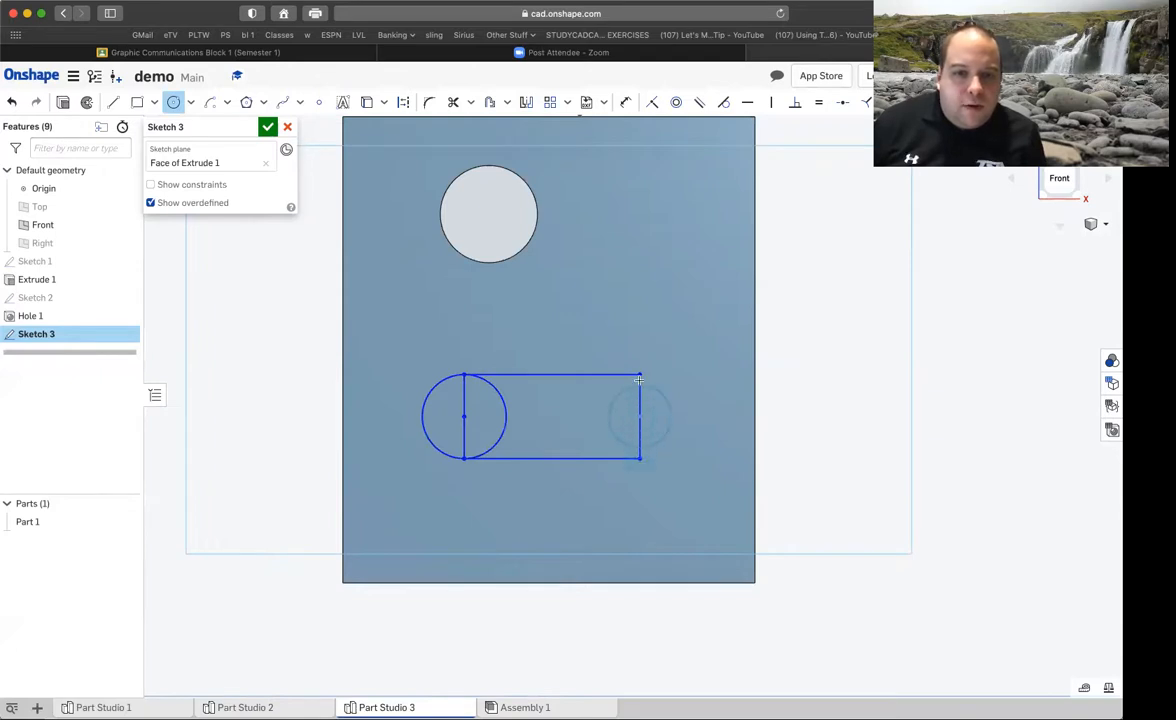
{"action": "left_click", "coordinate": [638, 374]}
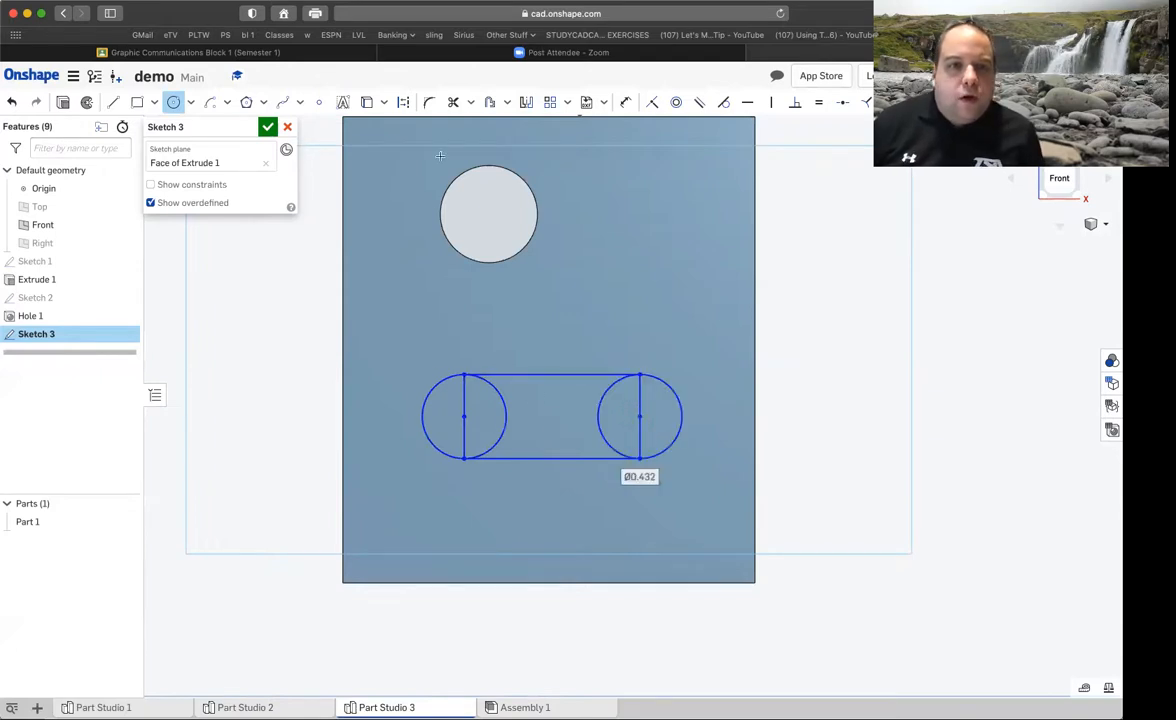
Trim the inner circle arcs and the rectangle's short sides to leave a closed slot outline, and finish the sketch
{"action": "left_click", "coordinate": [453, 102]}
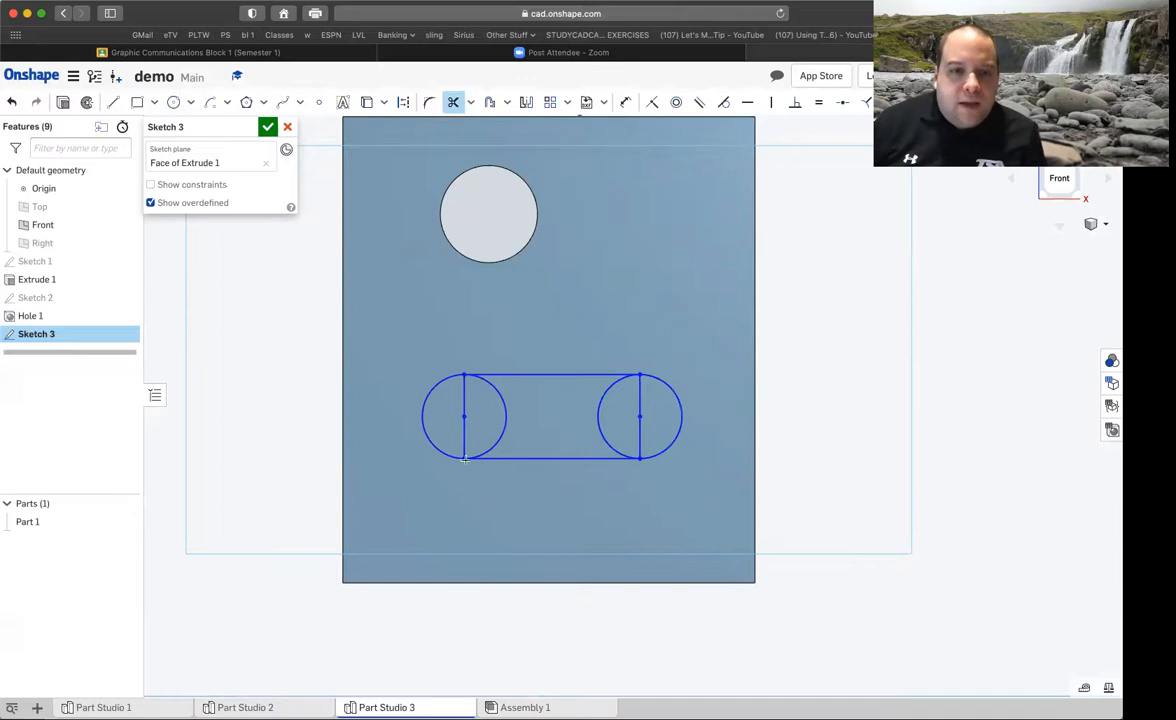
{"action": "left_click", "coordinate": [480, 402]}
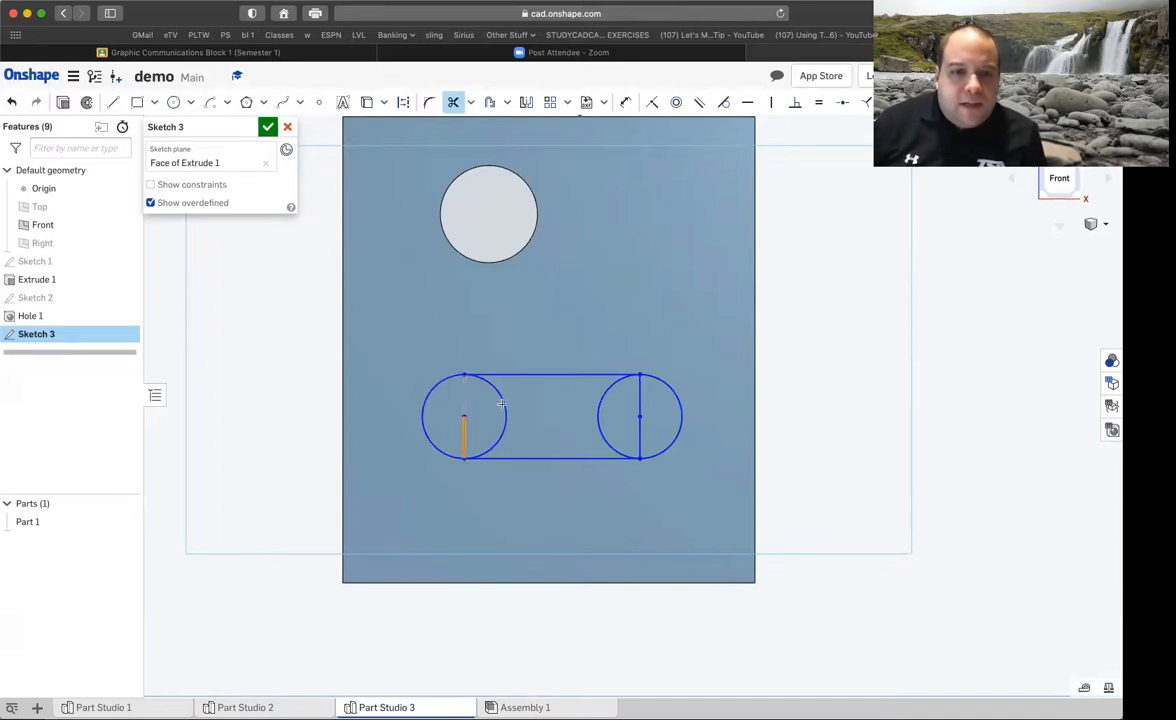
{"action": "left_click", "coordinate": [500, 398]}
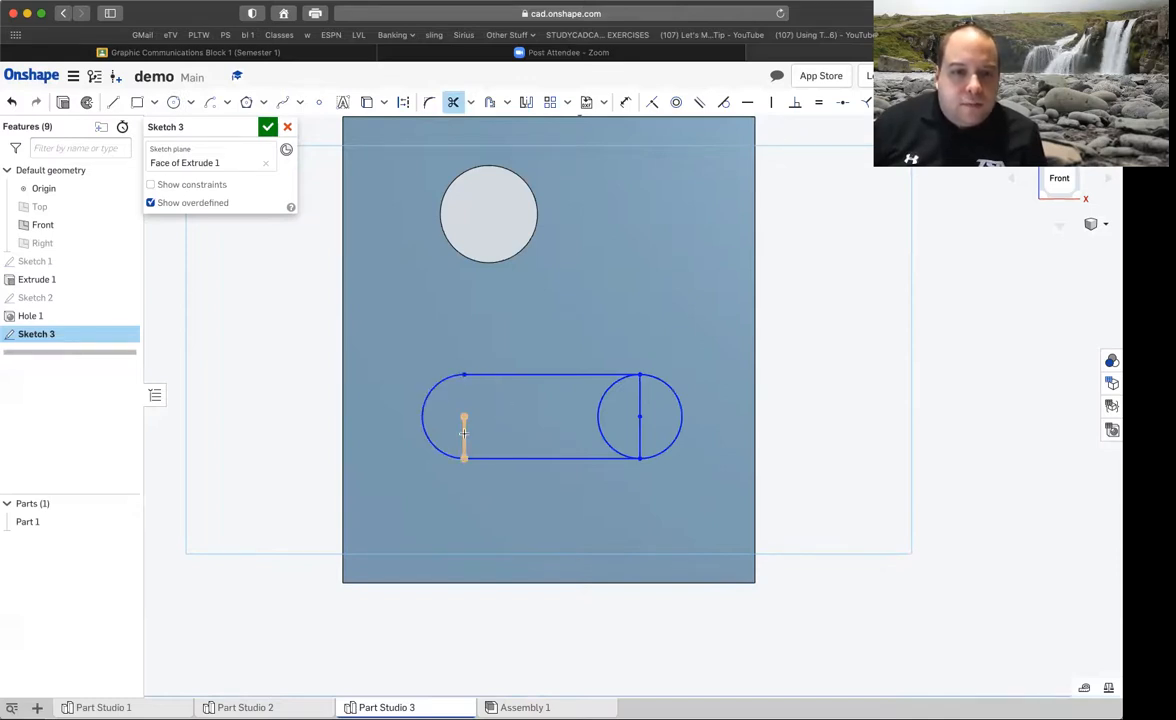
{"action": "left_click", "coordinate": [463, 432]}
{"action": "left_click", "coordinate": [600, 416]}
{"action": "left_click", "coordinate": [640, 395]}
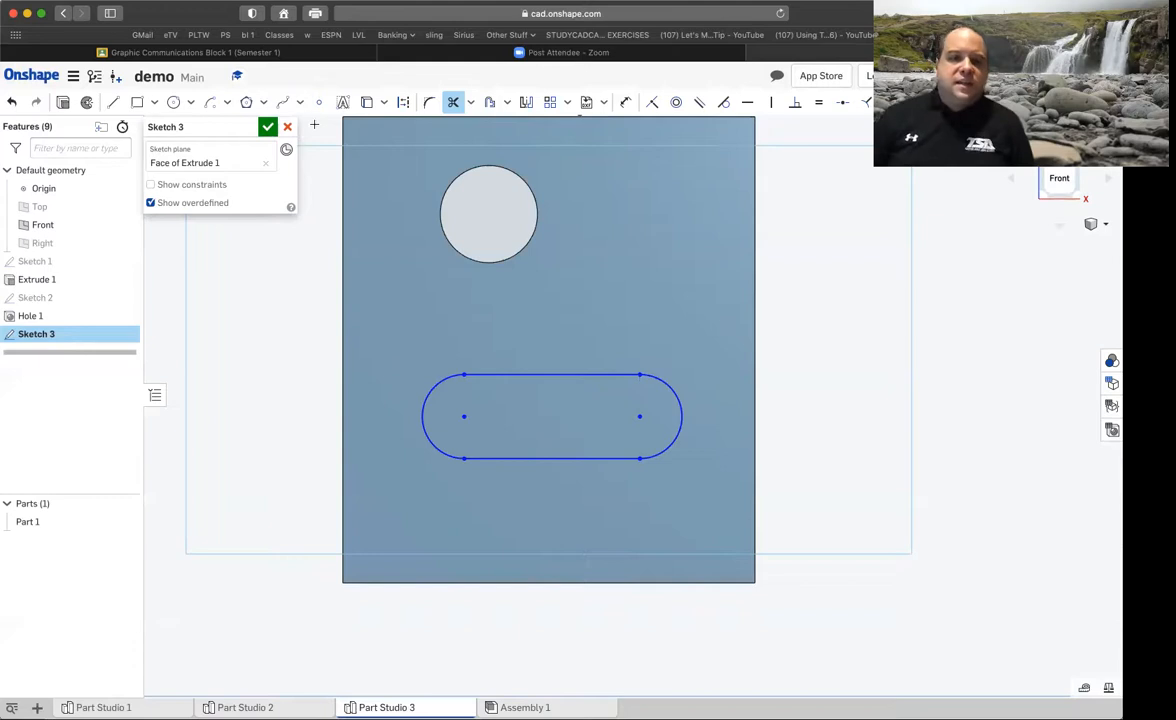
{"action": "left_click", "coordinate": [268, 129]}
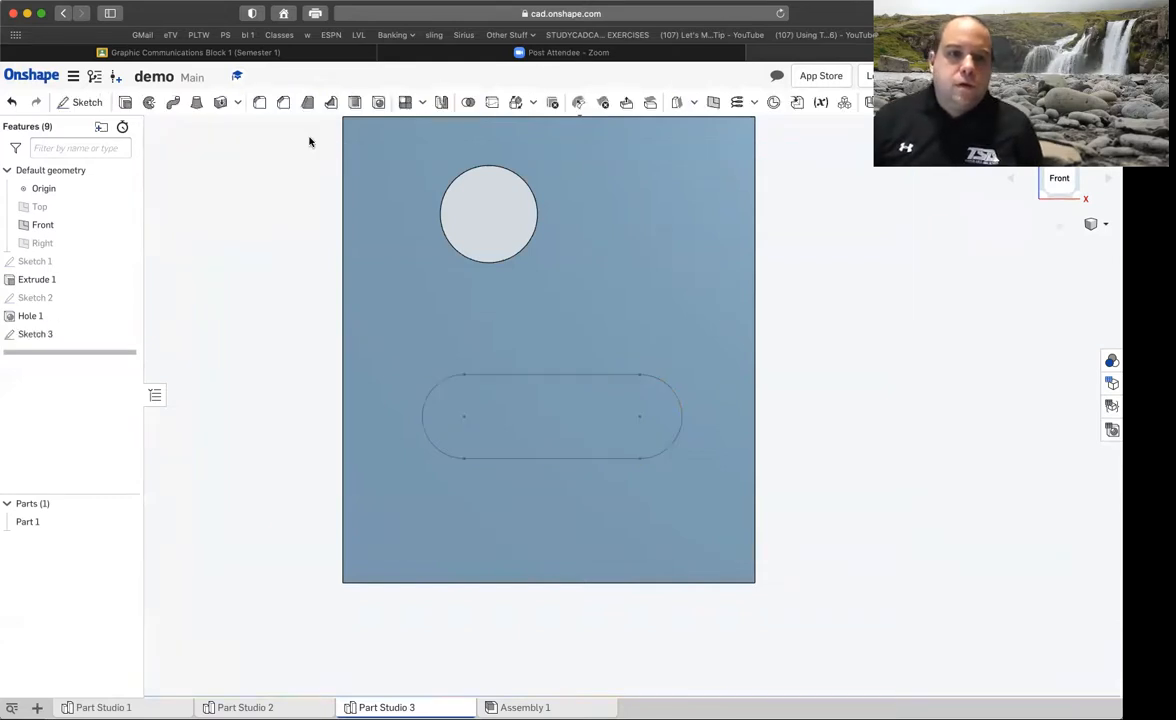
Cut the slot profile into the block with a Blind Remove extrude 1 in deep, directed into the block
{"action": "left_click", "coordinate": [1076, 170]}
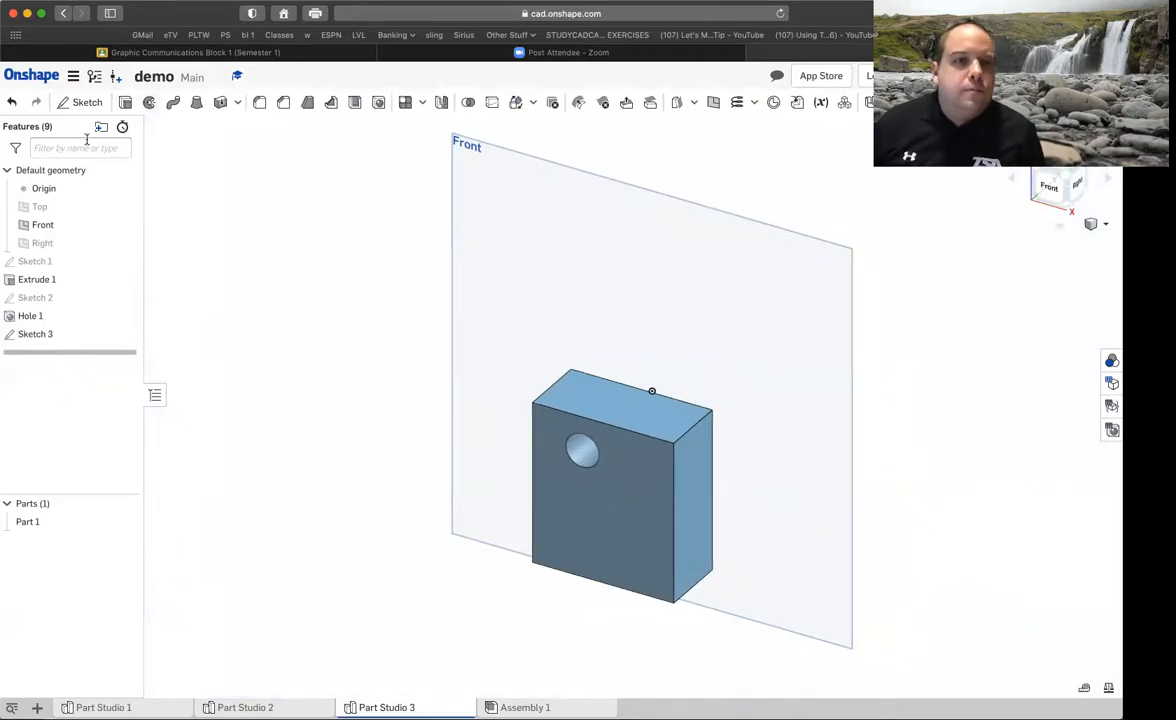
{"action": "left_click", "coordinate": [126, 103]}
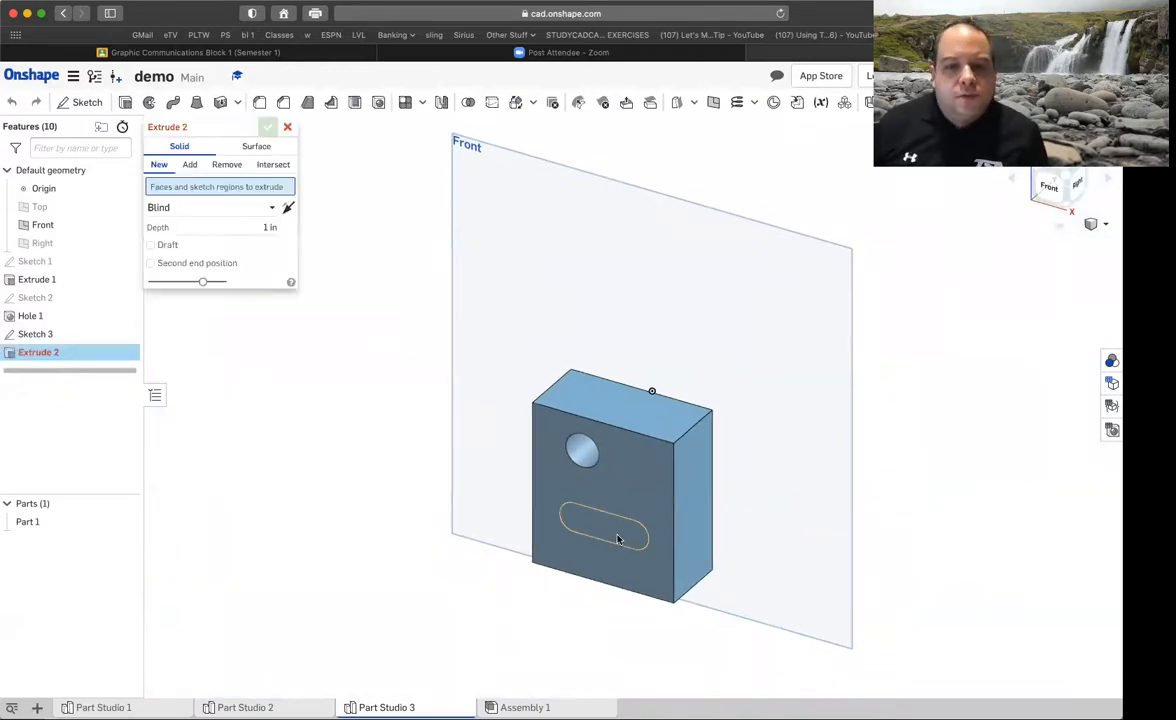
{"action": "left_click", "coordinate": [287, 220]}
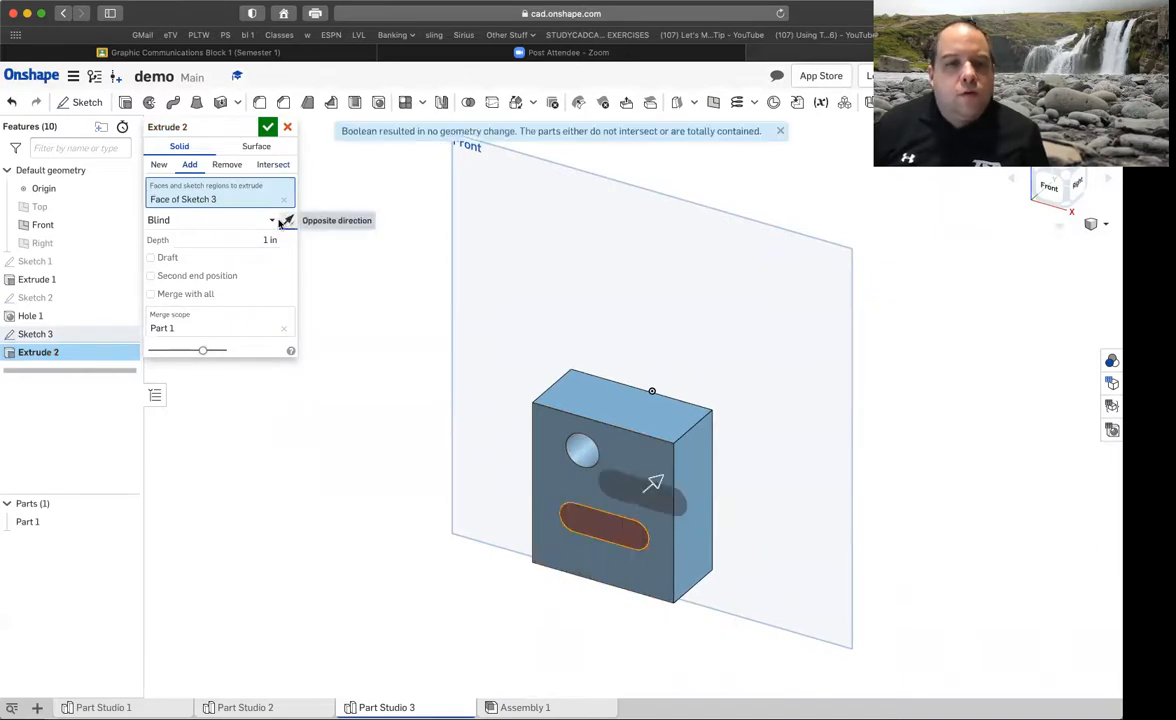
{"action": "left_click", "coordinate": [236, 170]}
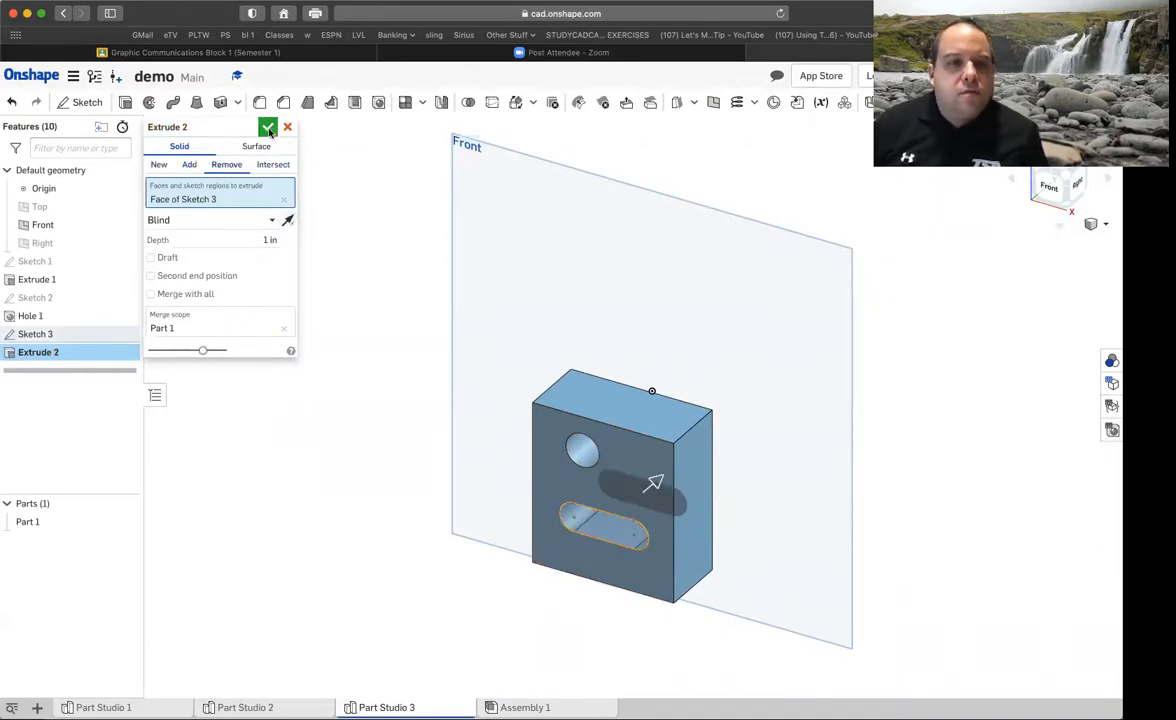
{"action": "left_click", "coordinate": [267, 126]}
{"action": "right_click_drag", "start_coordinate": [340, 462], "coordinate": [354, 534]}
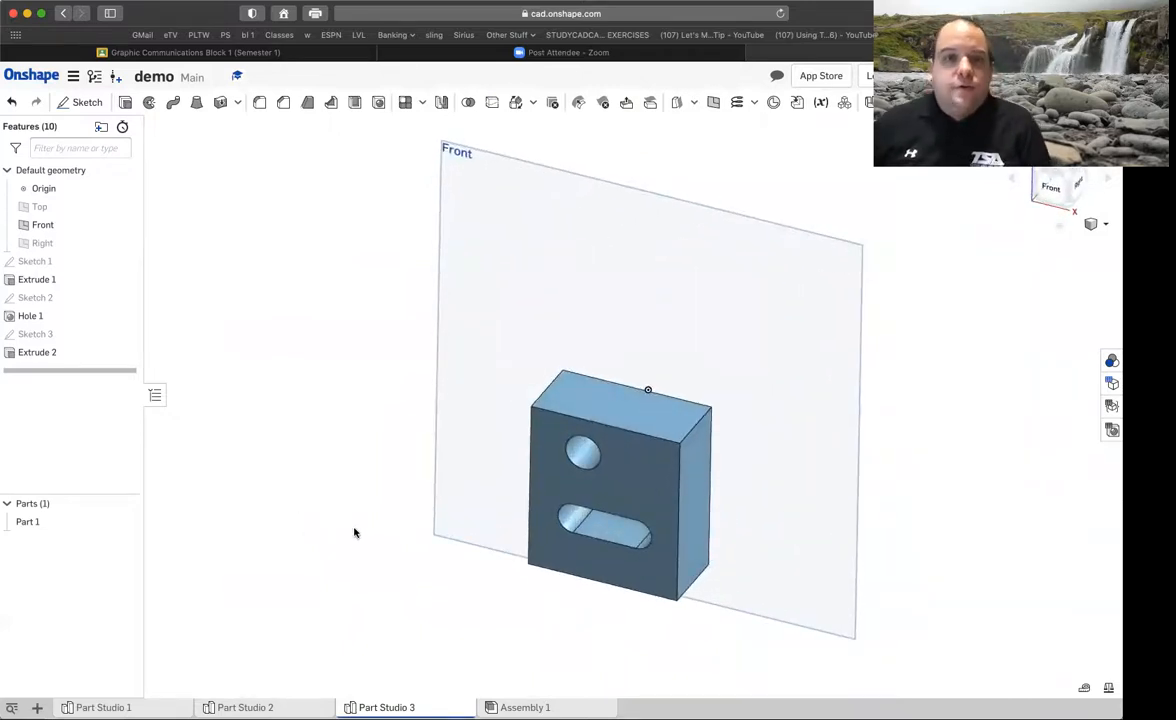